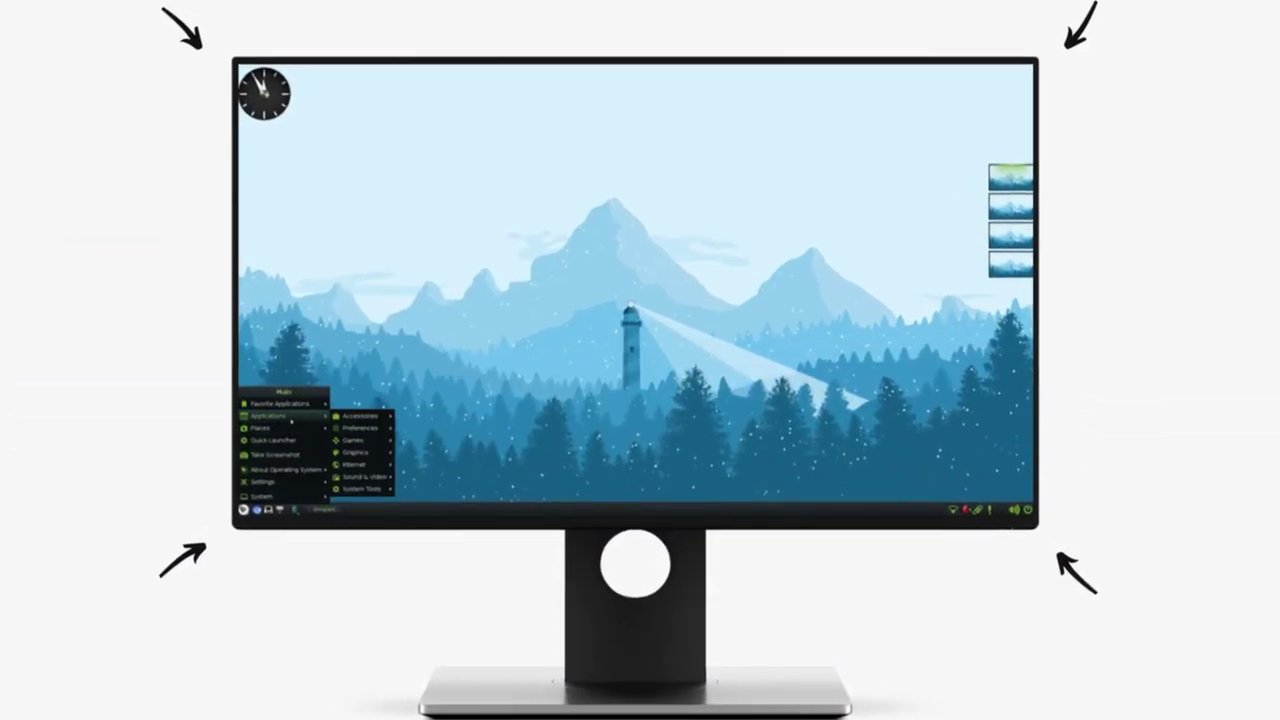
- Close the application menu, open a terminal with Ctrl+Alt+T, and move it clear of the clock
mouse_move(314, 415)
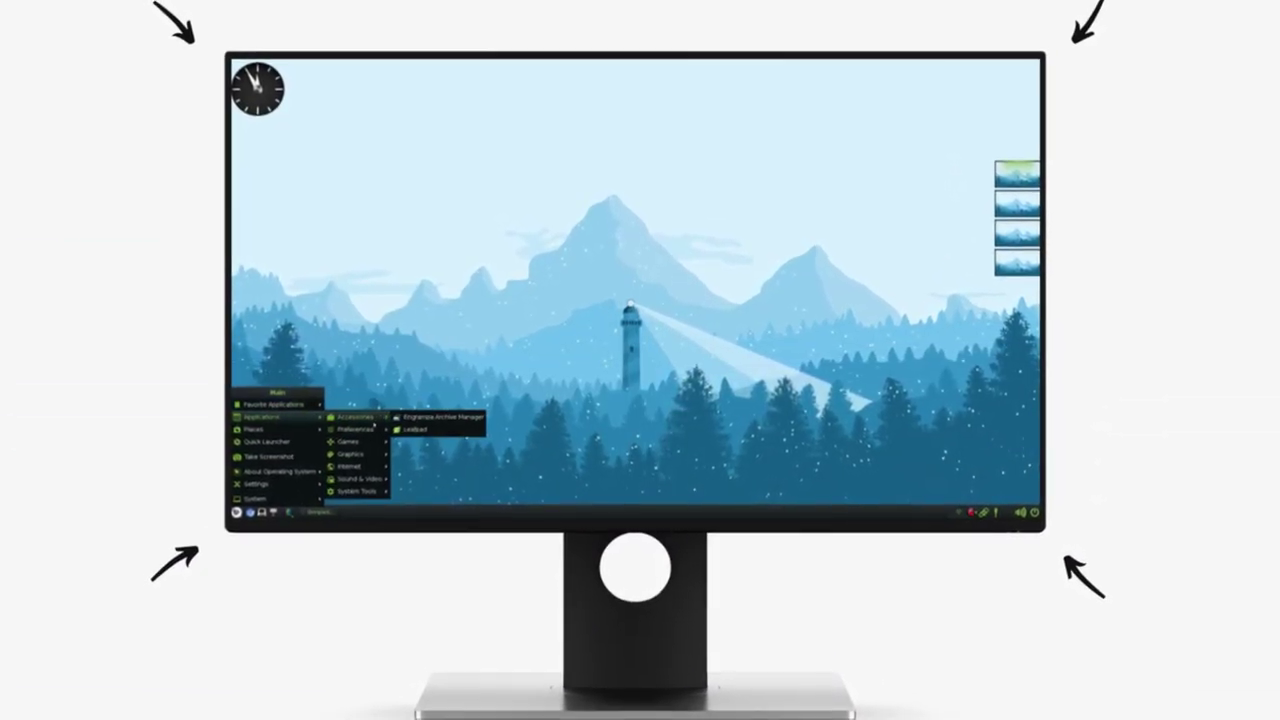
mouse_move(362, 453)
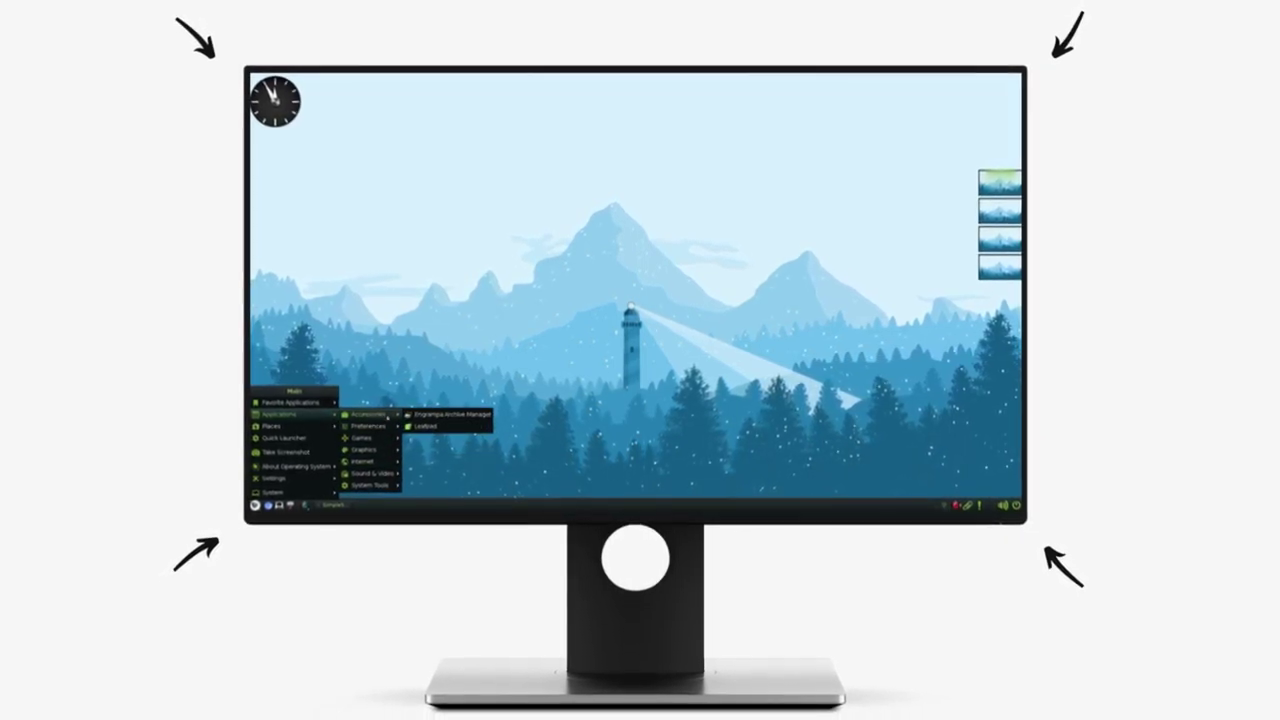
key(Escape)
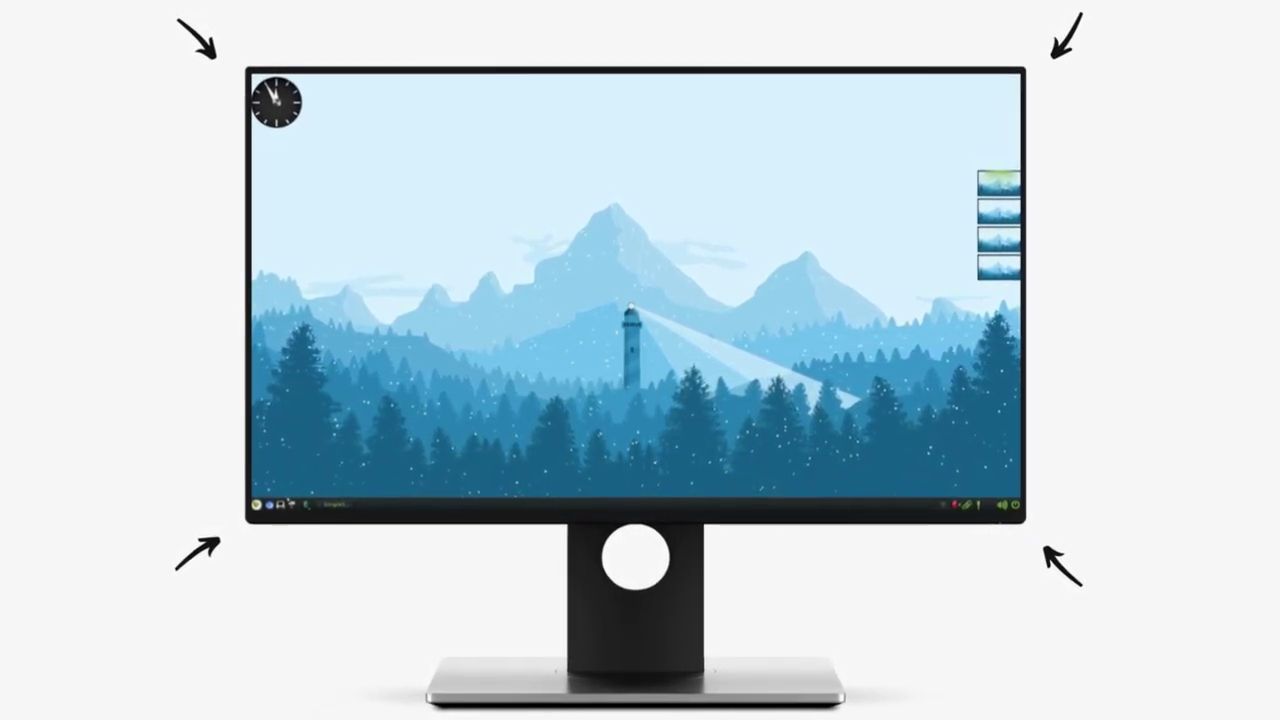
key(ctrl+alt+t)
drag(425, 85, 489, 122)
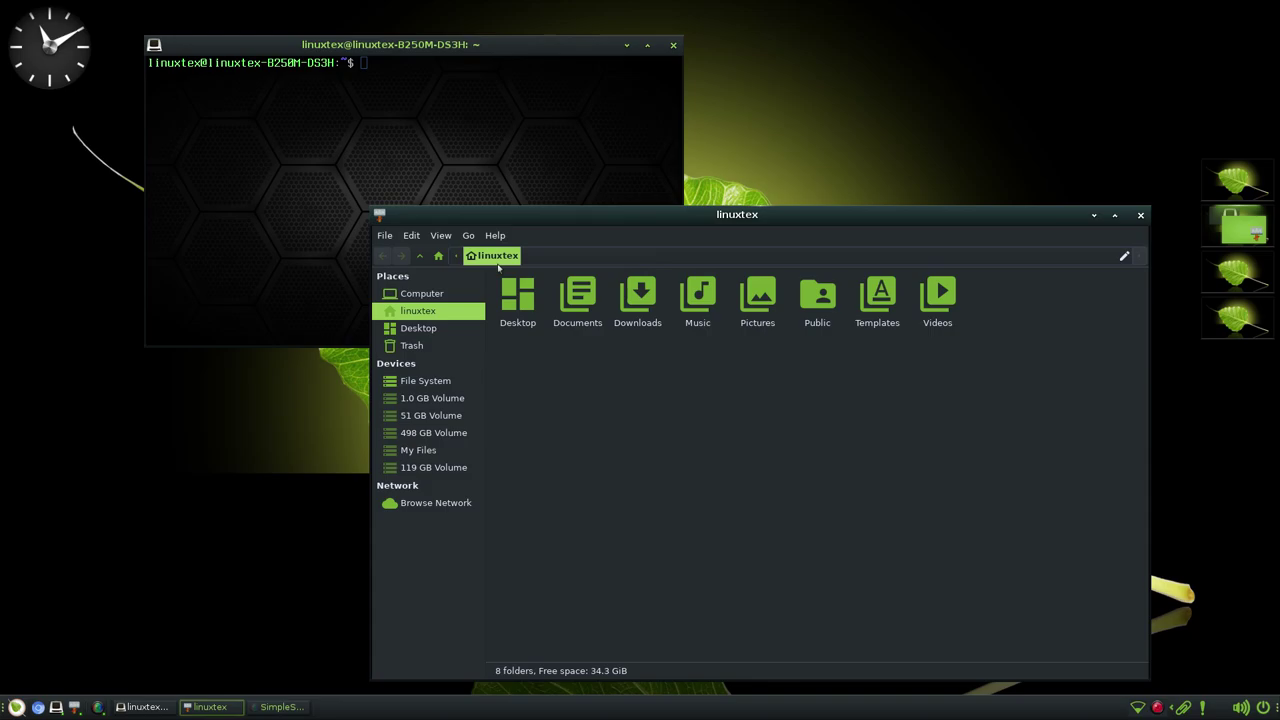
- Bring the file manager to the front, maximize it, then restore its original size
click(359, 162)
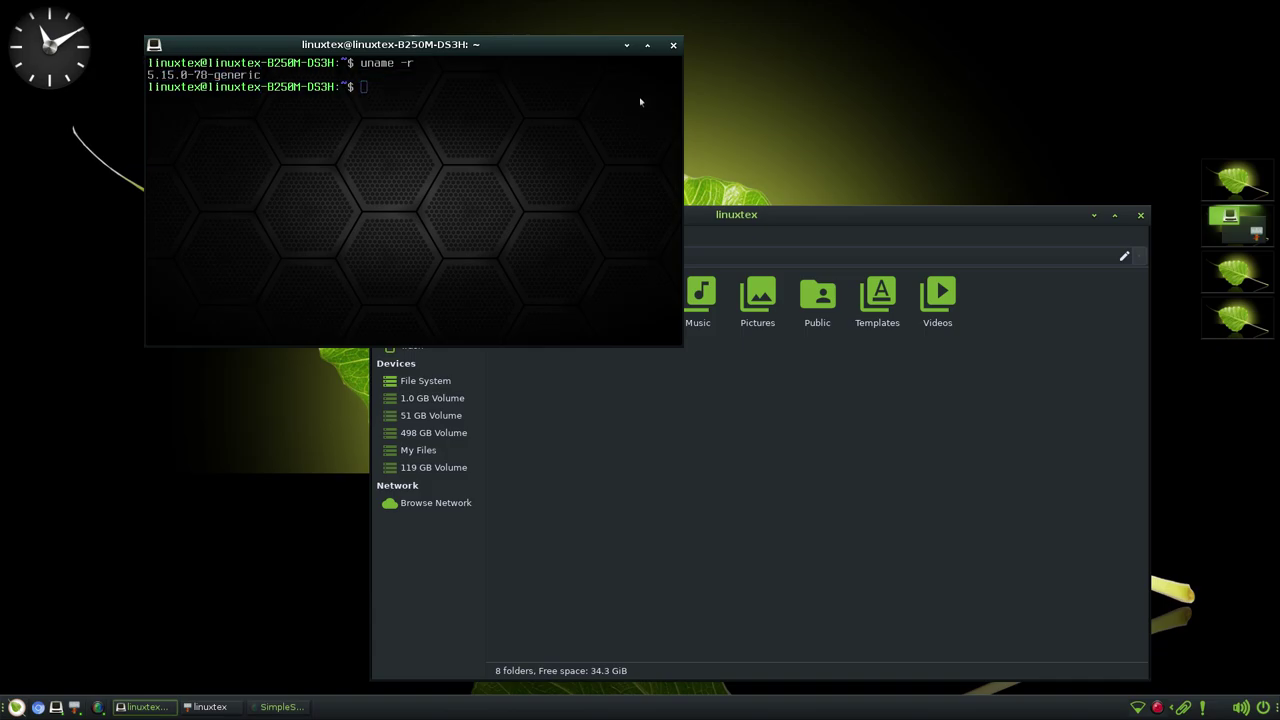
click(768, 414)
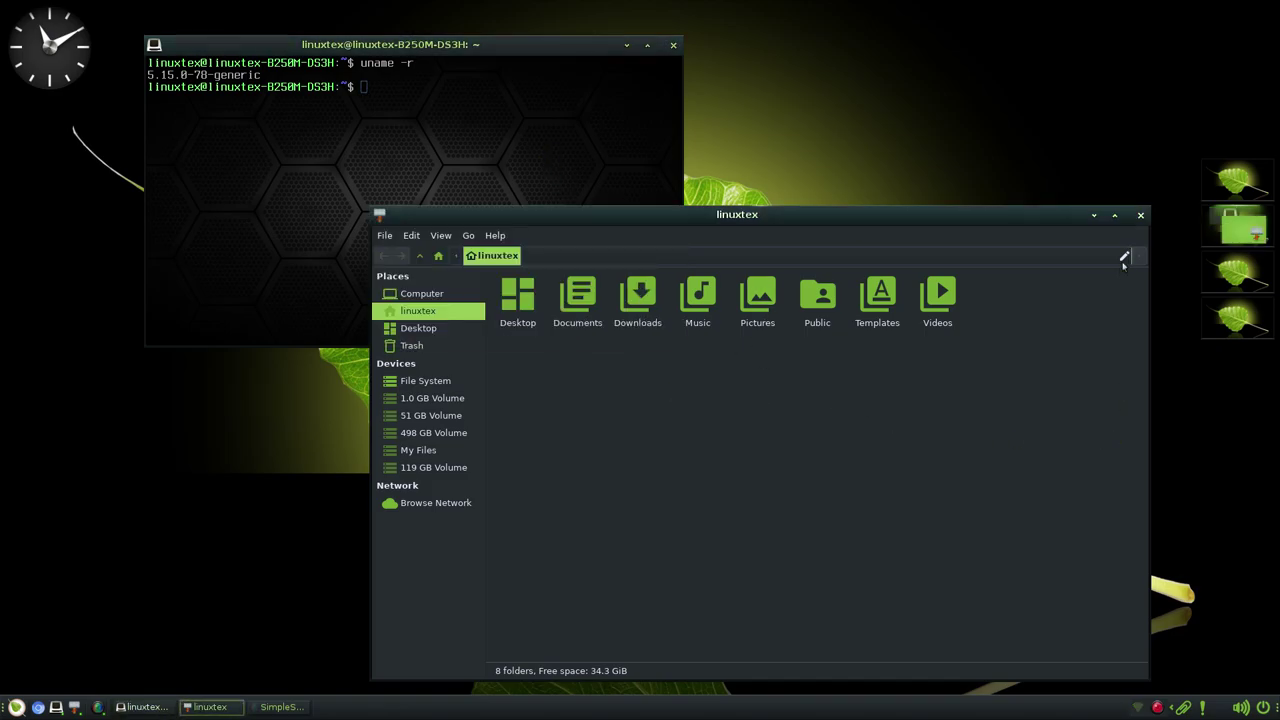
click(1121, 214)
click(1242, 12)
- Open the Desktop, Documents, Downloads and Music folders in turn, returning home after each
double_click(536, 331)
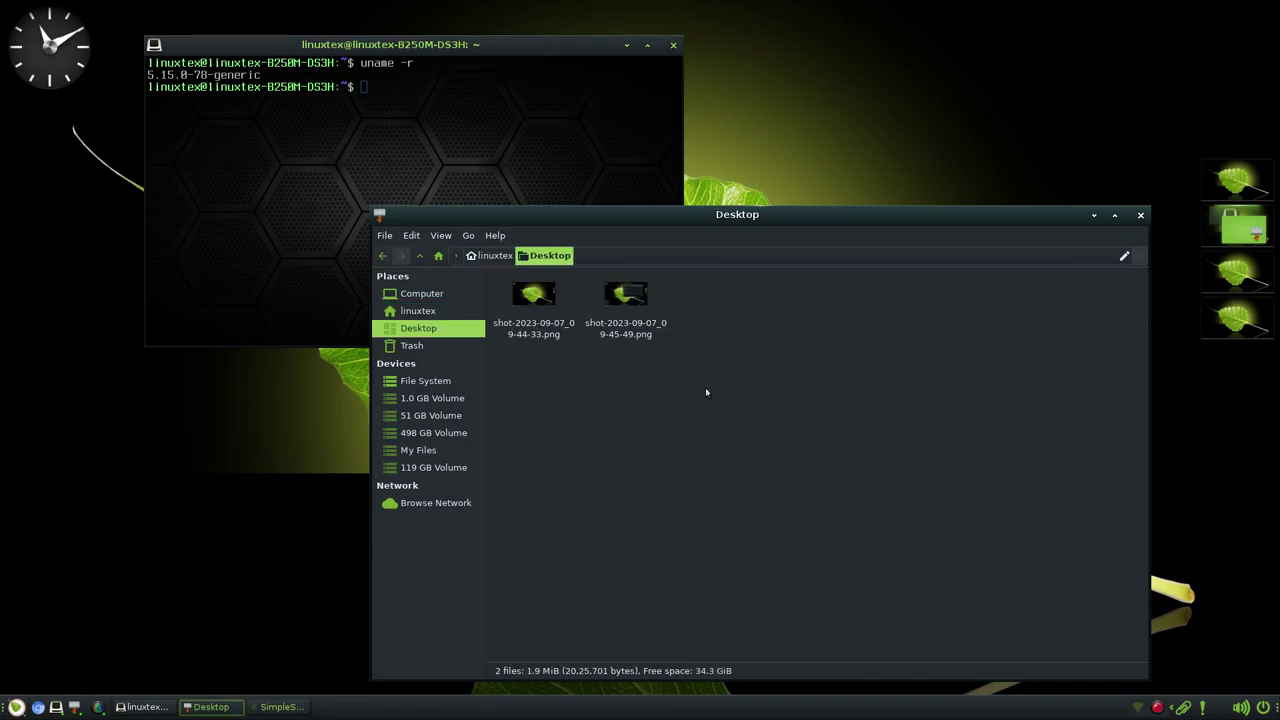
click(500, 257)
double_click(568, 315)
key(BackSpace)
double_click(638, 315)
click(495, 256)
double_click(692, 310)
click(490, 256)
- Browse the Pictures, Templates and Videos folders, then send the file manager to another workspace
double_click(755, 326)
click(500, 257)
double_click(877, 300)
click(491, 255)
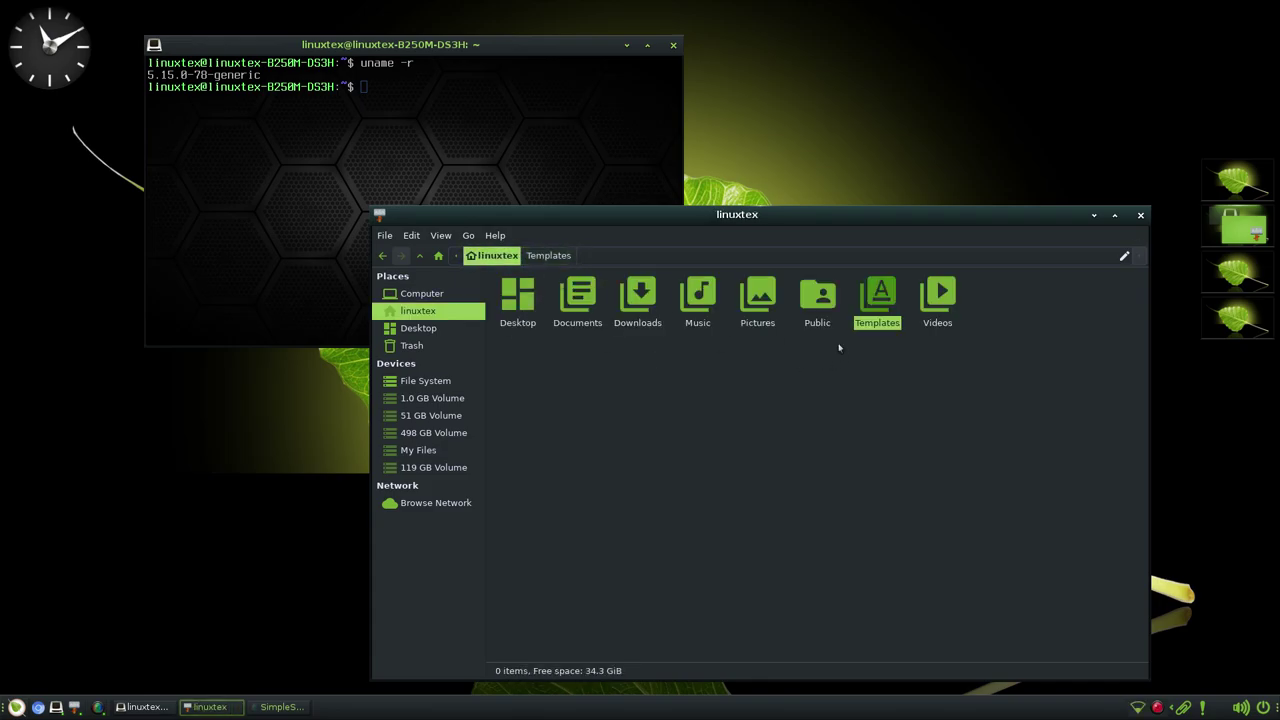
double_click(943, 300)
click(496, 257)
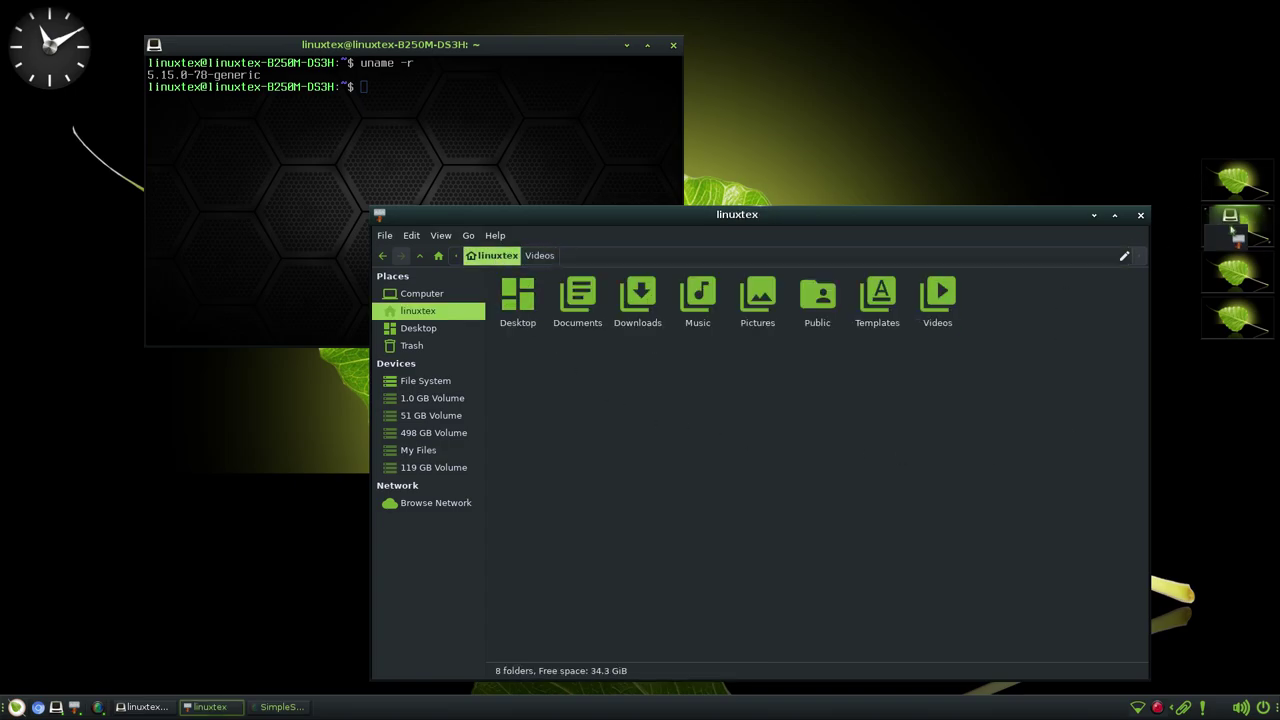
drag(1228, 204, 1235, 180)
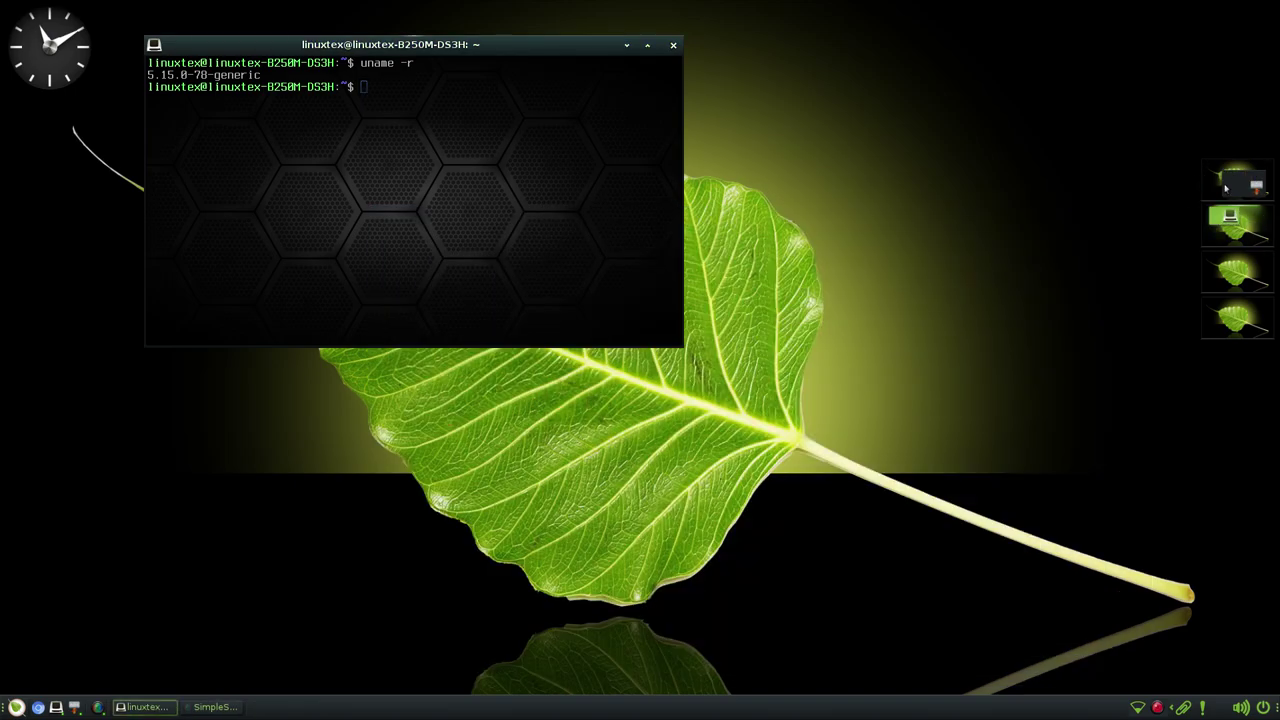
- Switch back and forth between the pager's workspaces, ending on the terminal's workspace
click(1218, 184)
click(1238, 183)
click(1240, 229)
click(1238, 183)
click(1240, 229)
click(1238, 183)
click(1240, 229)
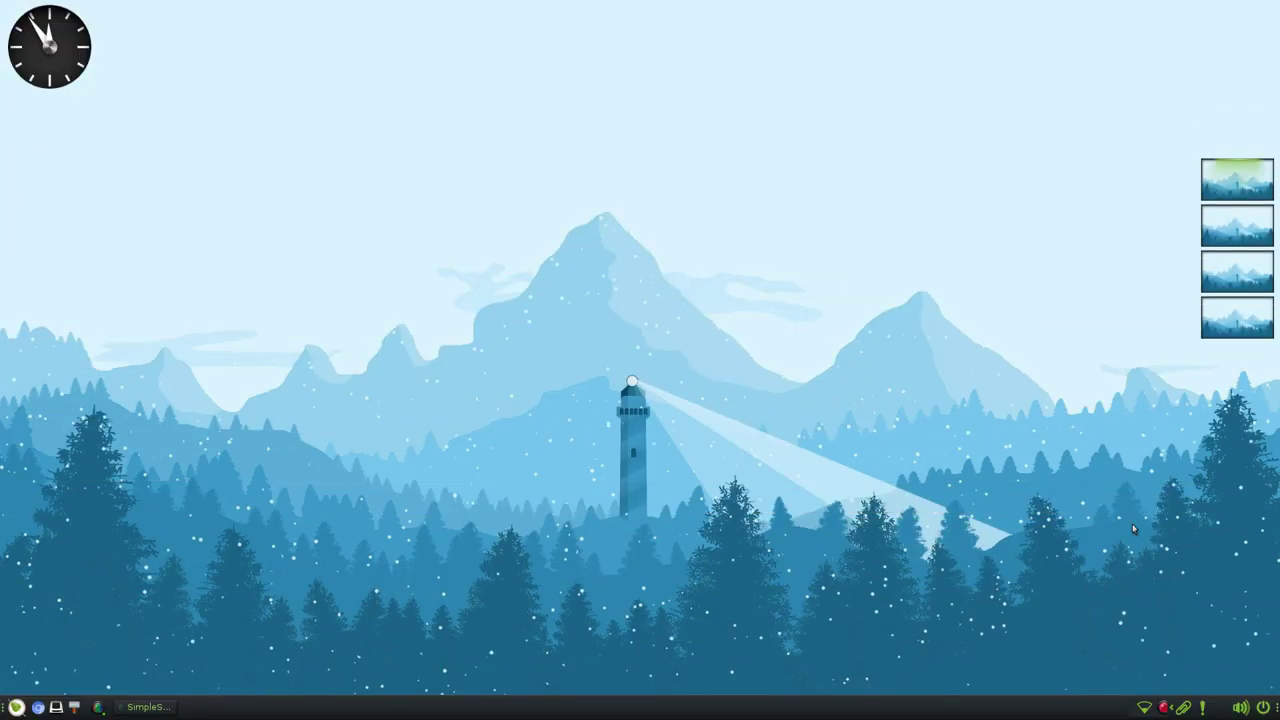
- Open and close the tray's power, volume, notification, clipboard and network popups in turn
click(1266, 708)
key(Escape)
click(1245, 708)
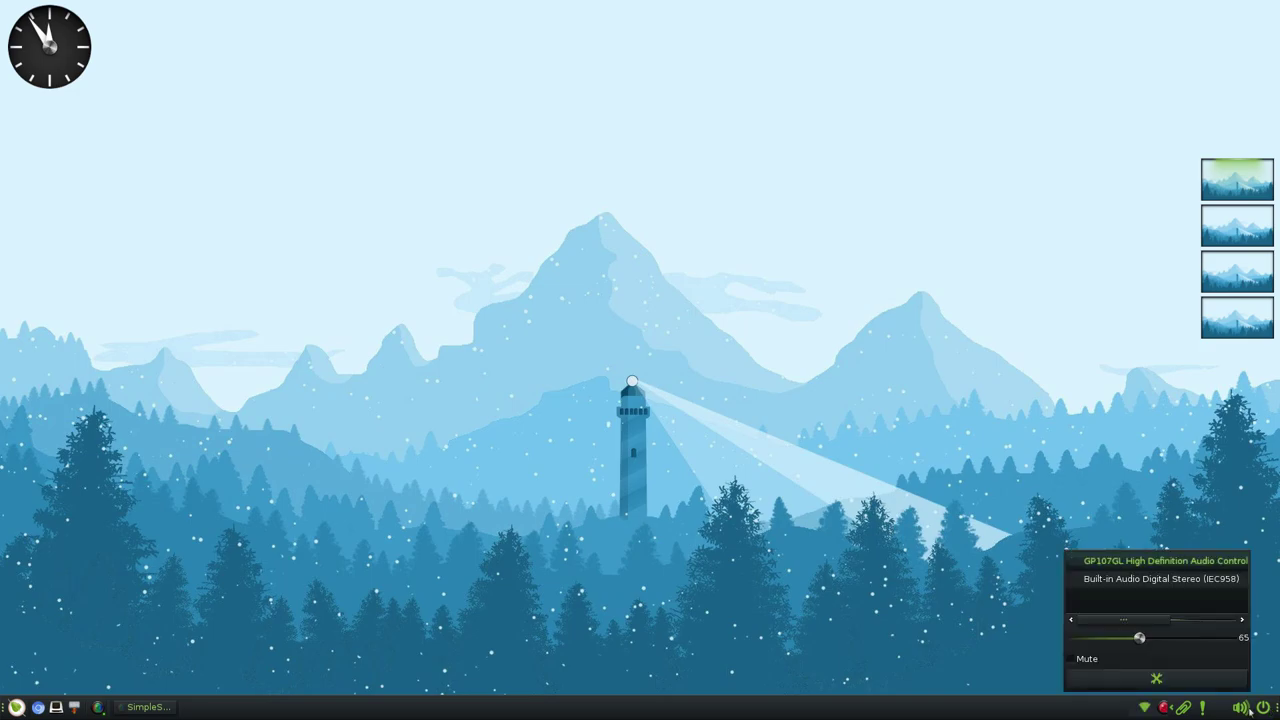
click(1267, 650)
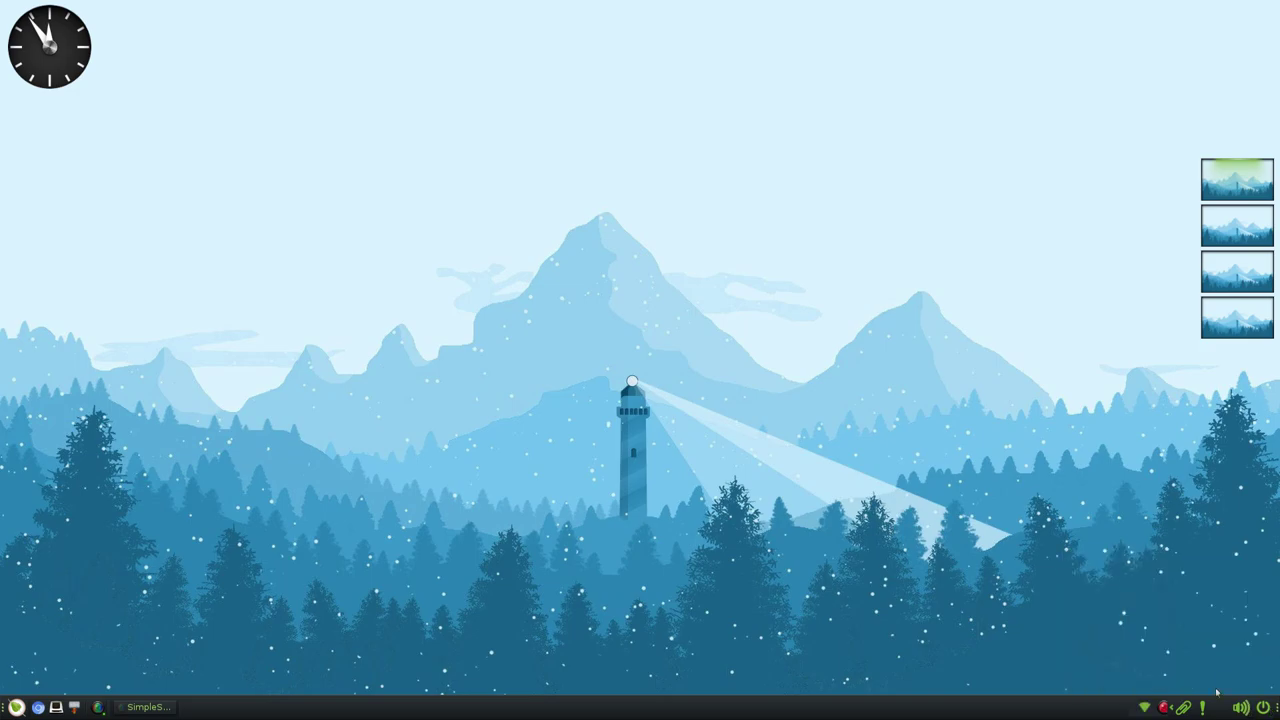
click(1204, 708)
click(1183, 707)
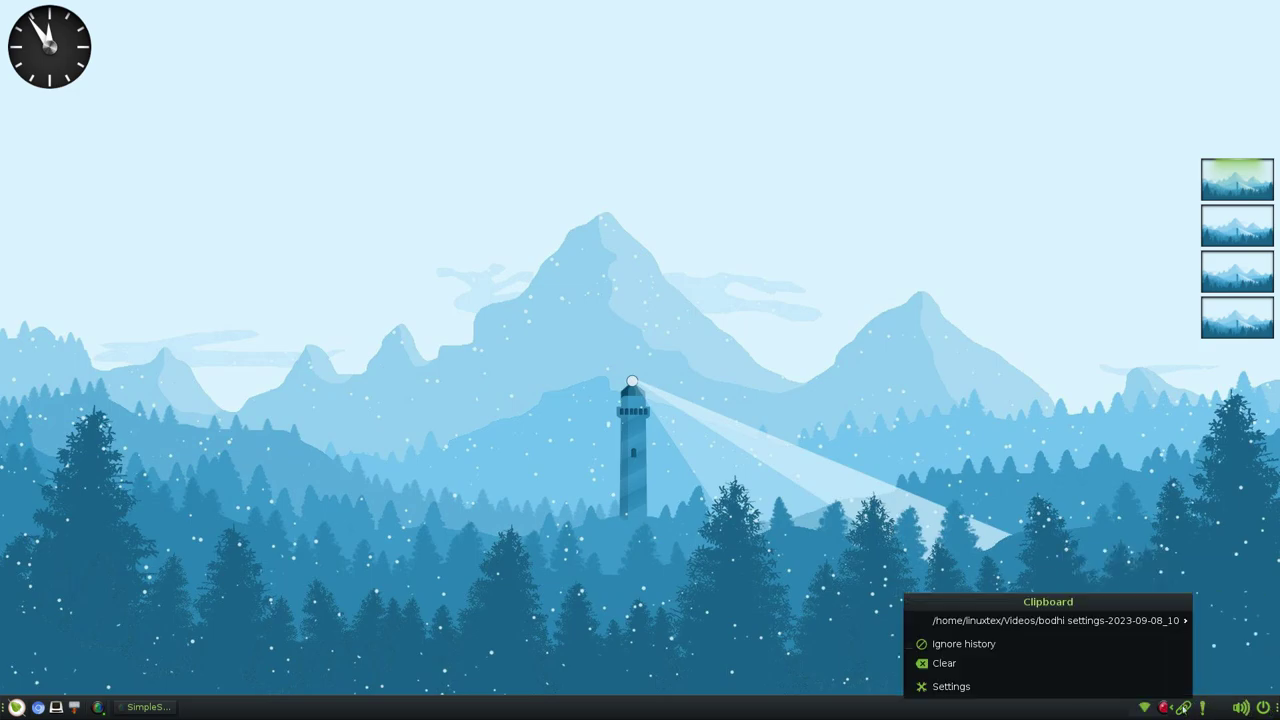
click(1166, 706)
click(1144, 708)
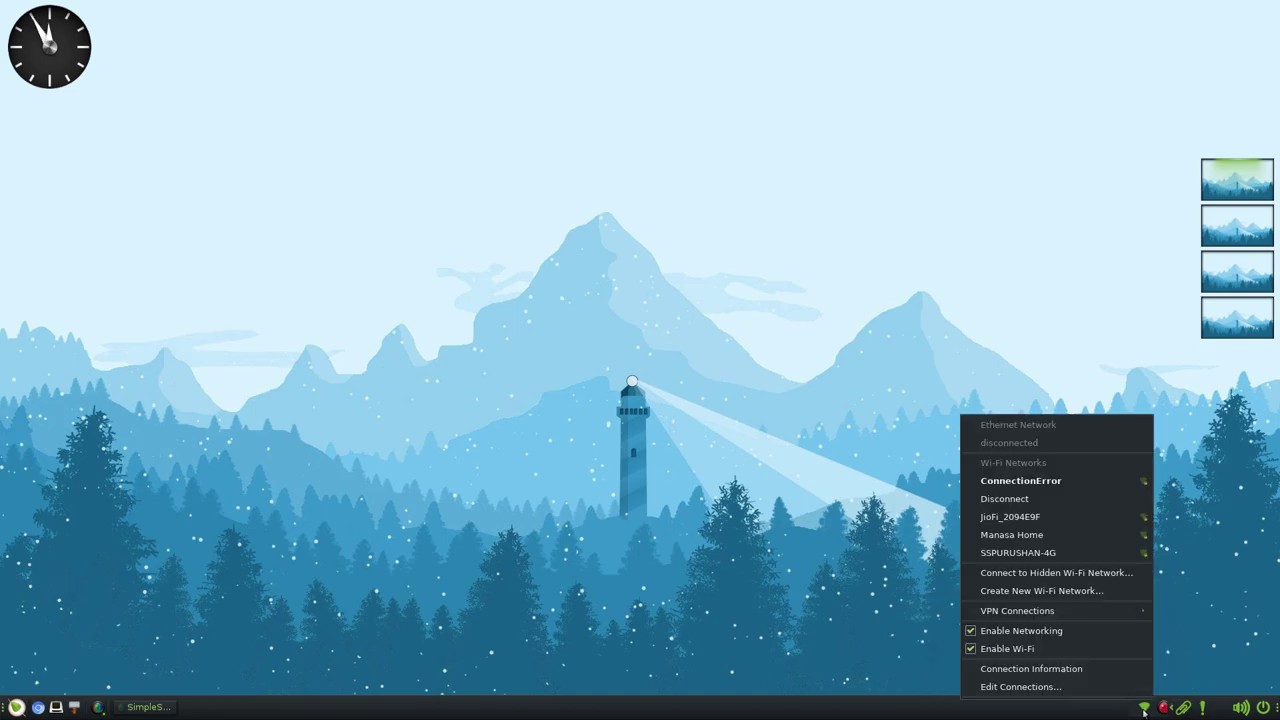
click(712, 525)
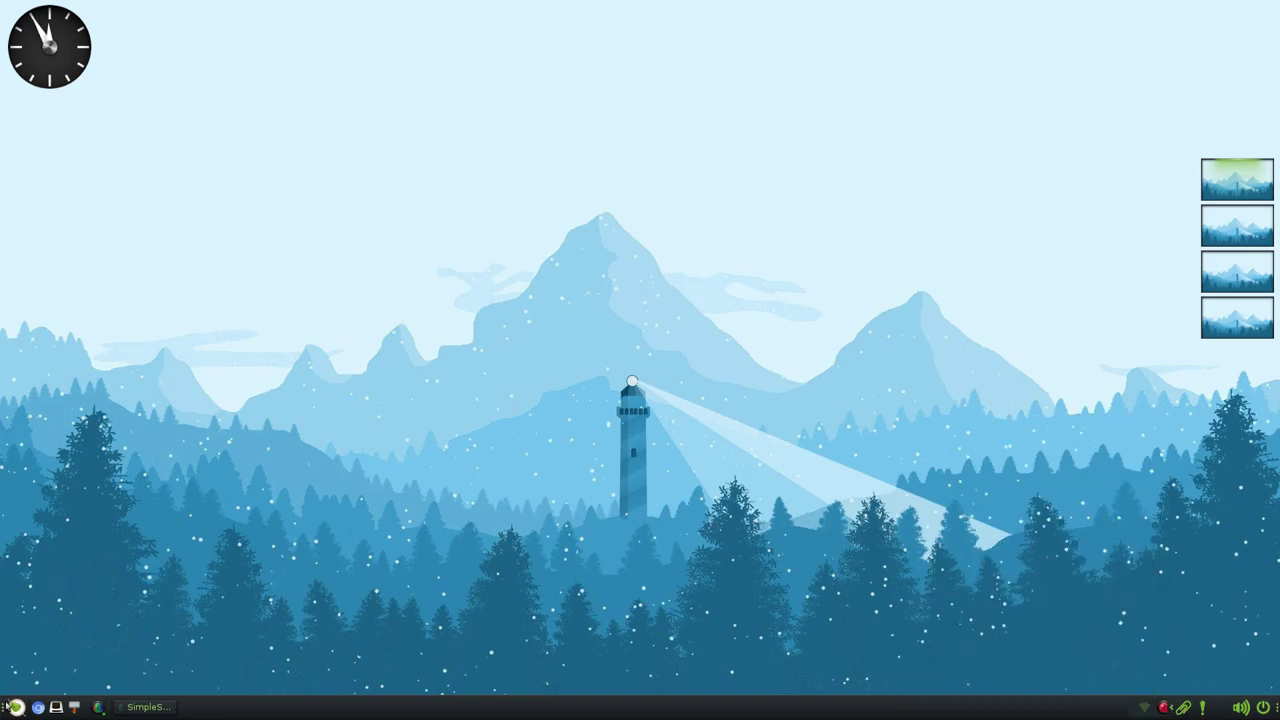
- Browse the Main menu's submenus through to Favorite Applications: Chromium, Leafpad, Synaptic and VLC
click(16, 707)
mouse_move(72, 685)
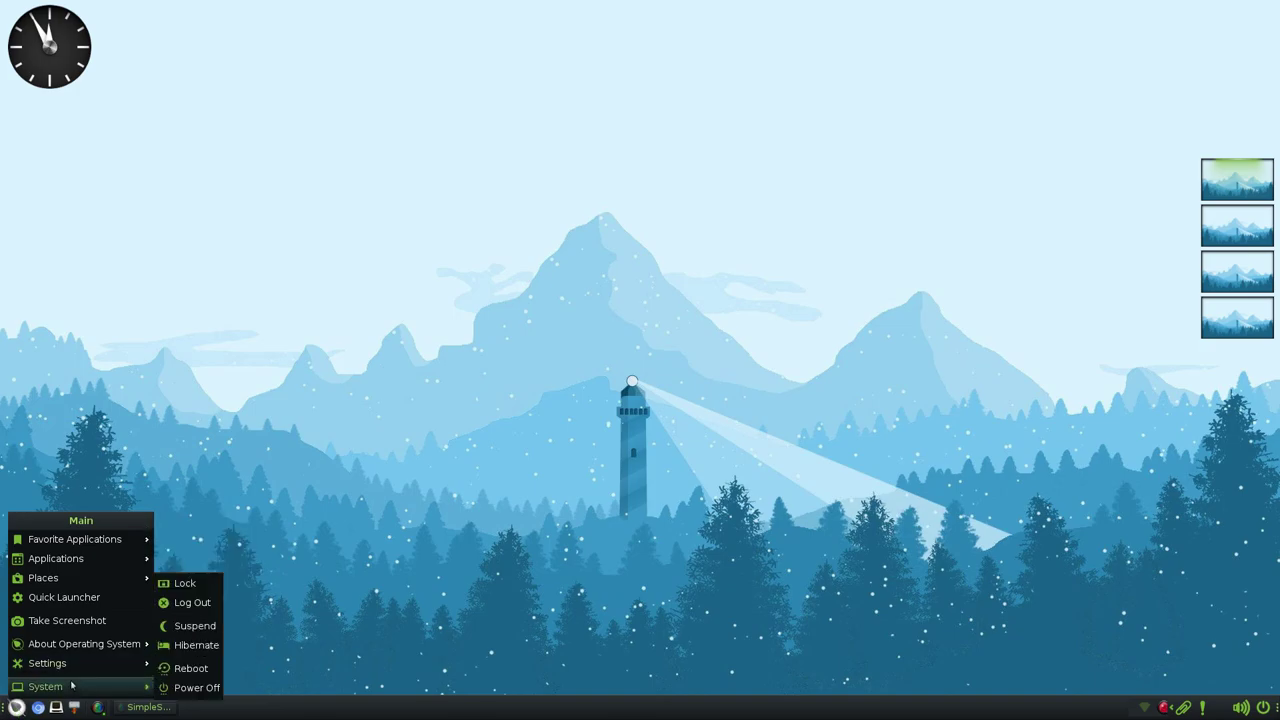
mouse_move(128, 662)
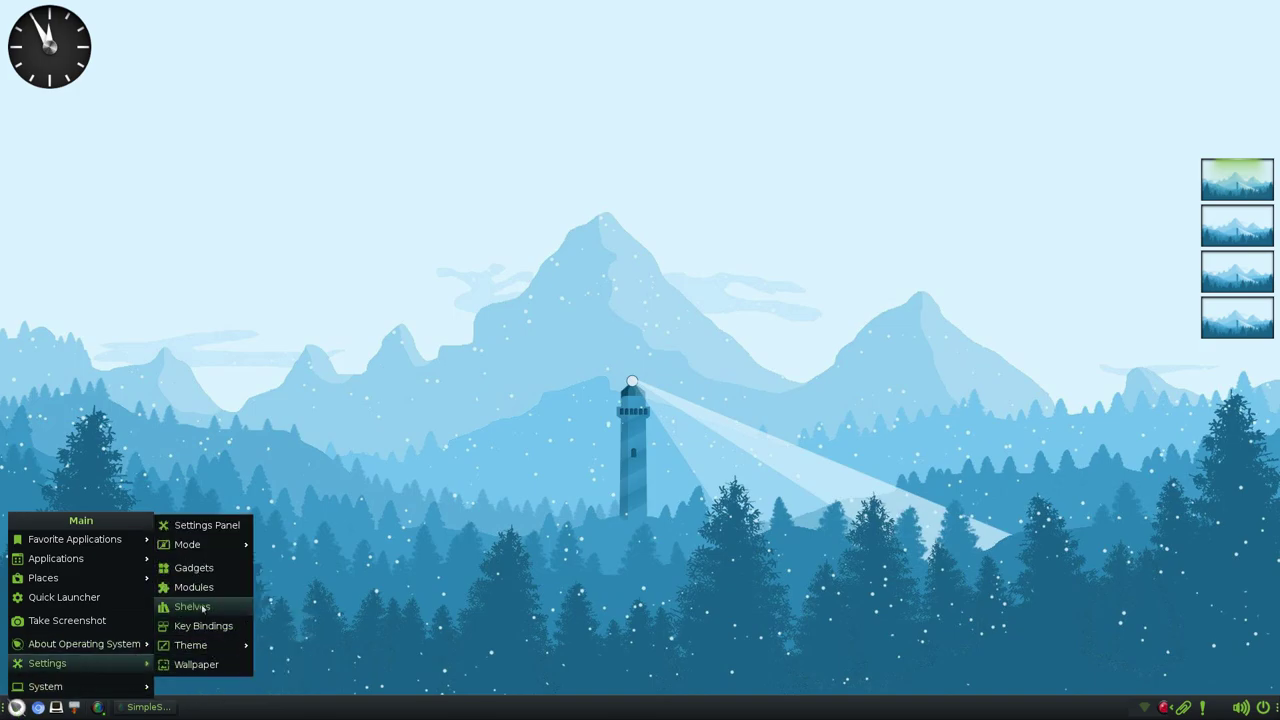
mouse_move(221, 650)
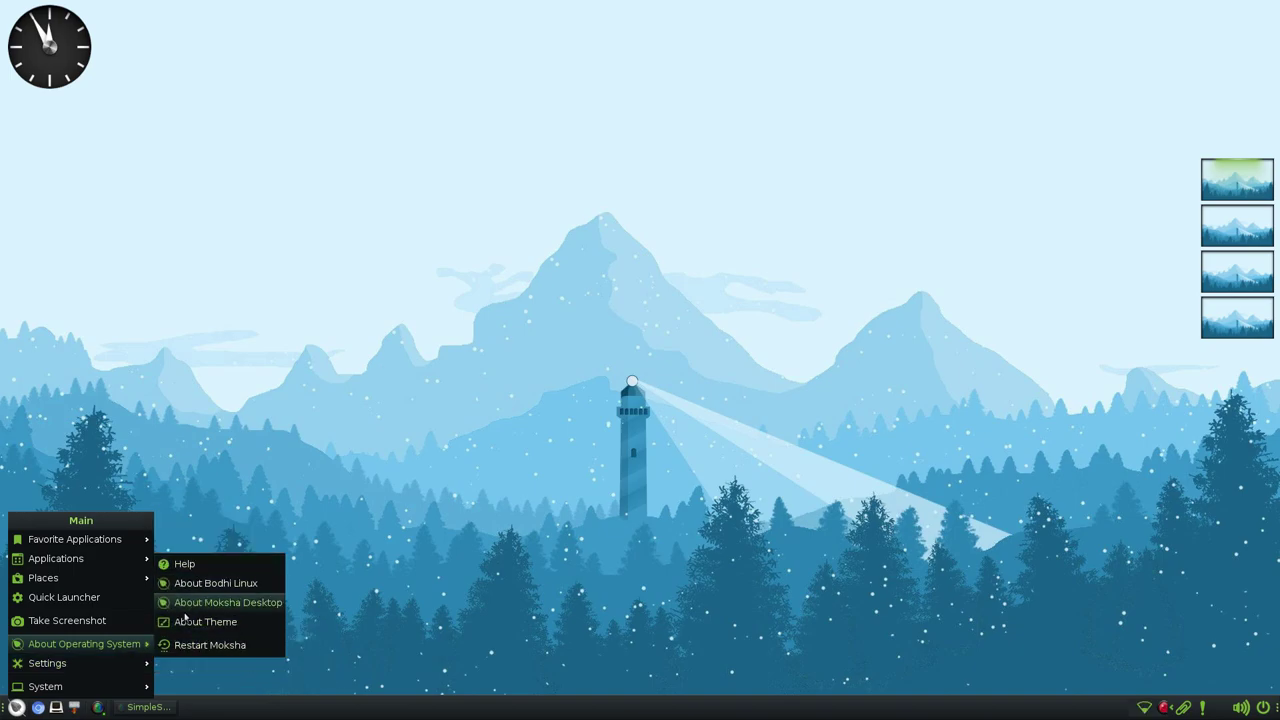
mouse_move(97, 585)
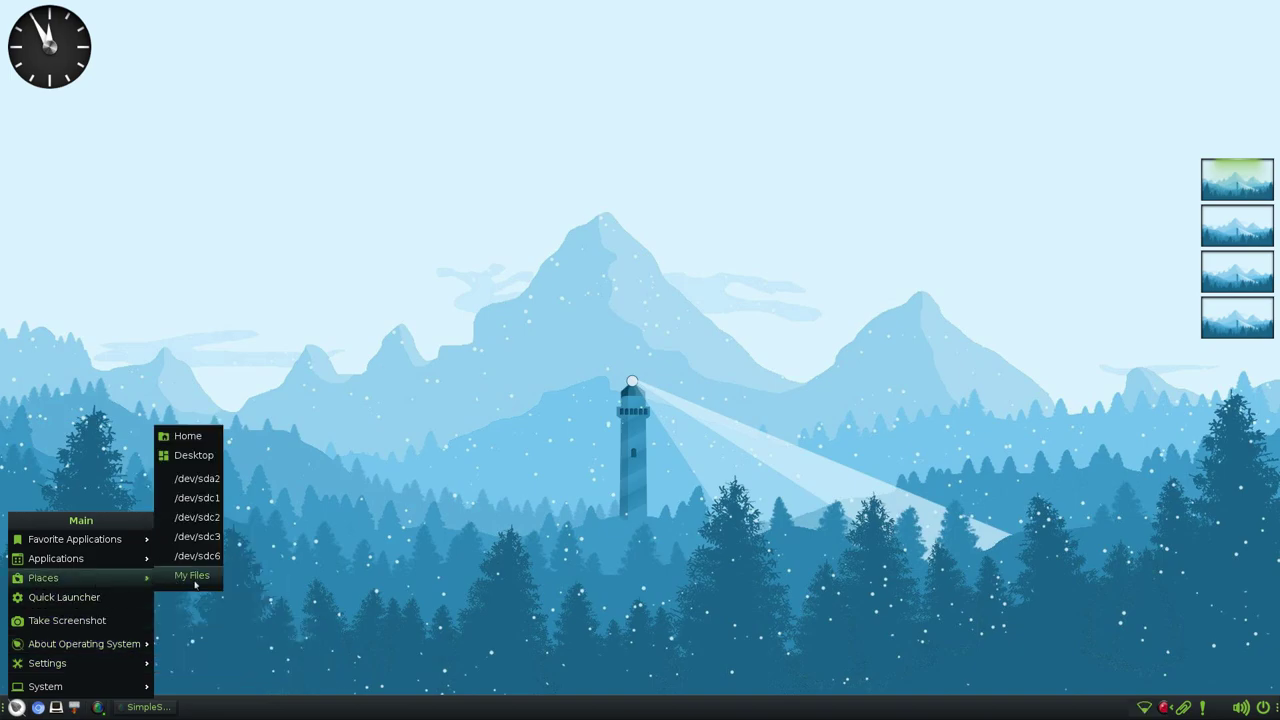
mouse_move(114, 558)
mouse_move(198, 566)
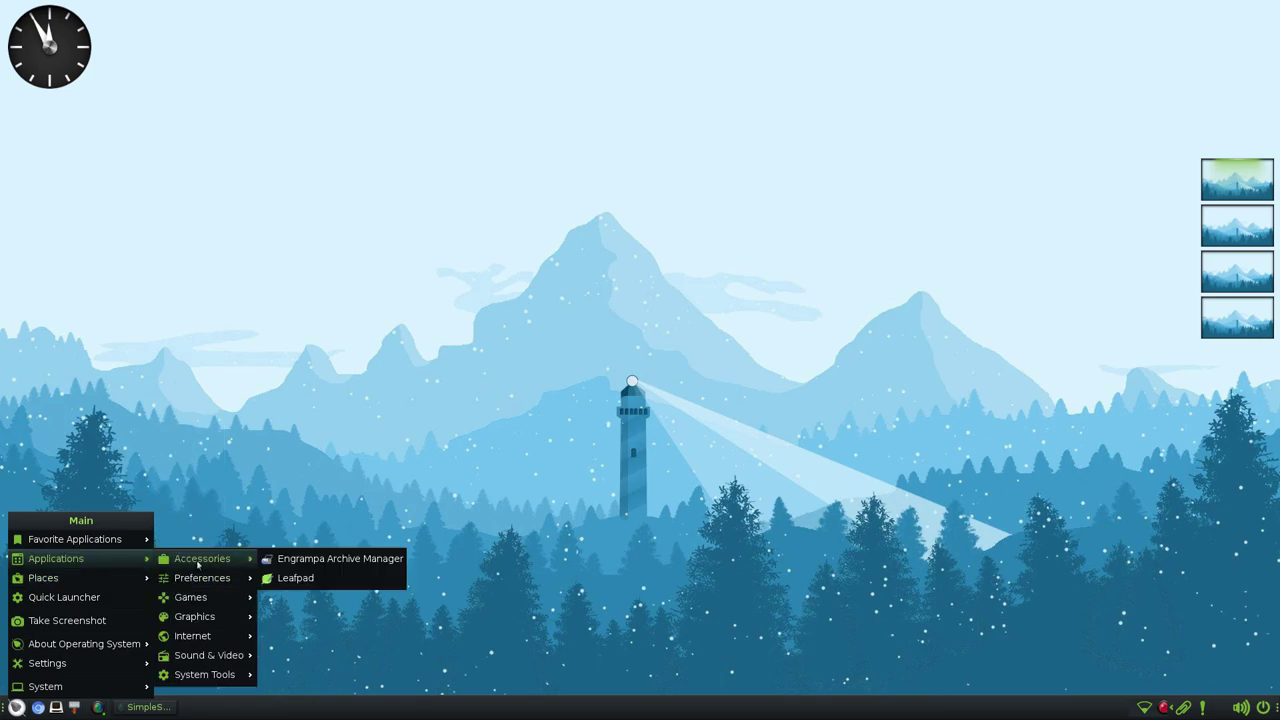
mouse_move(213, 596)
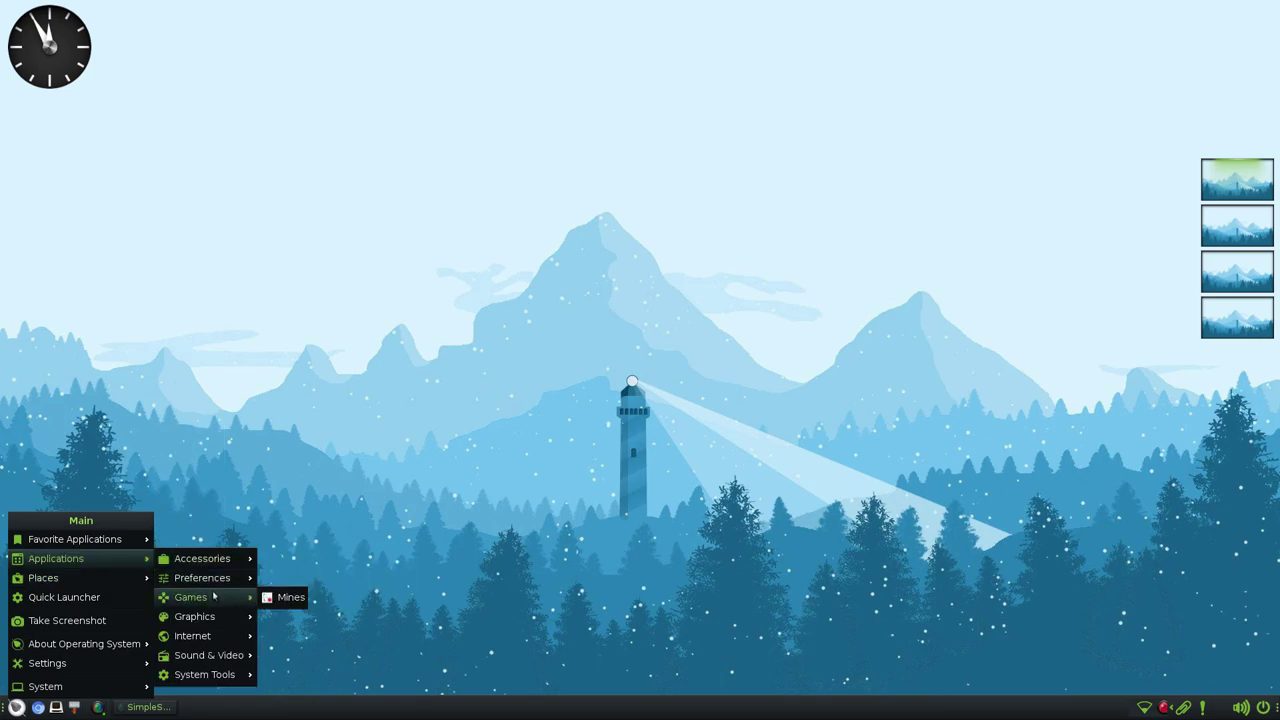
mouse_move(213, 622)
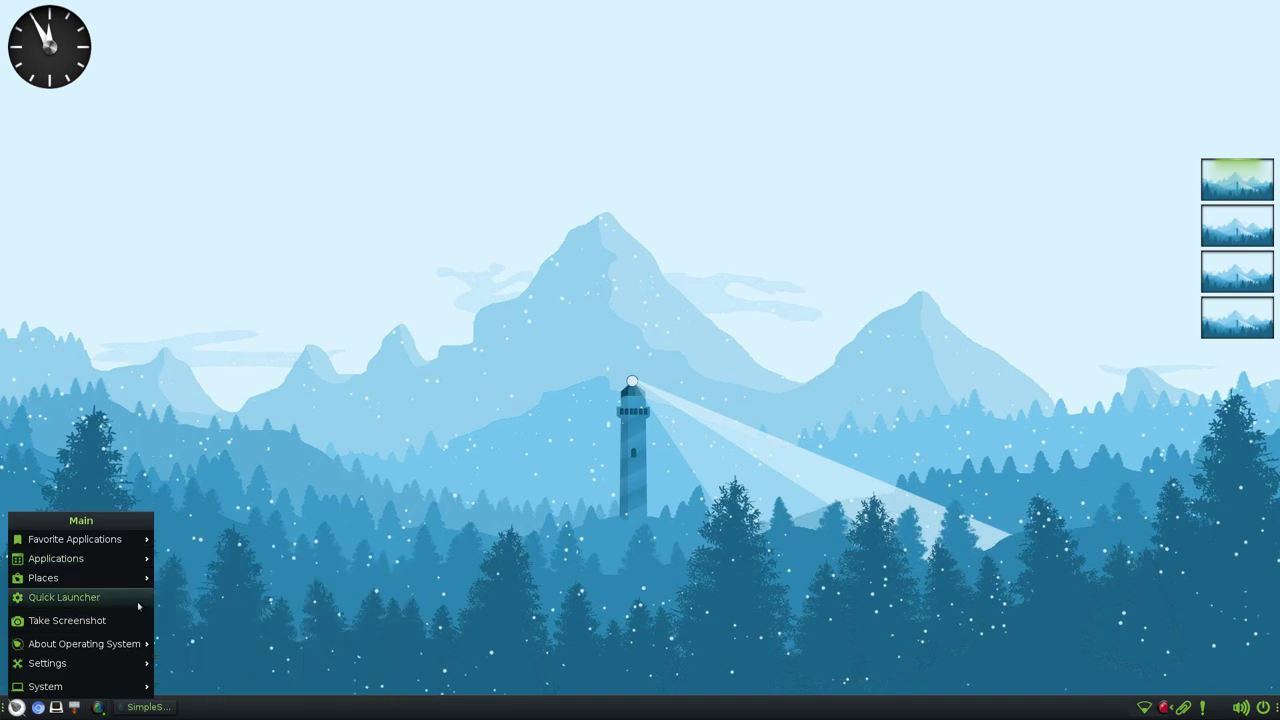
- Open and dismiss the desktop right-click Main menu and the panel's Main menu
mouse_move(135, 539)
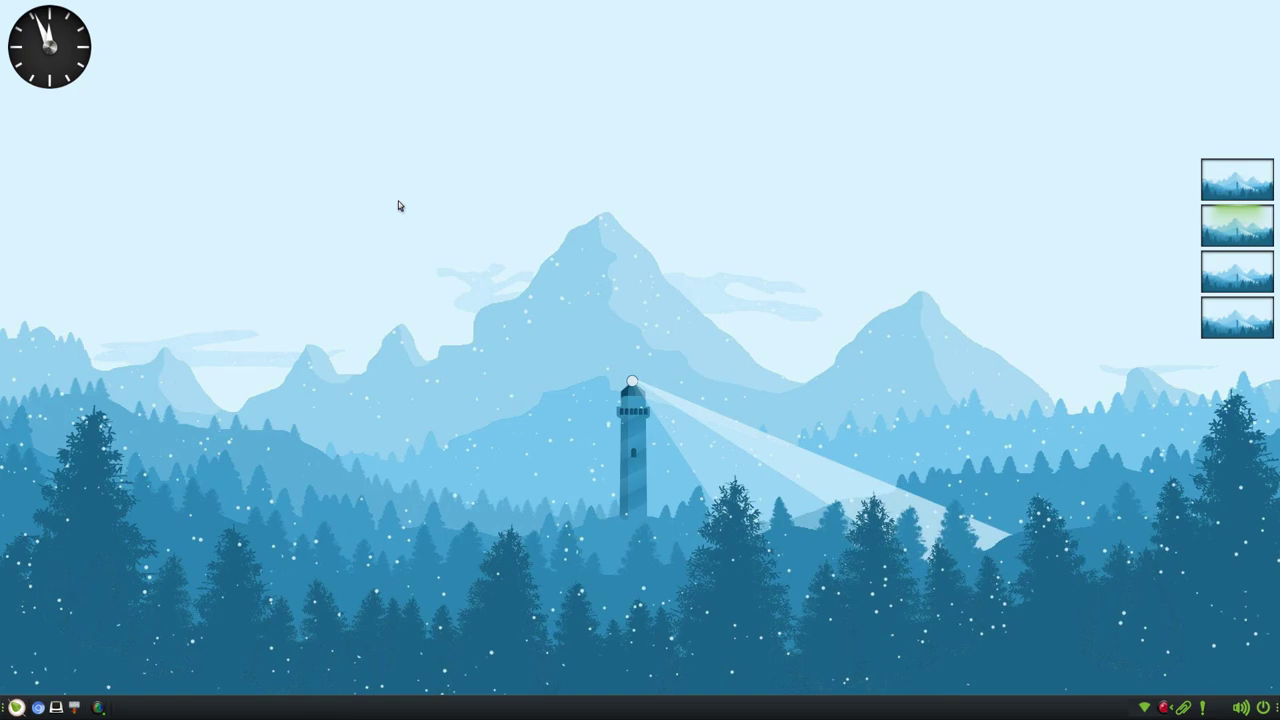
right_click(398, 201)
mouse_move(427, 230)
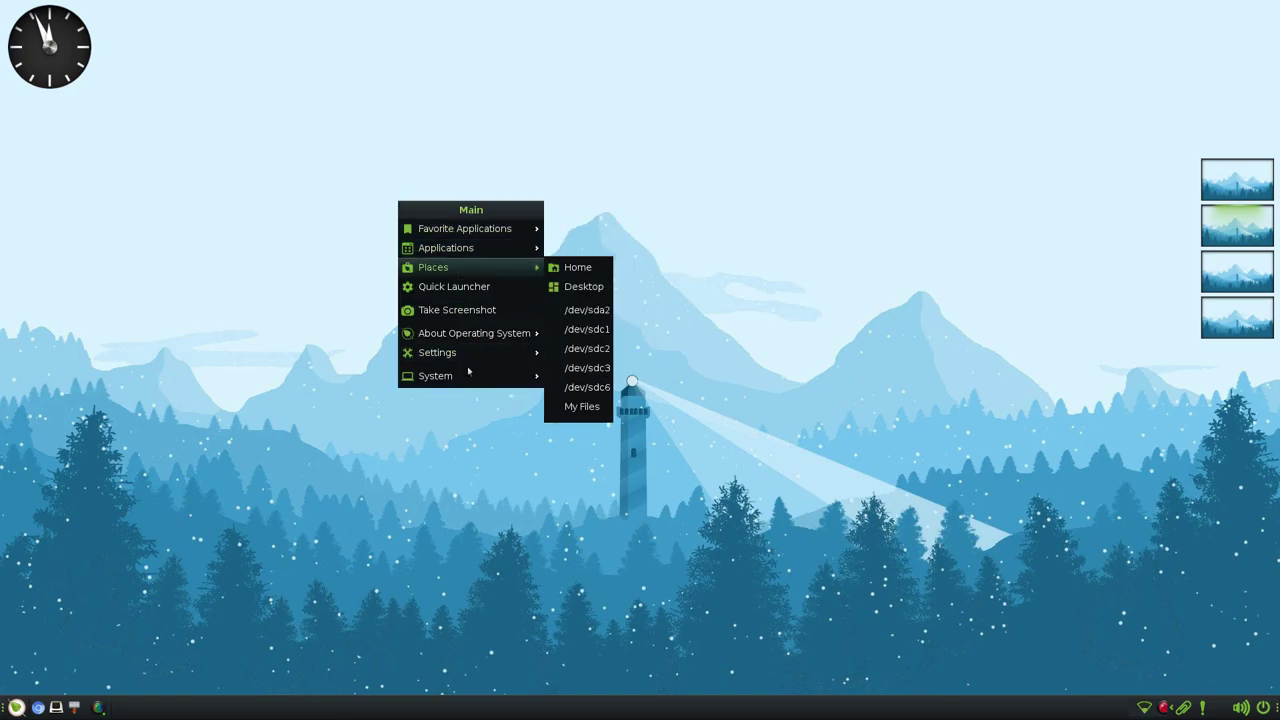
click(359, 543)
click(17, 710)
click(429, 329)
right_click(403, 287)
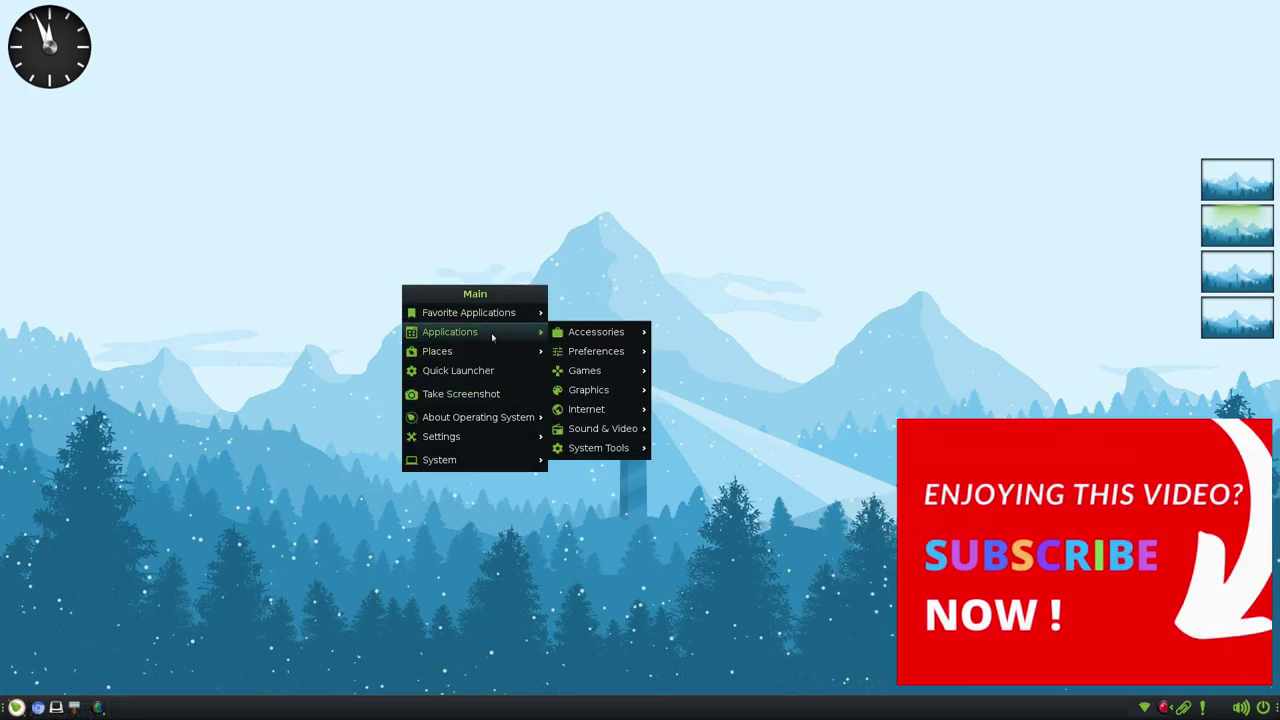
click(520, 165)
- Launch Leafpad from the middle-click favourites list, move it aside, and close the 'Bodhi Linux :)' note
middle_click(318, 162)
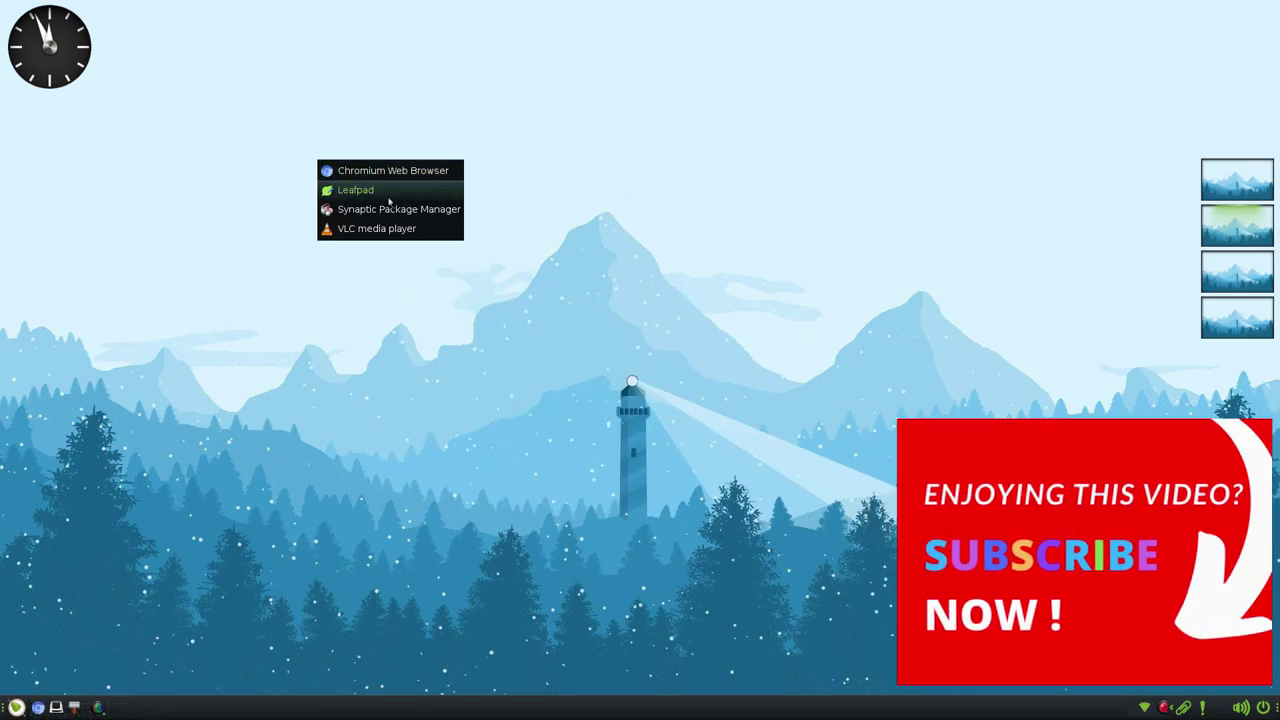
click(465, 318)
middle_click(376, 195)
click(420, 224)
drag(196, 12, 455, 145)
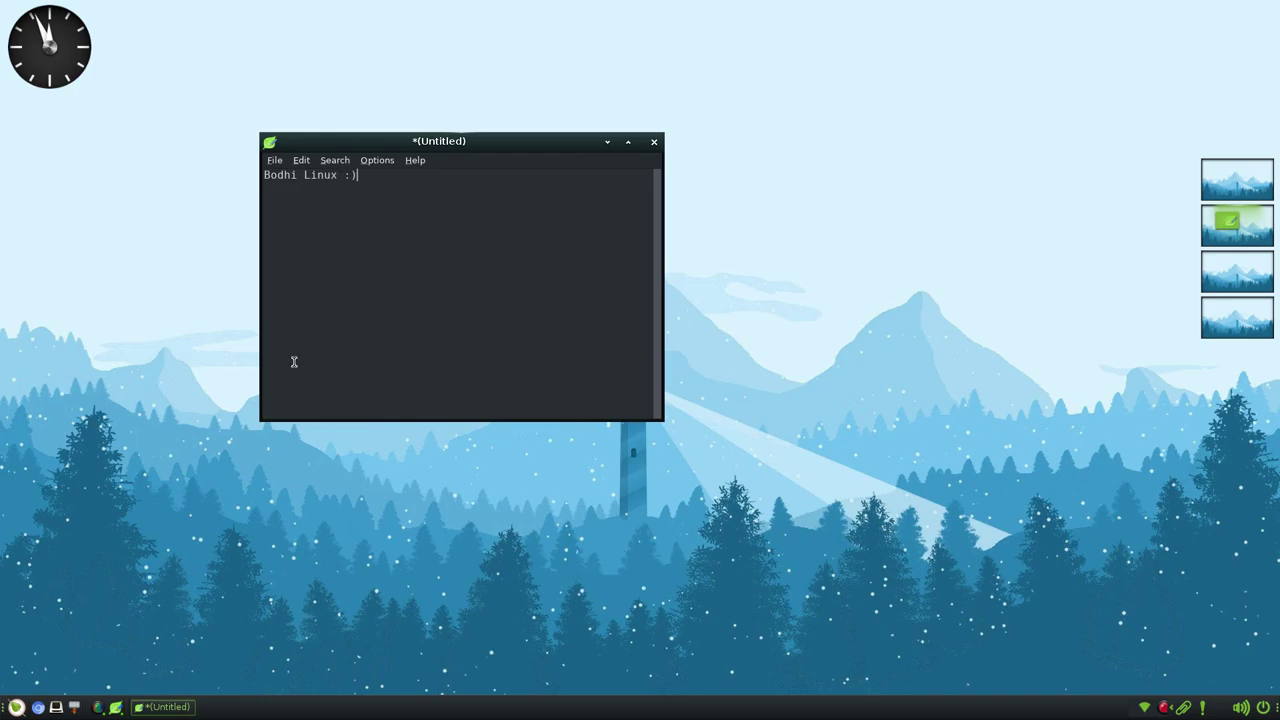
click(654, 142)
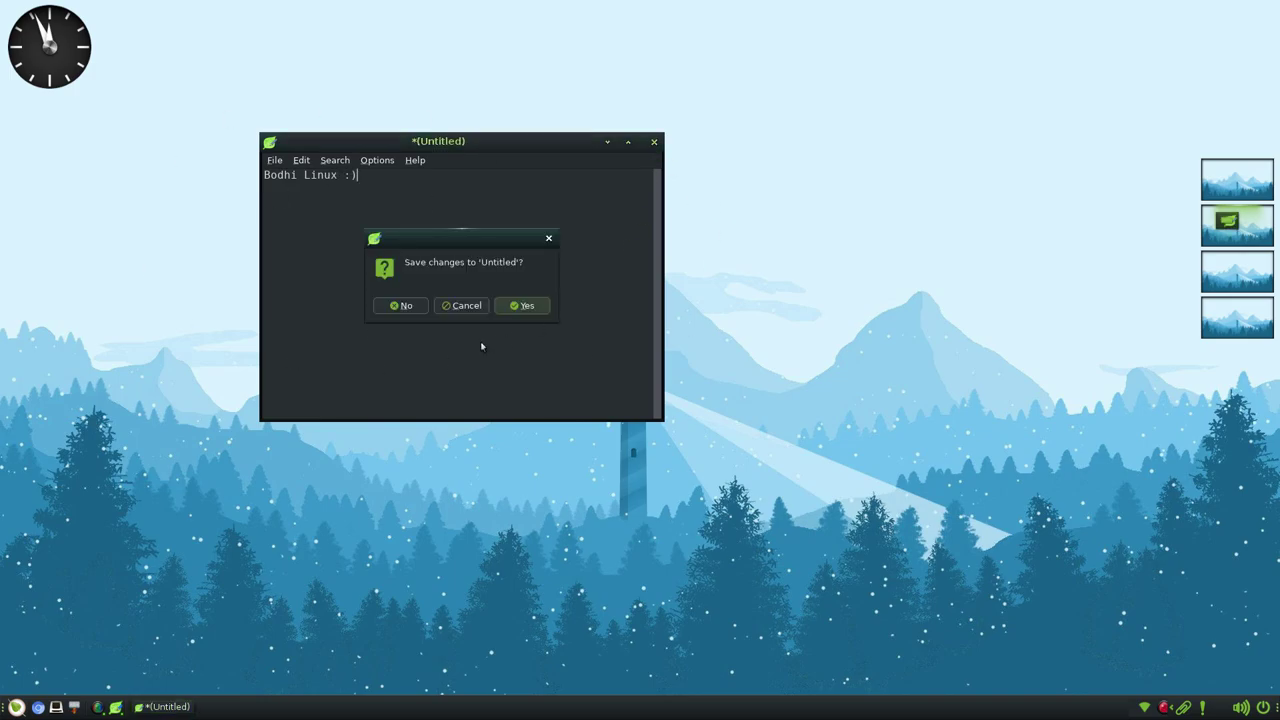
- Discard the Leafpad text, then launch Synaptic Package Manager and authenticate with the user's password
click(400, 305)
right_click(394, 162)
click(458, 211)
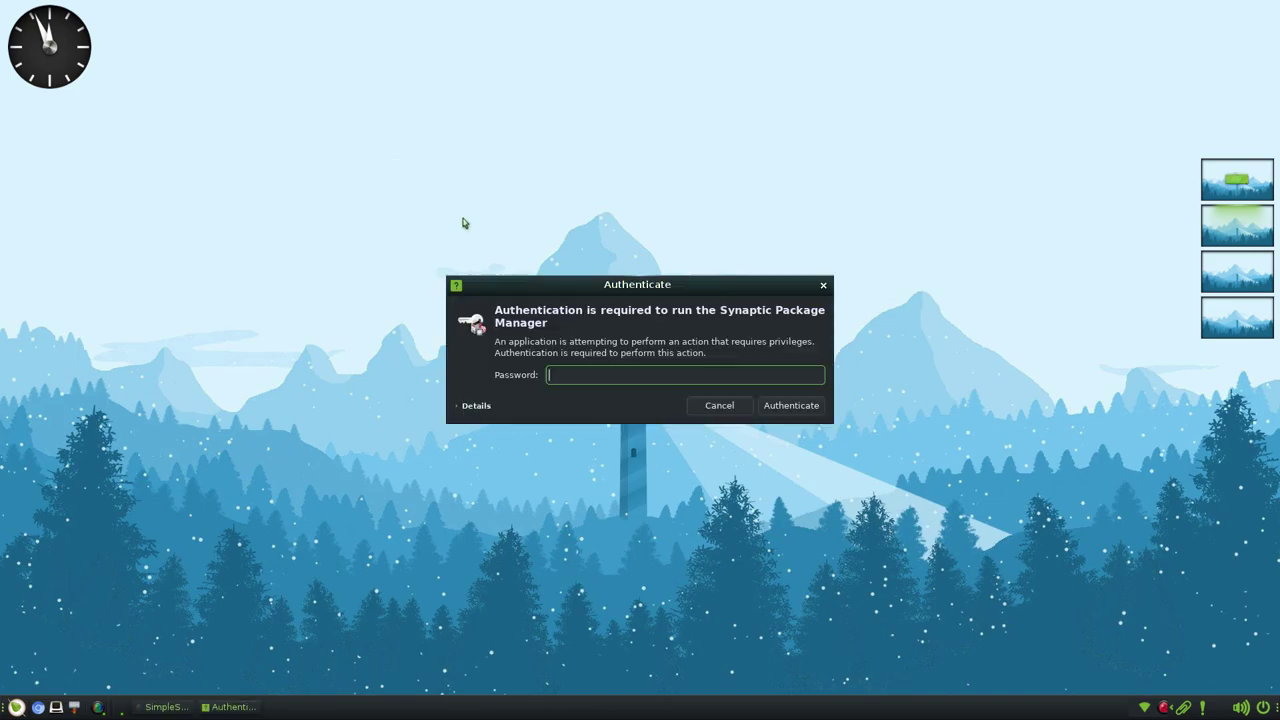
text(*)
key(Return)
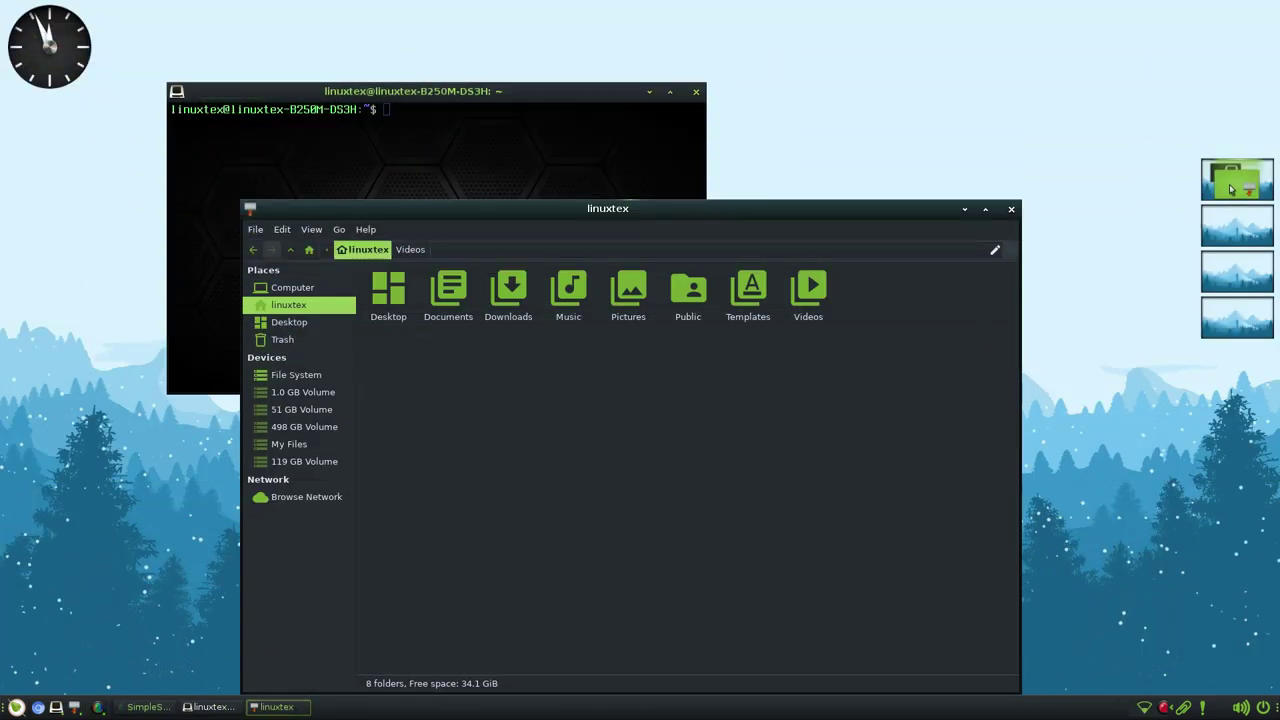
- Move the file manager to the second workspace and cycle through all four workspaces
drag(1233, 187, 1245, 233)
click(1260, 237)
click(1264, 195)
click(1258, 270)
click(1258, 325)
click(1246, 274)
click(1223, 238)
click(1238, 190)
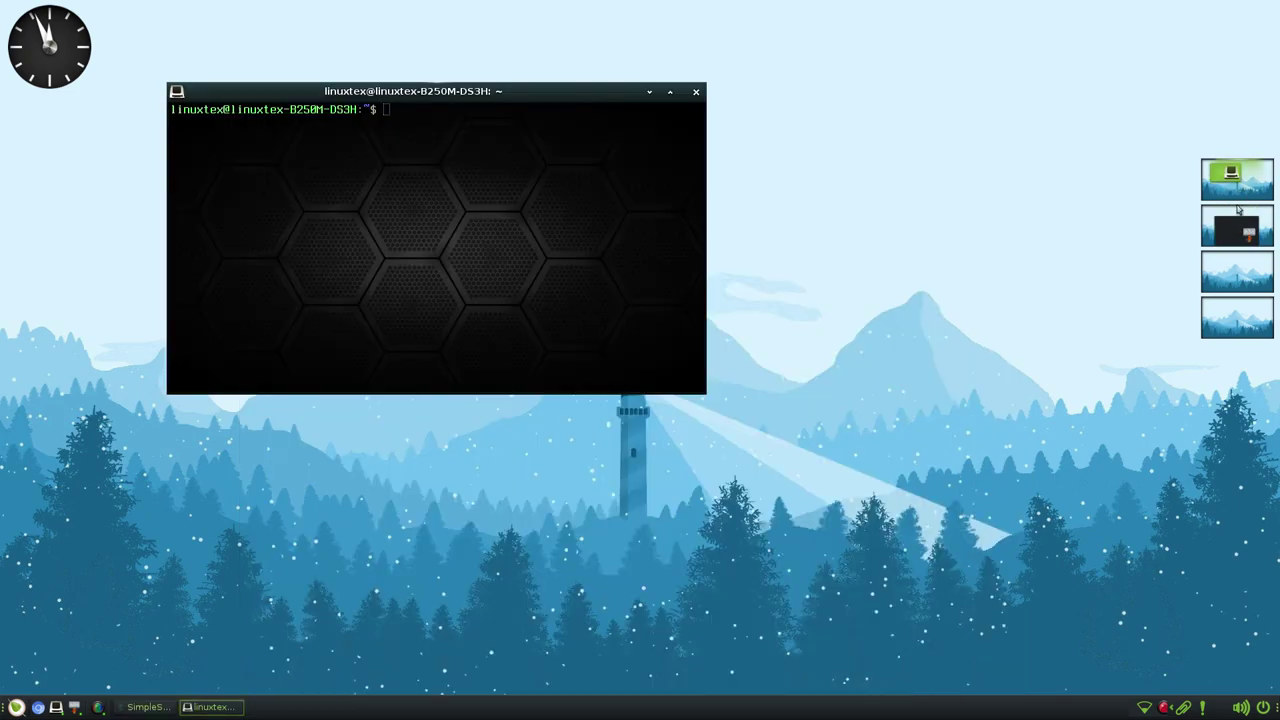
click(1240, 228)
- Bring the terminal onto that workspace, rearrange both windows, and send the file manager to workspace 1
drag(1222, 182, 1228, 220)
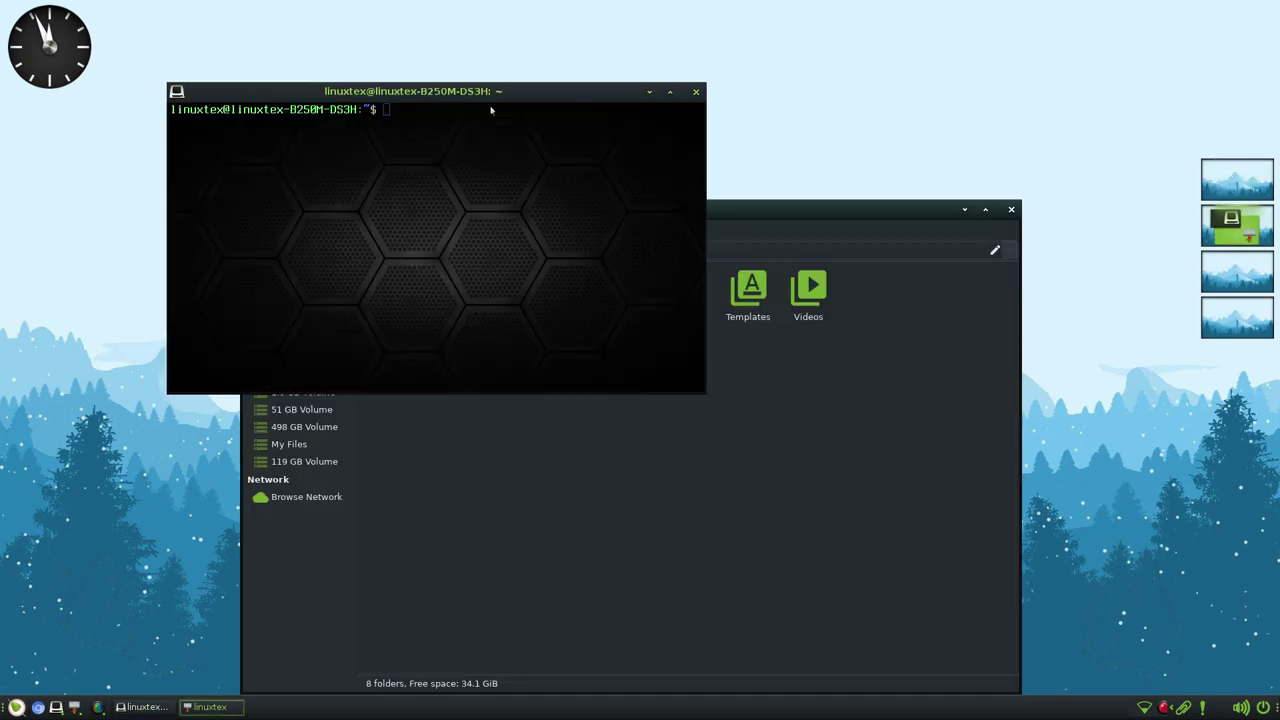
drag(489, 108, 765, 258)
drag(867, 261, 654, 263)
drag(650, 213, 670, 143)
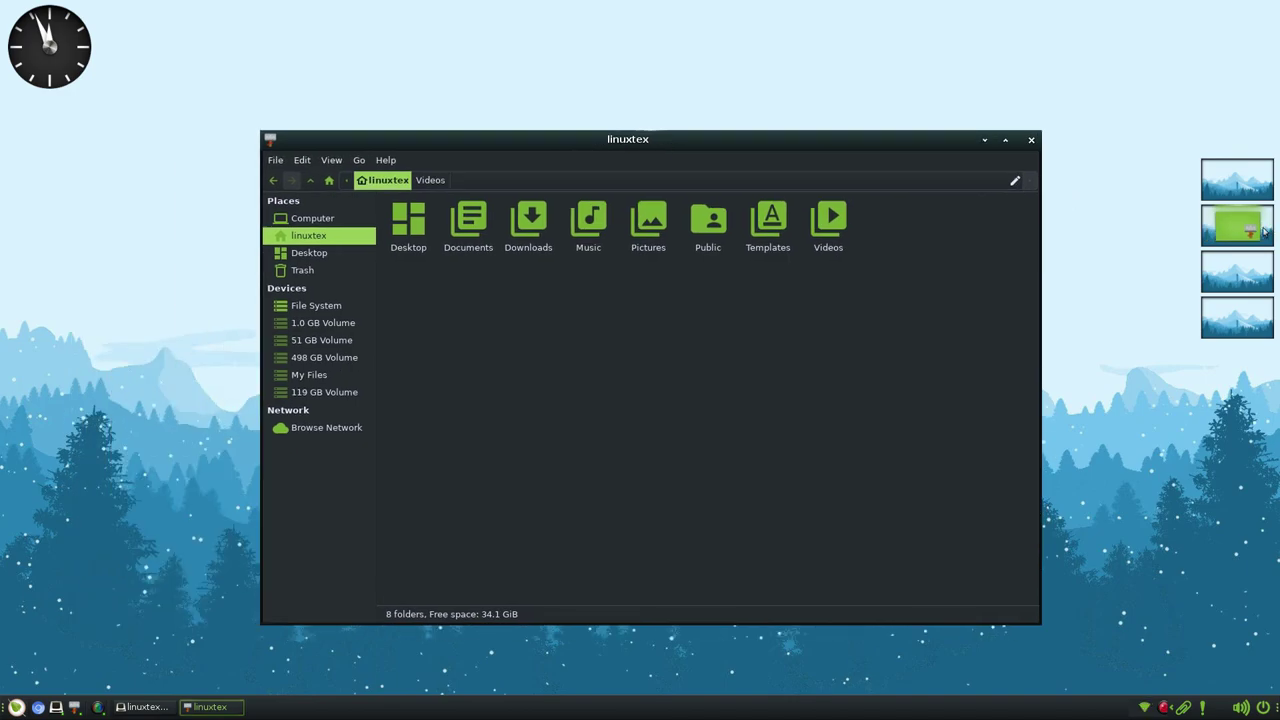
drag(1257, 231, 1250, 185)
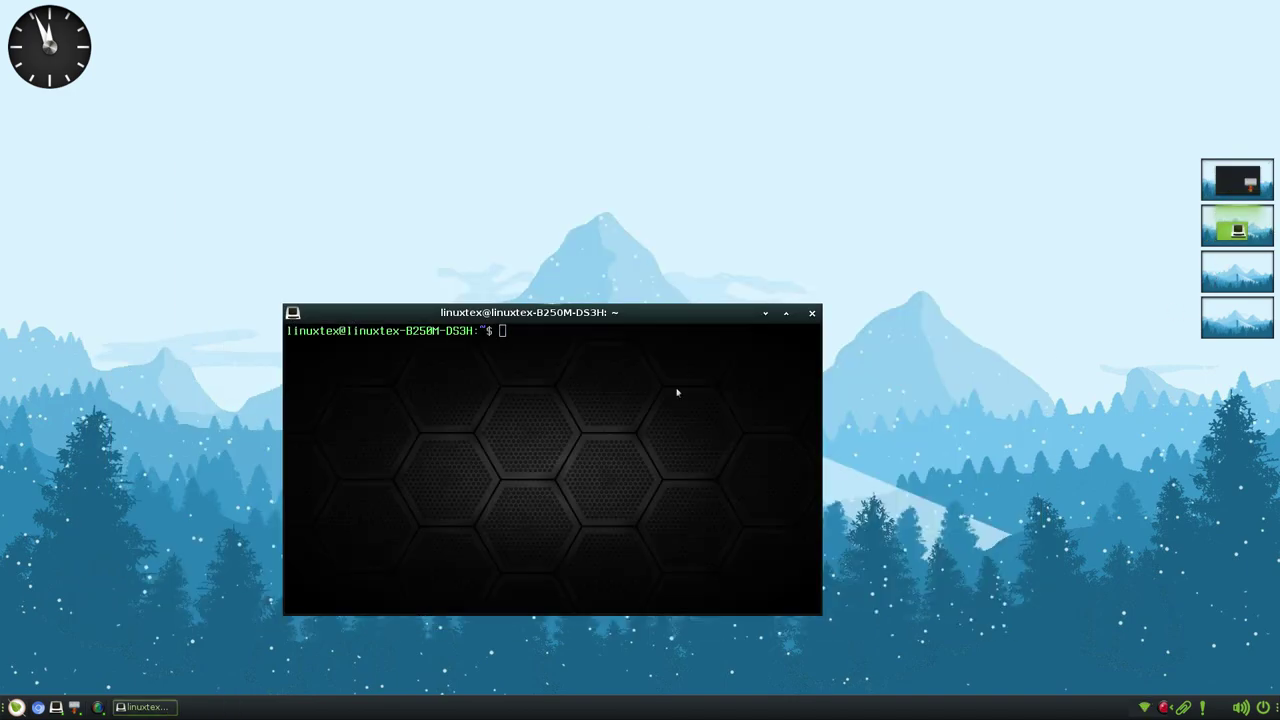
key(ctrl+alt+Left)
key(ctrl+alt+Right)
key(ctrl+alt+Right)
key(ctrl+alt+Right)
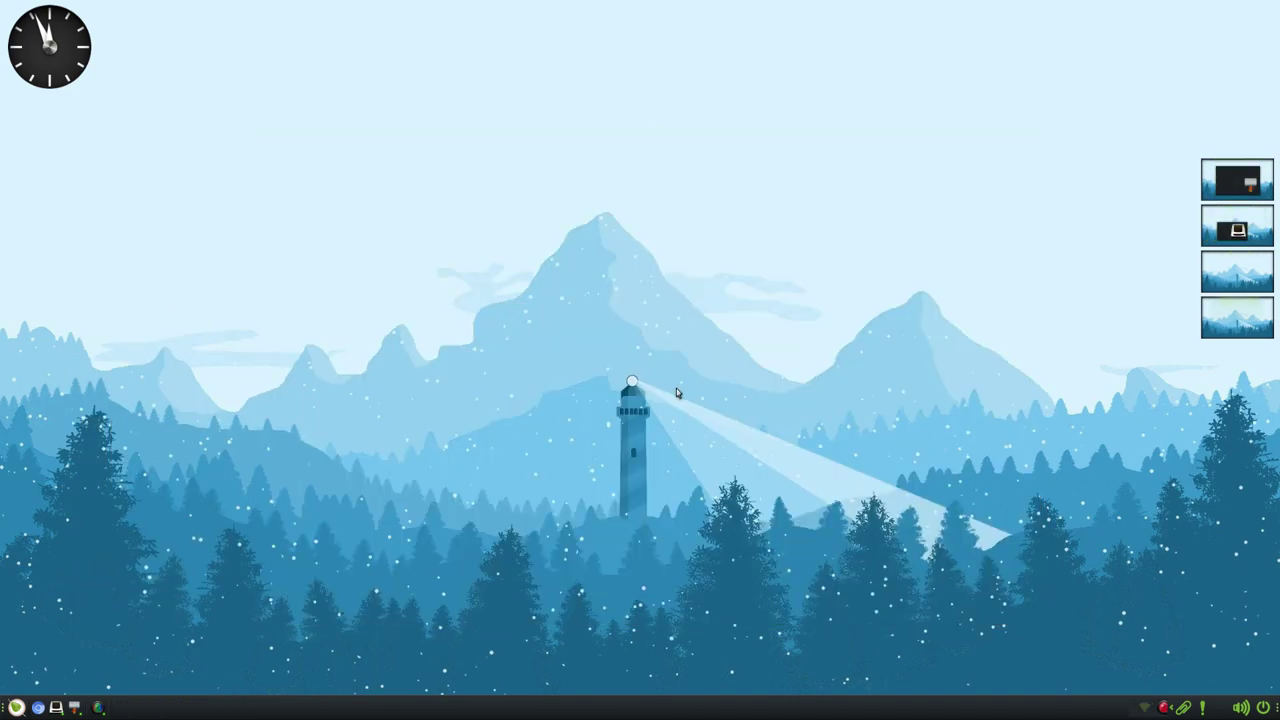
key(ctrl+alt+Left)
key(ctrl+alt+Left)
key(ctrl+alt+Left)
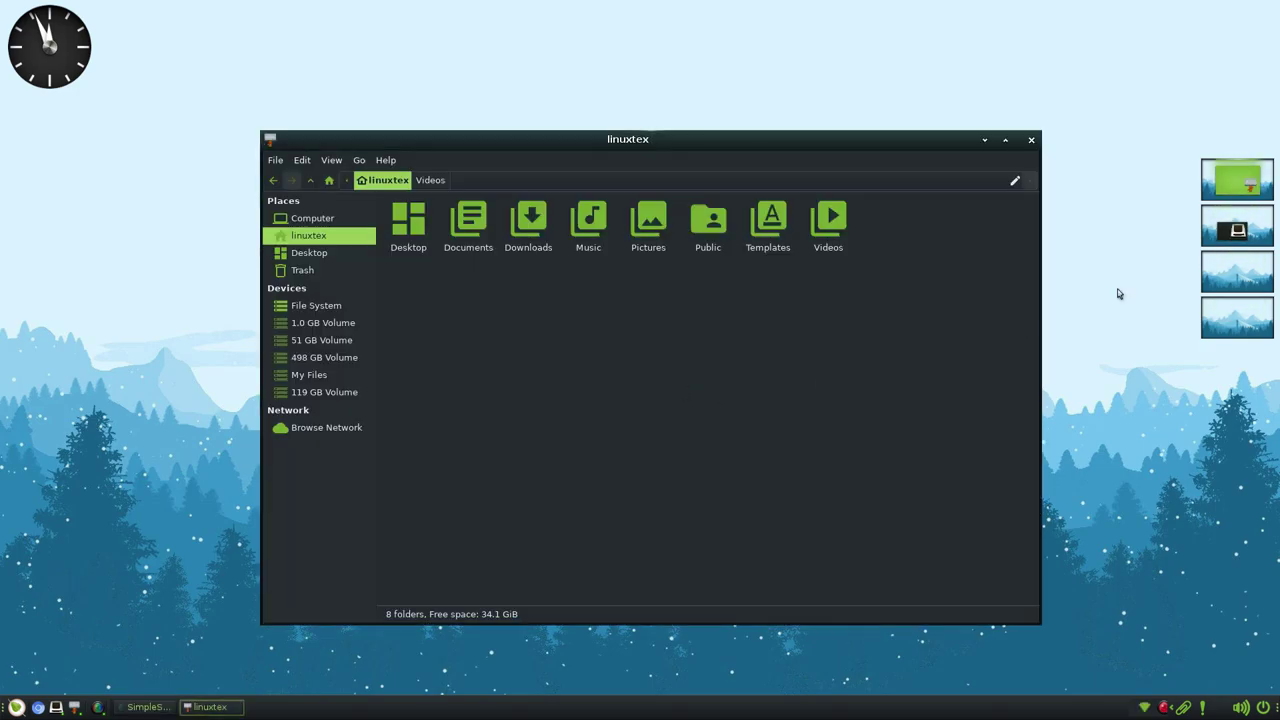
- Close the file manager, then restore the VLC window on the terminal's workspace and close it
click(1031, 140)
click(1238, 230)
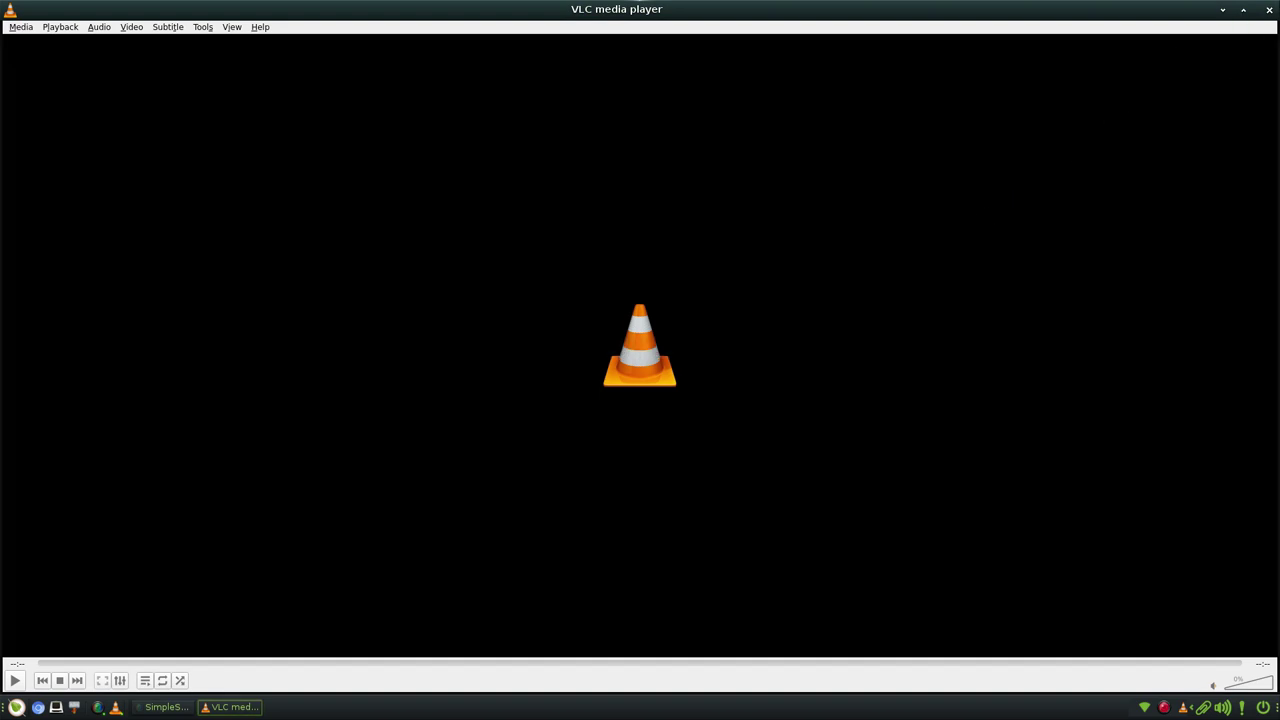
drag(785, 9, 428, 166)
middle_click(723, 177)
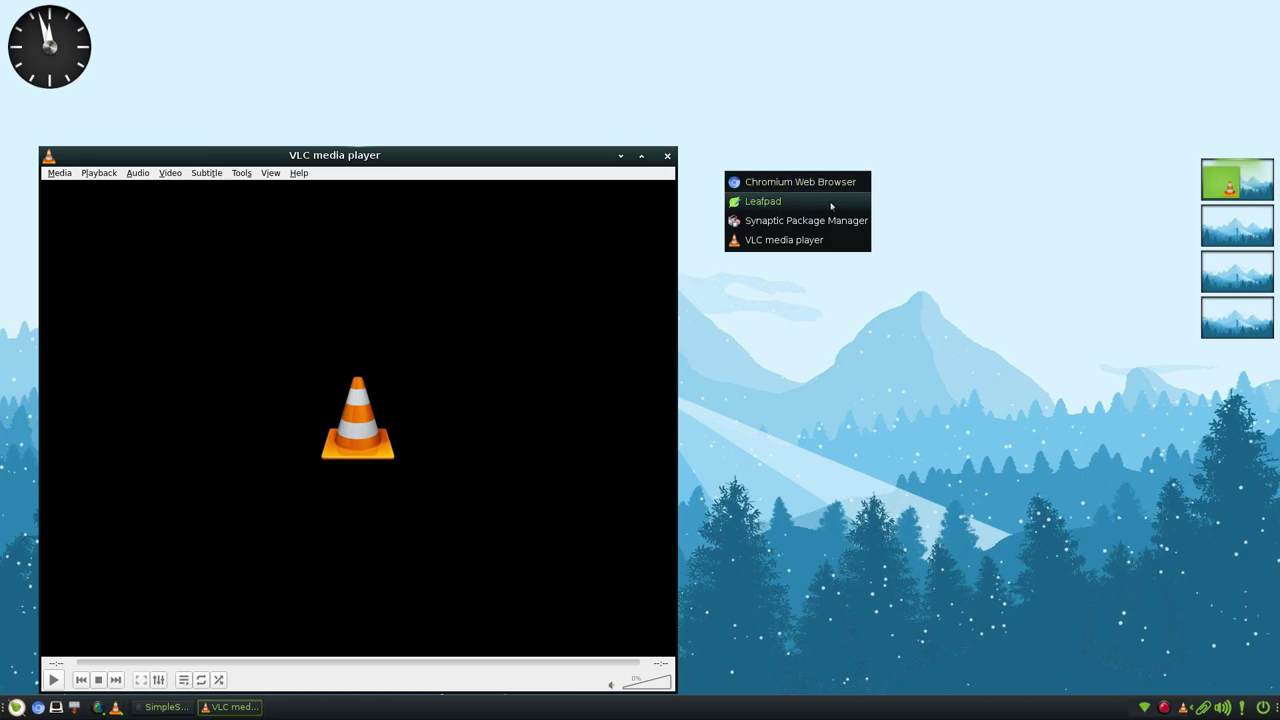
click(846, 300)
click(667, 155)
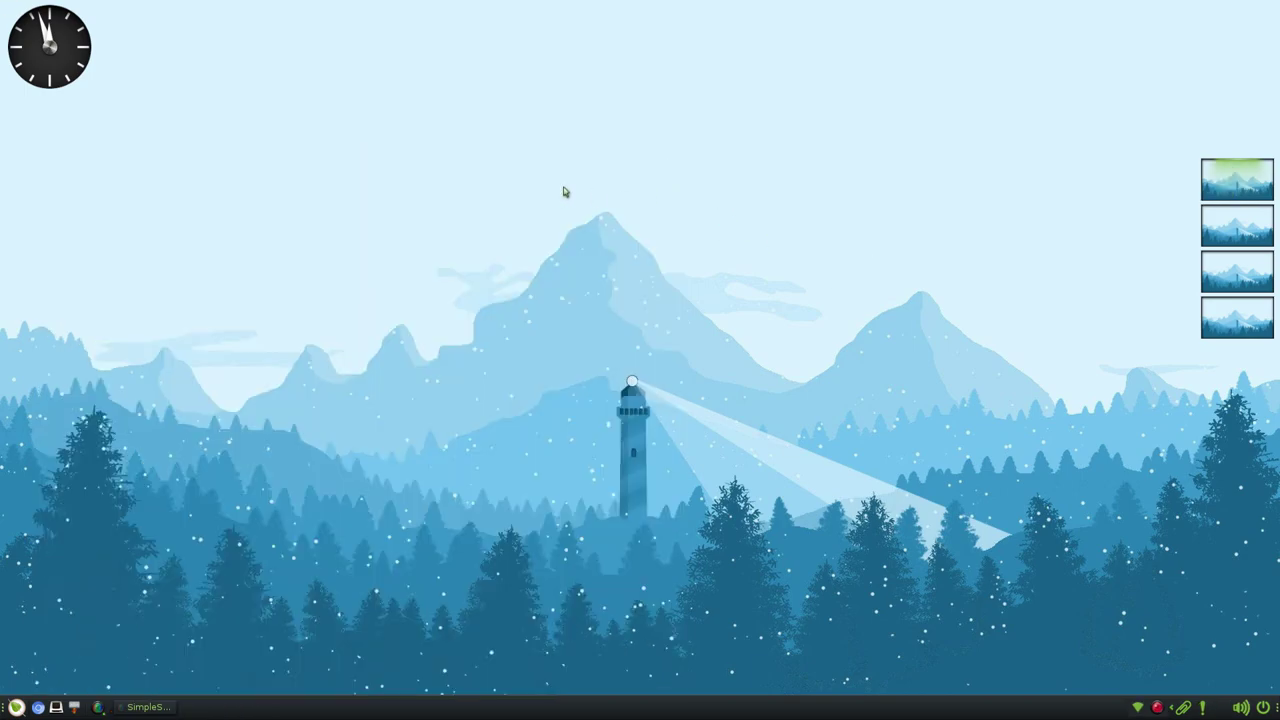
- Open the desktop right-click Main menu and middle-click favourites list, dismissing each
right_click(532, 185)
mouse_move(521, 208)
middle_click(405, 130)
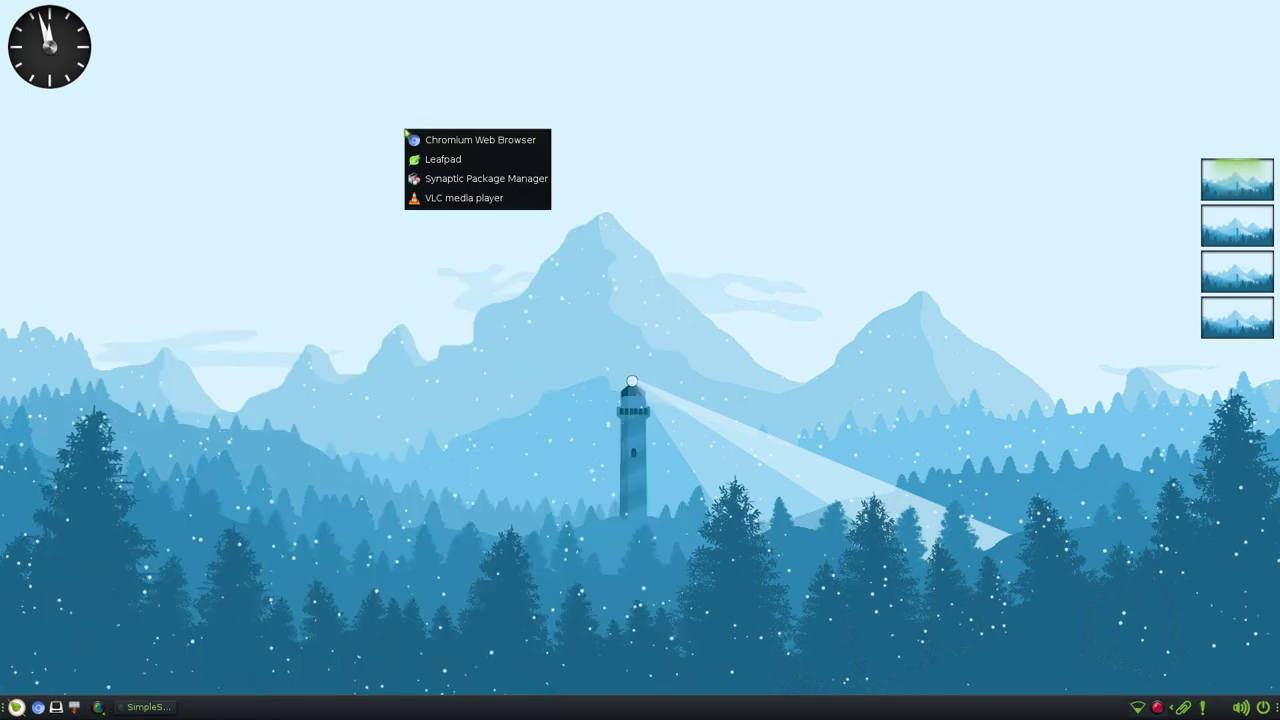
click(680, 329)
- Open the clock's calendar, advance it to December 2023, then close it
click(60, 58)
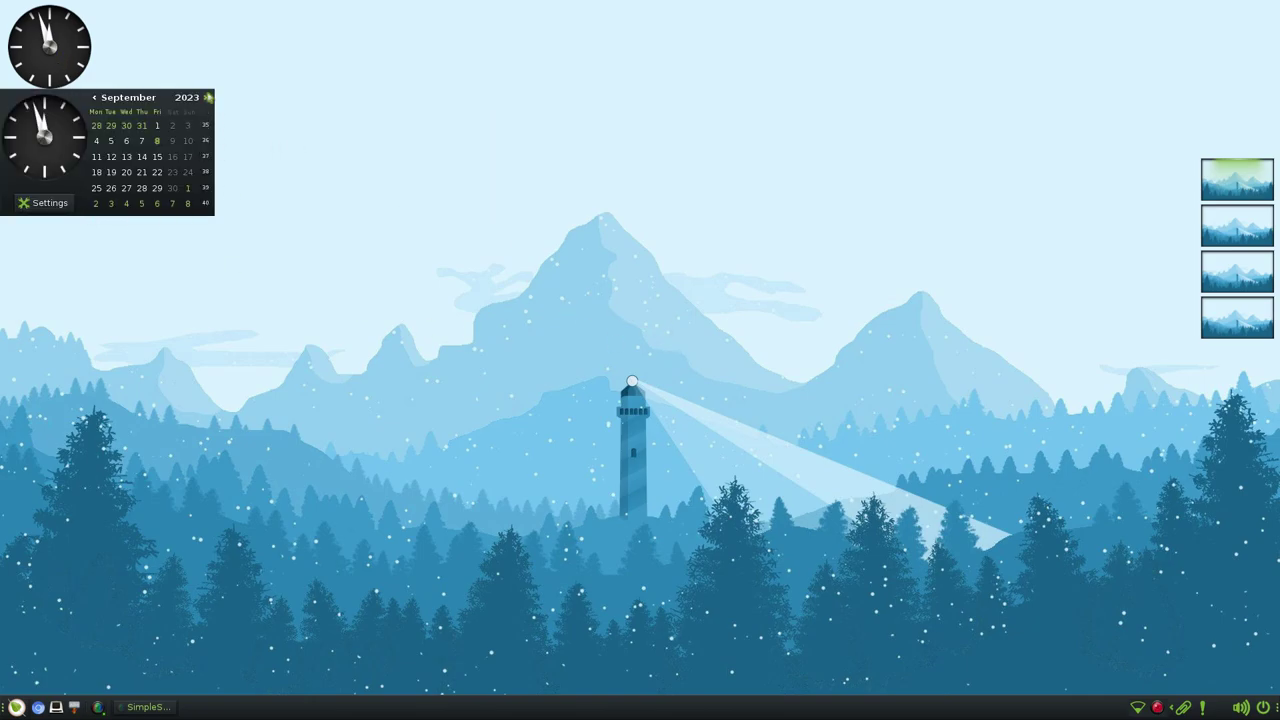
click(208, 97)
click(208, 97)
click(205, 97)
right_click(390, 177)
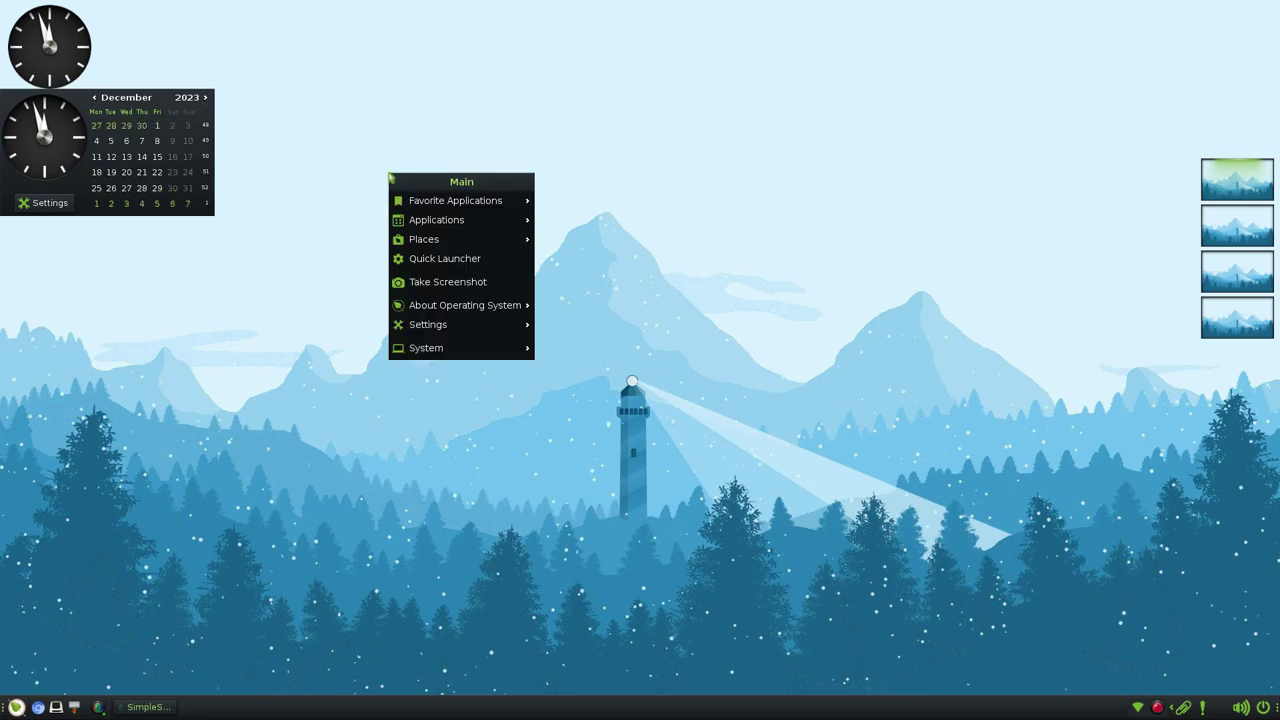
click(563, 309)
right_click(93, 81)
click(82, 77)
click(65, 67)
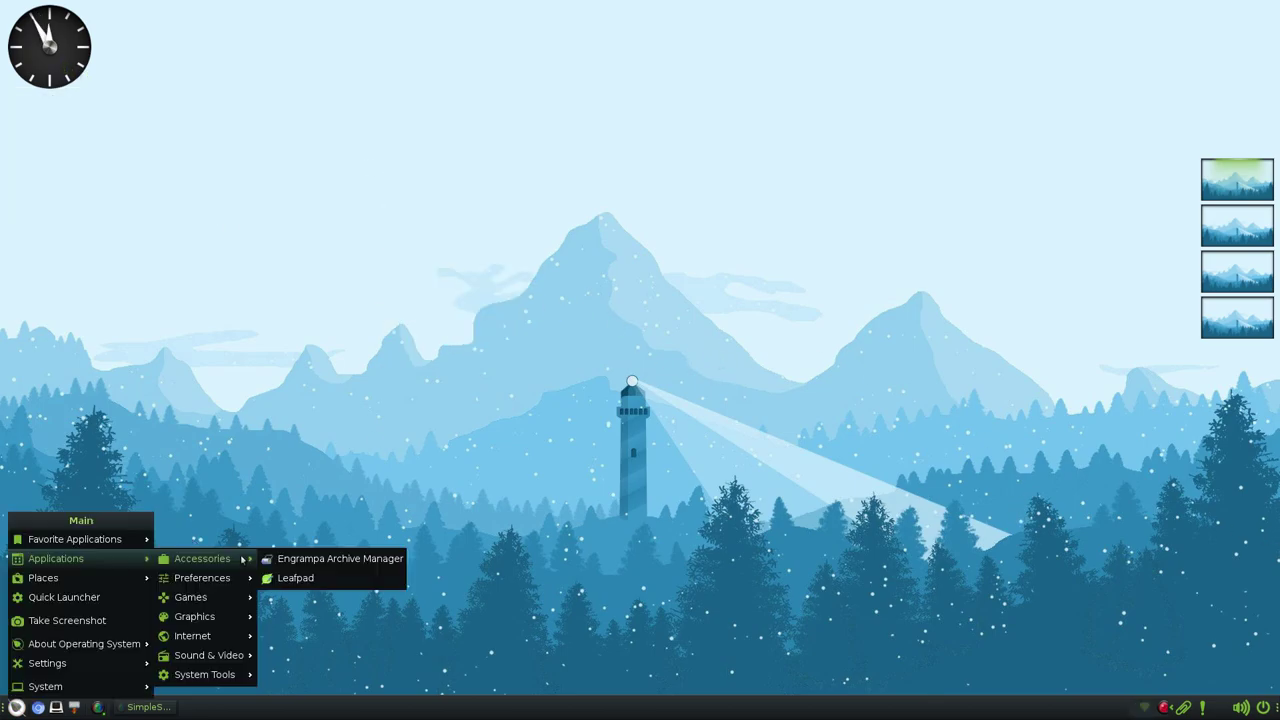
- Browse the panel's application menu, then launch a new Terminology terminal from the taskbar
click(16, 707)
mouse_move(56, 558)
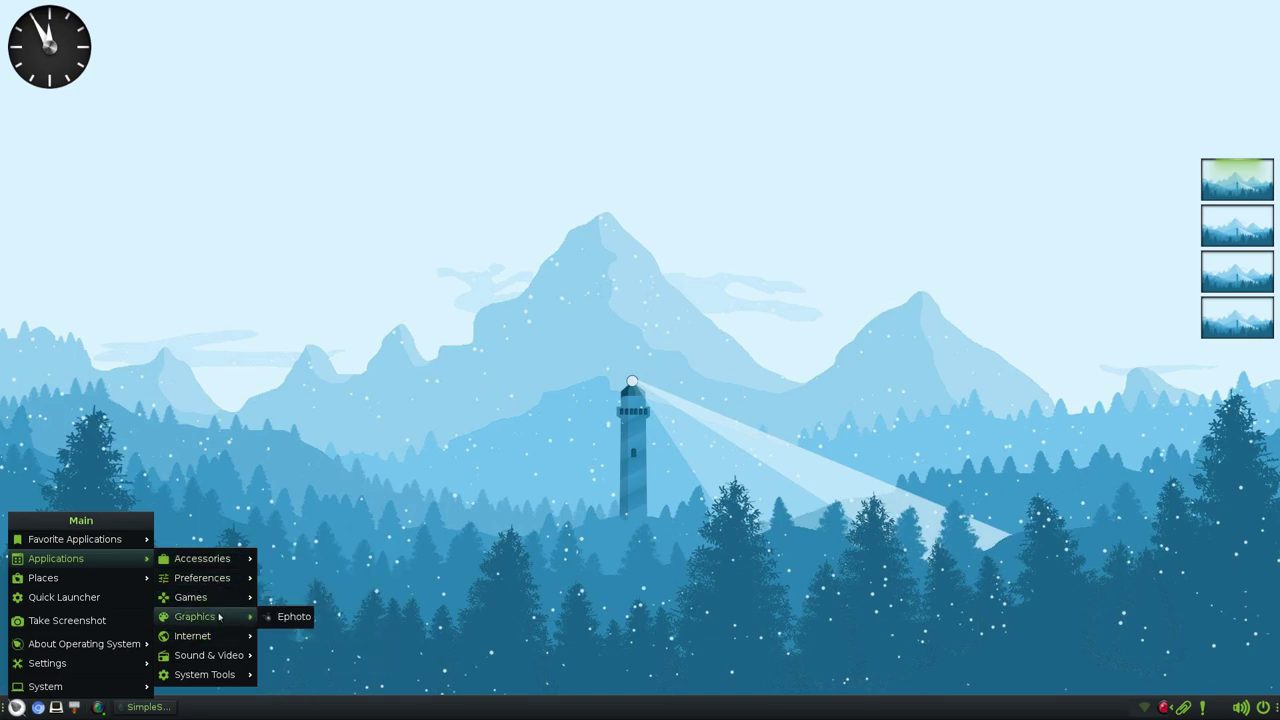
mouse_move(223, 565)
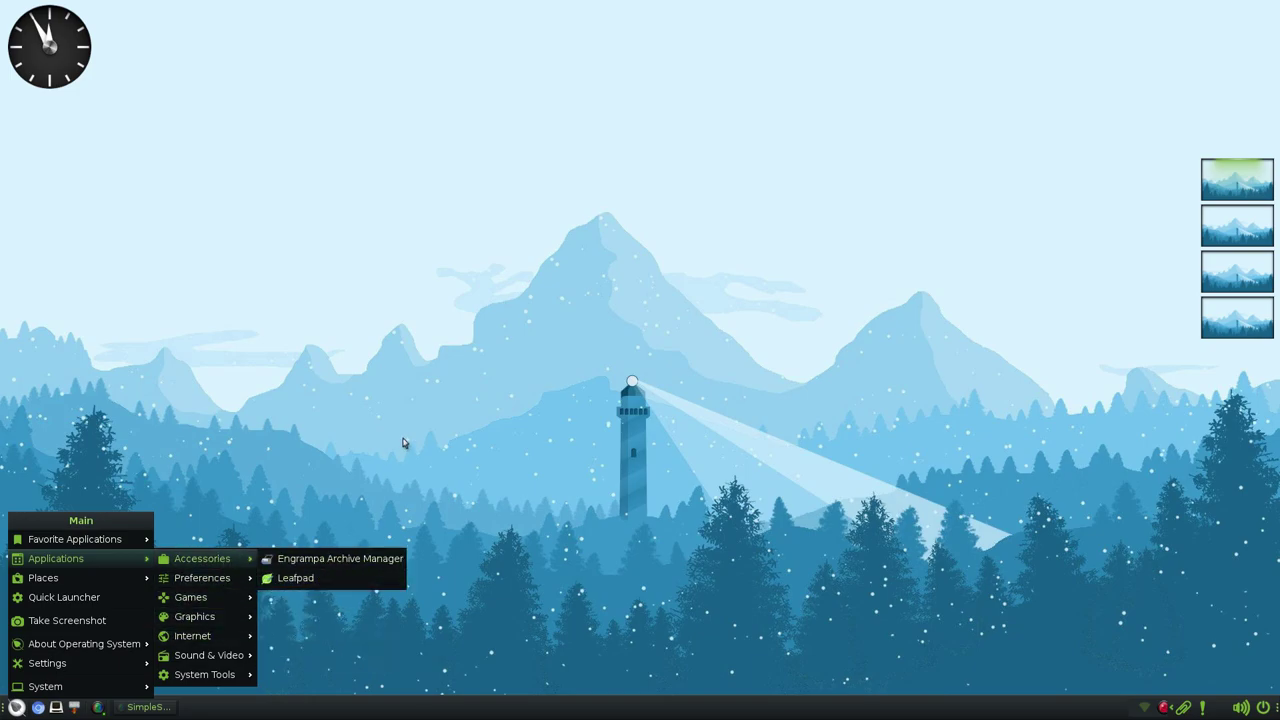
click(405, 444)
click(56, 707)
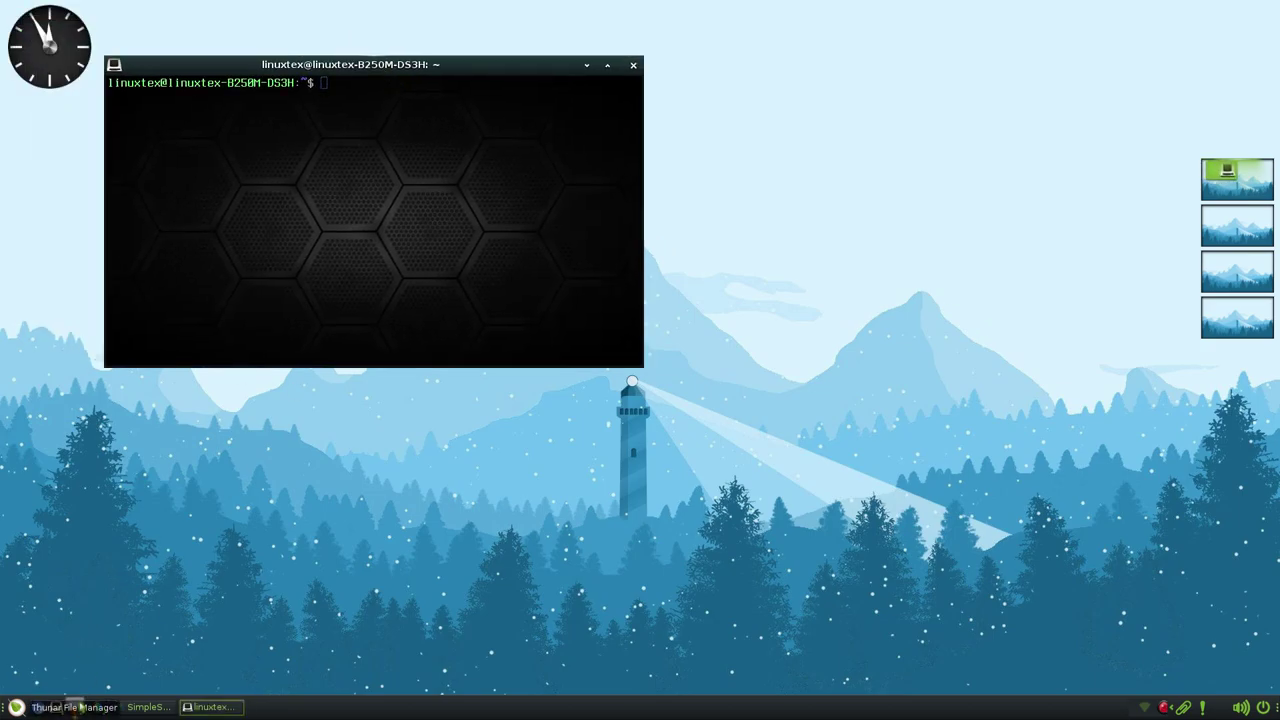
- Launch Thunar, roll it up and back down, then maximize and restore it
click(74, 707)
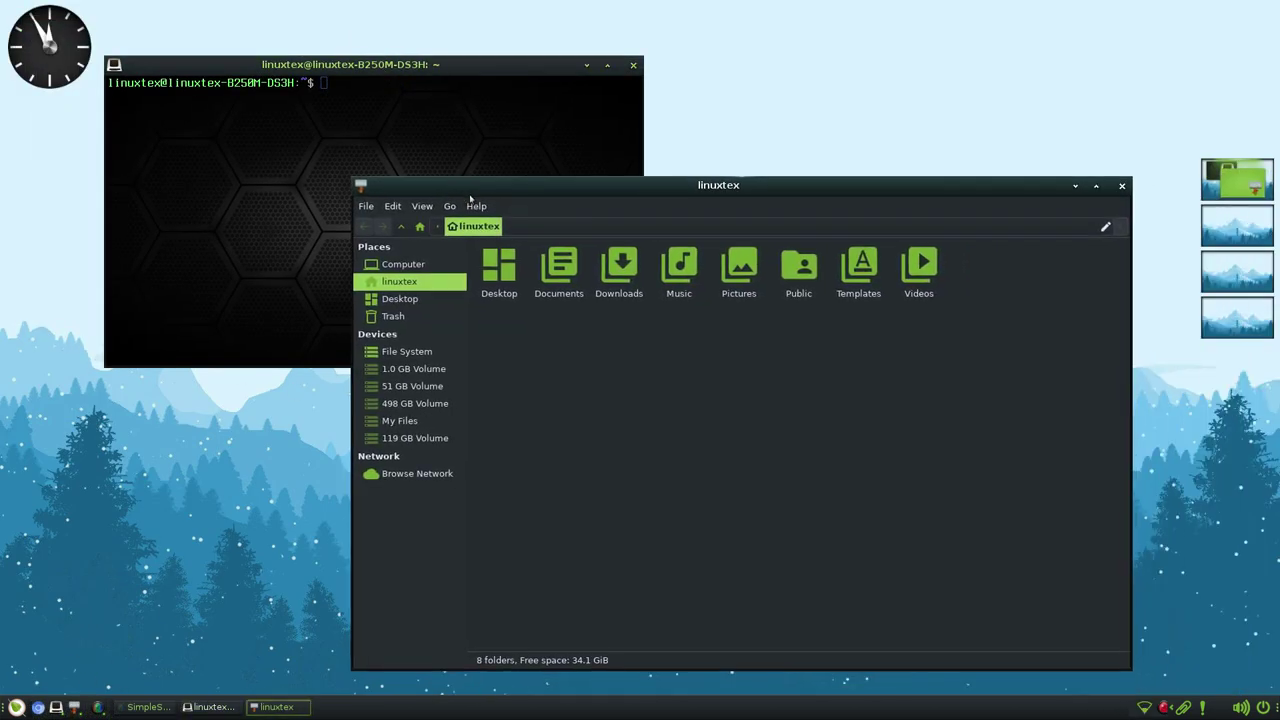
double_click(487, 187)
double_click(929, 189)
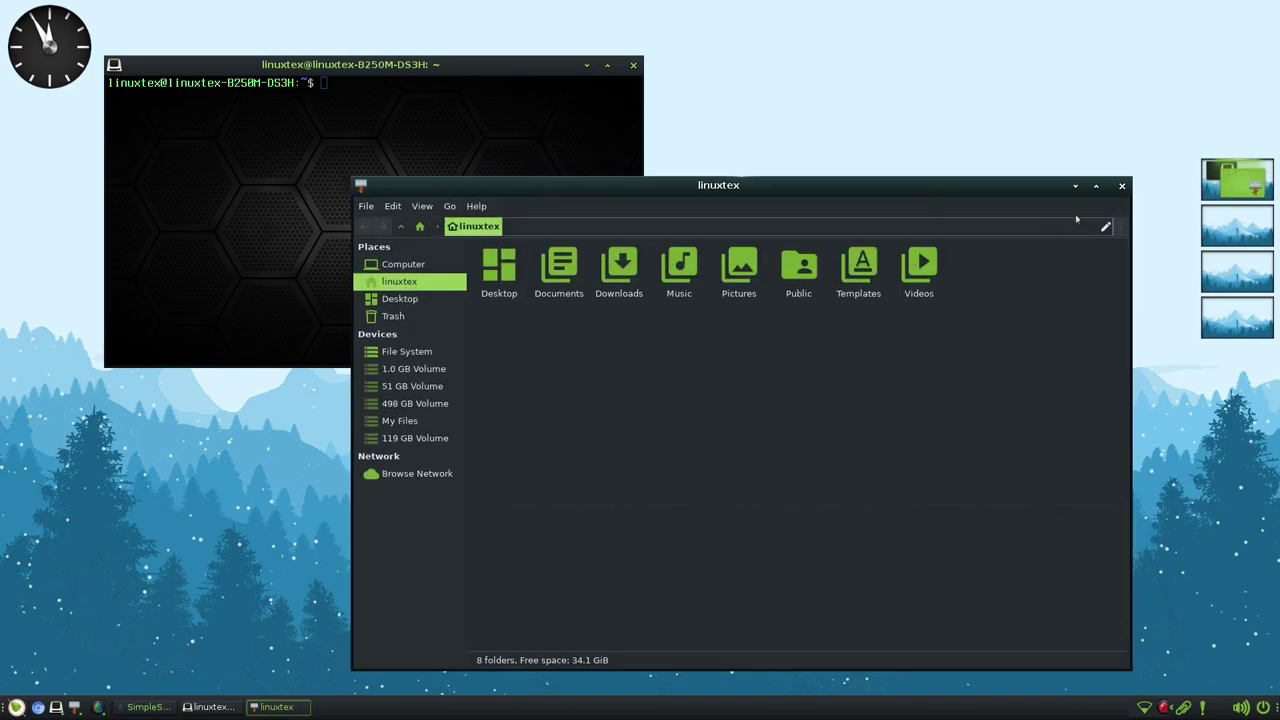
click(1097, 188)
click(1248, 18)
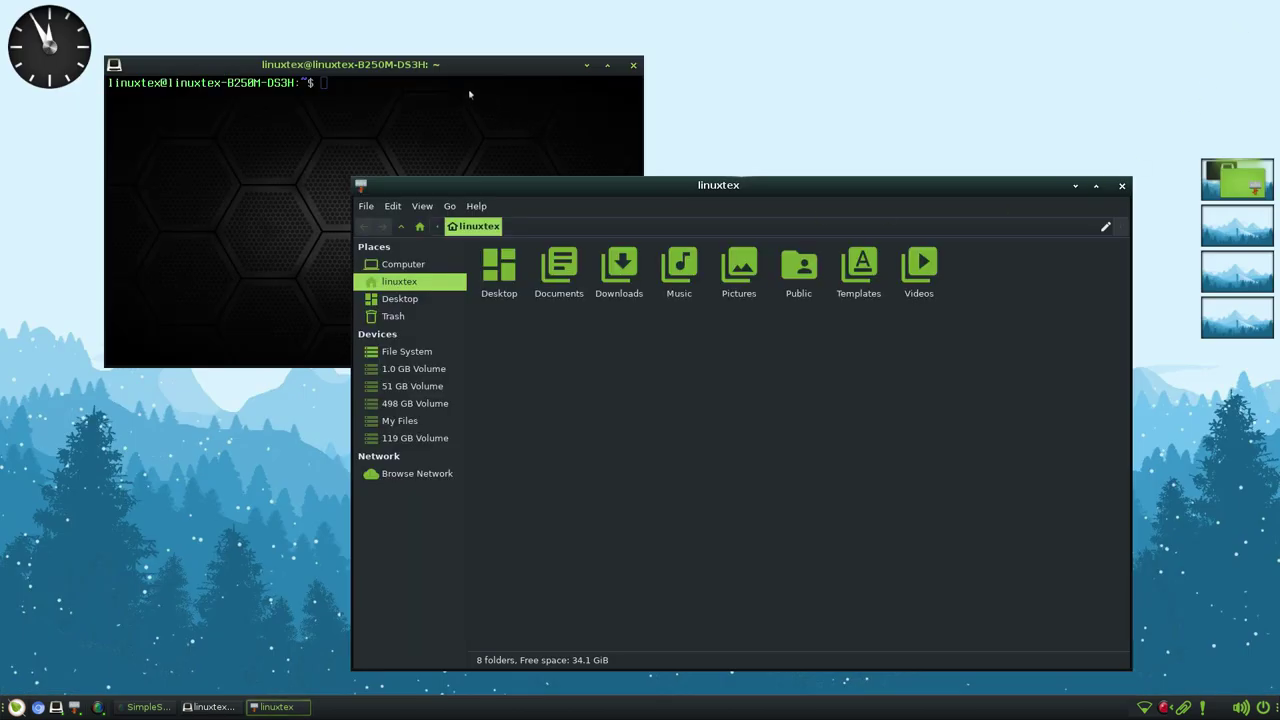
- Roll the terminal up, move it lower right, and shade and unshade both windows
double_click(440, 64)
drag(440, 64, 502, 91)
double_click(502, 91)
double_click(502, 91)
double_click(700, 188)
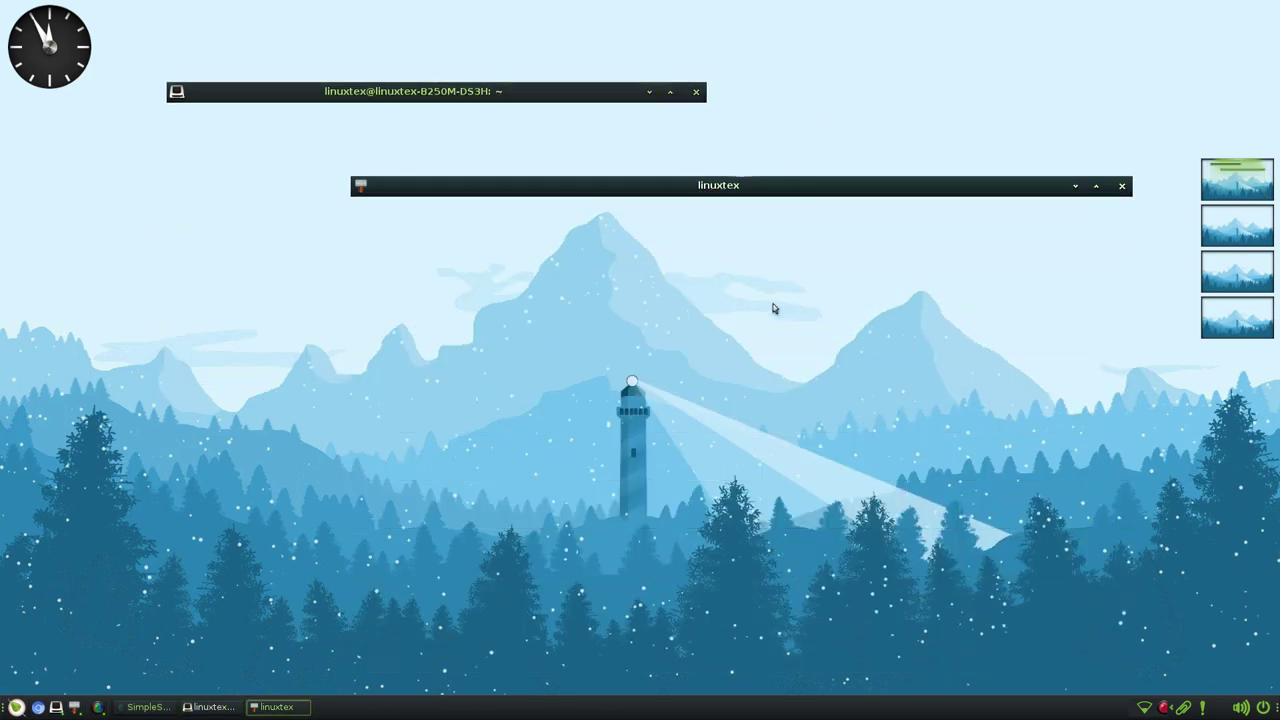
double_click(834, 191)
- Unroll the terminal, maximize, restore, minimize and recover it, then bring Thunar forward
double_click(575, 91)
click(670, 91)
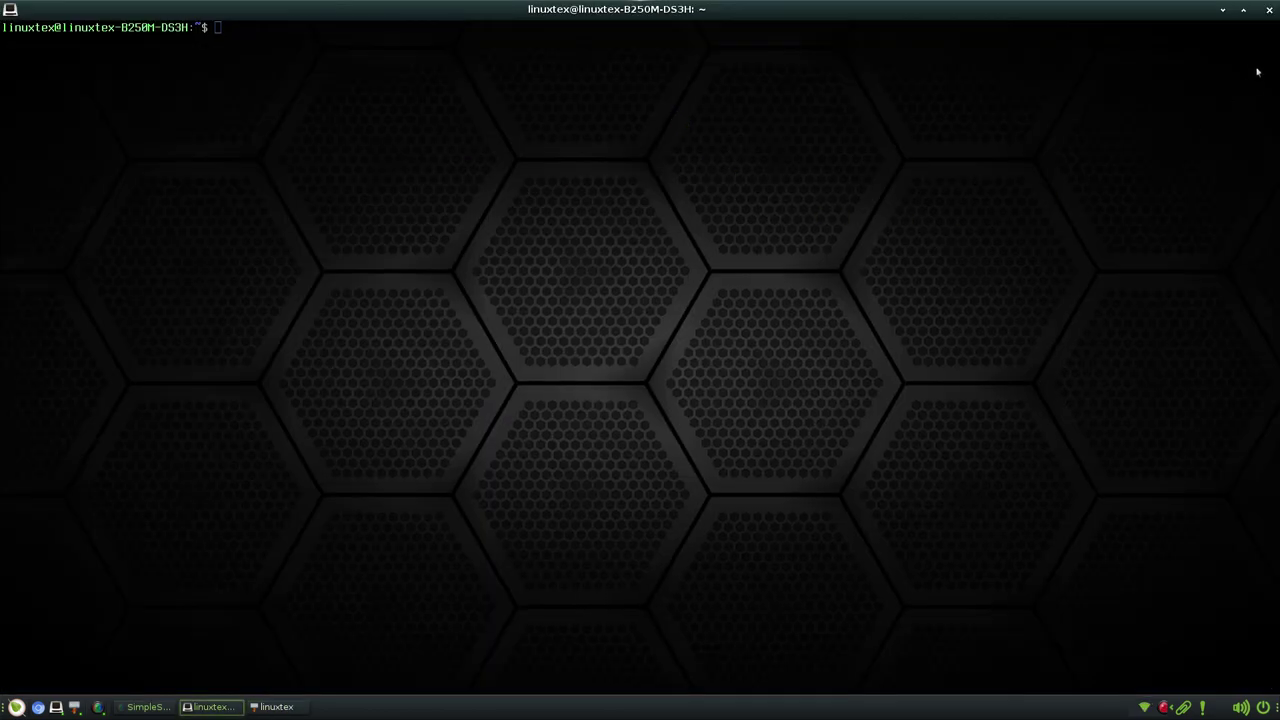
click(1245, 9)
click(646, 89)
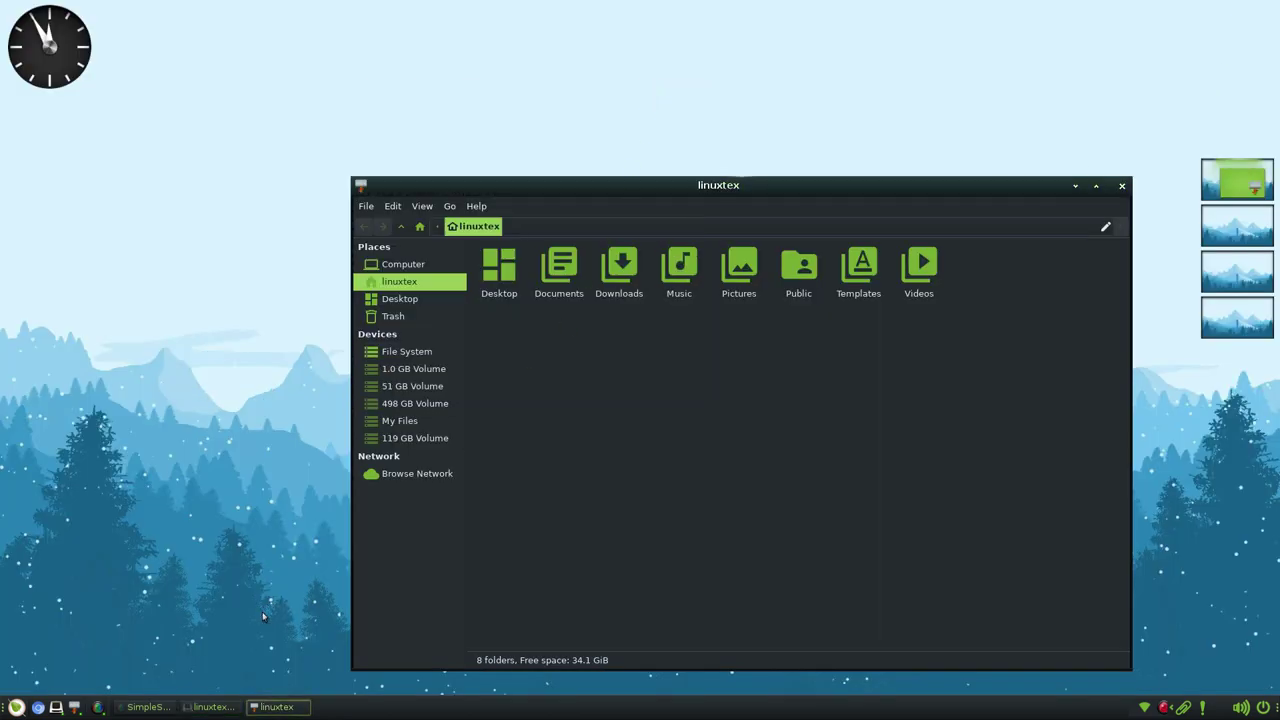
click(211, 707)
click(776, 315)
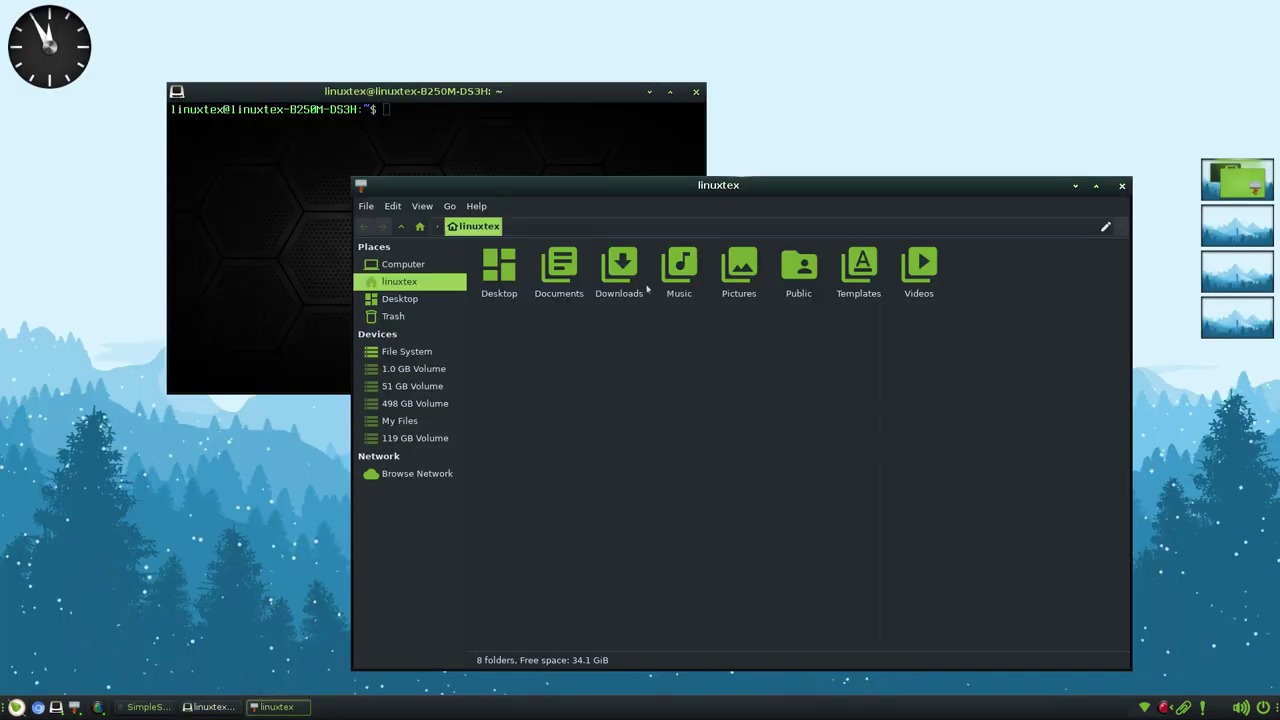
- Open Desktop, Documents, Downloads, Music, Pictures and Videos in turn, returning home after each
double_click(498, 265)
click(478, 226)
double_click(578, 290)
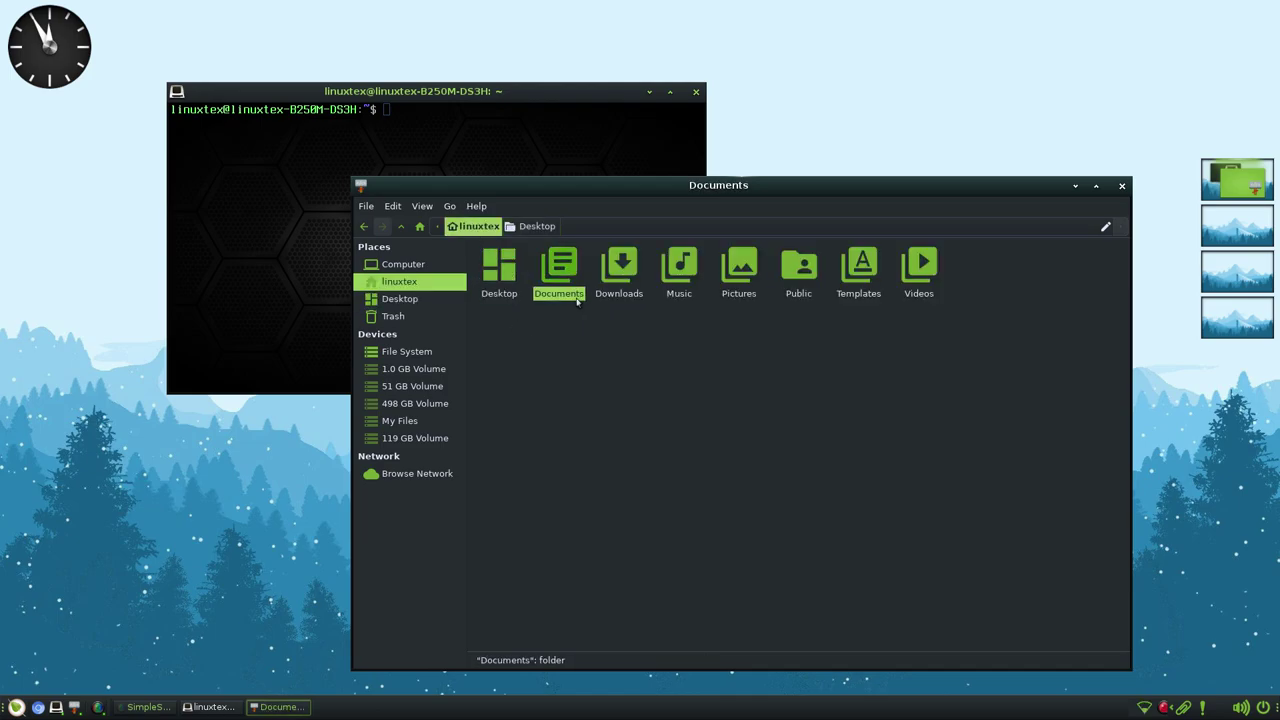
key(BackSpace)
double_click(618, 292)
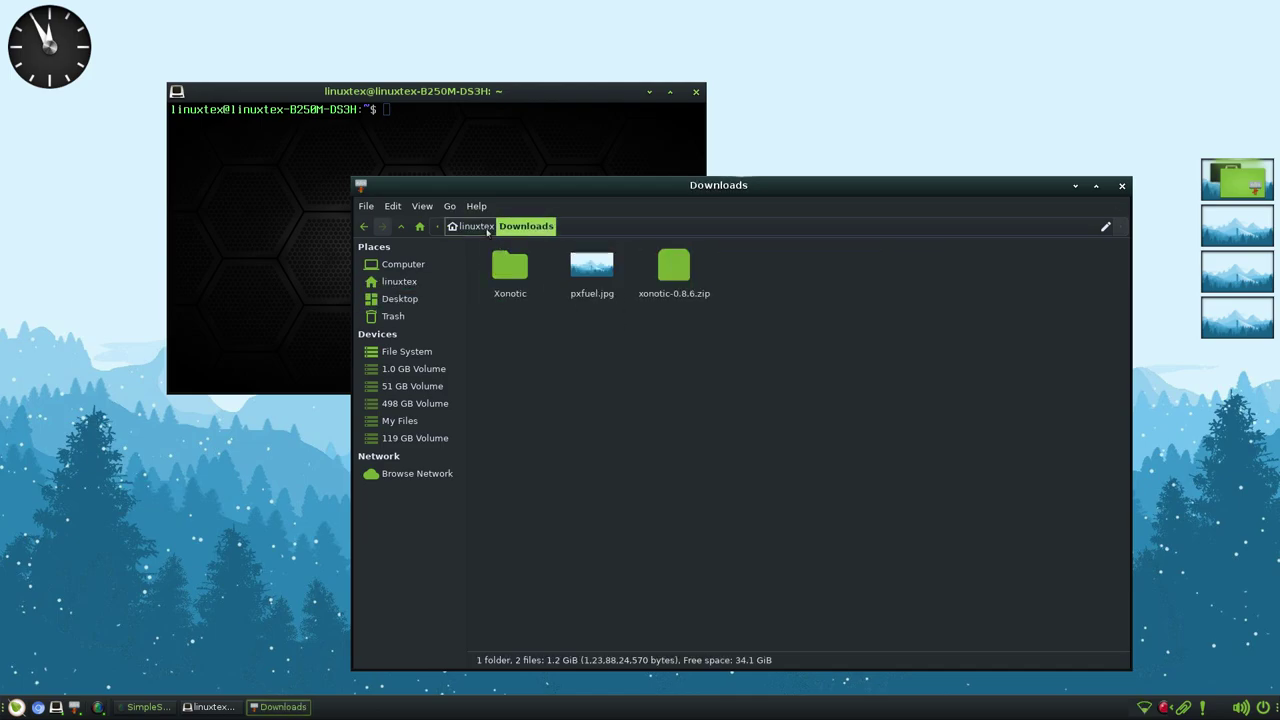
click(476, 226)
double_click(683, 262)
click(476, 226)
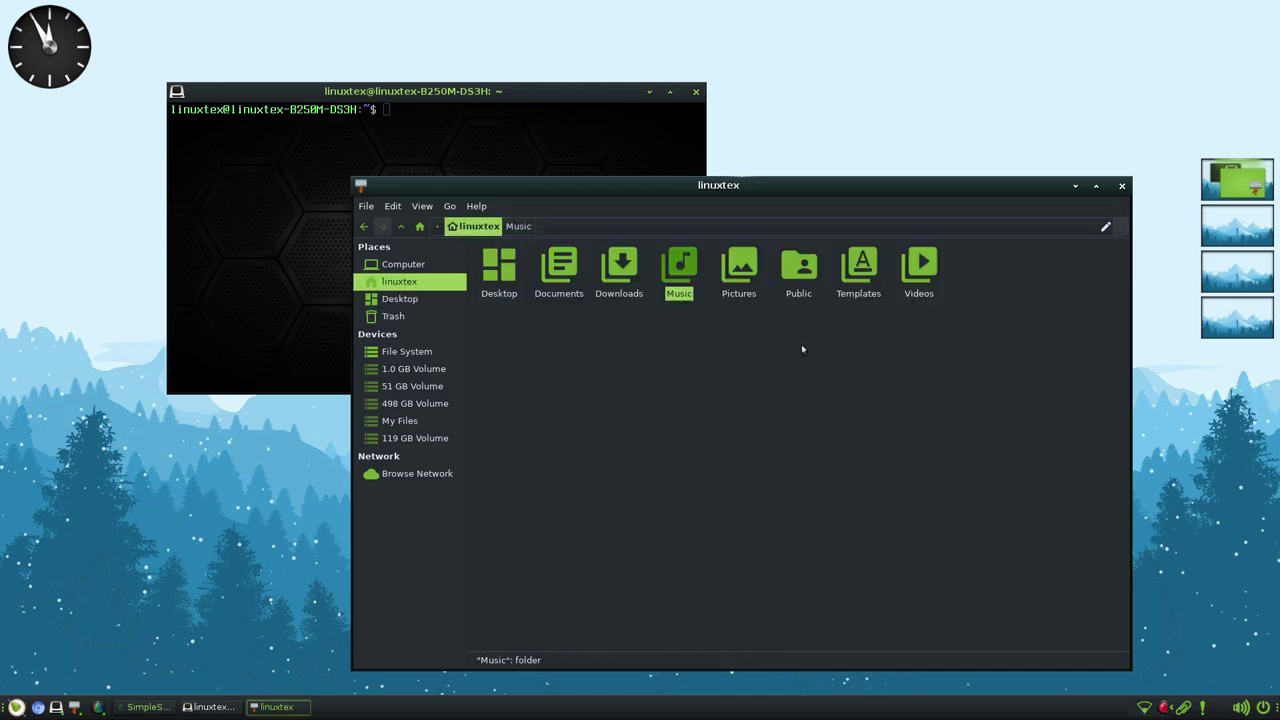
double_click(740, 266)
click(478, 226)
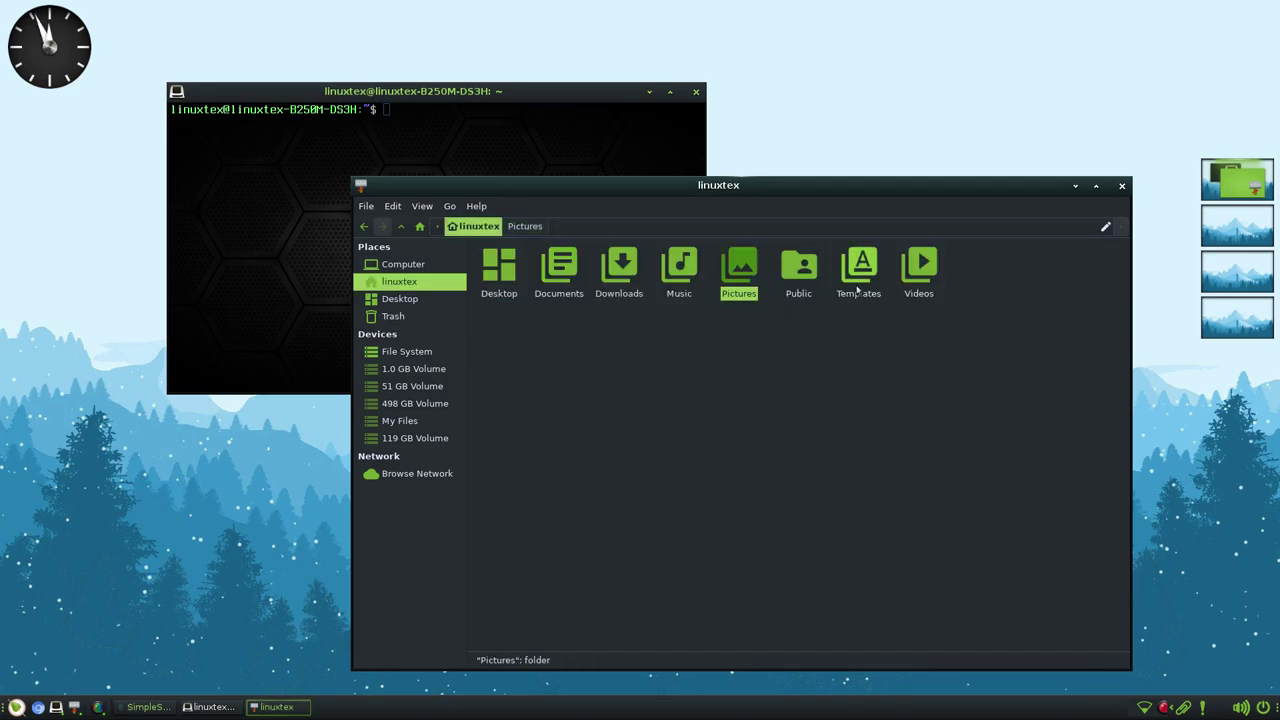
double_click(920, 268)
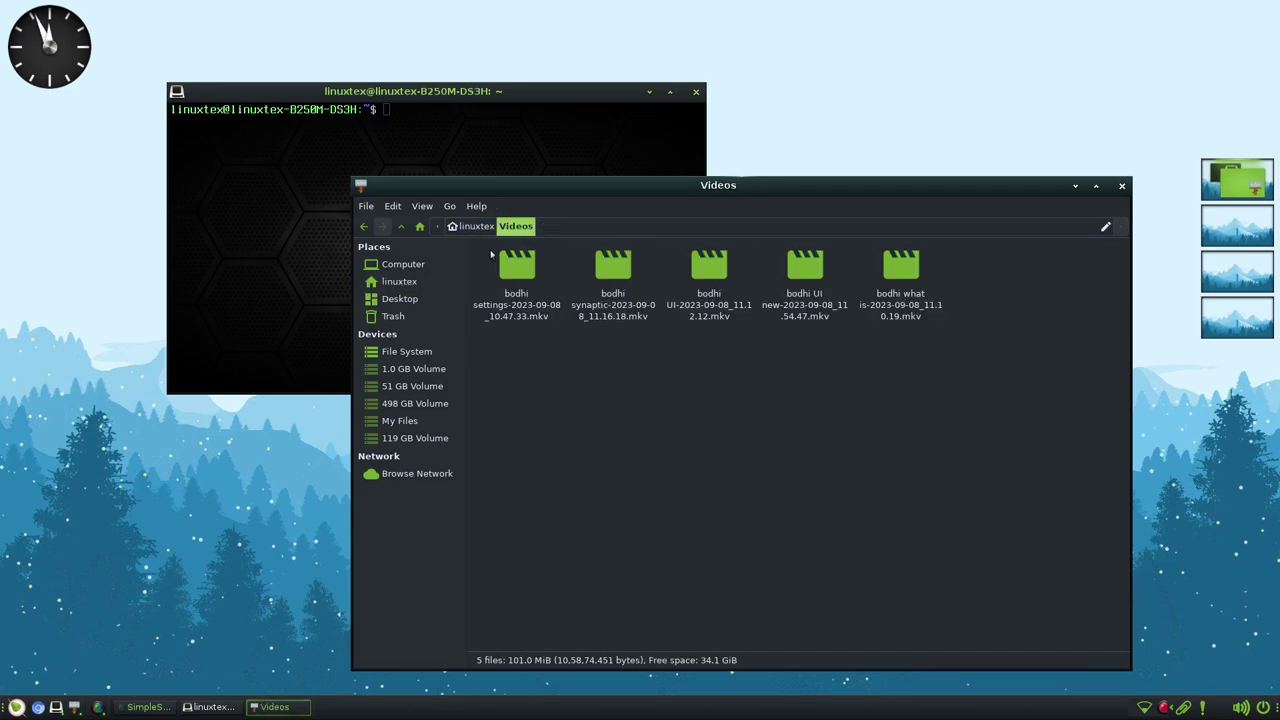
click(478, 226)
click(1034, 242)
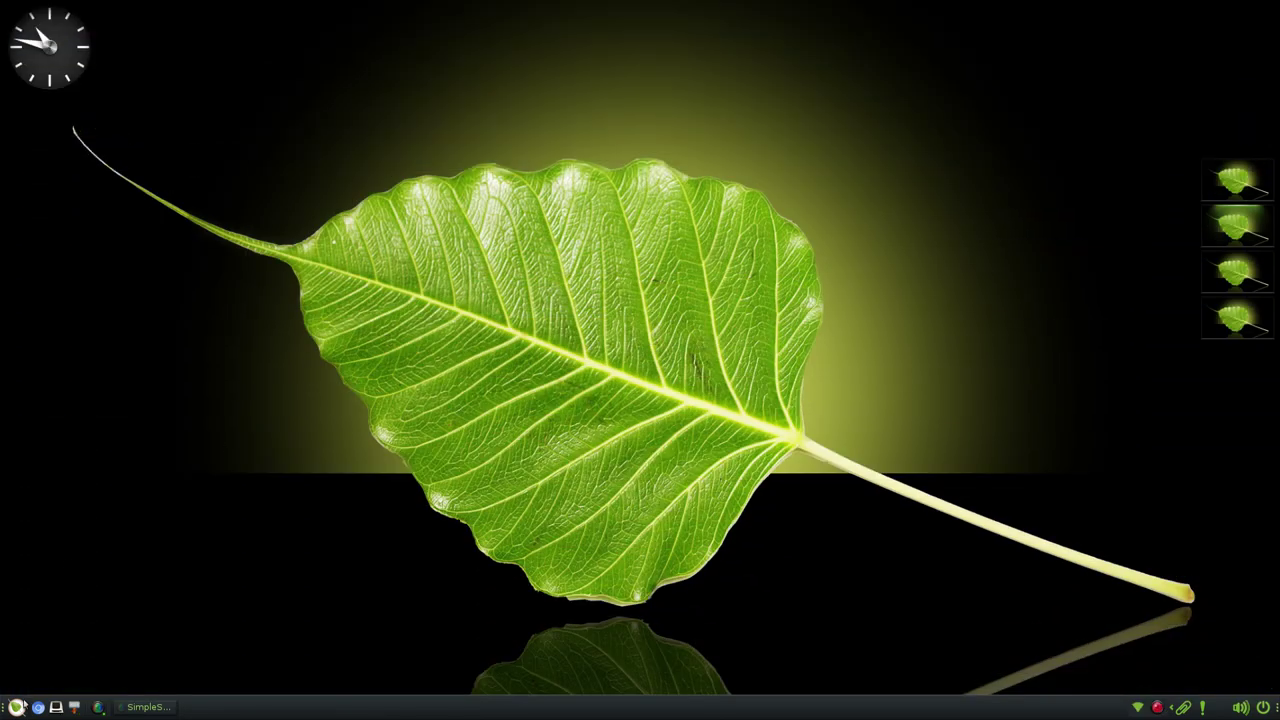
- Open the desktop Settings panel and look at the Wallpaper chooser without changing anything
click(17, 707)
mouse_move(80, 661)
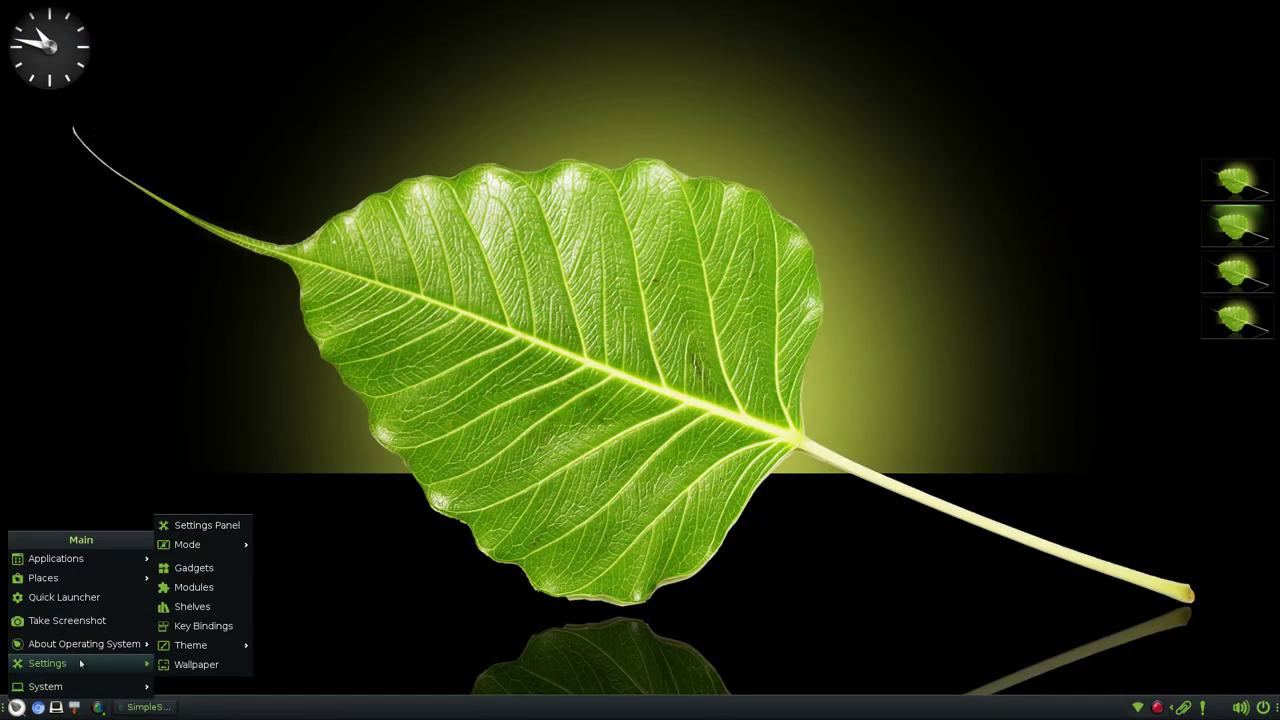
click(190, 524)
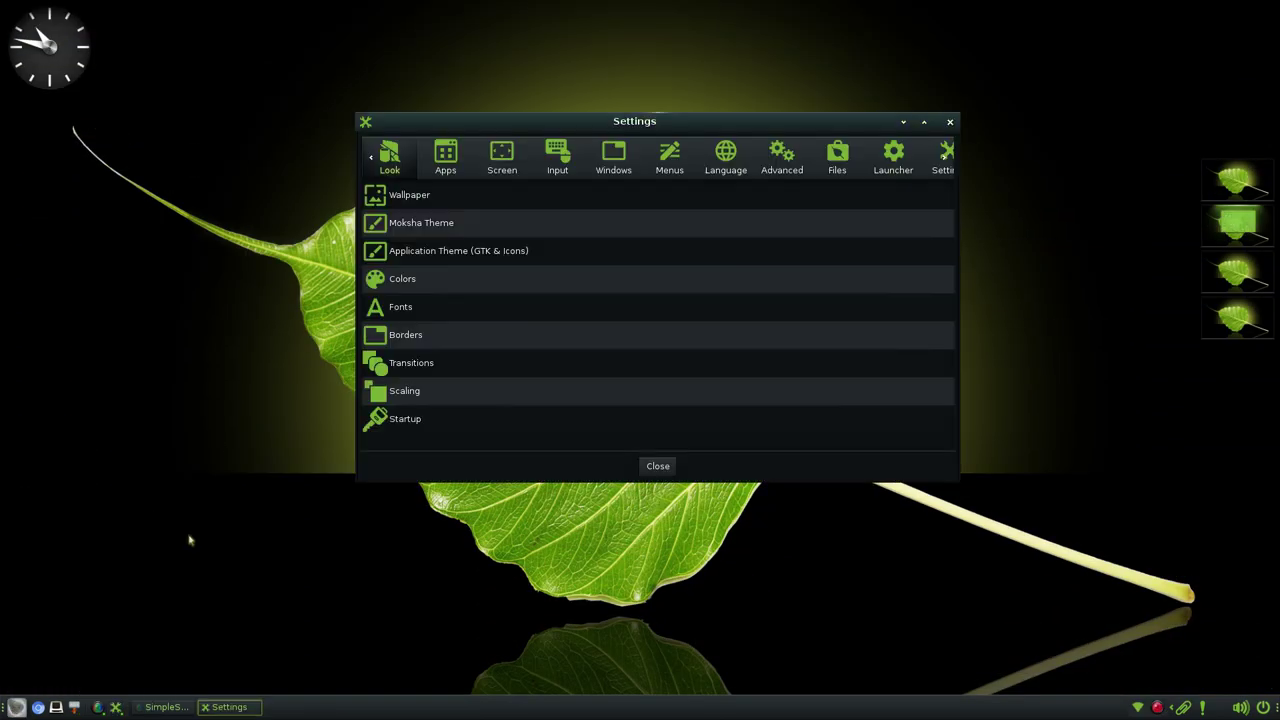
click(408, 196)
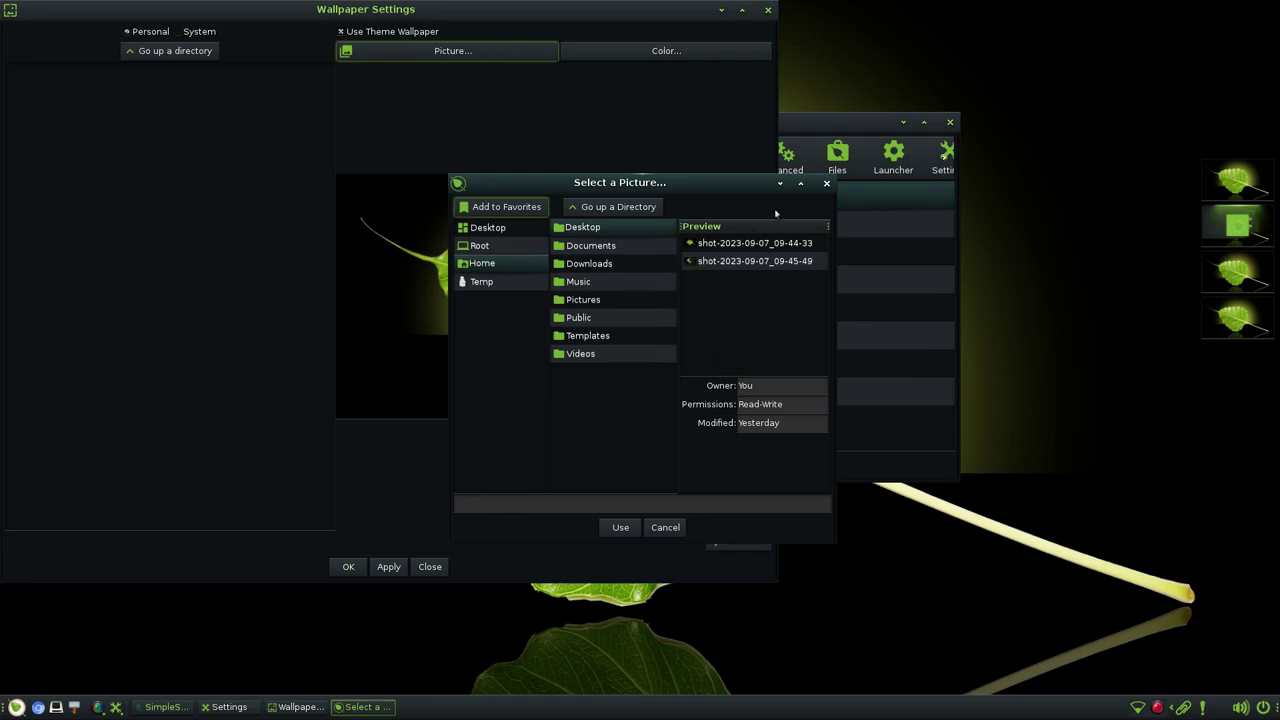
click(826, 184)
click(768, 12)
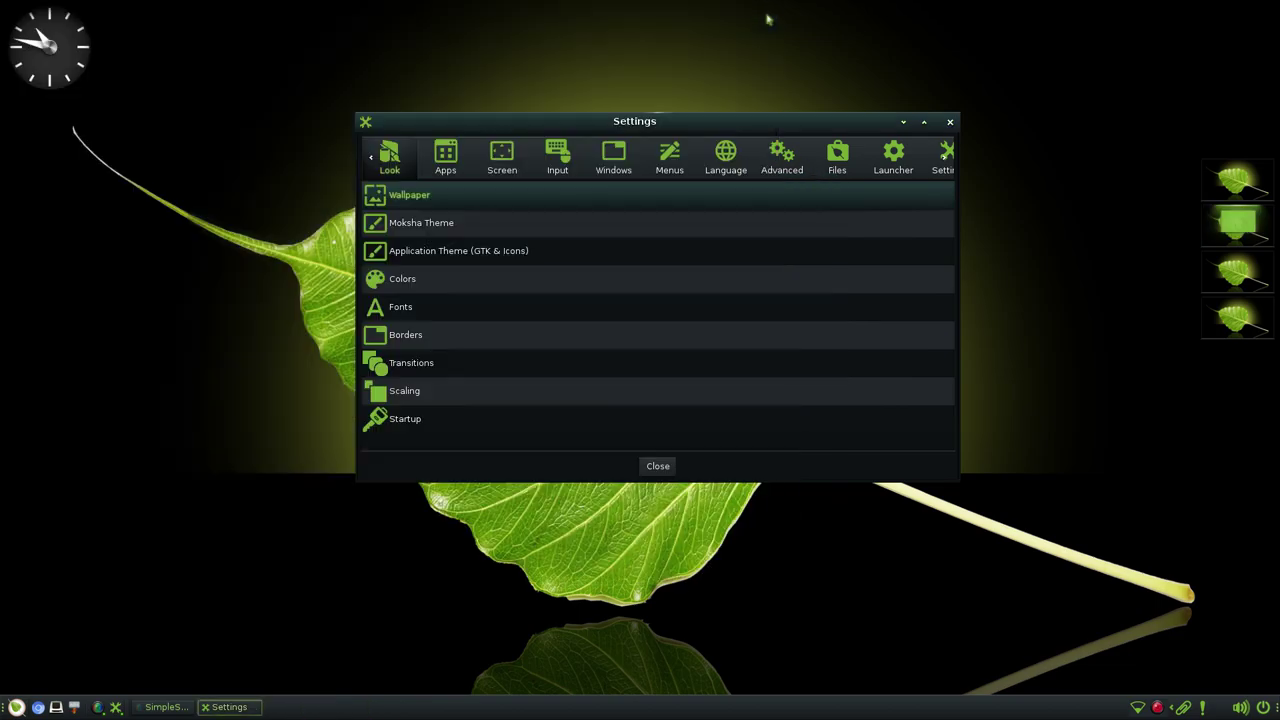
- Apply the dark default Moksha theme, then reselect and apply MokshaGreen
click(405, 223)
drag(276, 372, 346, 194)
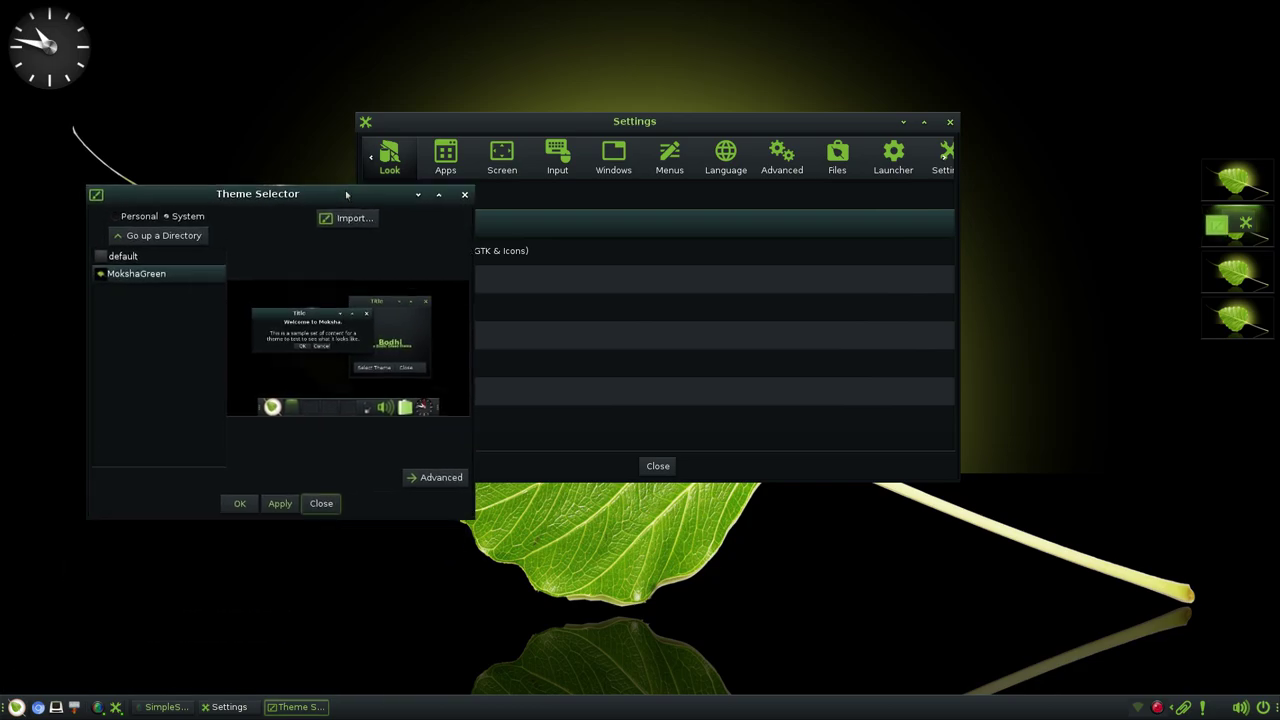
click(122, 256)
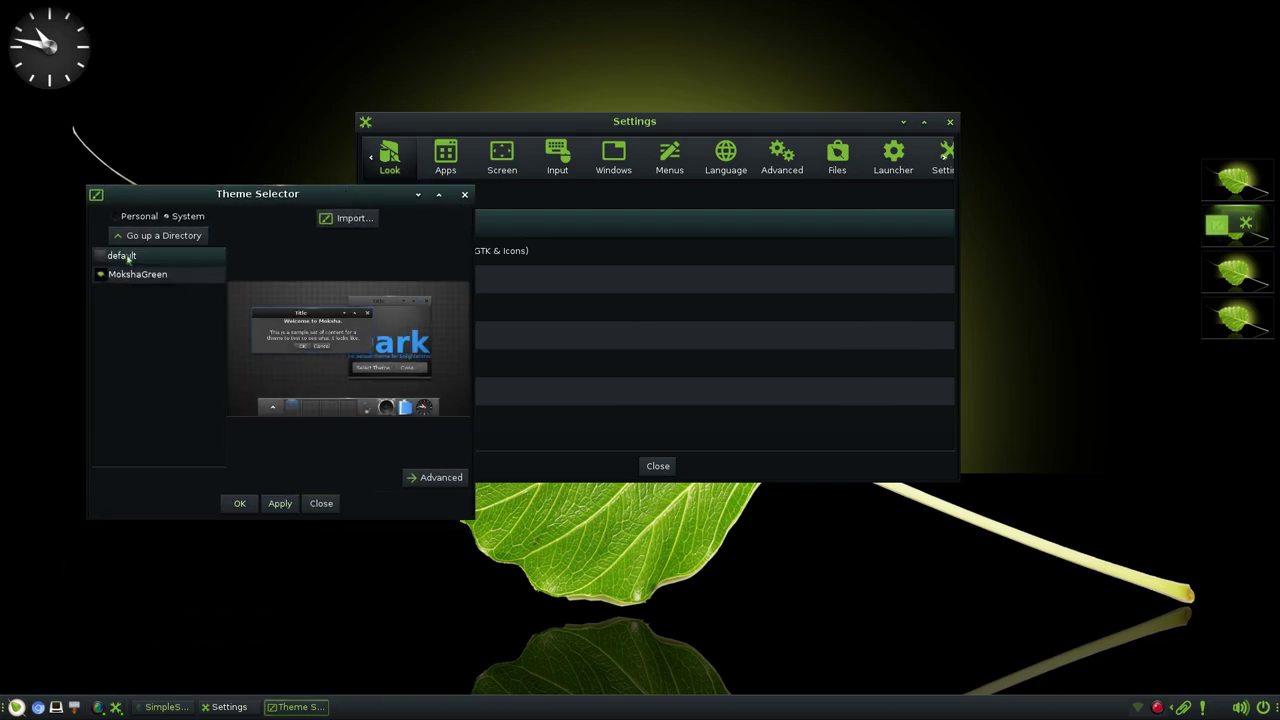
click(279, 504)
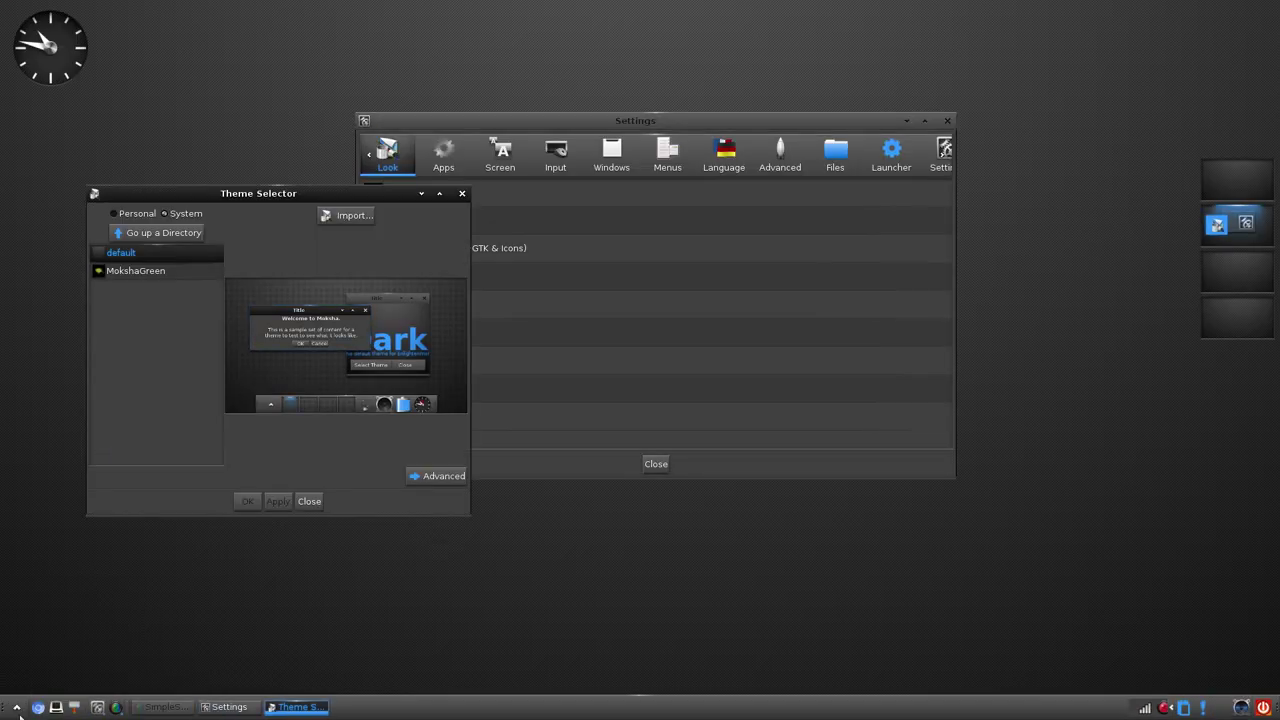
click(17, 707)
key(Escape)
click(131, 273)
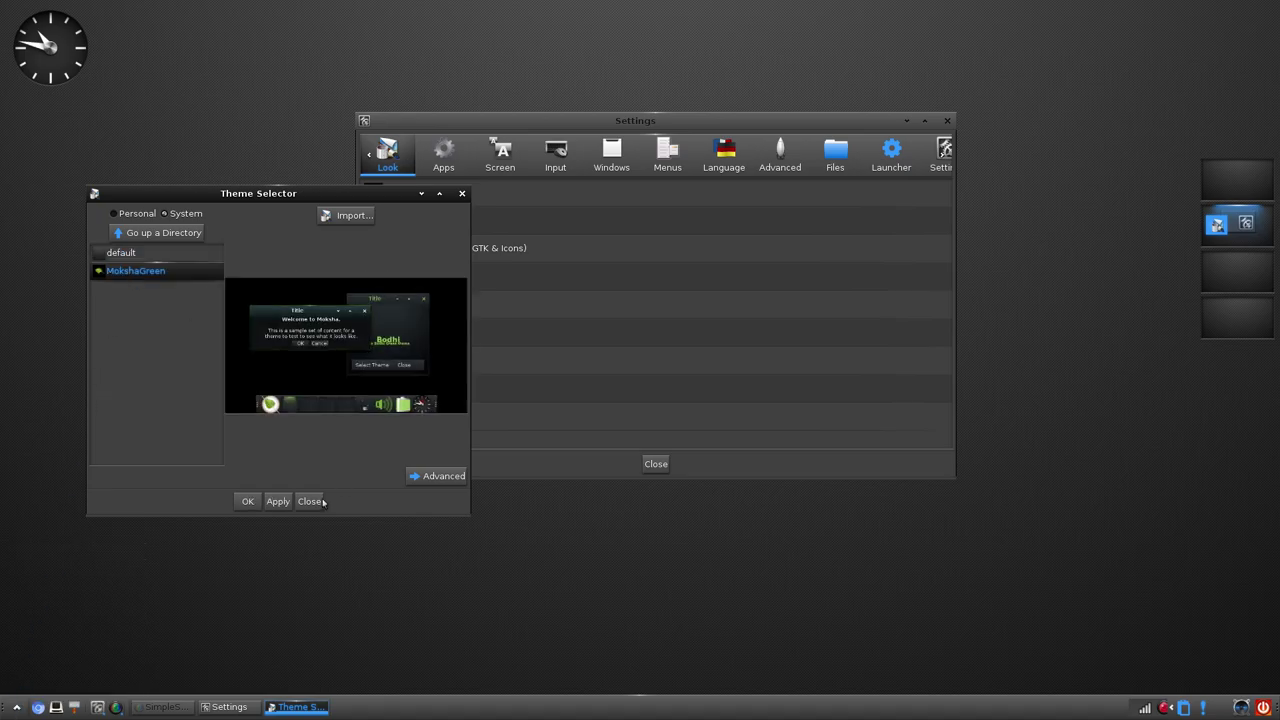
click(277, 501)
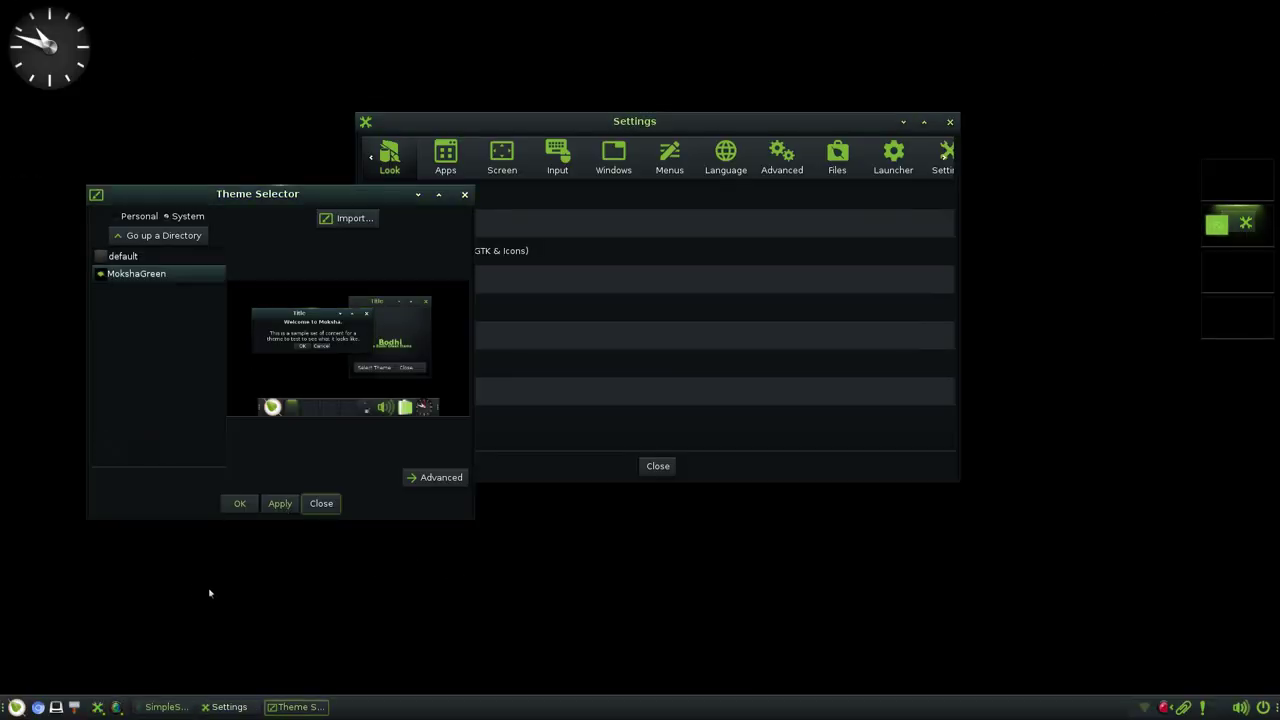
- Close the theme chooser and apply the GNOME icon theme in Application Theme settings
click(321, 503)
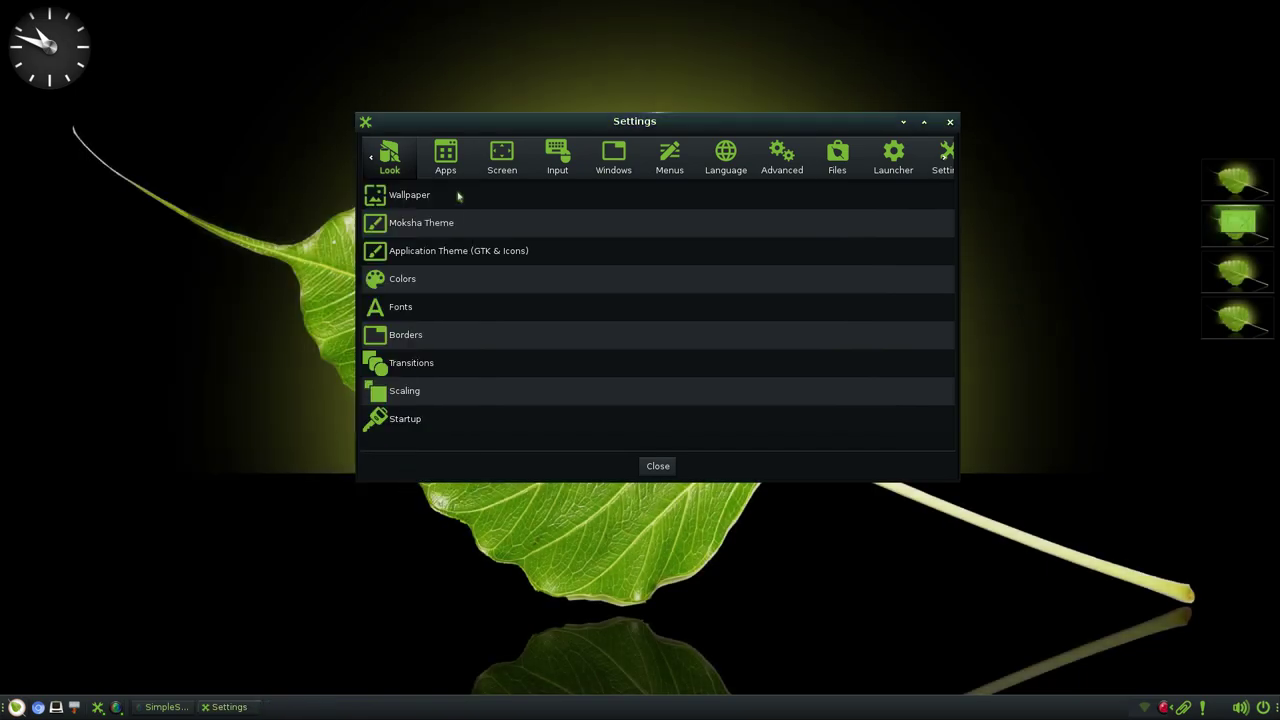
click(445, 258)
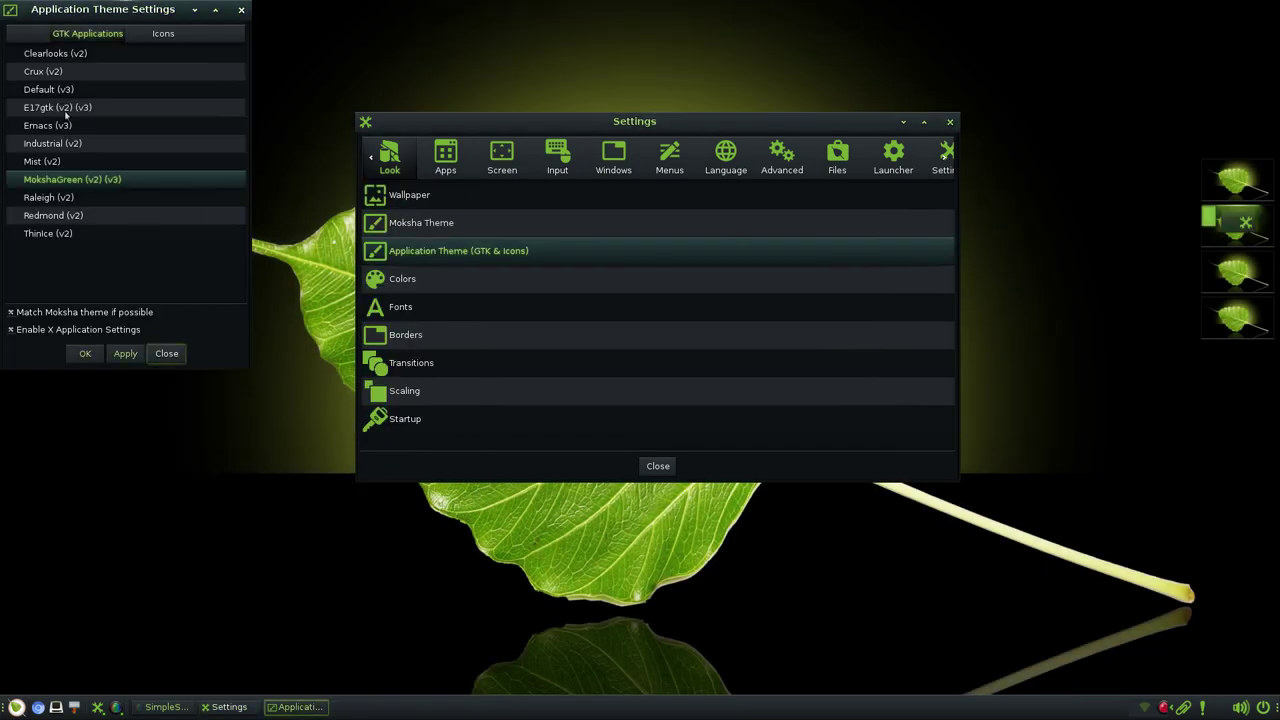
click(155, 35)
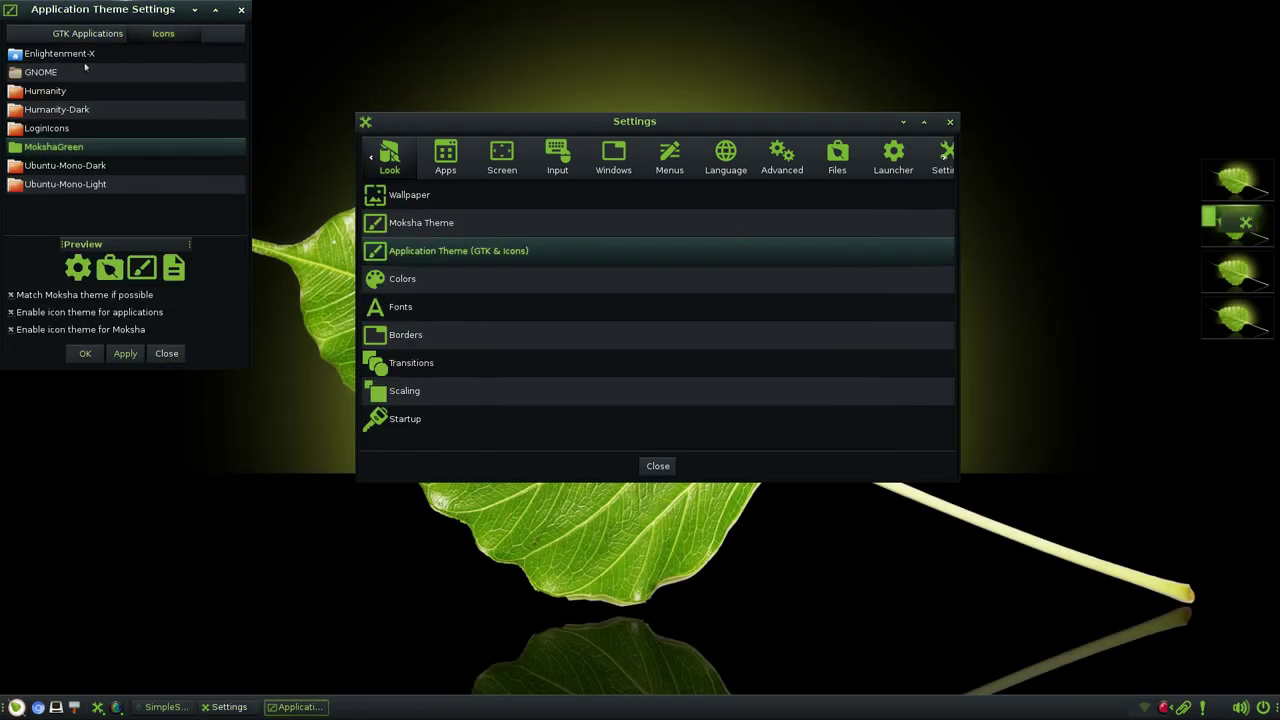
click(57, 73)
click(130, 358)
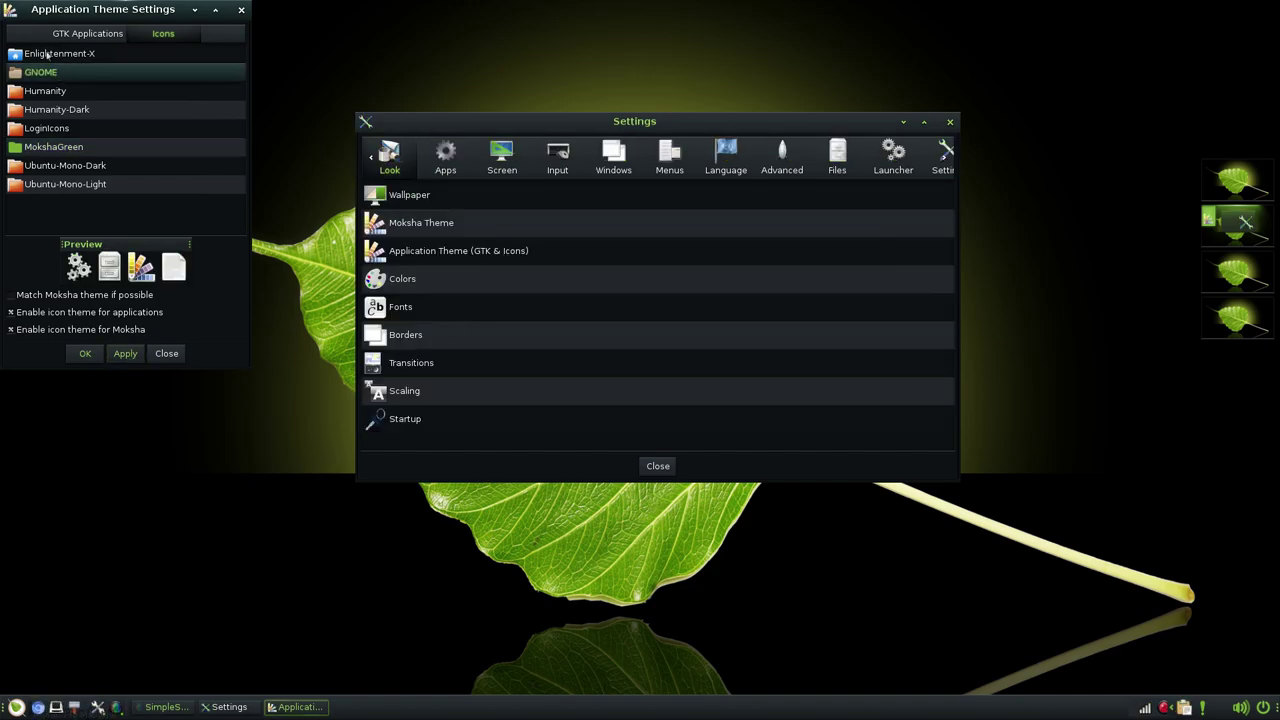
- Preview the Ubuntu-Mono, LoginIcons, Humanity and Enlightenment-X icon sets, then apply MokshaGreen icons
click(62, 148)
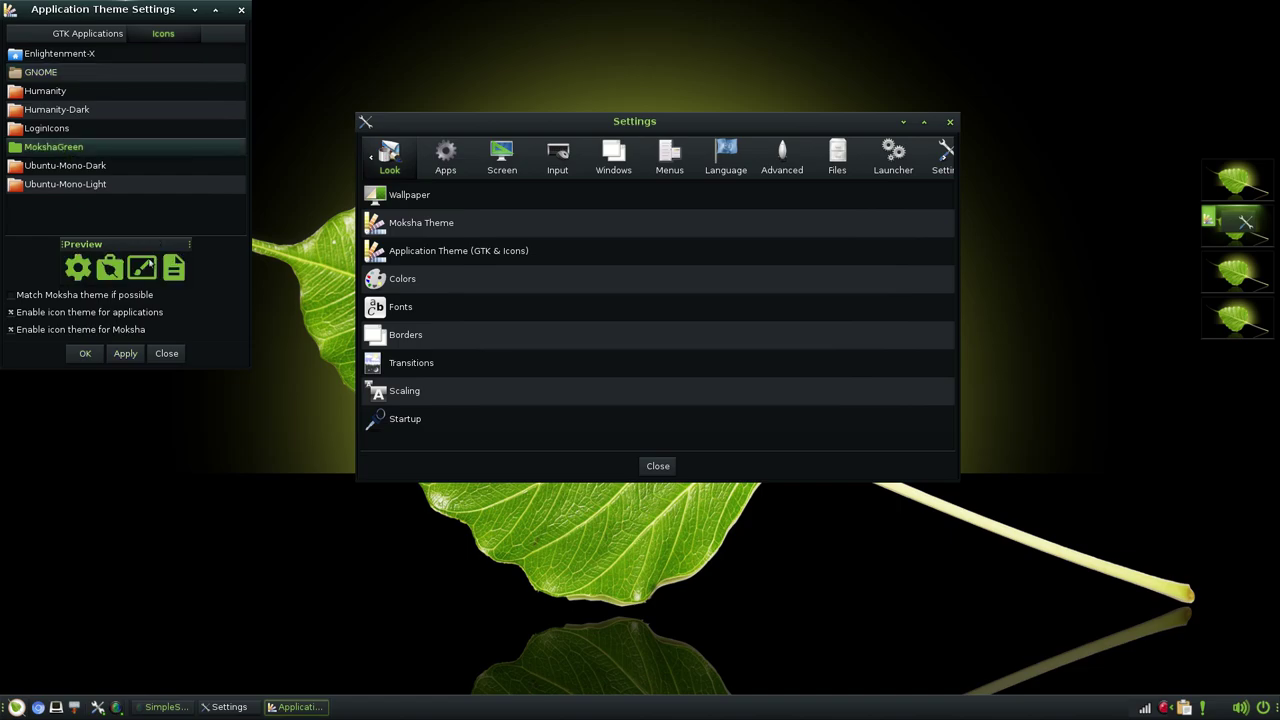
click(50, 187)
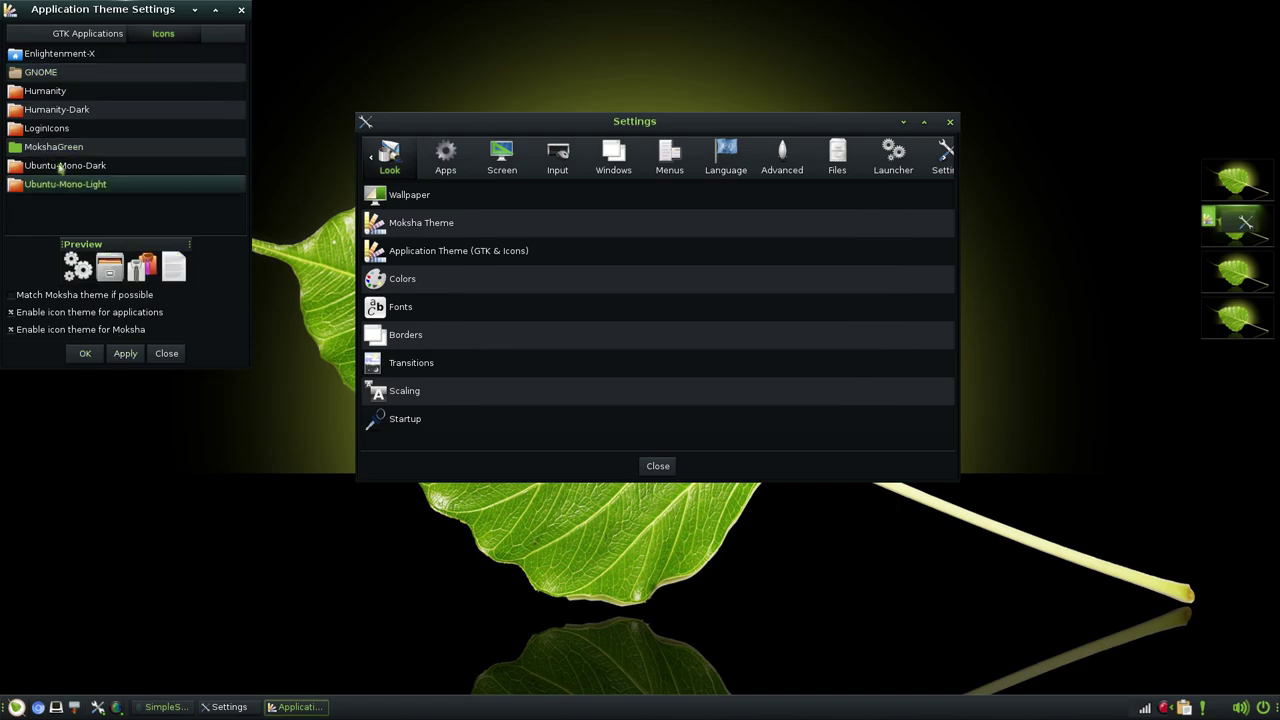
click(61, 168)
click(62, 131)
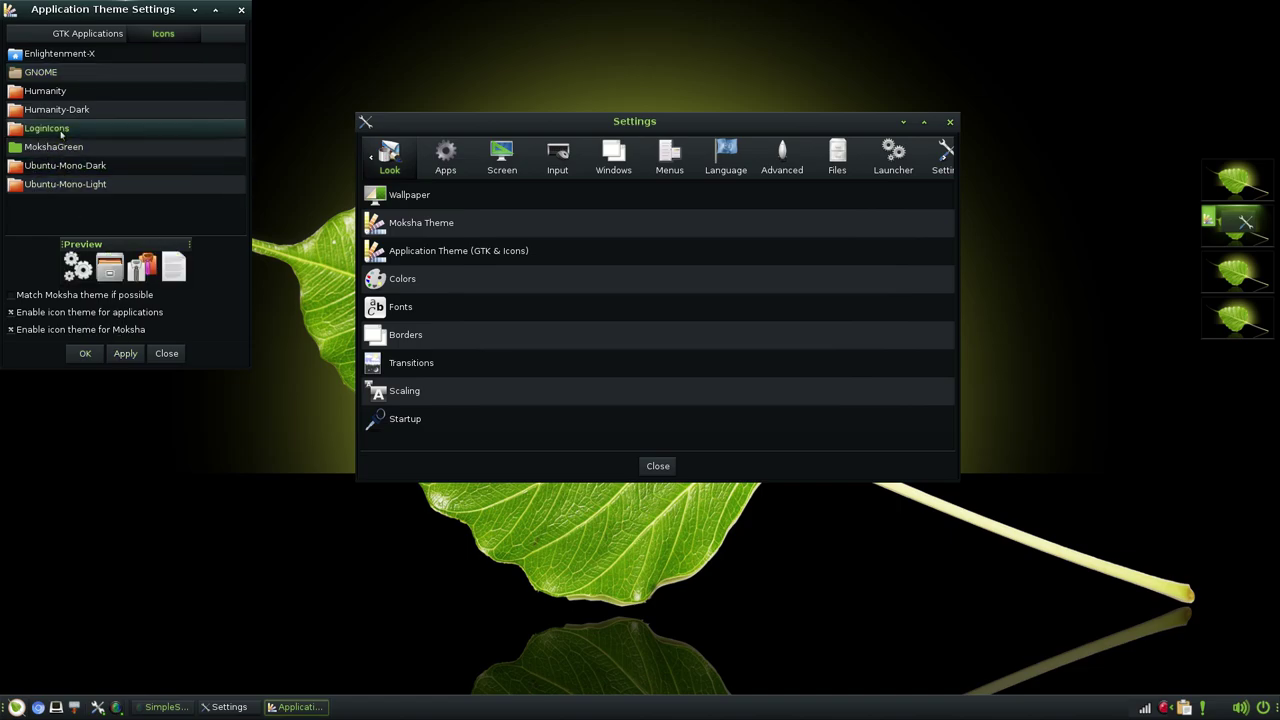
click(70, 112)
click(69, 94)
click(71, 73)
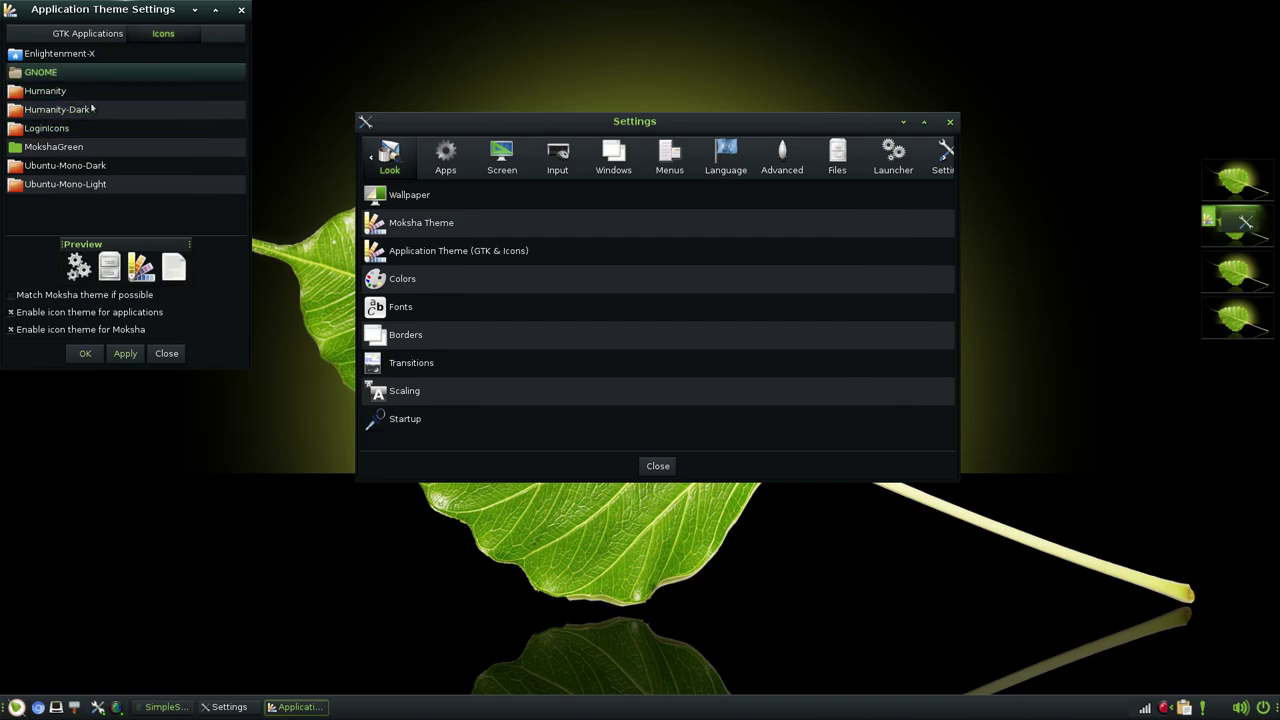
click(70, 56)
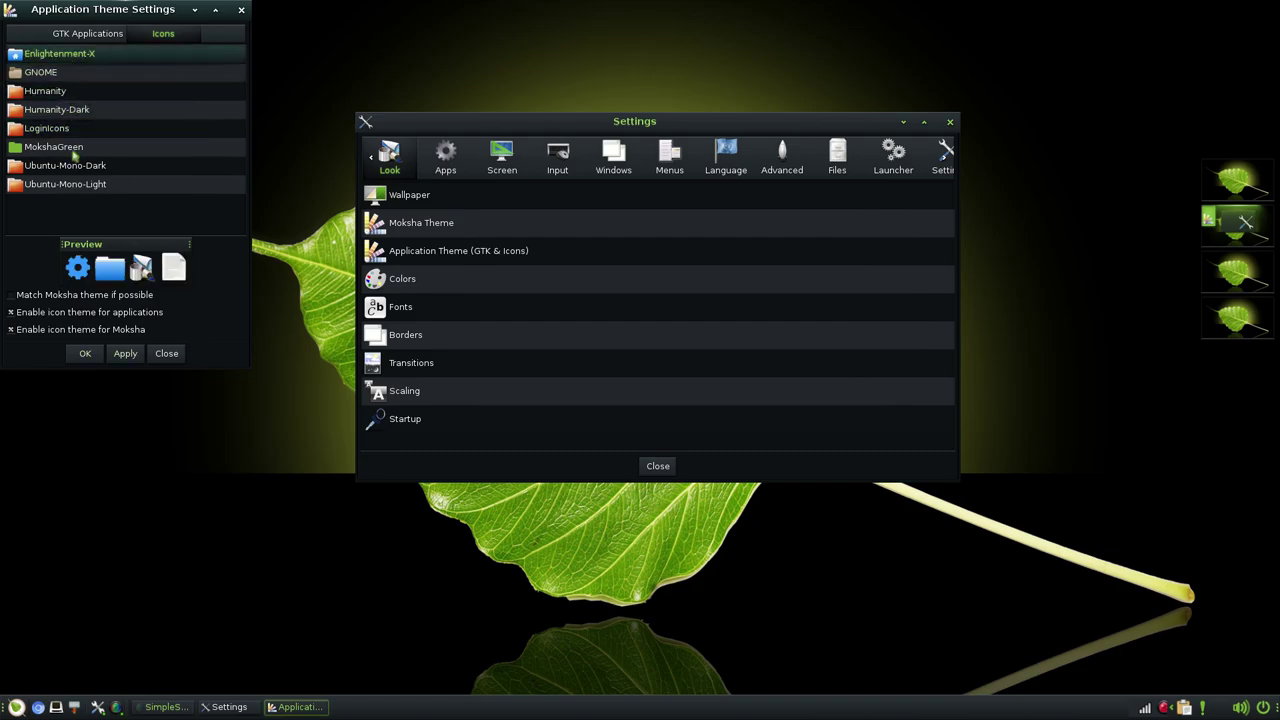
click(74, 150)
click(126, 353)
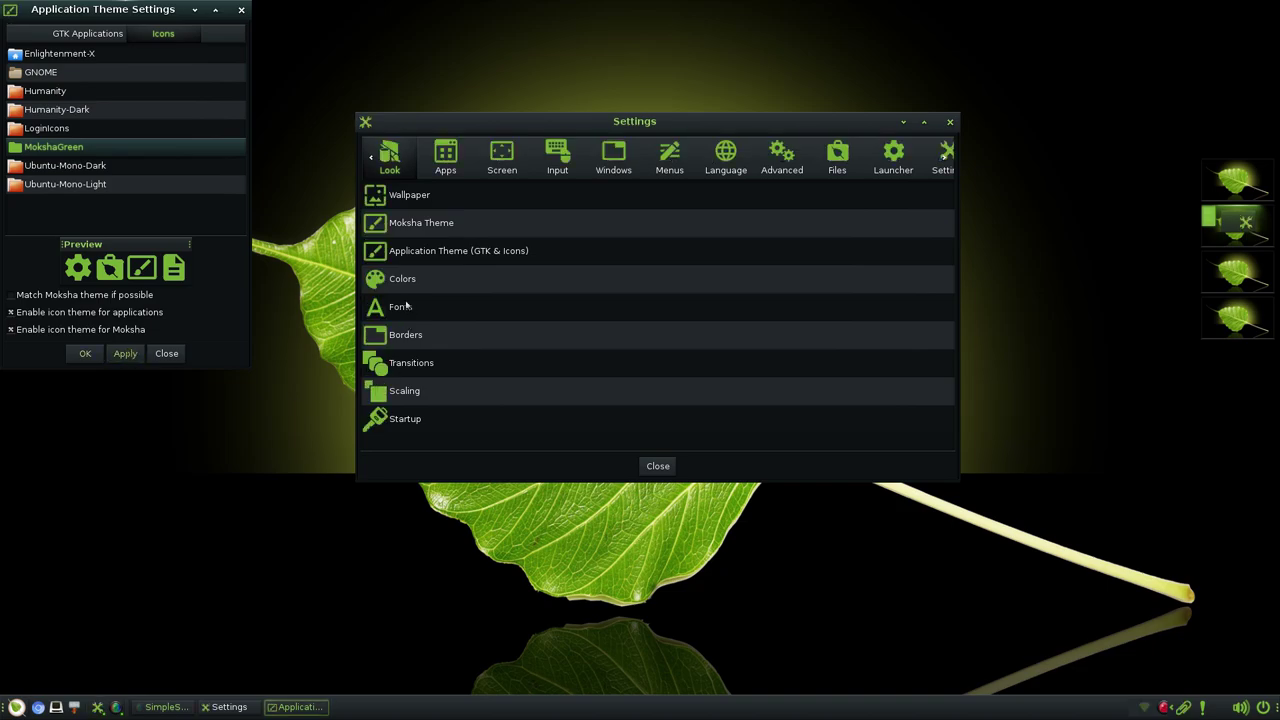
click(88, 34)
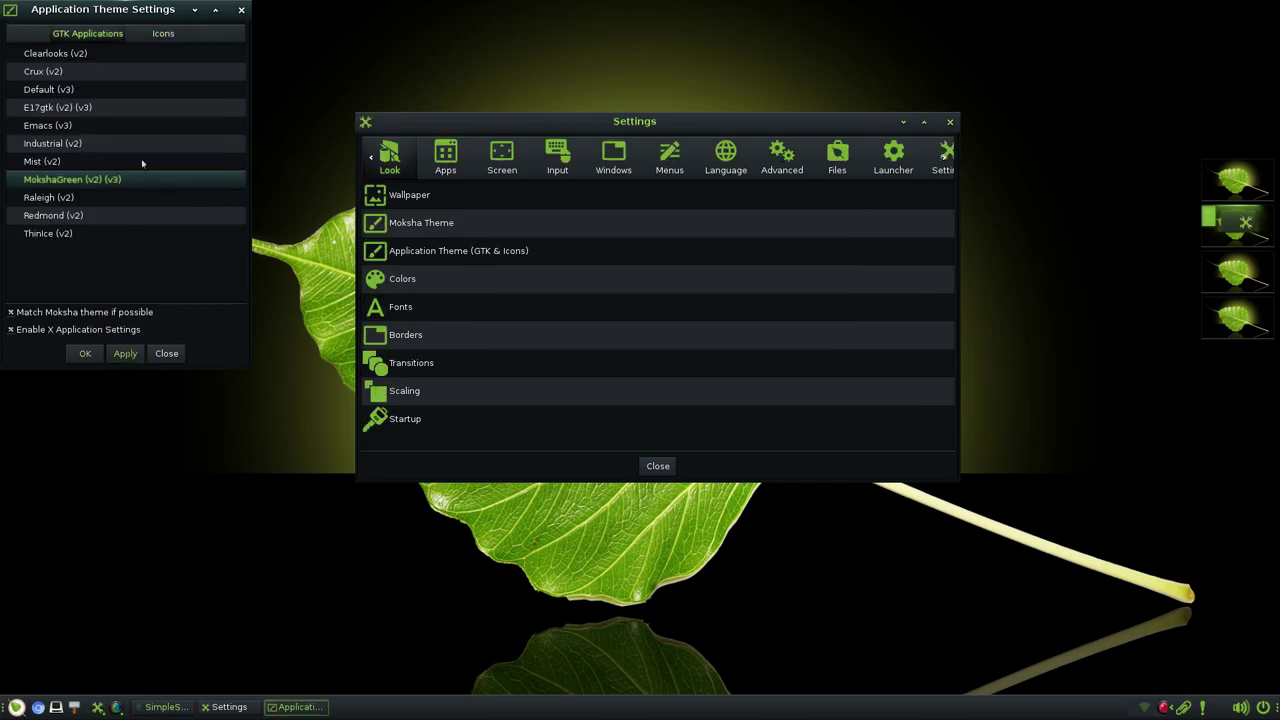
click(240, 10)
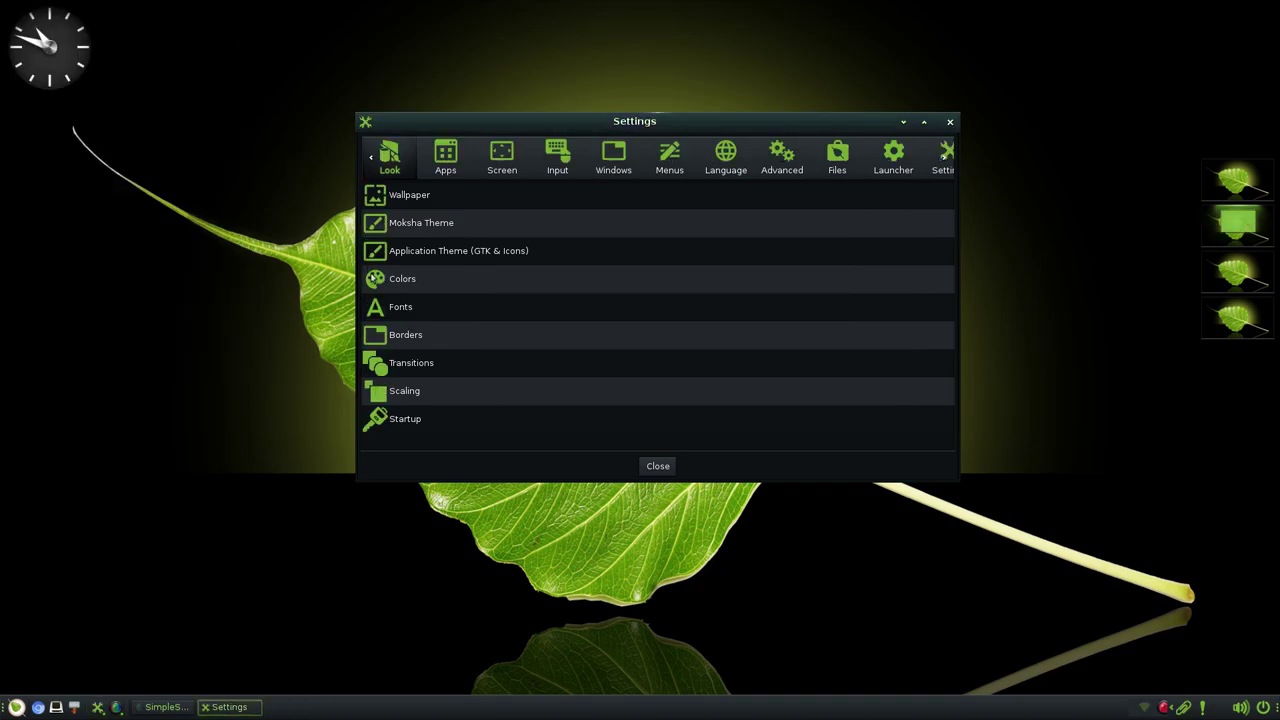
click(397, 281)
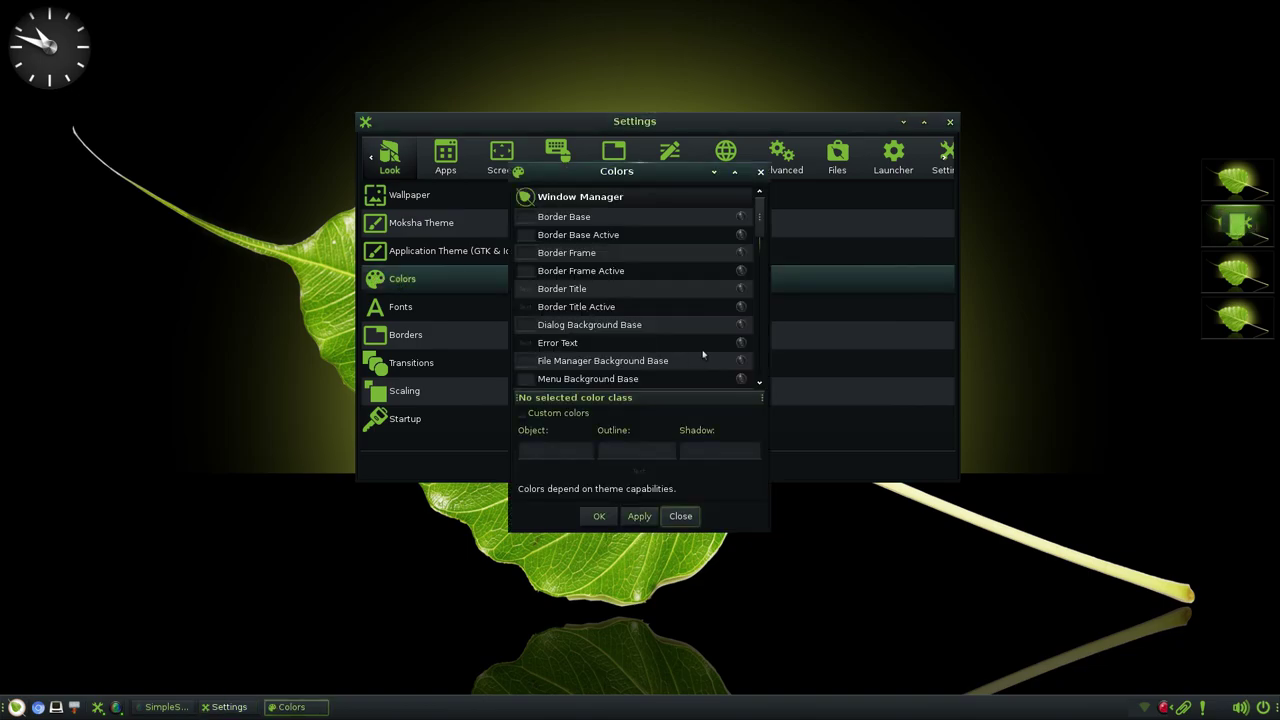
scroll(646, 313, down, 10)
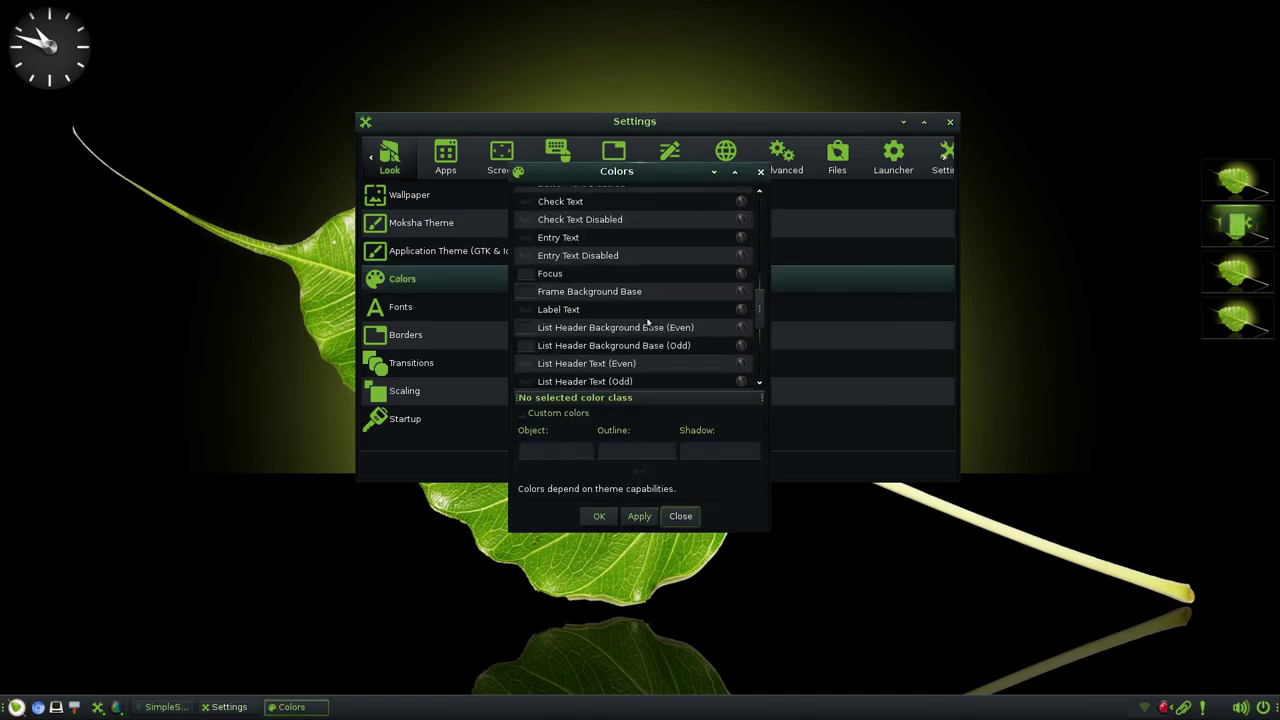
scroll(647, 320, down, 5)
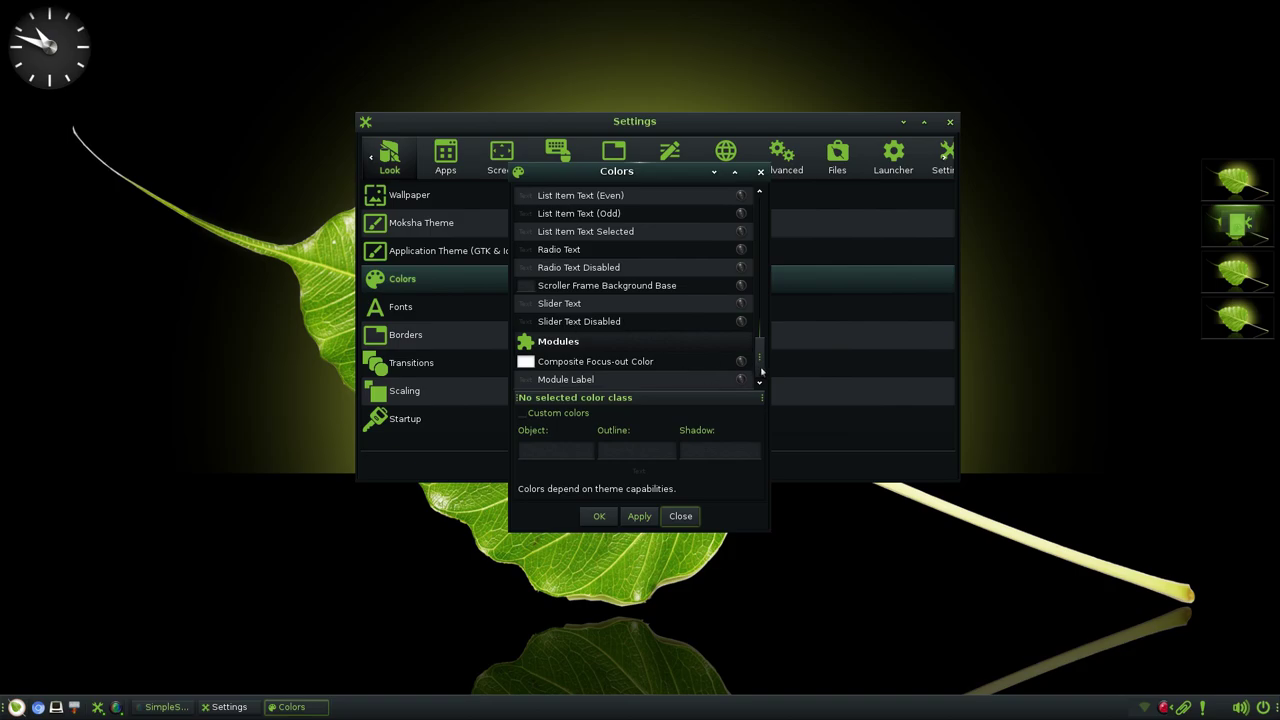
drag(761, 372, 761, 196)
drag(638, 178, 801, 187)
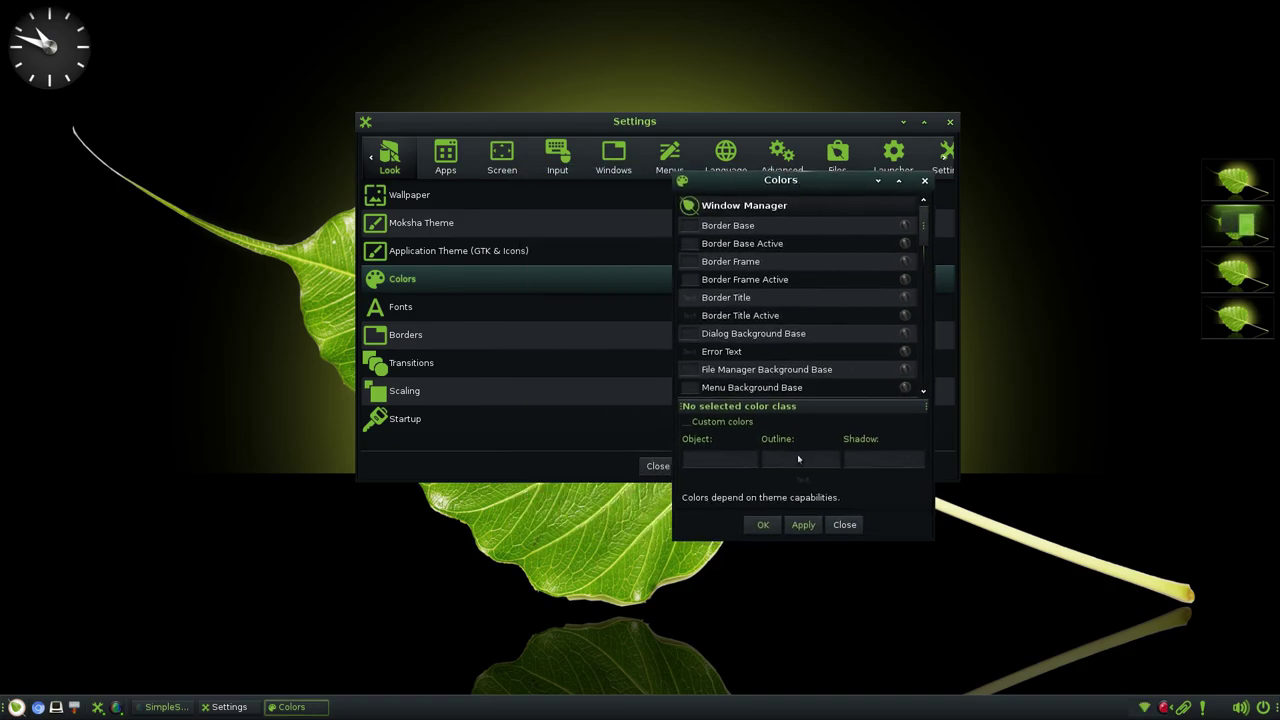
click(843, 525)
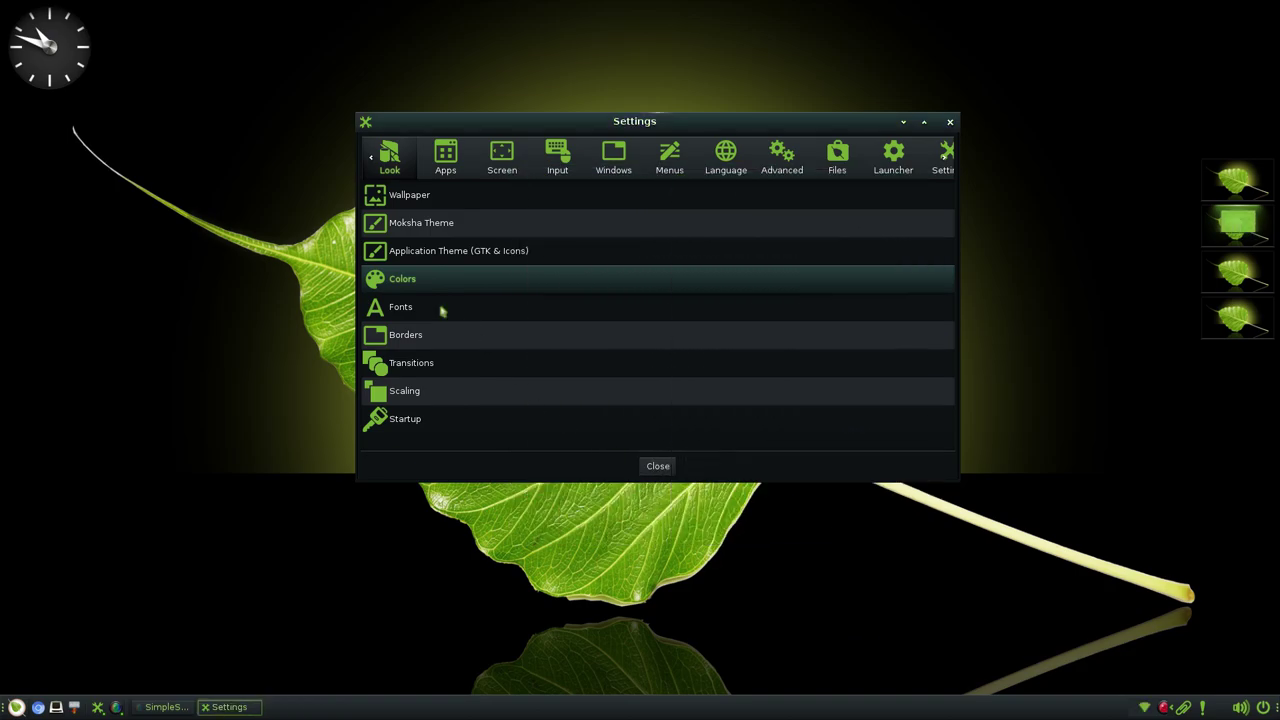
- Glance at Fonts, then apply the left_controls window border and restore the default border
click(441, 310)
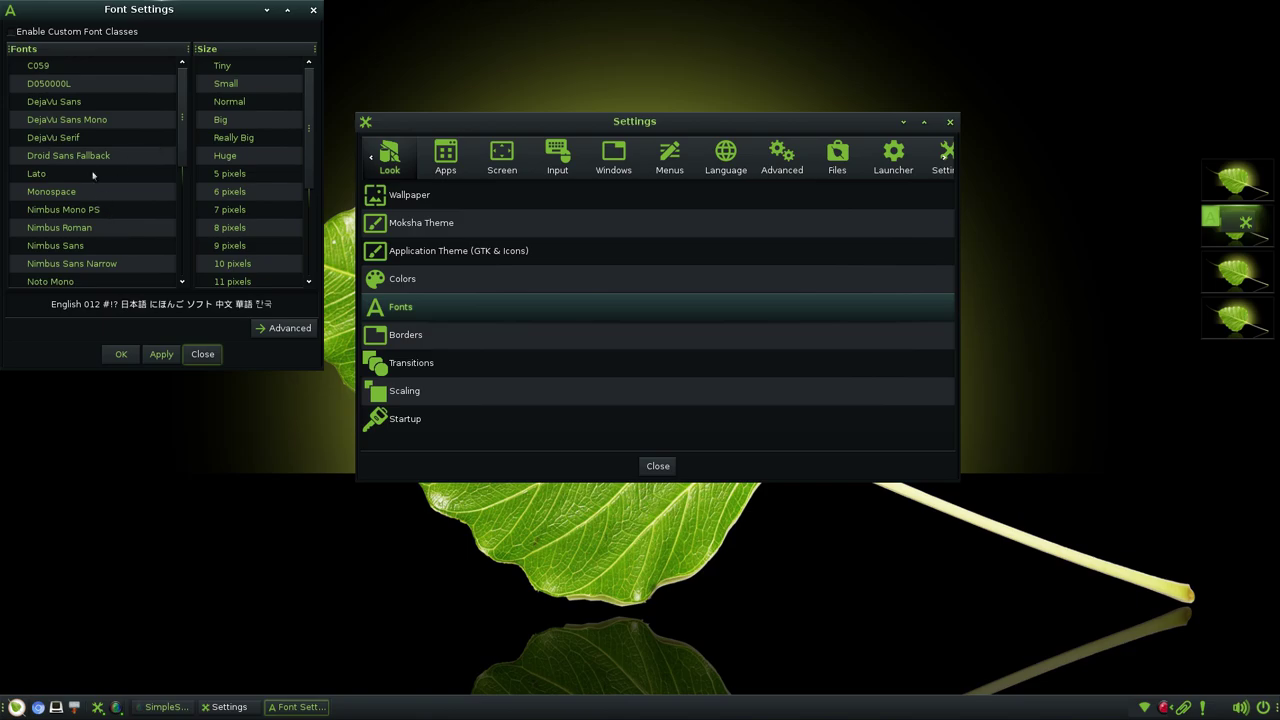
click(201, 350)
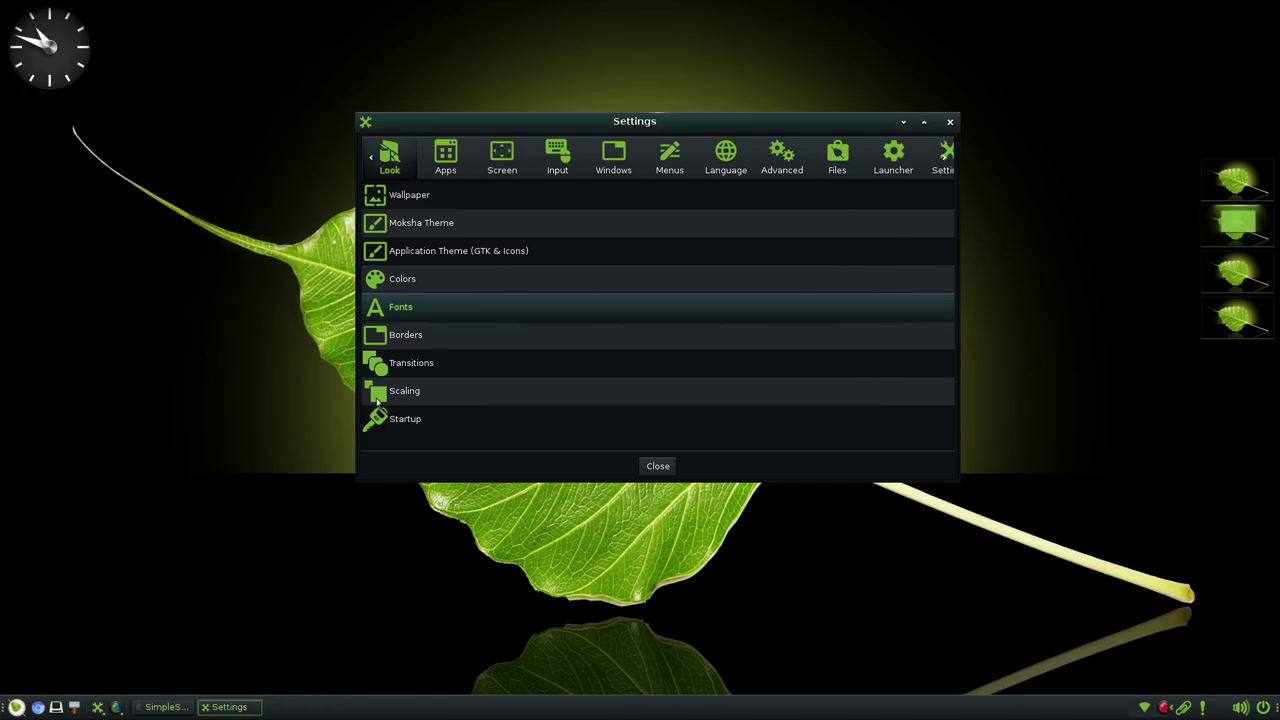
click(405, 342)
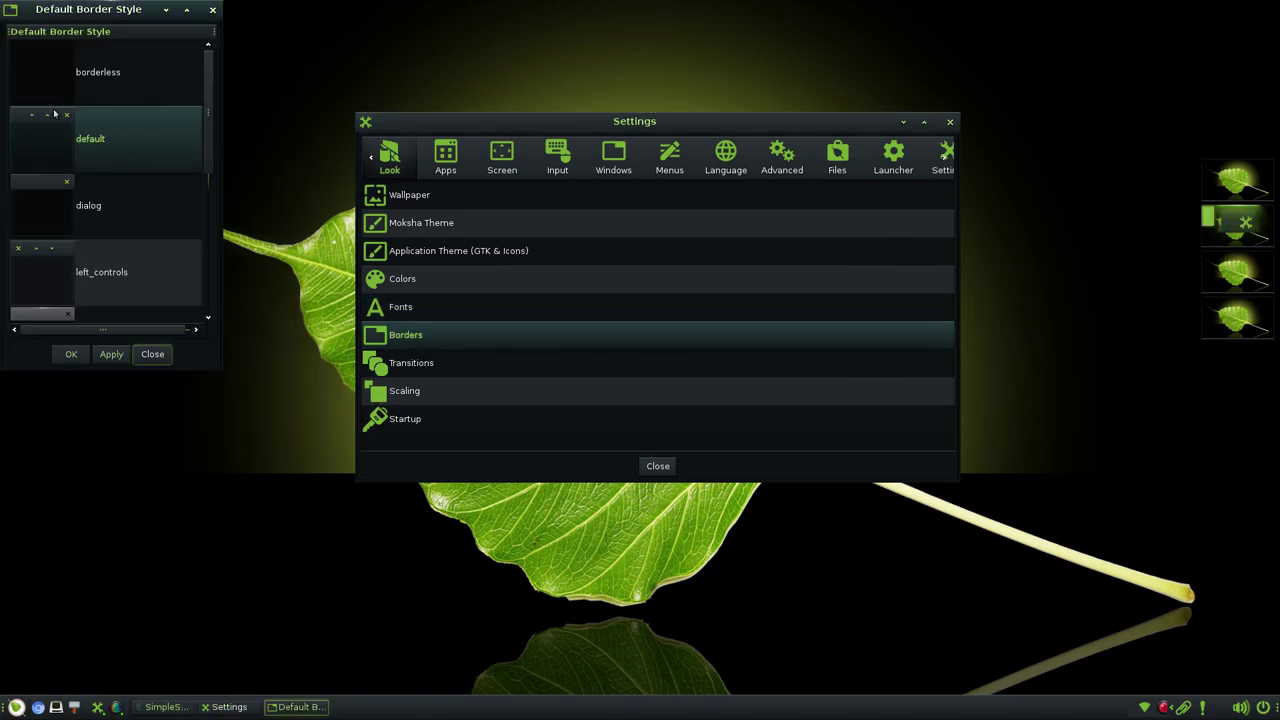
click(92, 278)
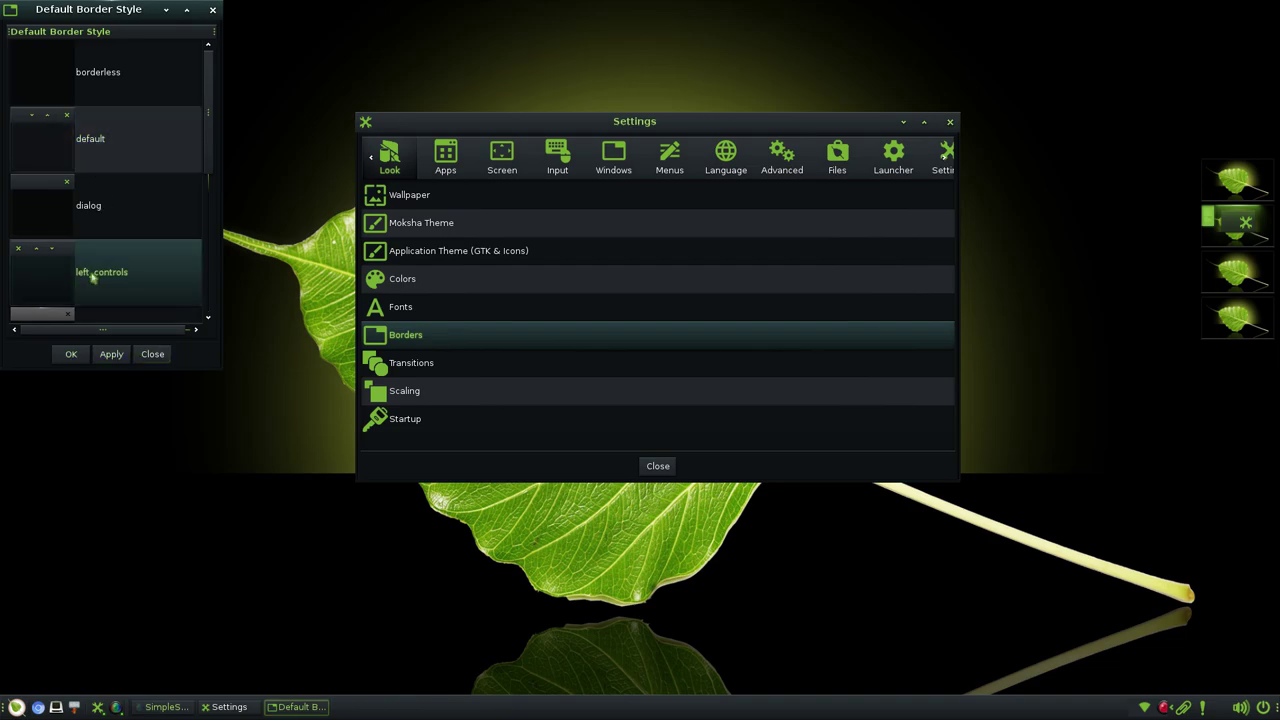
click(115, 358)
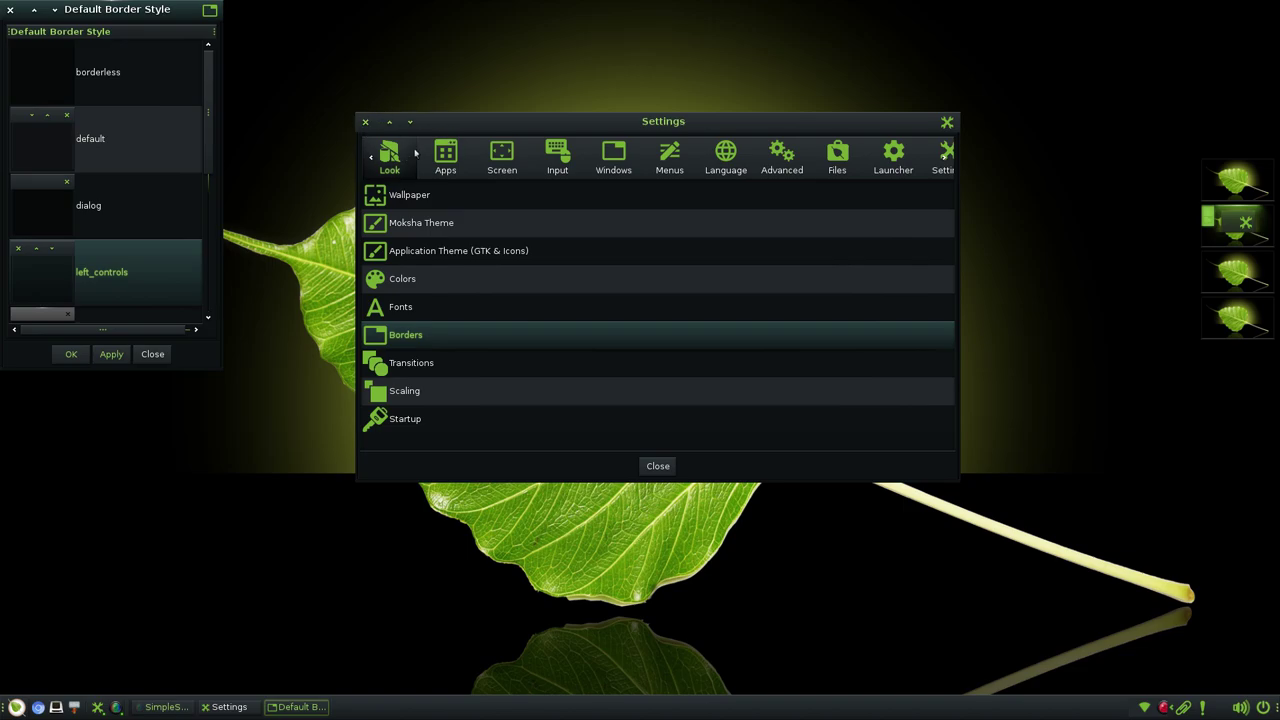
click(115, 127)
click(114, 355)
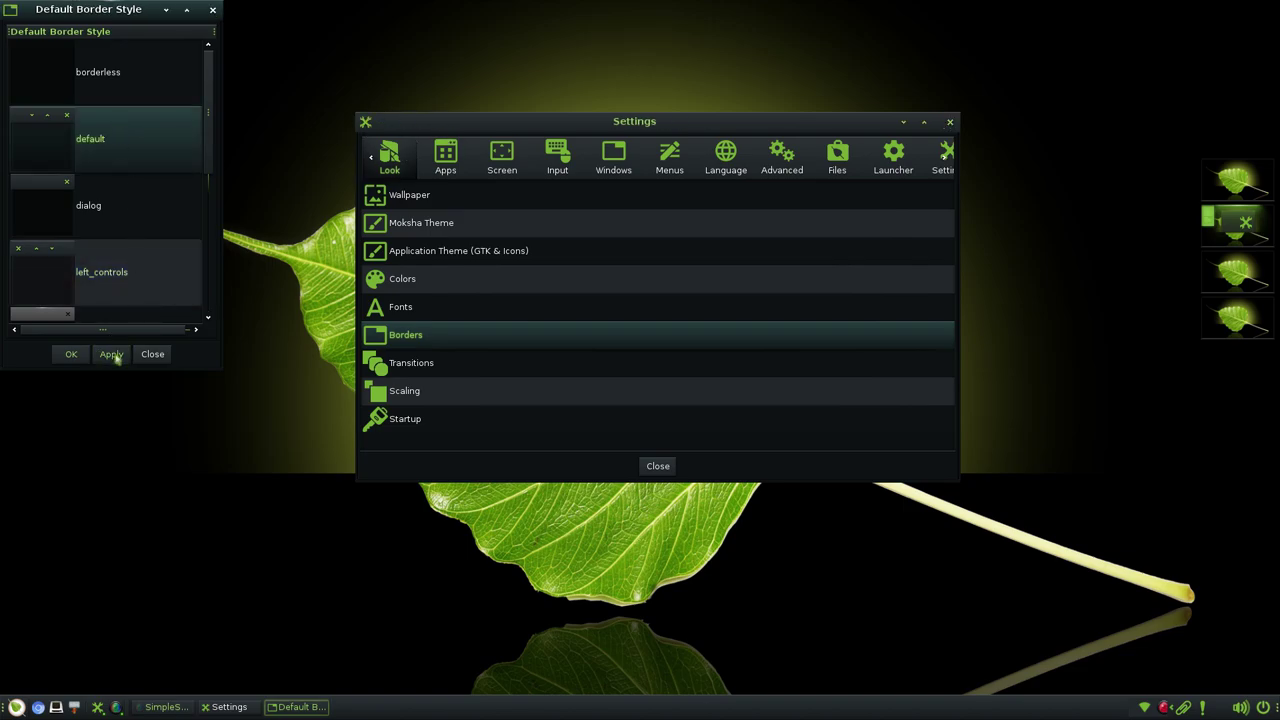
click(213, 10)
- Look through the window Transition settings and close them
click(410, 365)
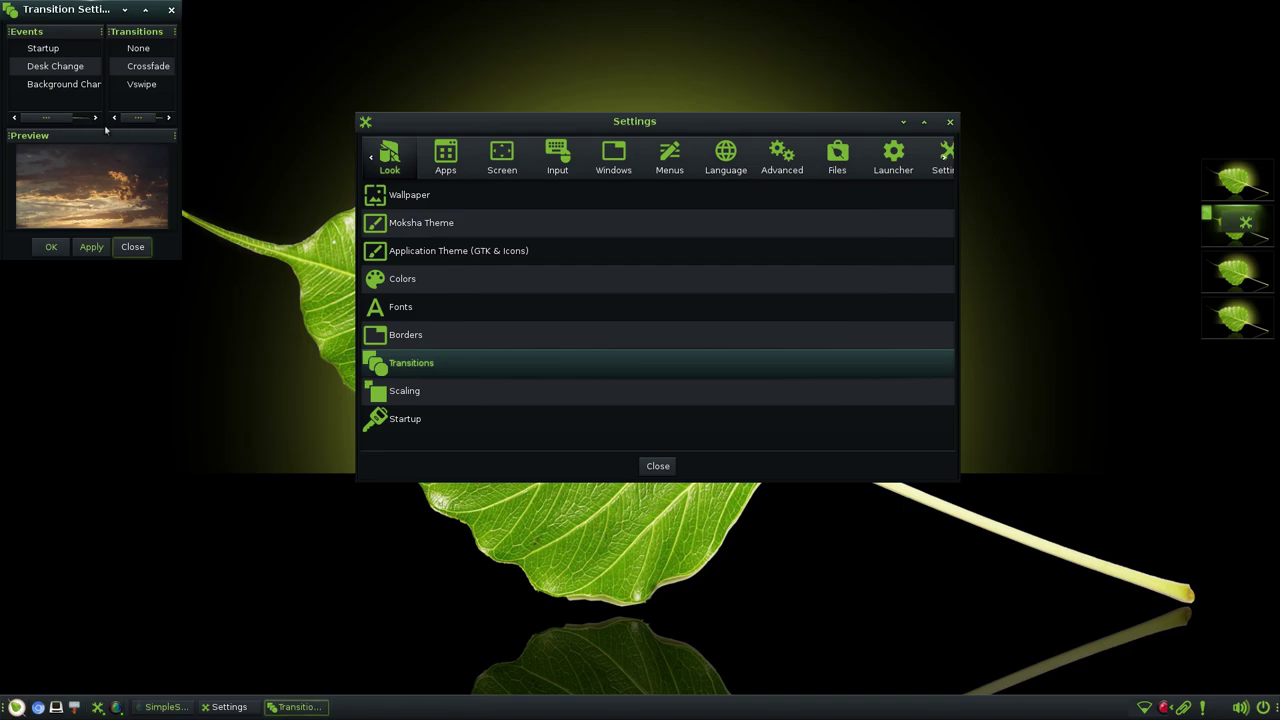
scroll(138, 118, right, 2)
scroll(90, 118, right, 2)
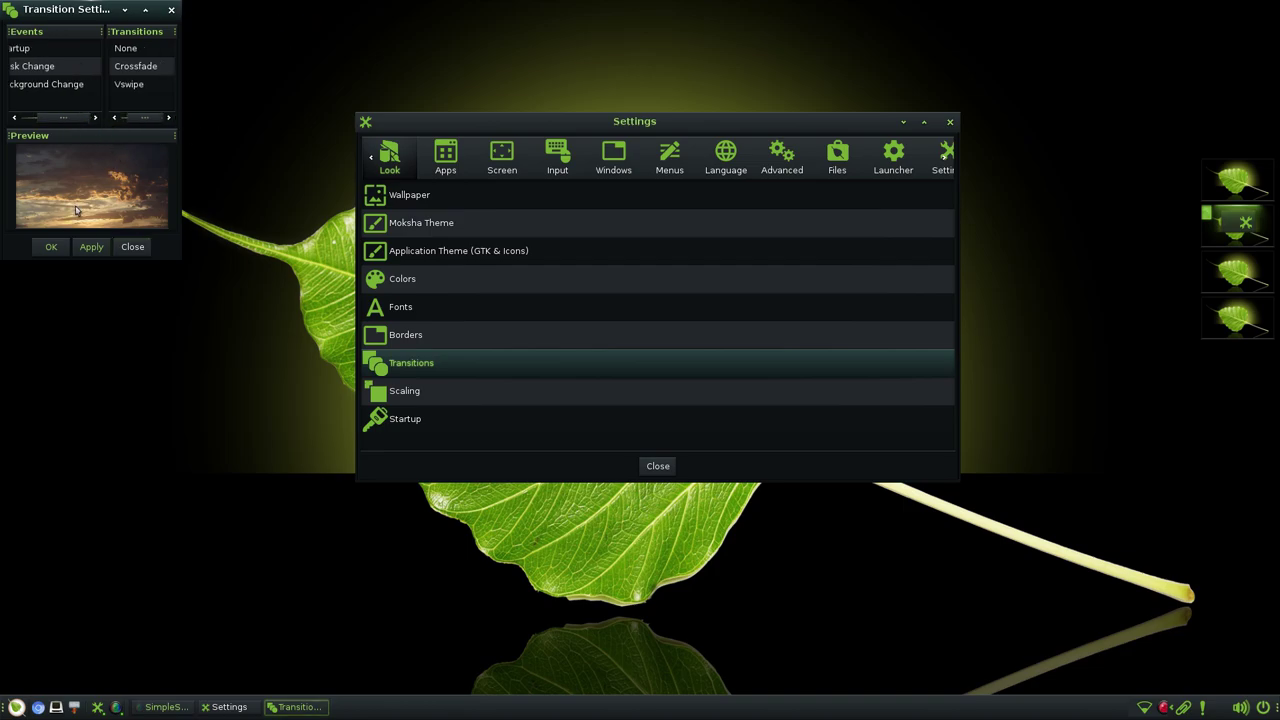
click(171, 11)
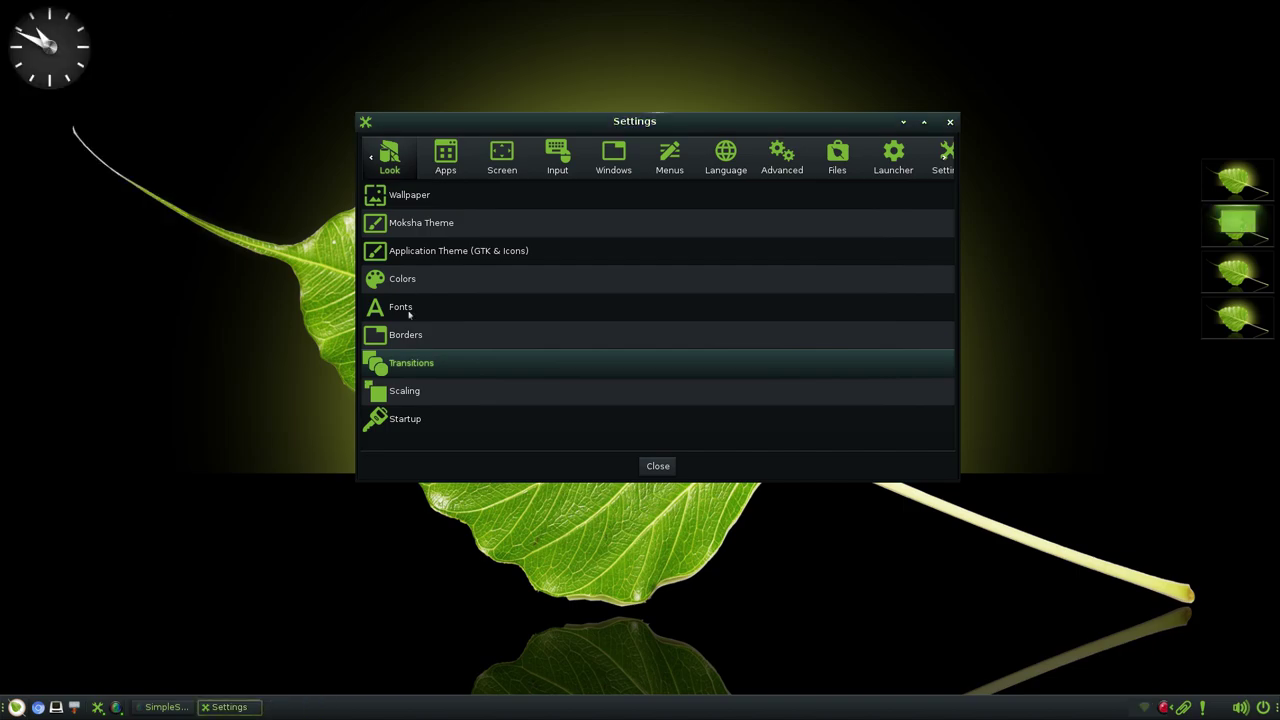
- Review Scaling settings including the Advanced view, then bring up the Startup splash settings
click(420, 392)
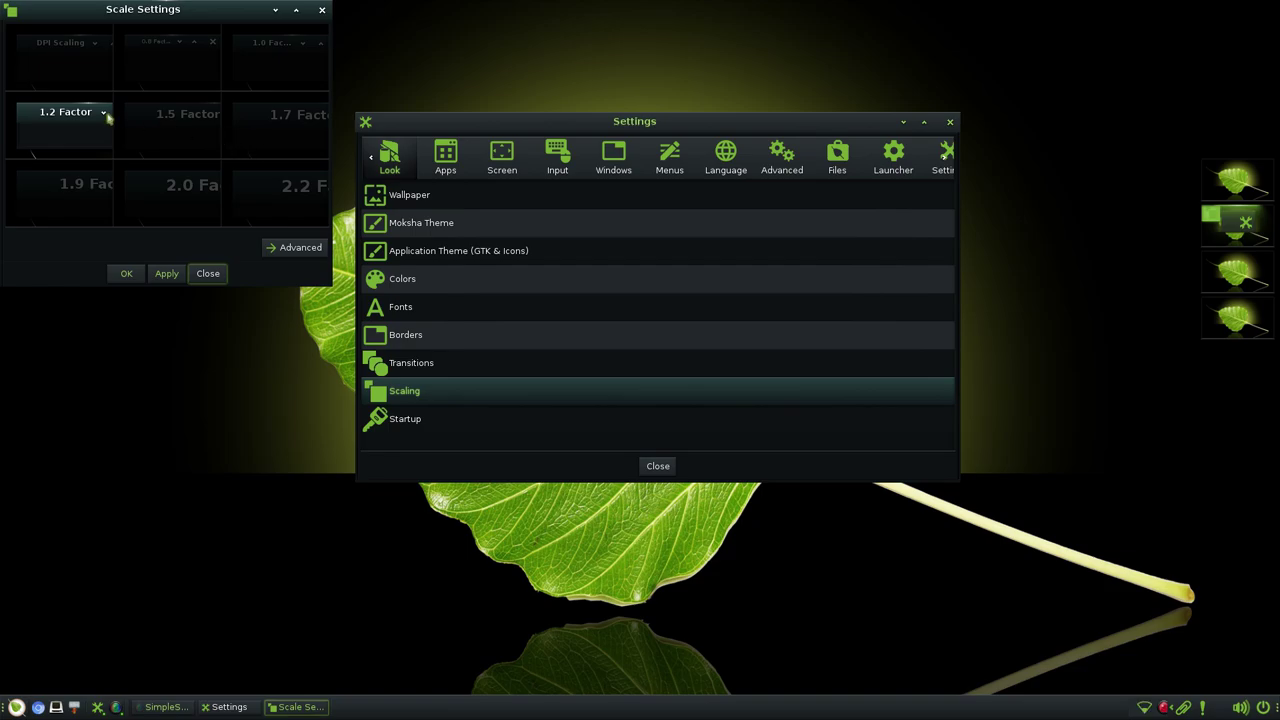
click(296, 246)
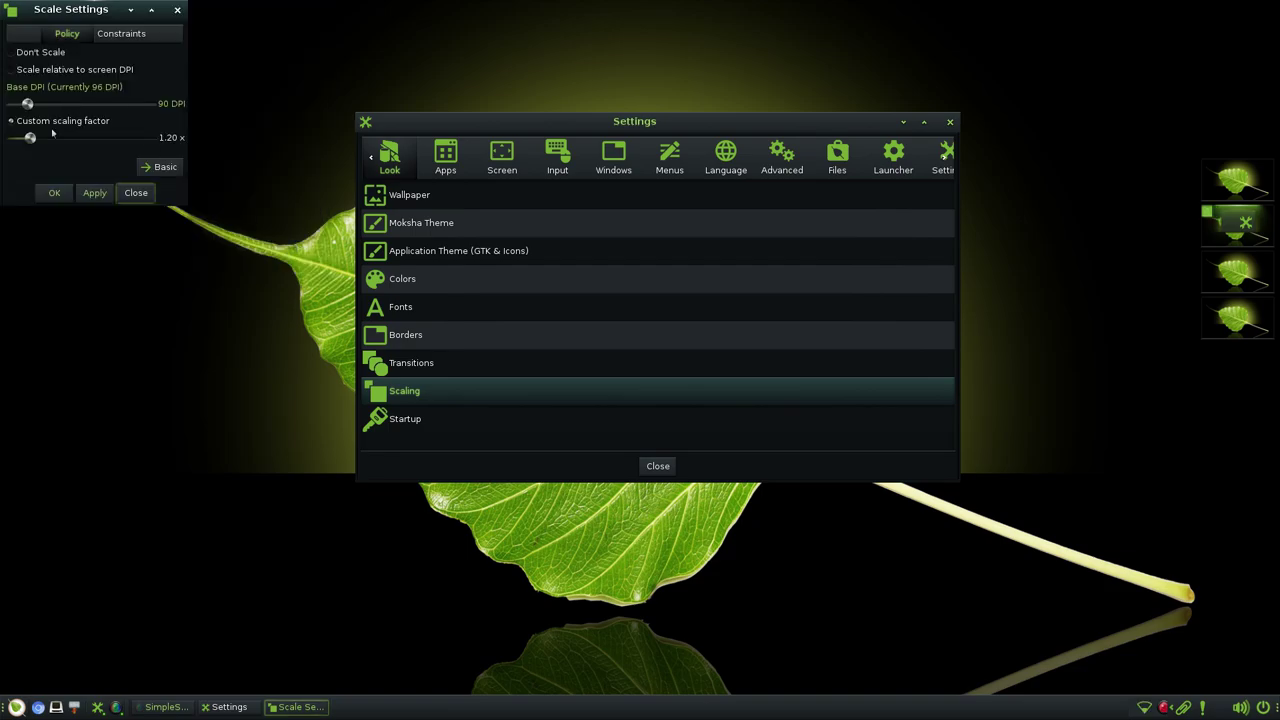
click(176, 14)
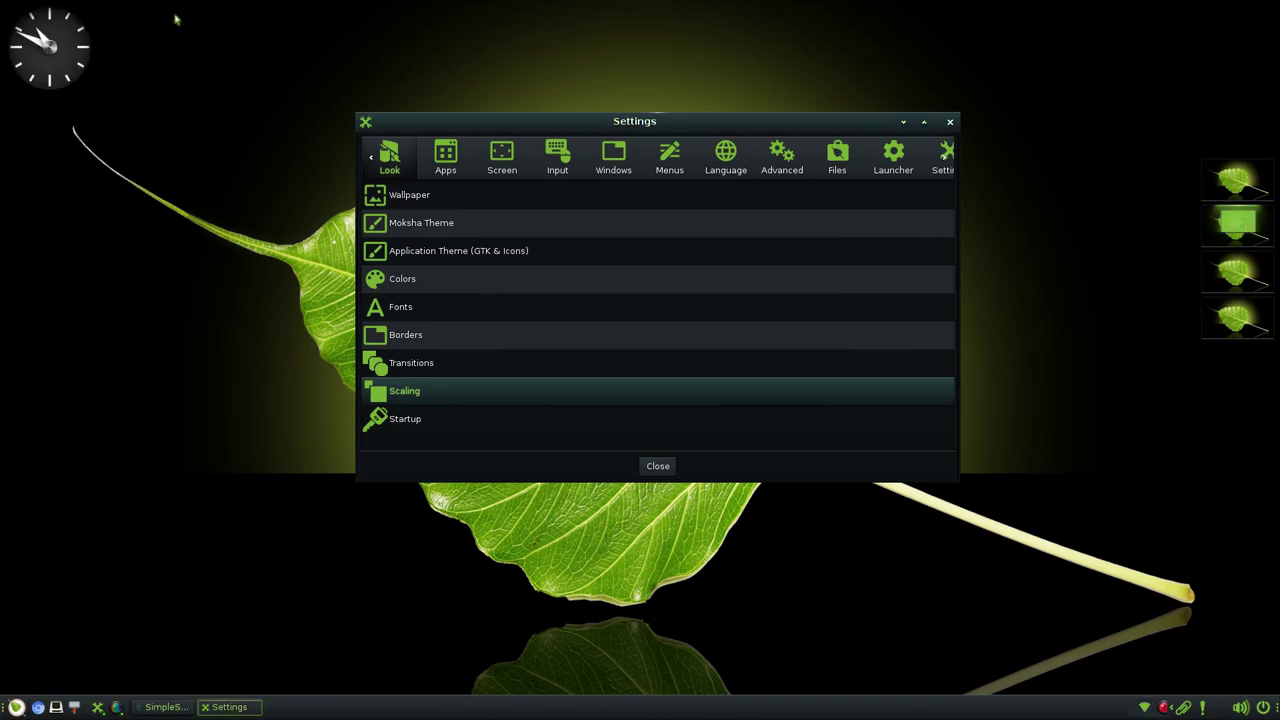
click(416, 423)
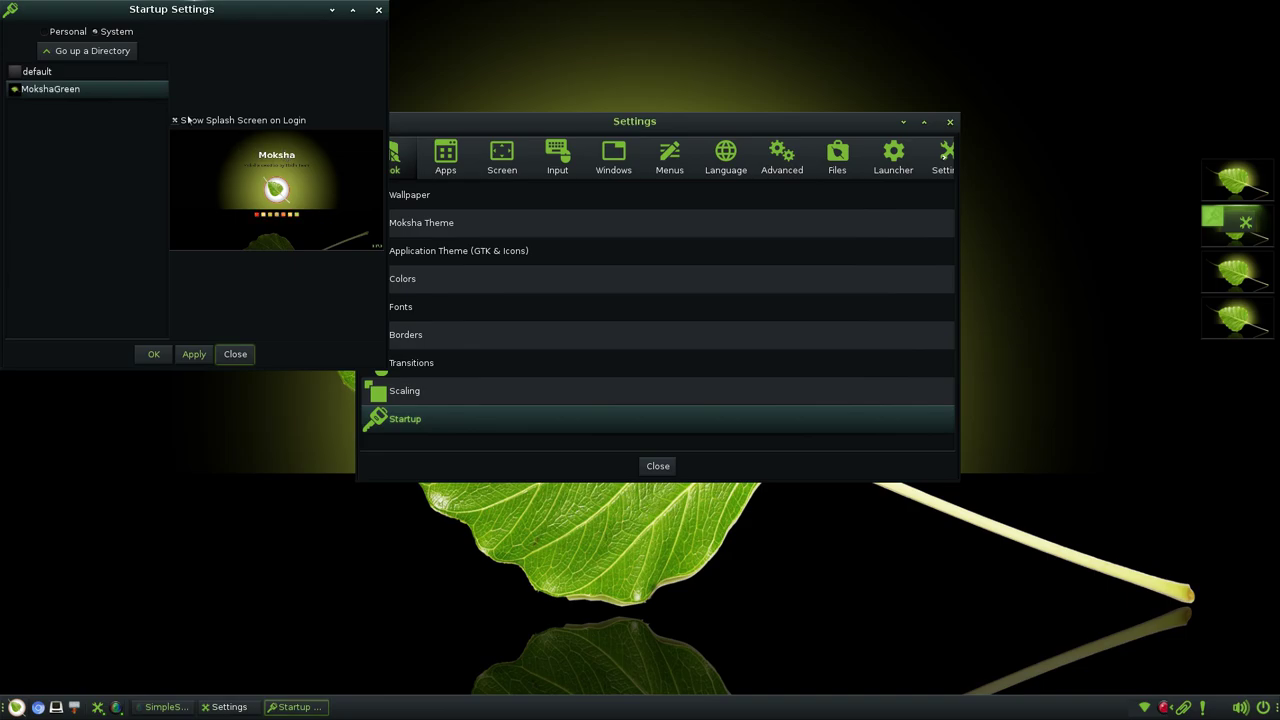
click(378, 9)
click(437, 165)
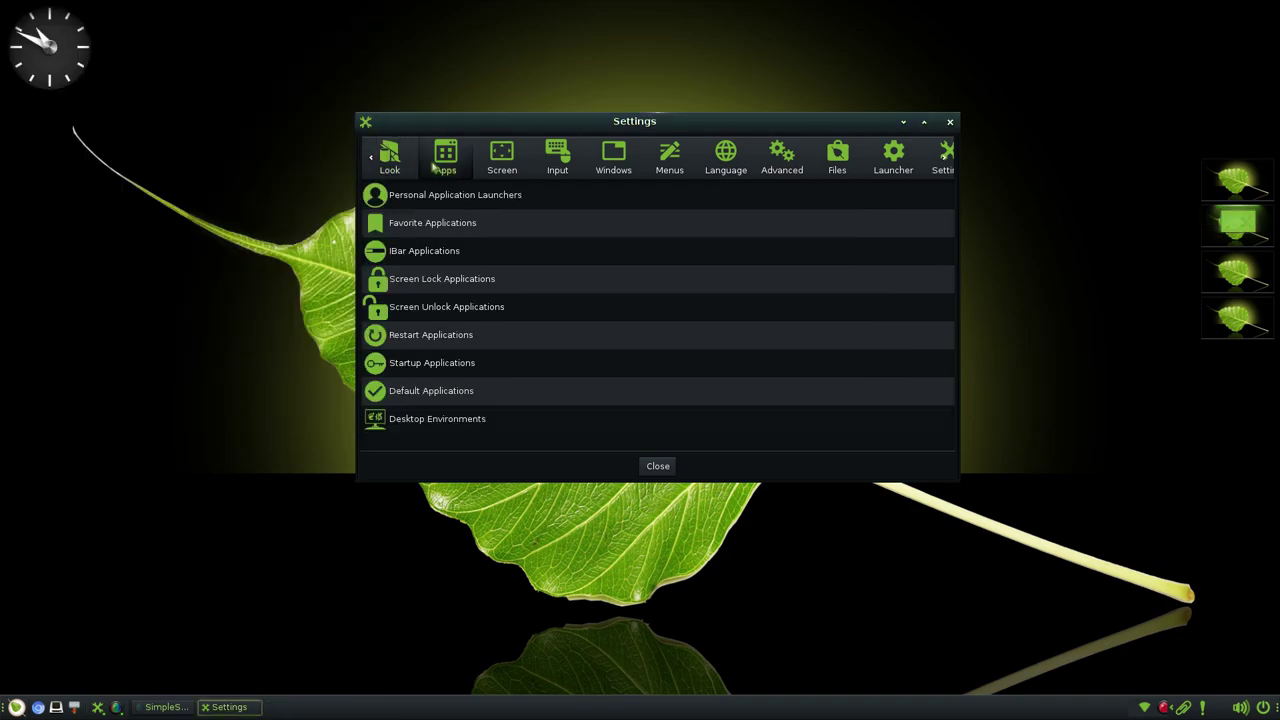
click(465, 196)
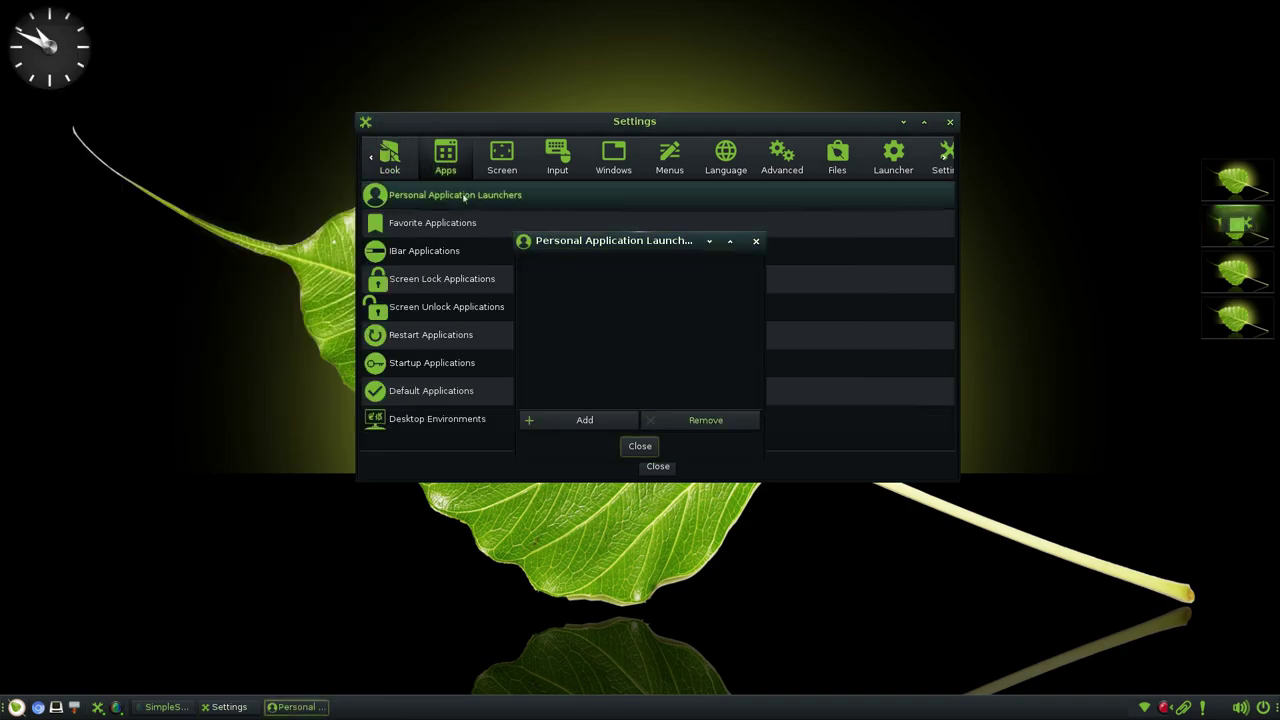
click(756, 241)
click(524, 224)
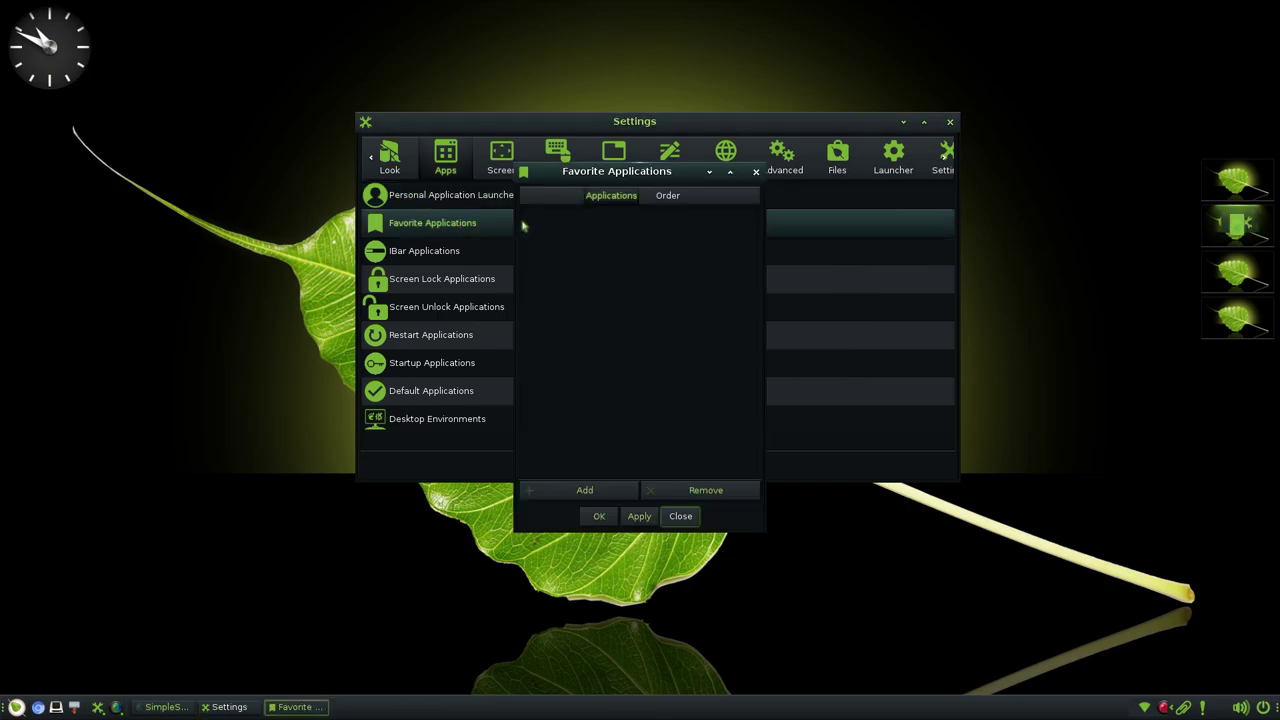
scroll(687, 376, down, 3)
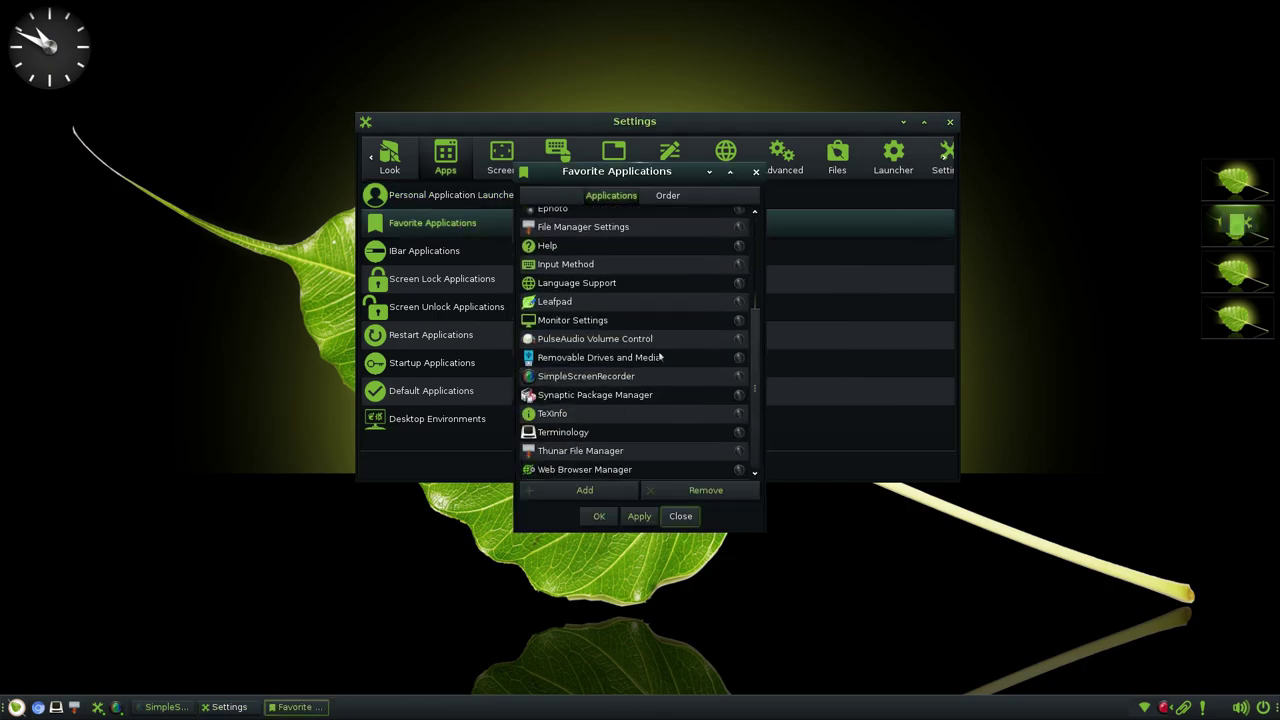
scroll(679, 378, up, 3)
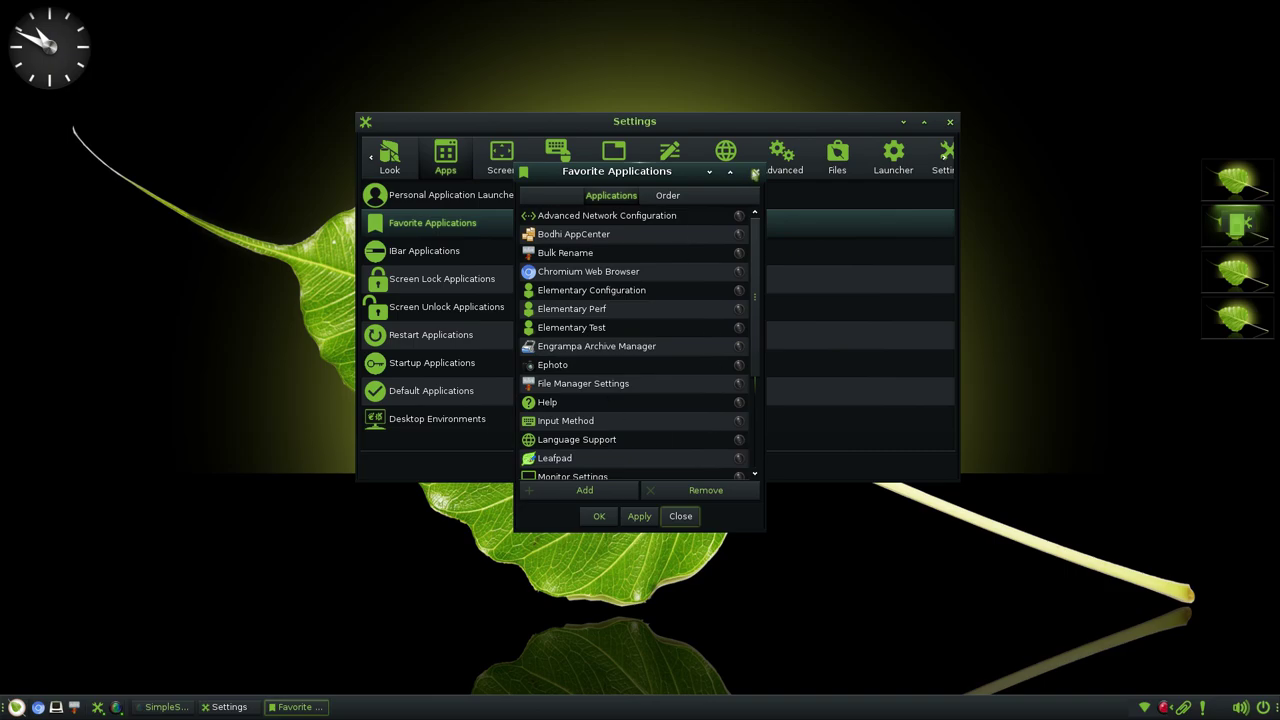
click(756, 171)
click(523, 257)
scroll(609, 323, down, 3)
scroll(610, 330, up, 3)
scroll(650, 338, down, 3)
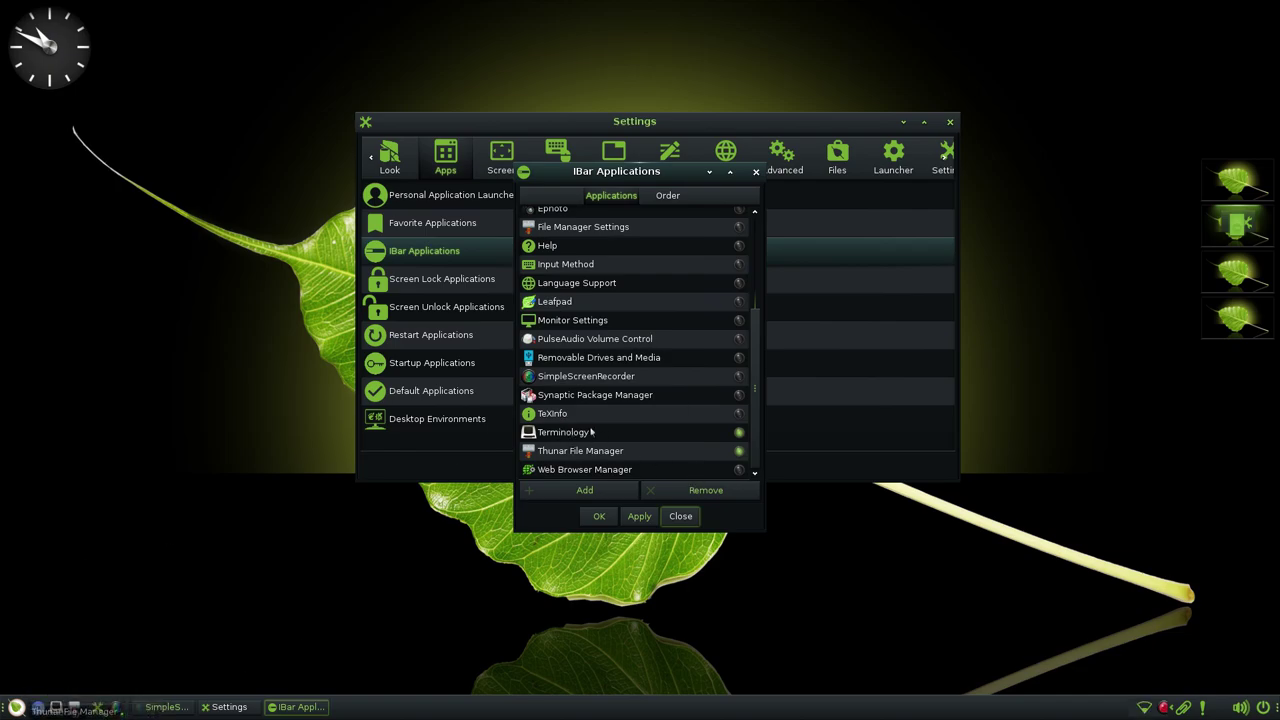
click(756, 171)
click(440, 281)
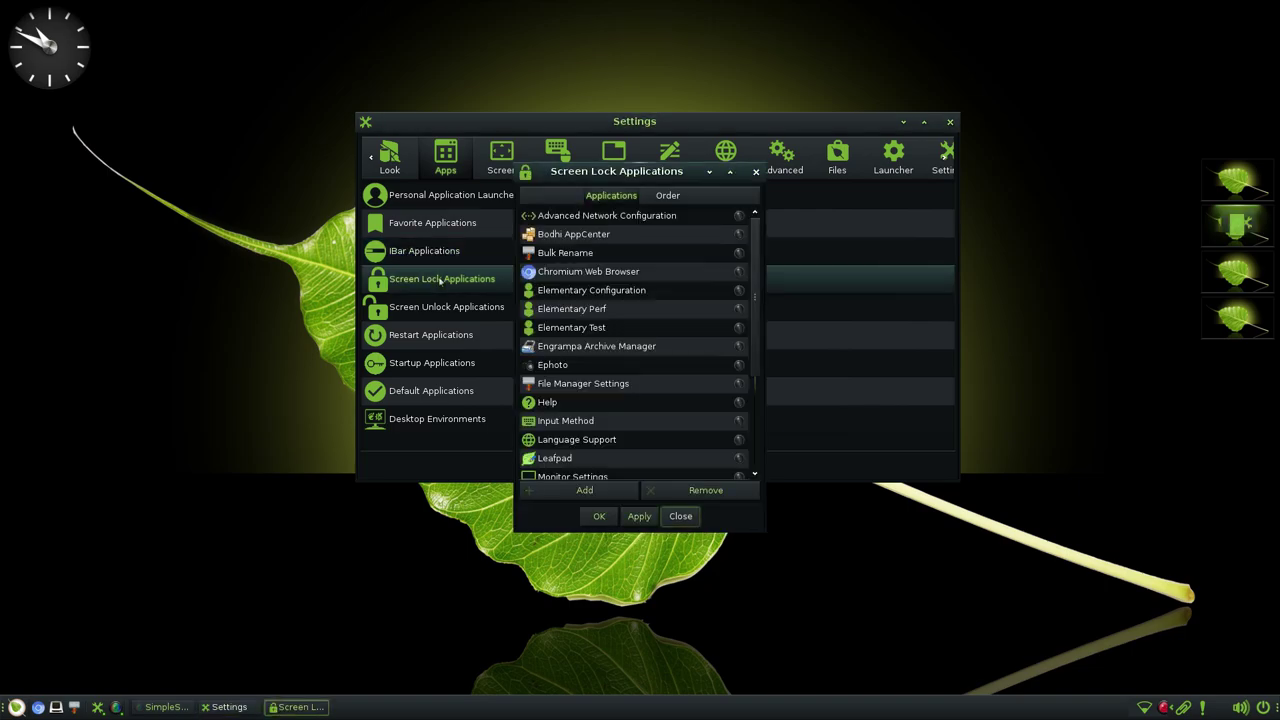
scroll(639, 304, down, 3)
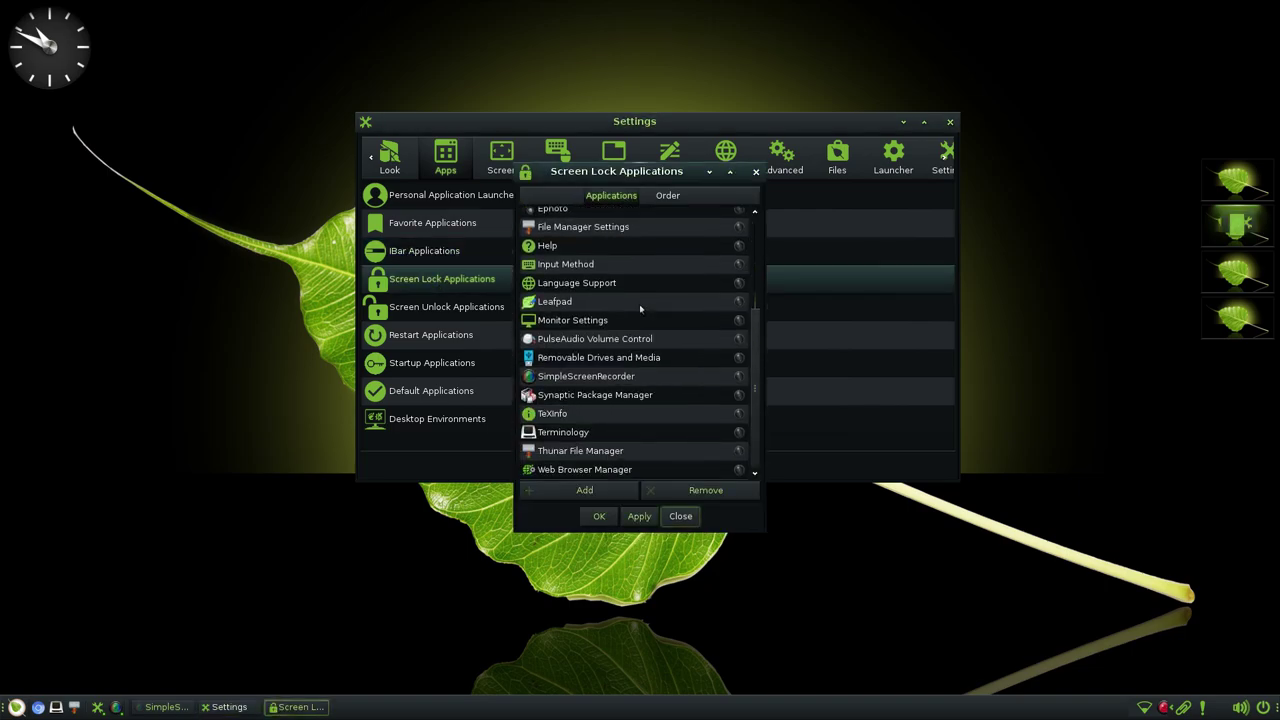
scroll(639, 304, up, 3)
click(756, 172)
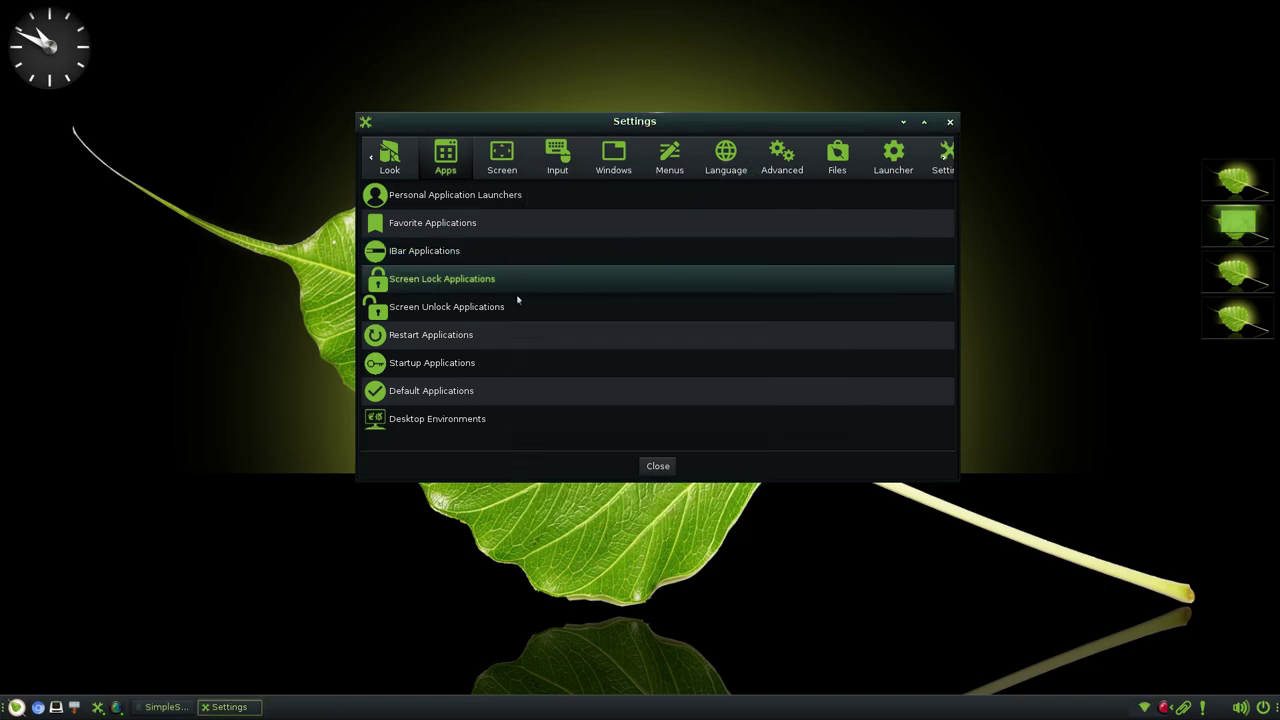
click(502, 308)
scroll(693, 411, down, 3)
click(756, 172)
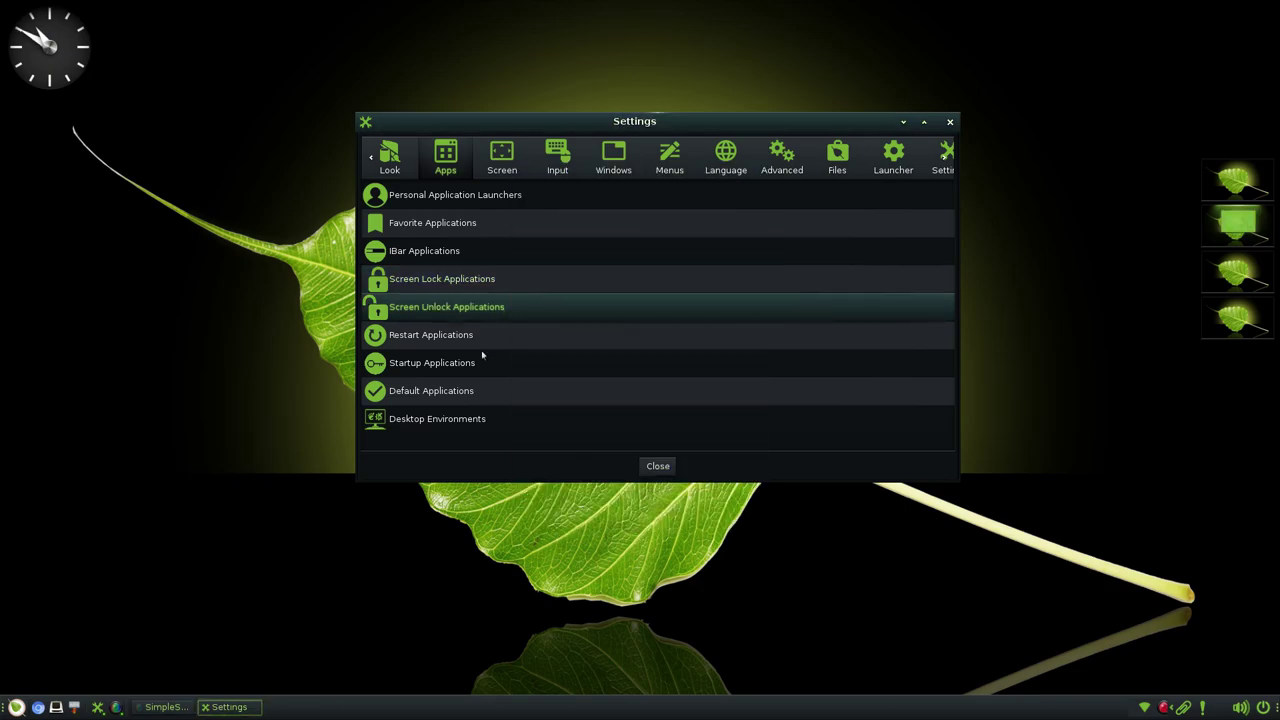
click(462, 345)
scroll(652, 347, down, 3)
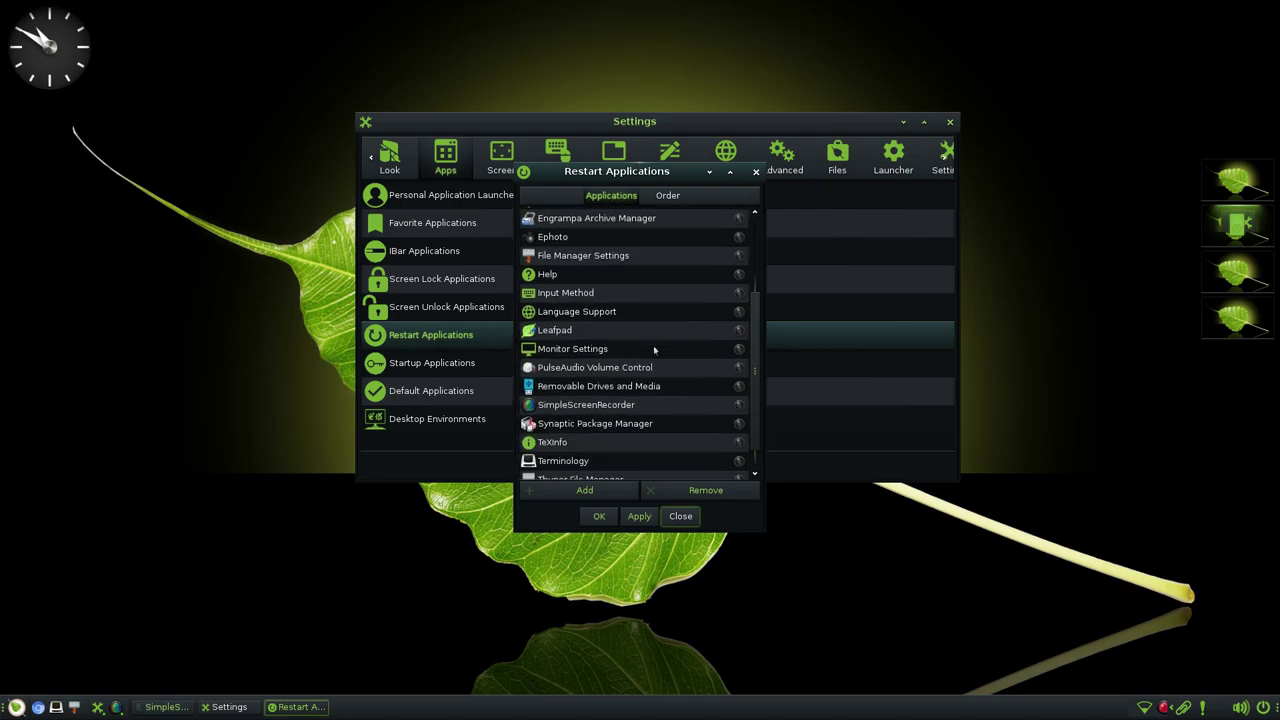
click(679, 196)
click(620, 197)
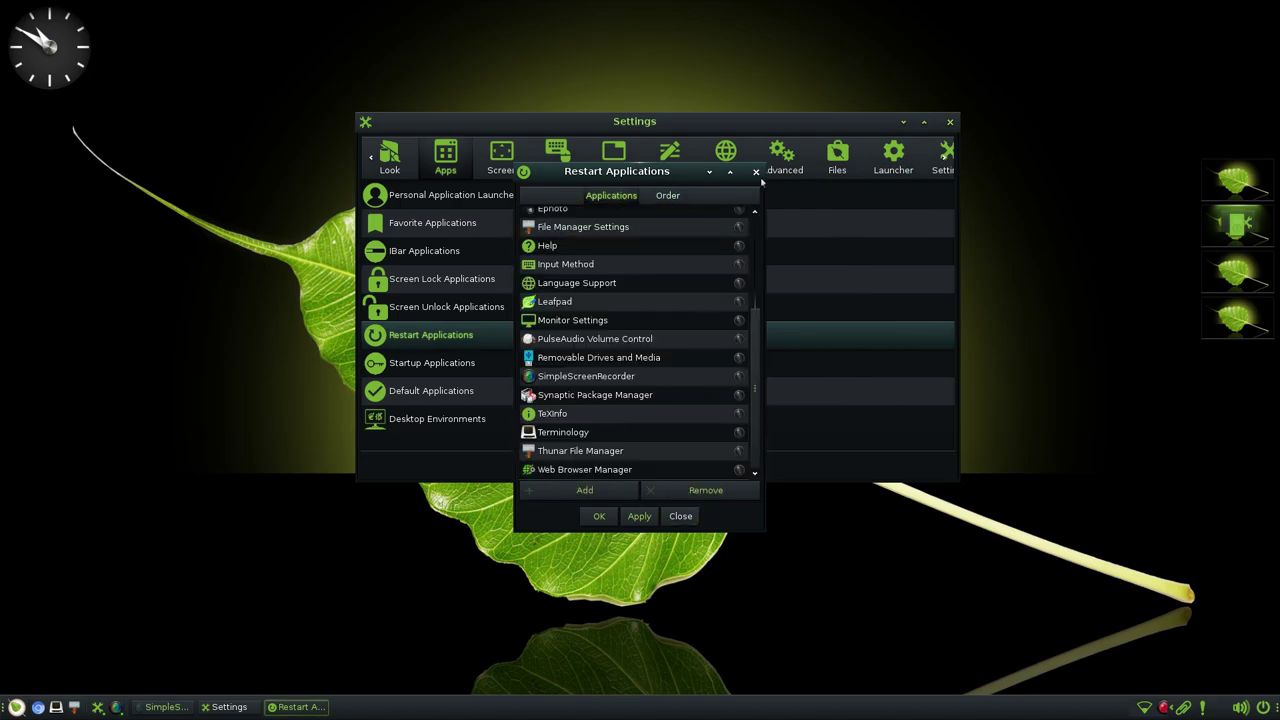
click(756, 172)
click(476, 366)
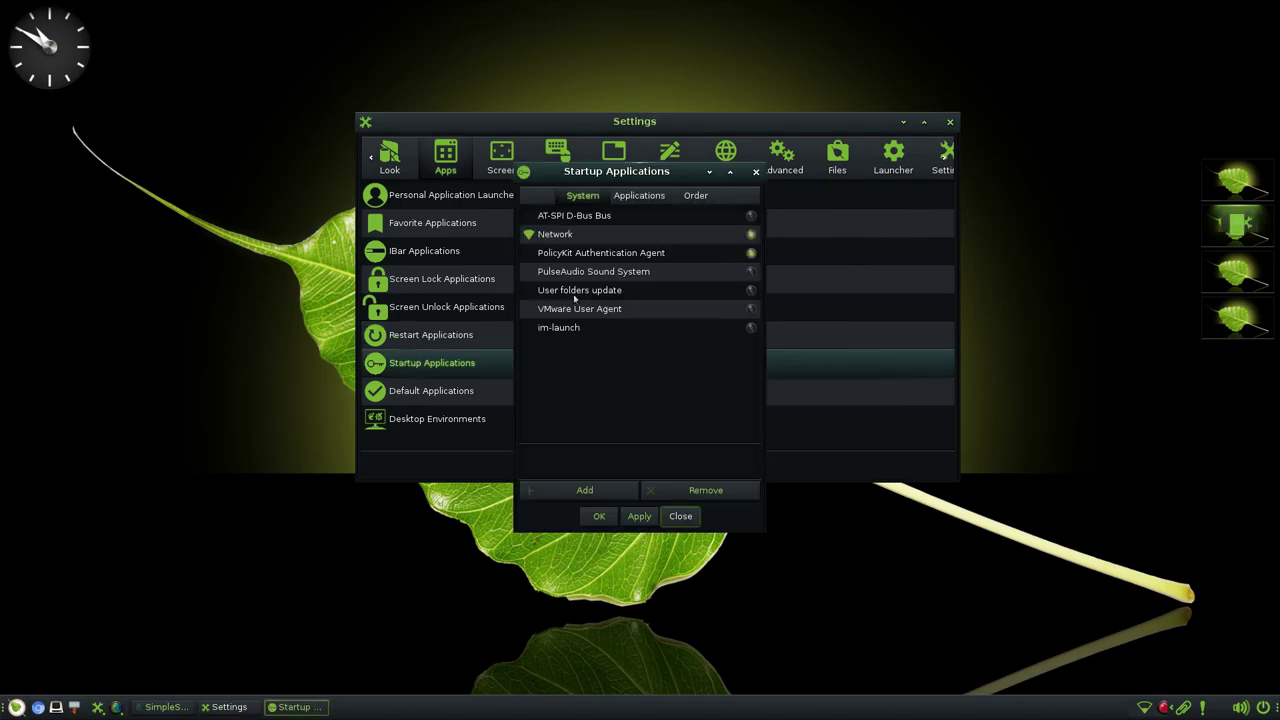
click(634, 200)
click(712, 196)
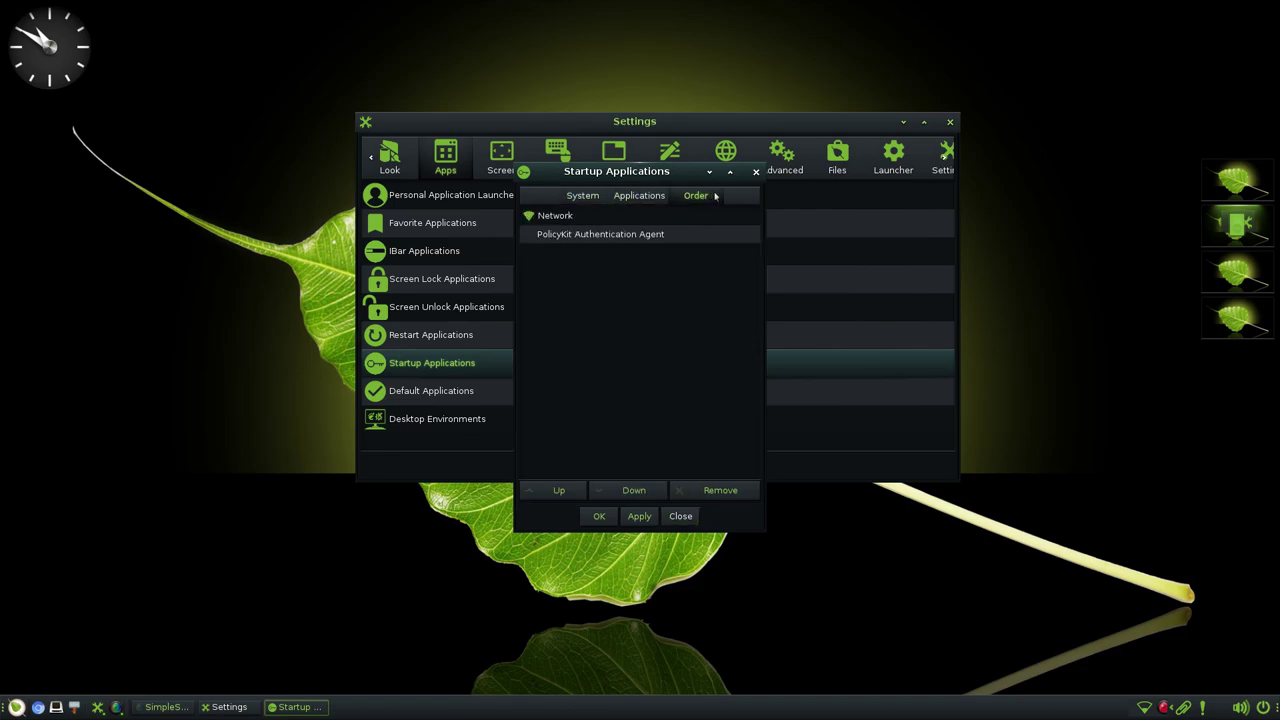
click(756, 172)
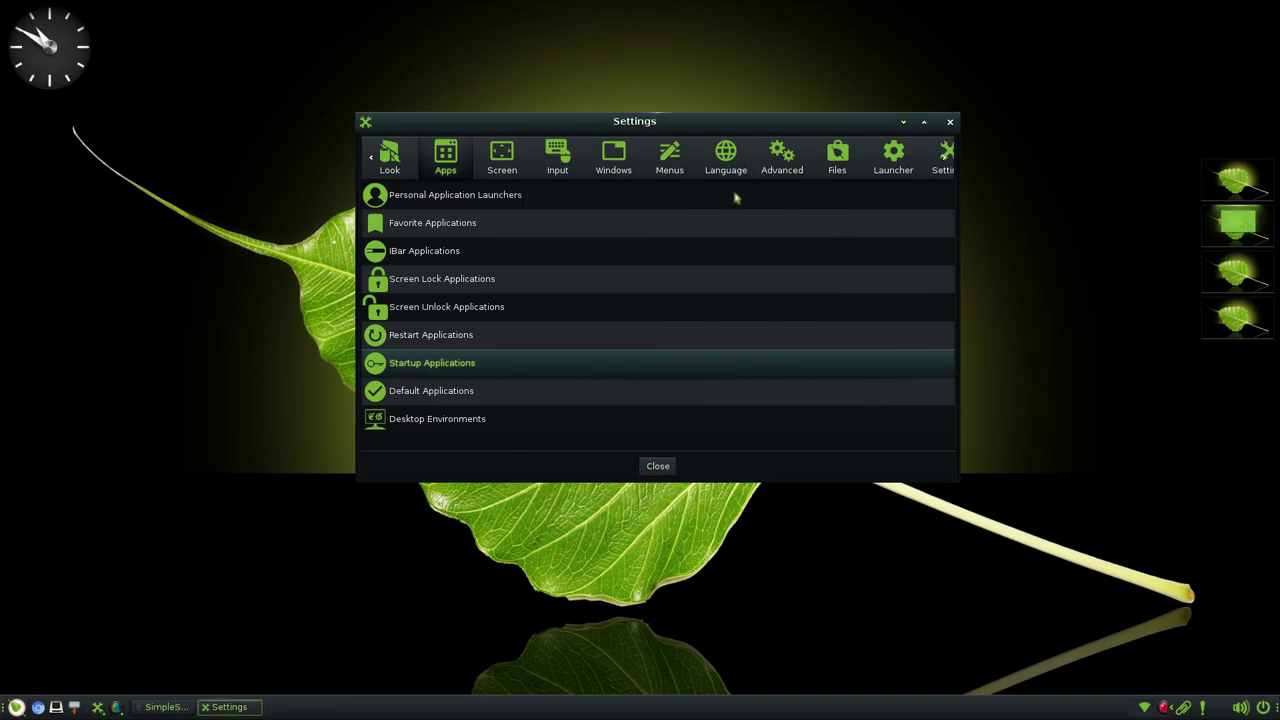
click(443, 394)
click(522, 252)
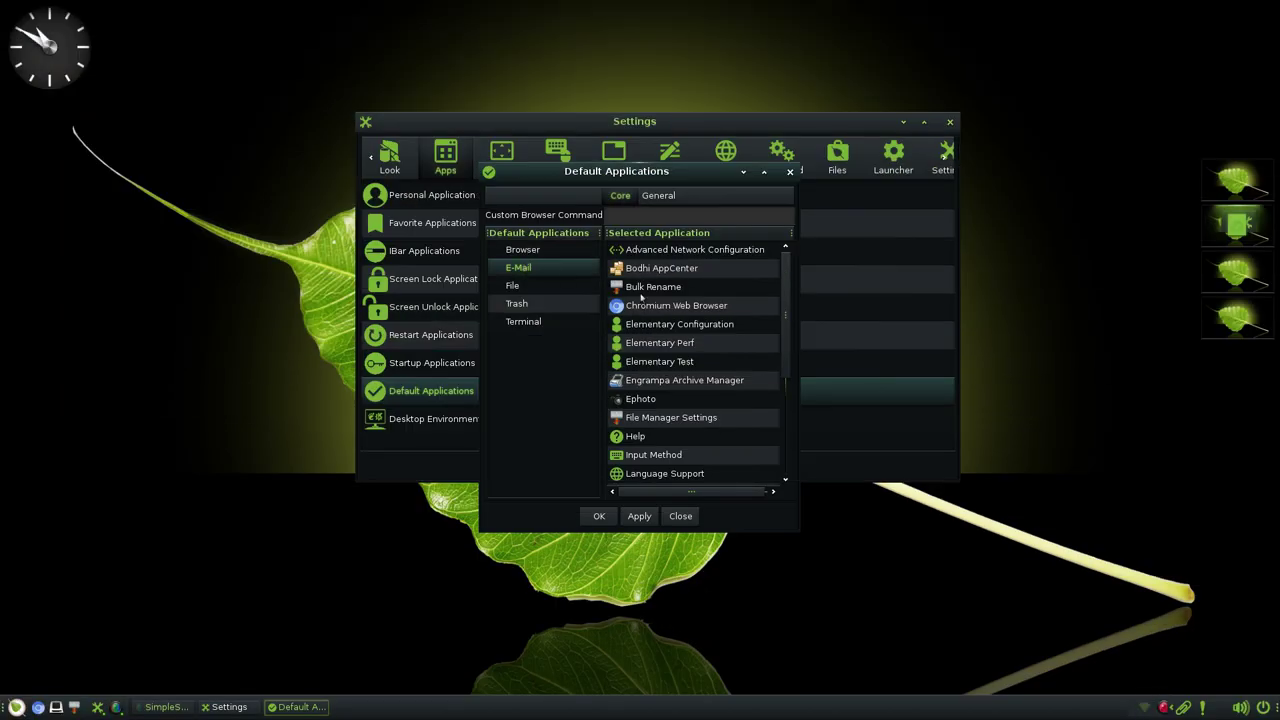
click(645, 307)
click(535, 290)
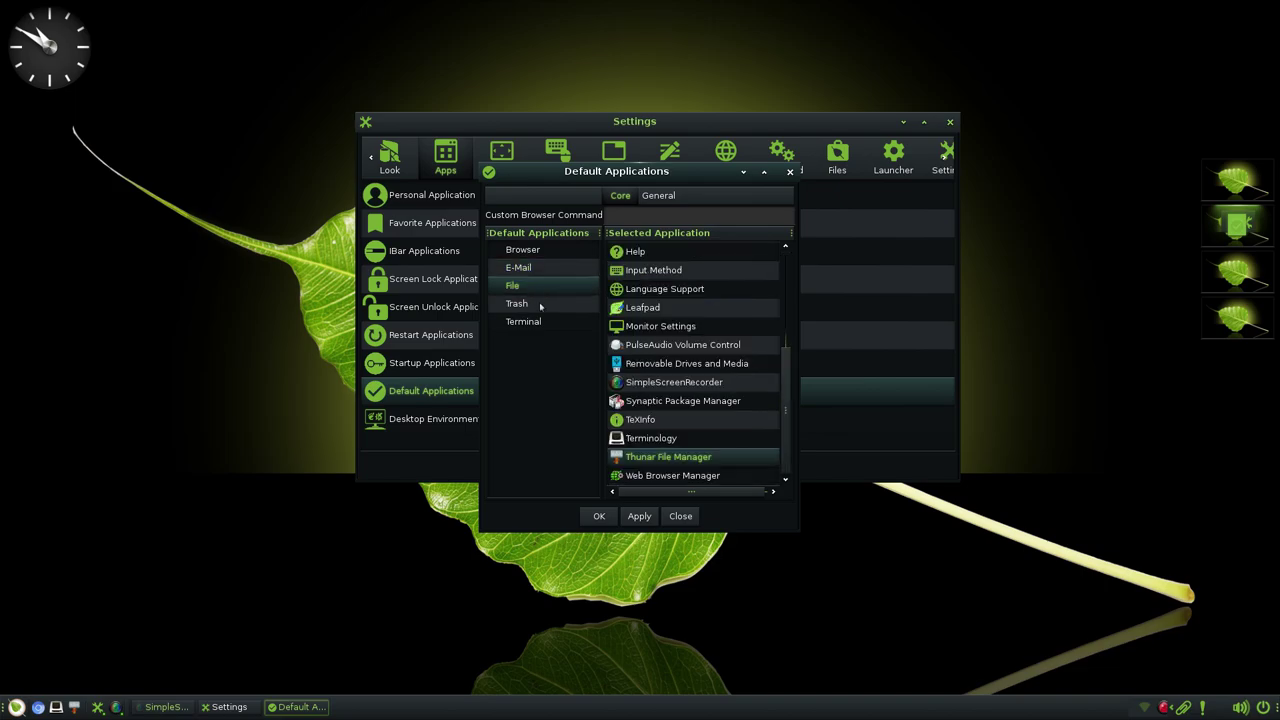
click(537, 321)
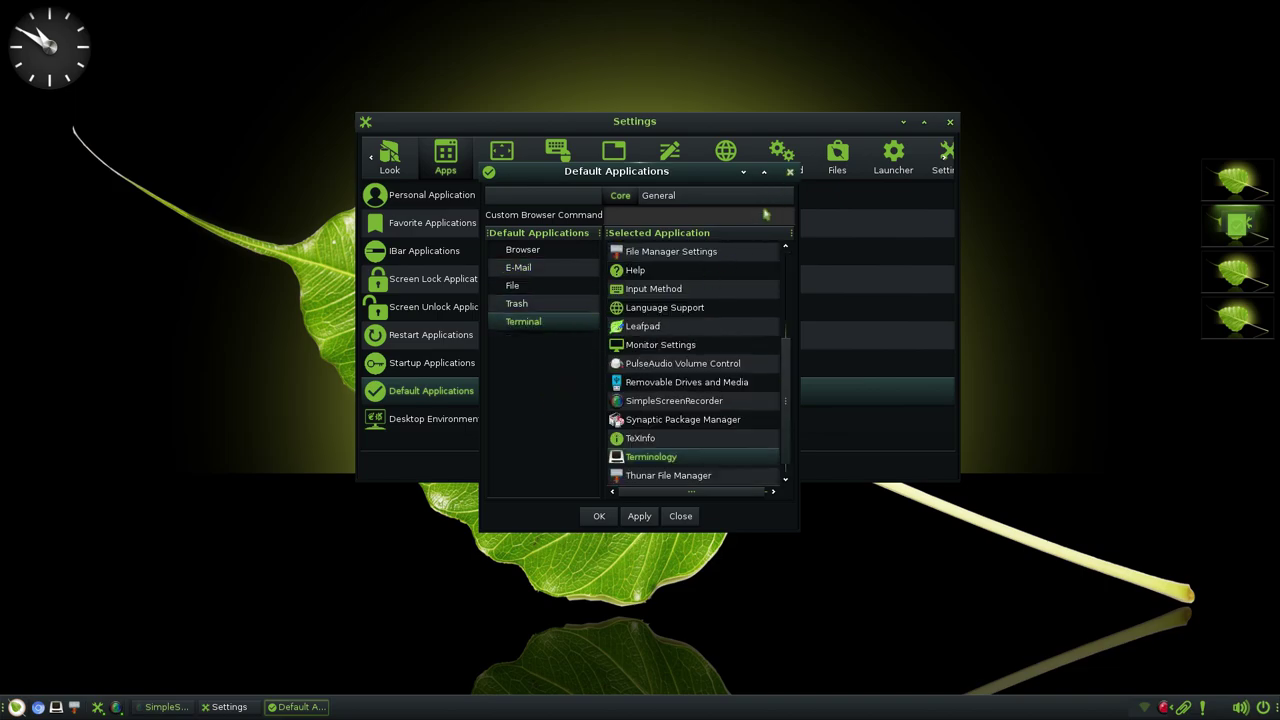
key(Escape)
click(455, 424)
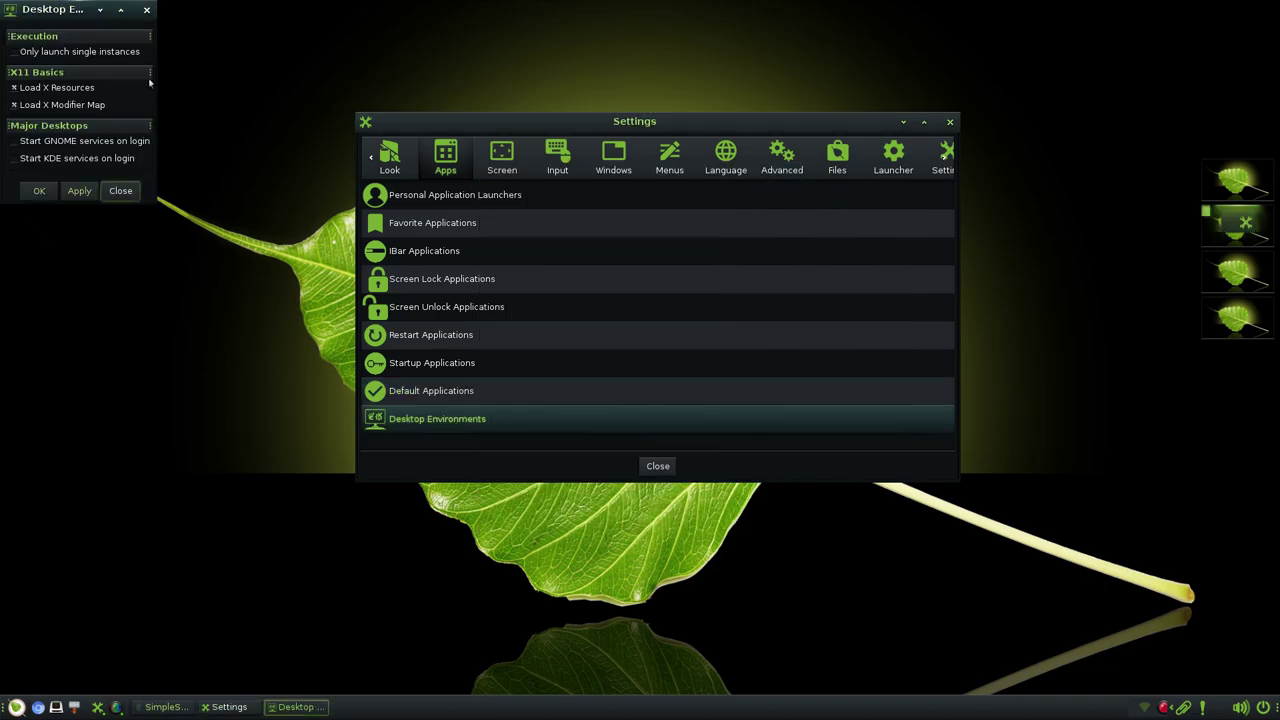
drag(58, 12, 222, 76)
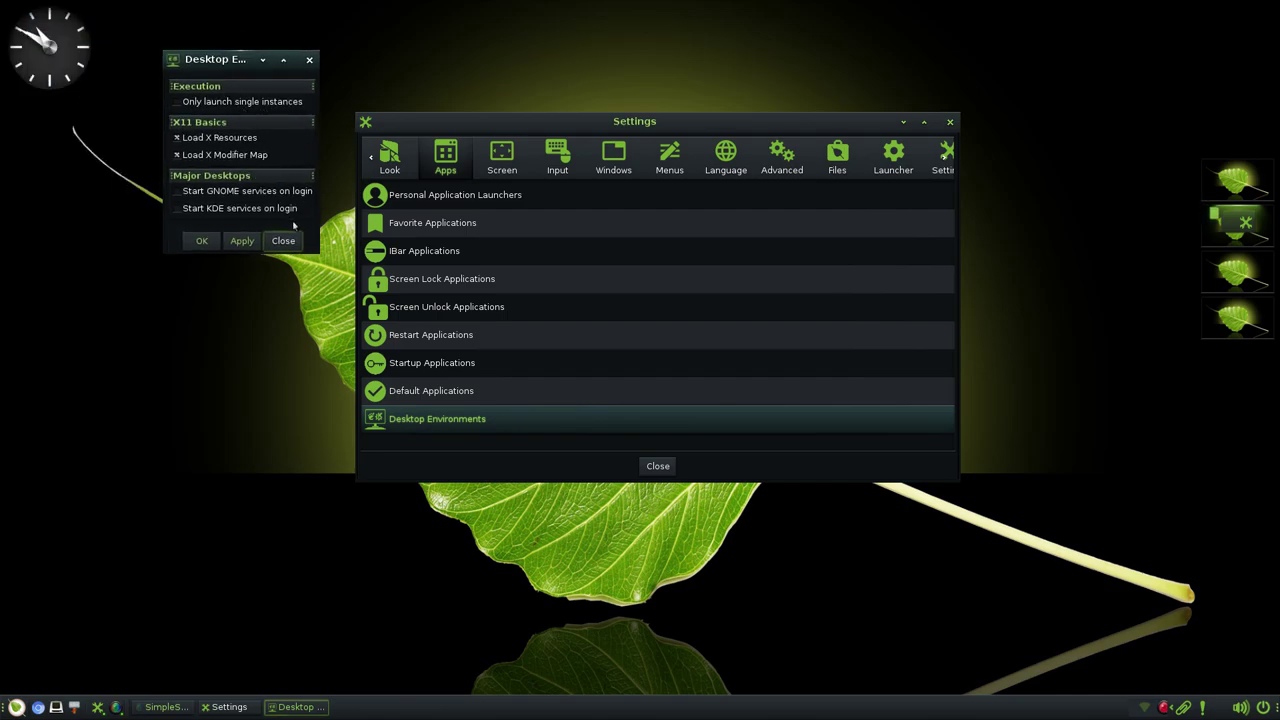
click(309, 59)
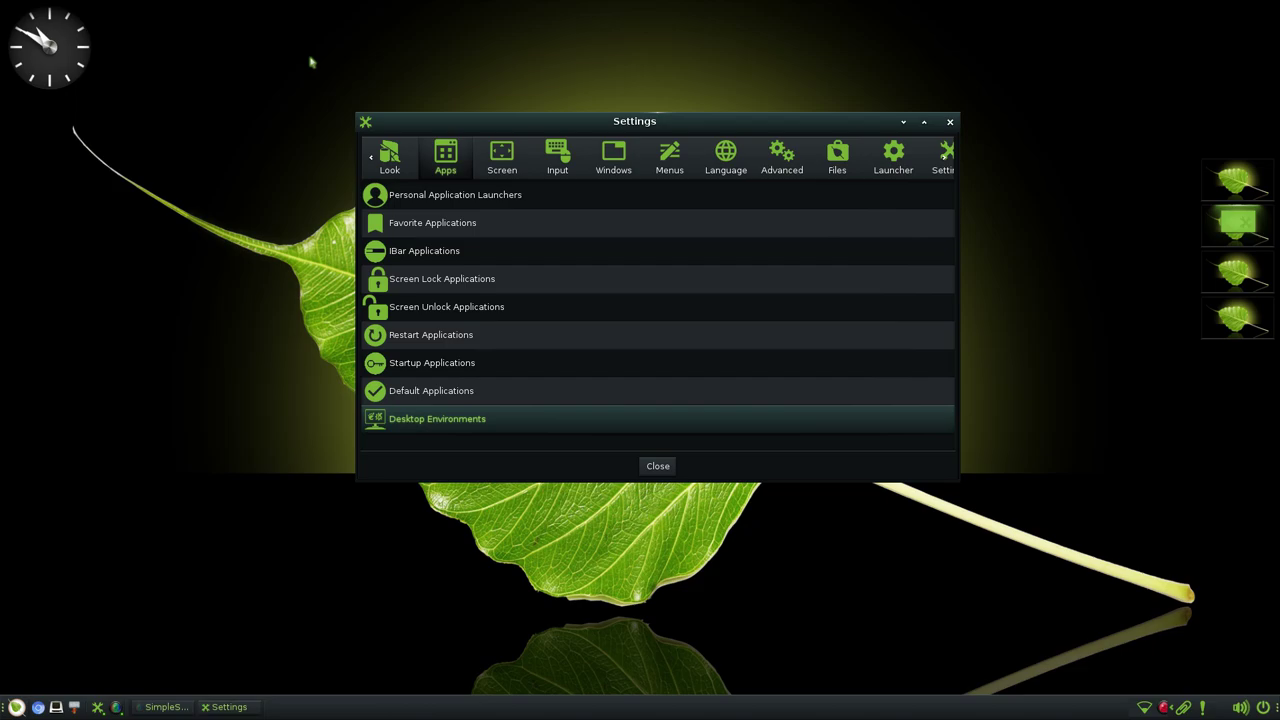
- Review the Virtual Desktops, Screen Lock and Screen Blanking settings in the Screen category
click(502, 162)
click(424, 197)
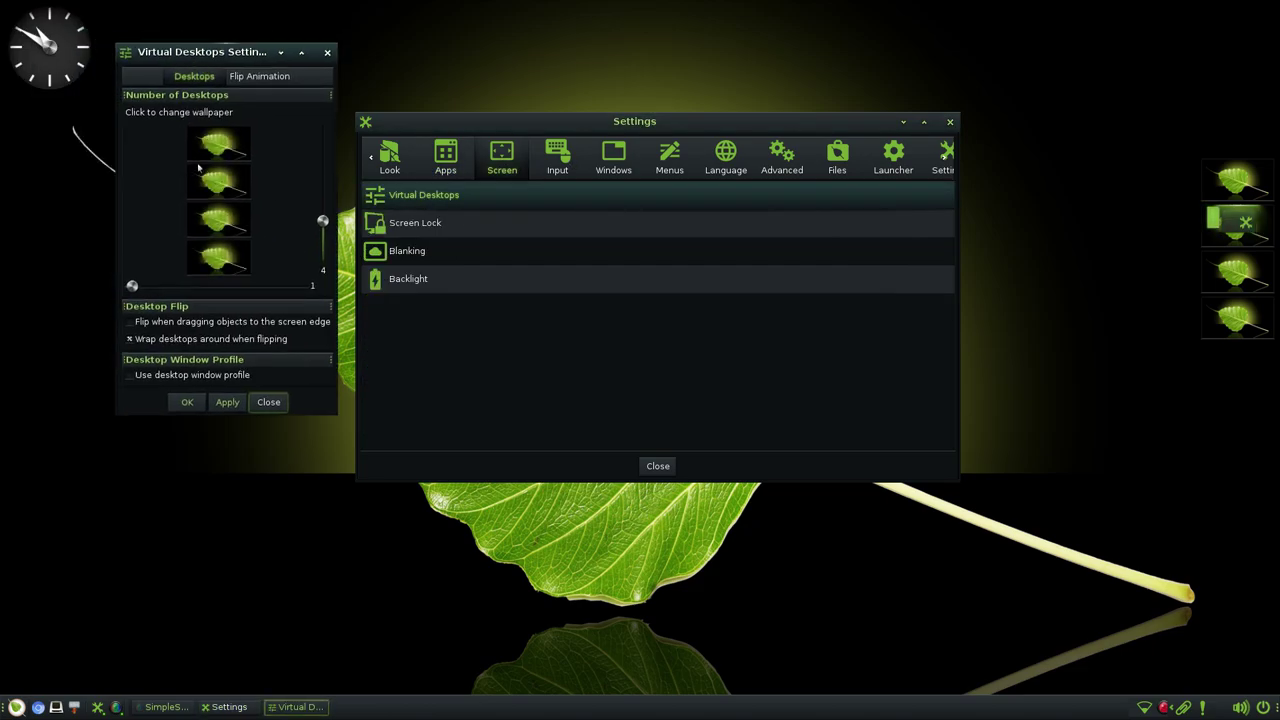
click(260, 403)
click(435, 228)
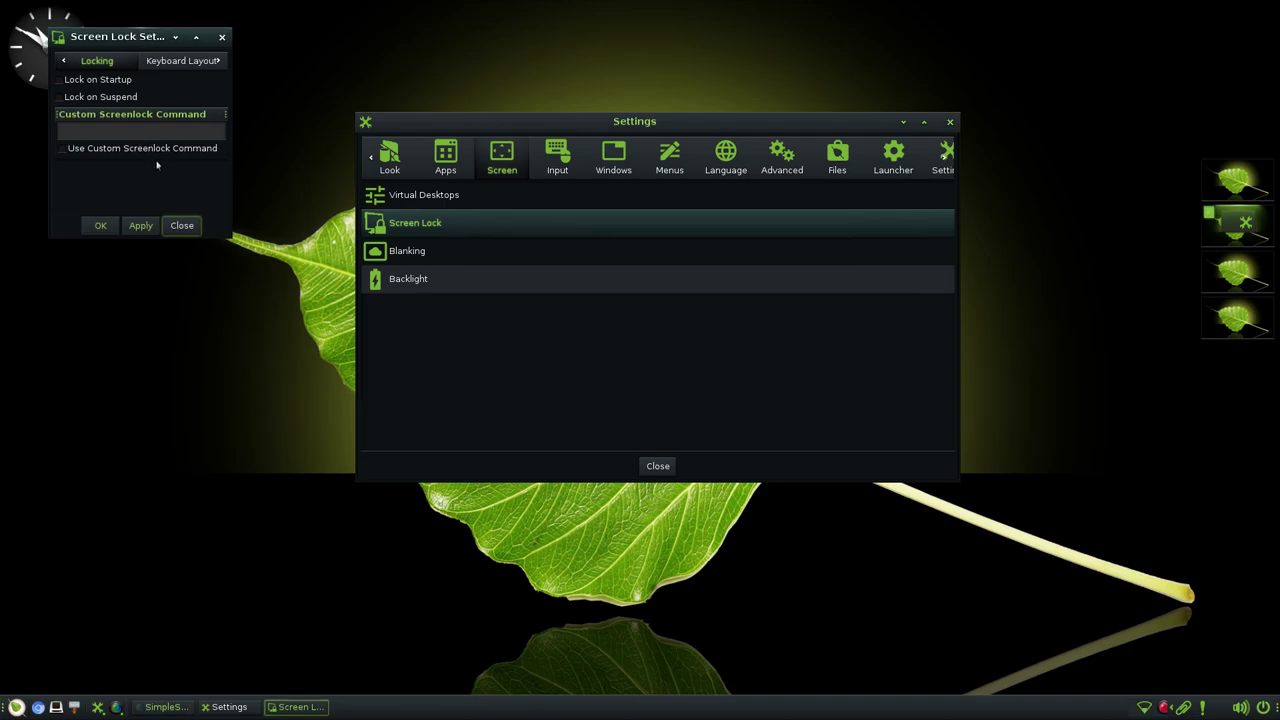
click(222, 38)
click(435, 256)
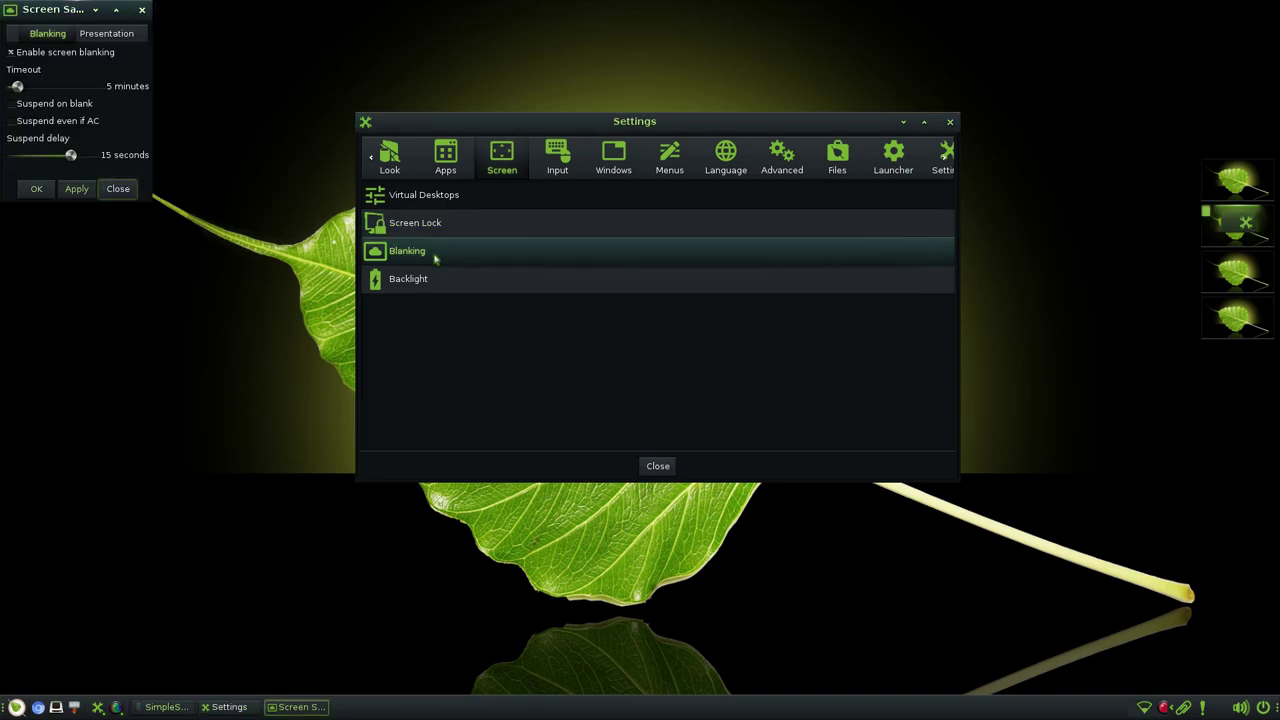
click(120, 37)
click(142, 10)
- Lower the normal backlight level to 51, close Backlight, and show the Input categories
click(399, 285)
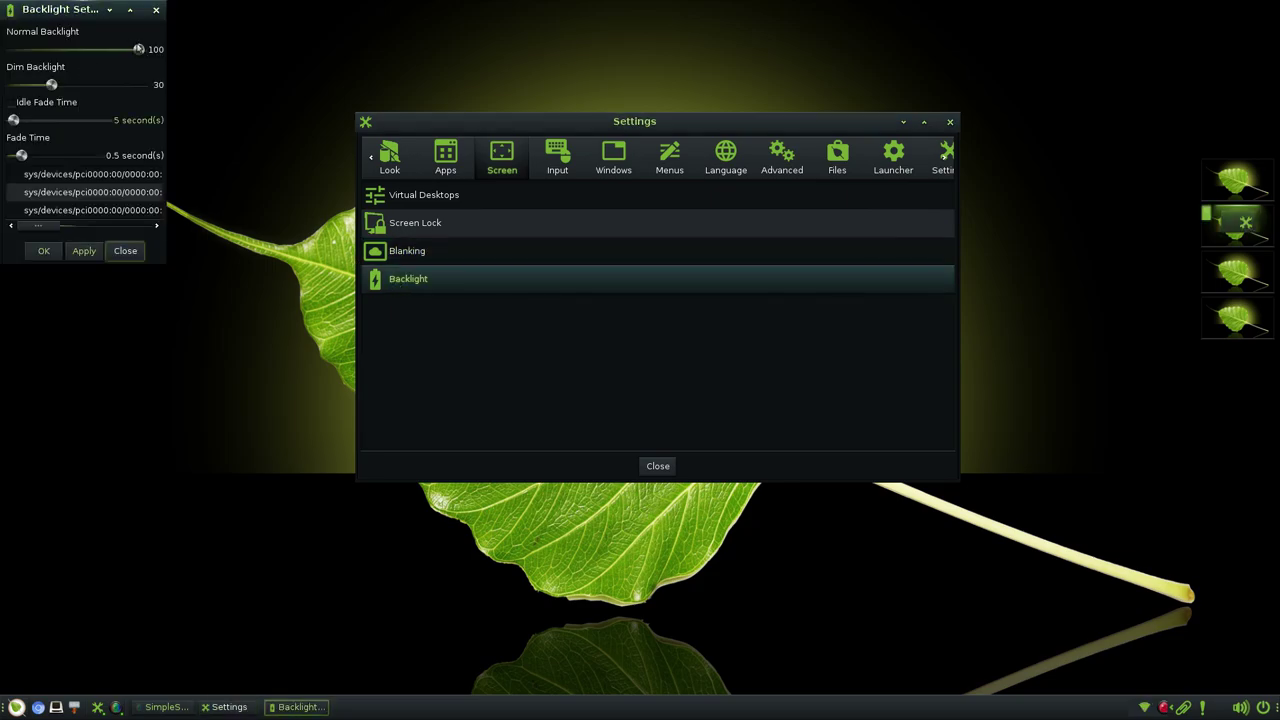
drag(139, 49, 194, 54)
scroll(52, 209, right, 5)
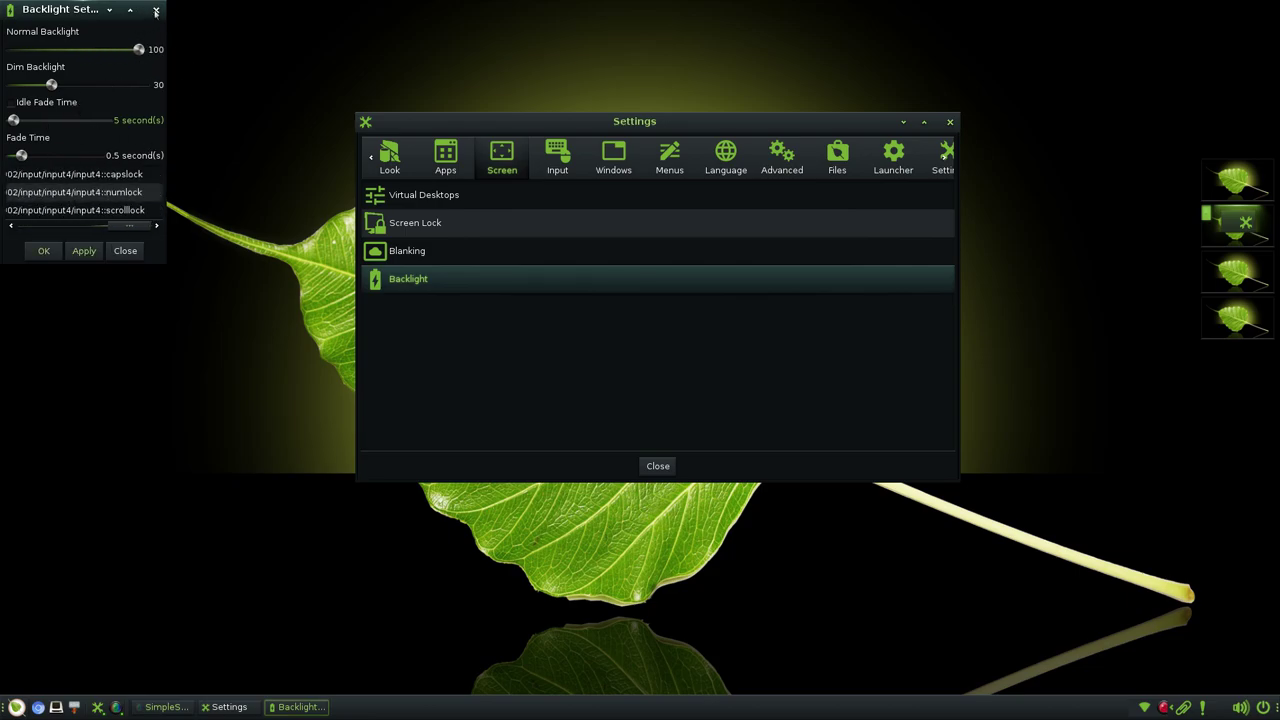
click(156, 10)
click(539, 168)
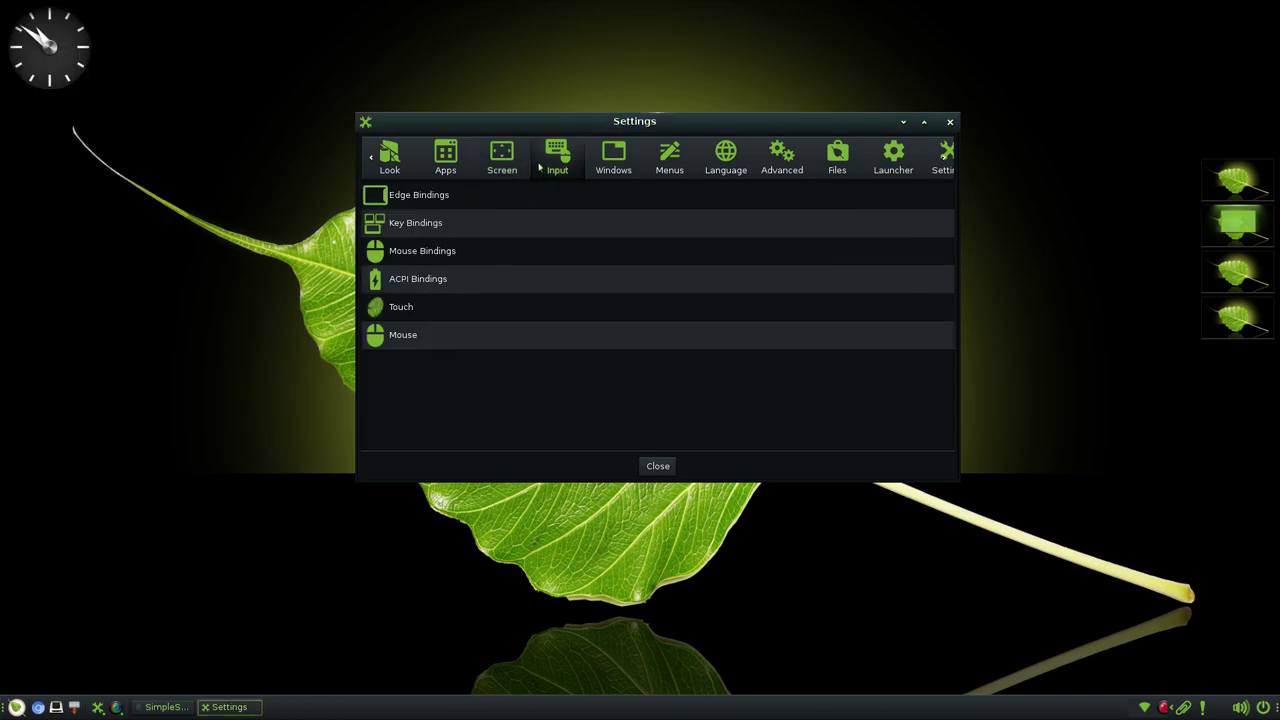
- Open Edge Bindings from the Input list and press Add to create a binding
click(436, 200)
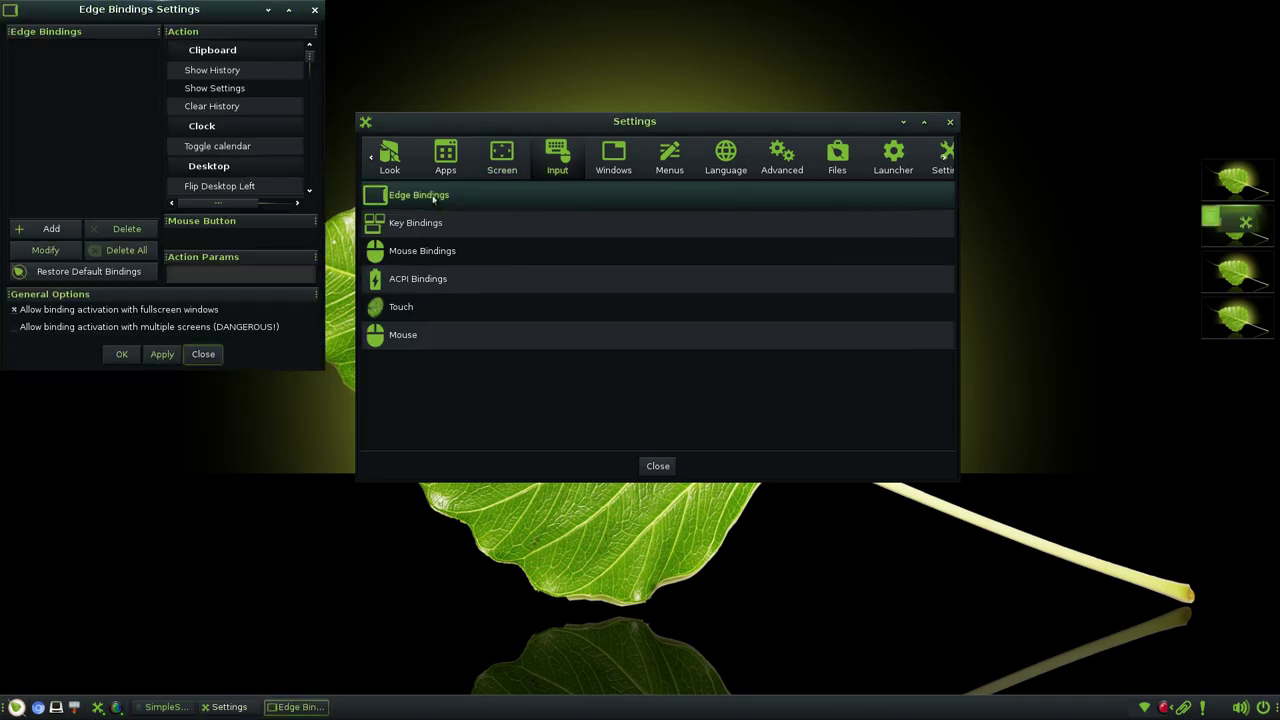
click(47, 228)
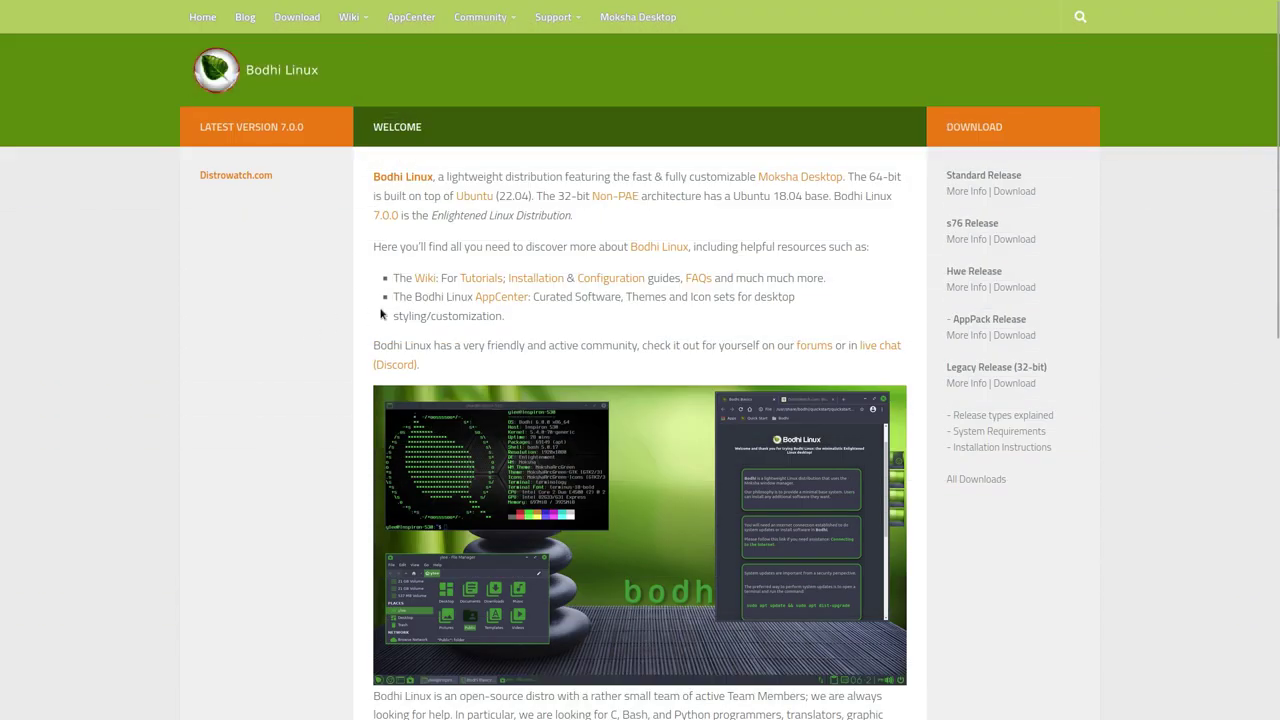
- On the Download page, highlight the Standard, Hwe and s76 release lines
scroll(333, 428, down, 1)
scroll(333, 432, up, 1)
click(297, 18)
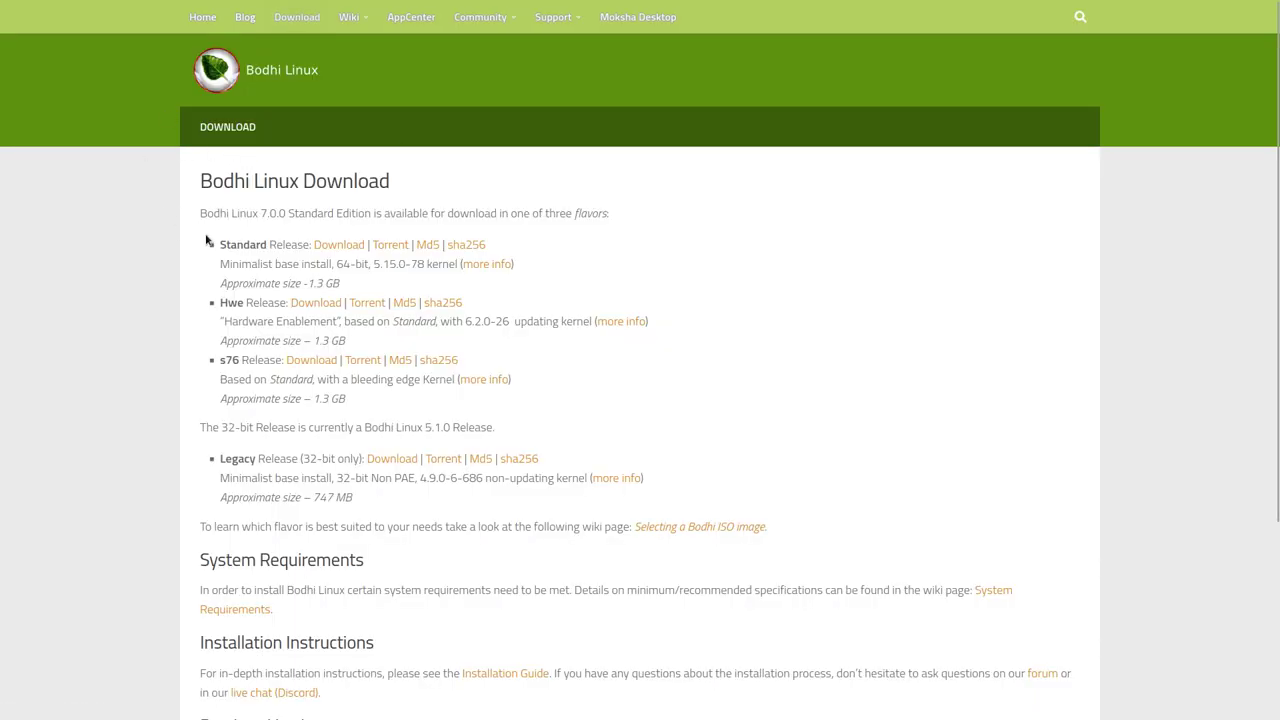
triple_click(233, 244)
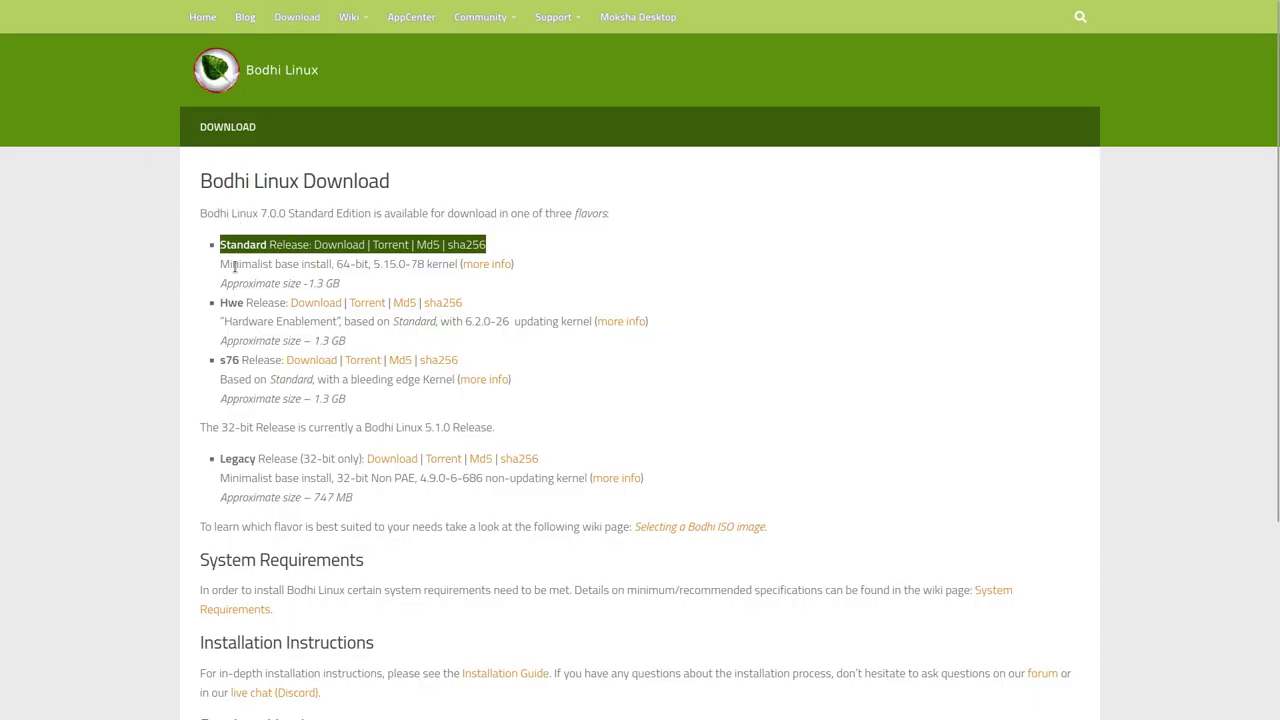
click(234, 308)
triple_click(233, 308)
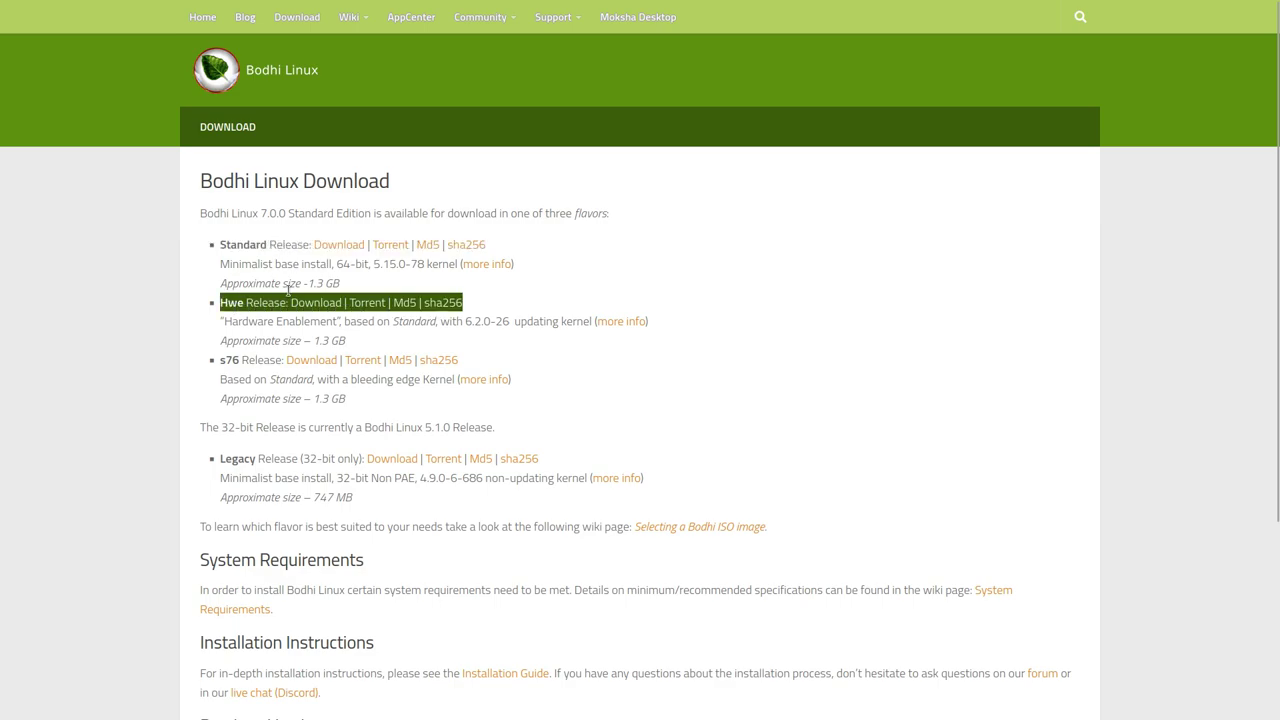
triple_click(226, 356)
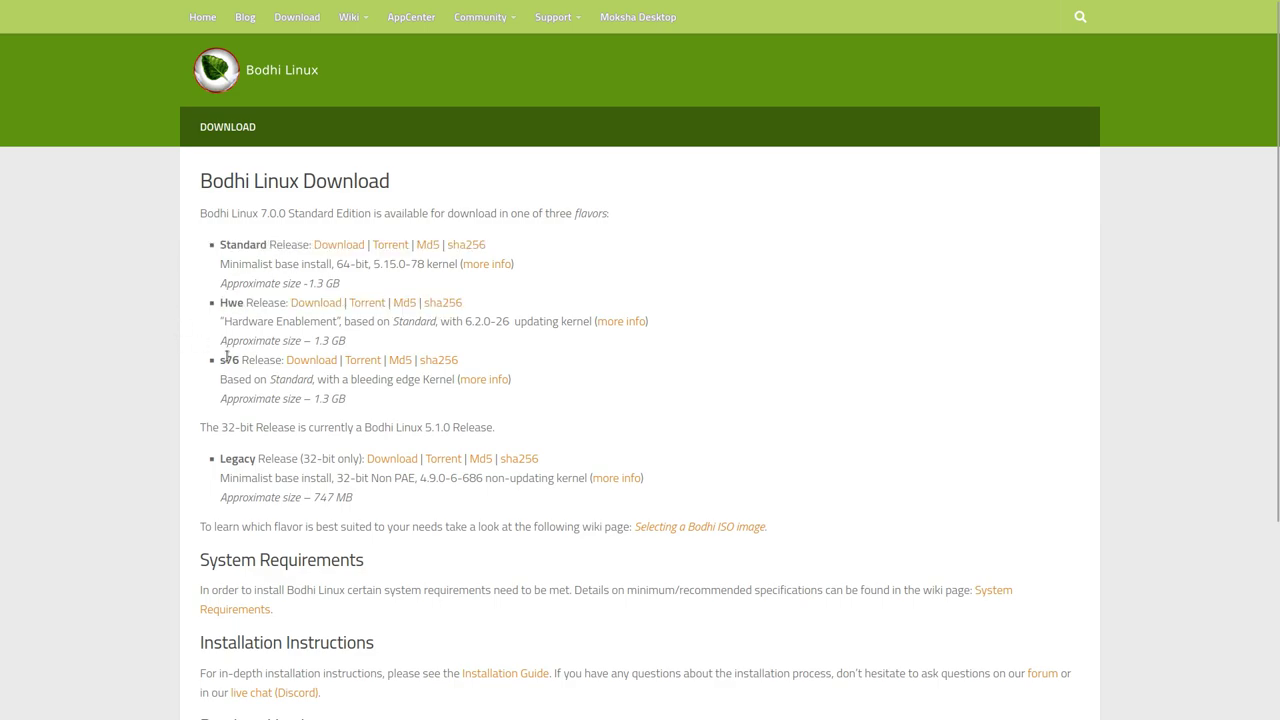
- Highlight the kernels: Standard 5.15.0-78, Hwe 6.2.0-26, and the s76 bleeding edge note
triple_click(285, 264)
click(375, 265)
drag(375, 266, 447, 266)
drag(465, 321, 594, 323)
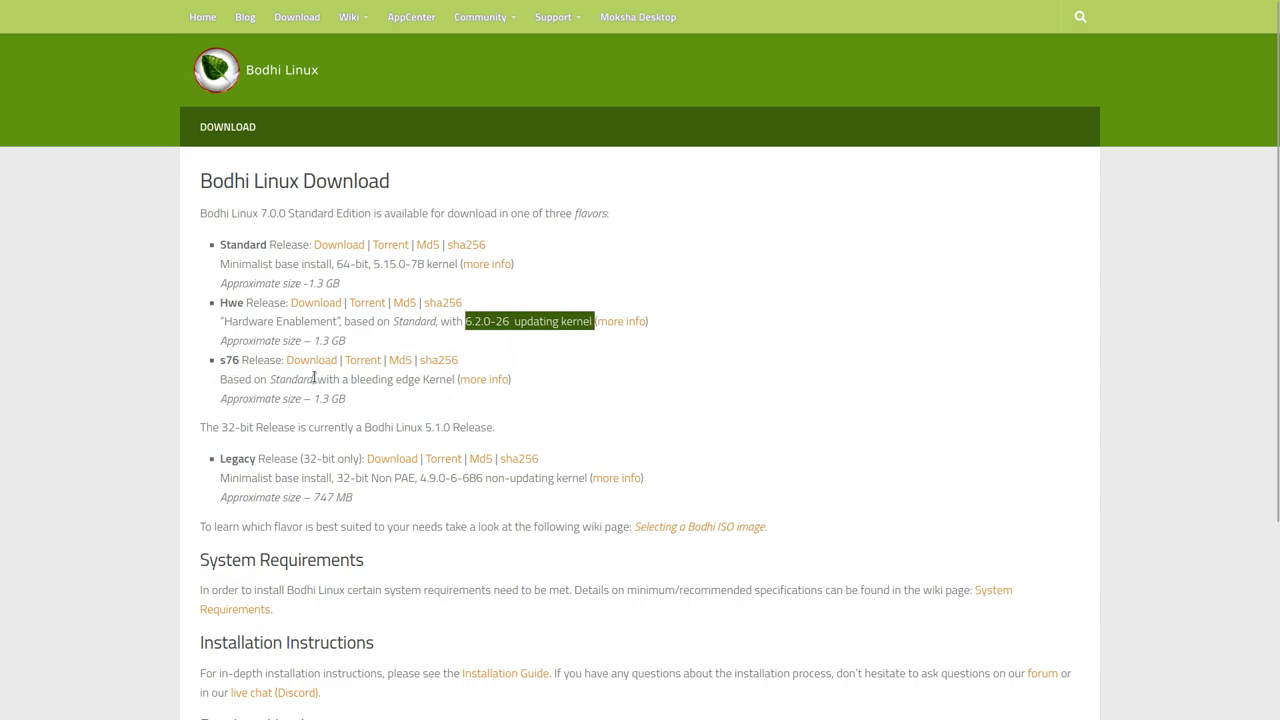
drag(315, 379, 451, 384)
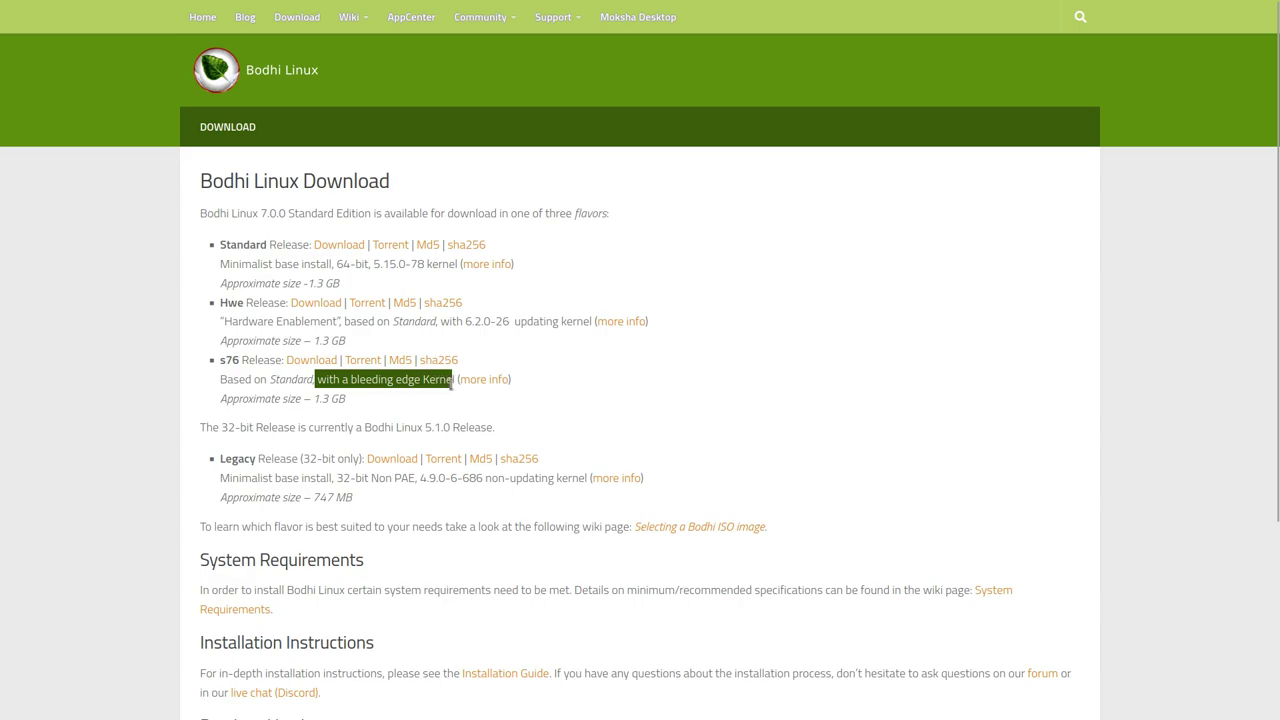
click(393, 423)
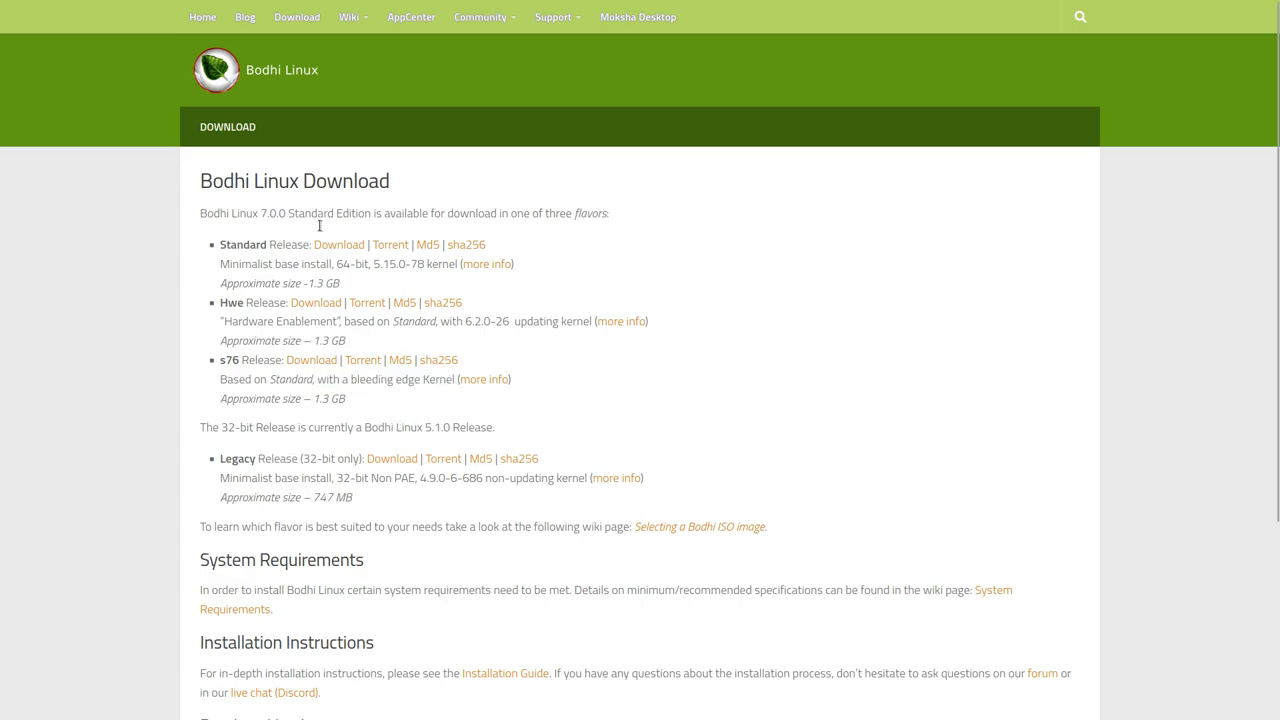
- Highlight the Standard, Hwe and s76 release names once more
double_click(231, 243)
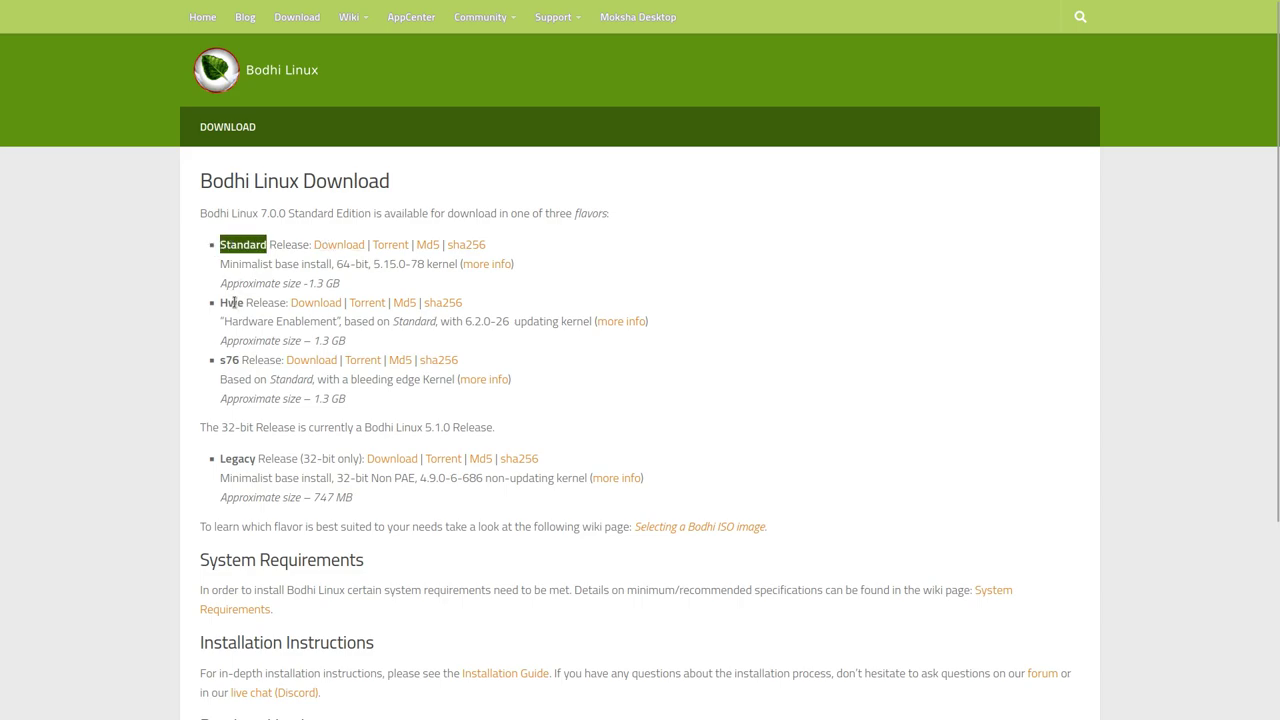
triple_click(233, 303)
click(230, 359)
double_click(230, 359)
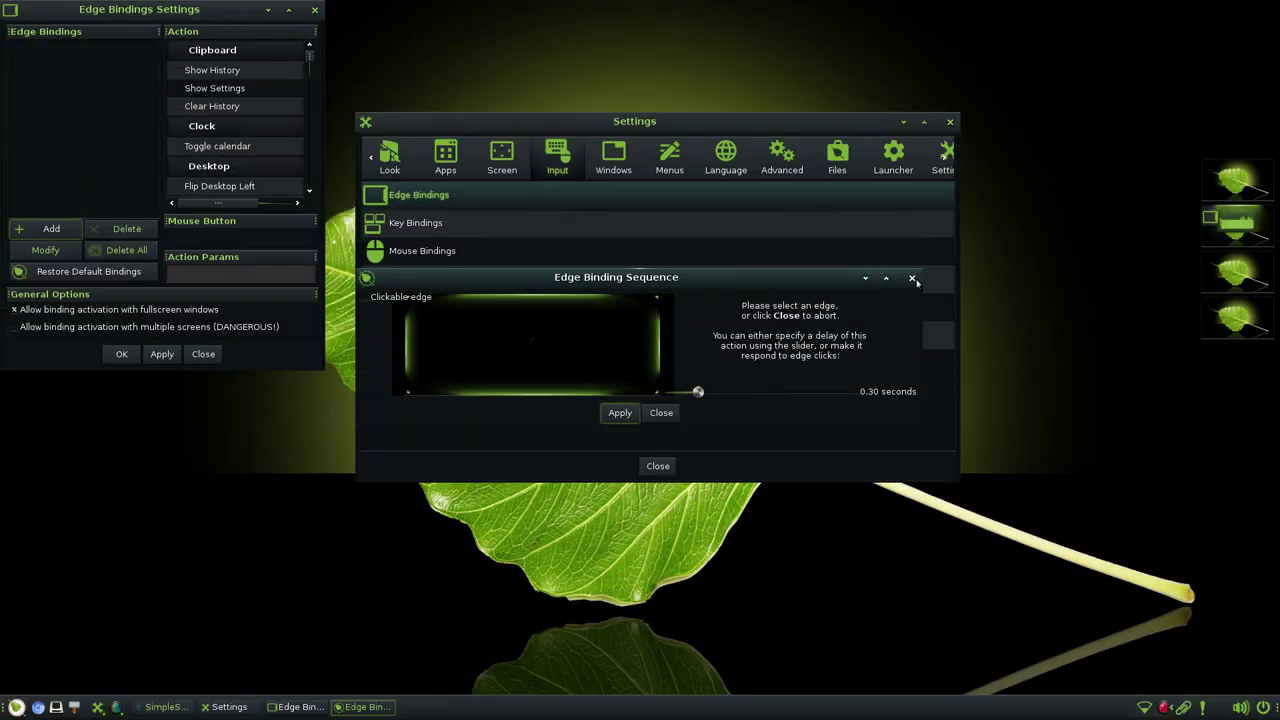
- Close the edge binding dialogs and check the Menu key entry in Key Bindings
click(912, 278)
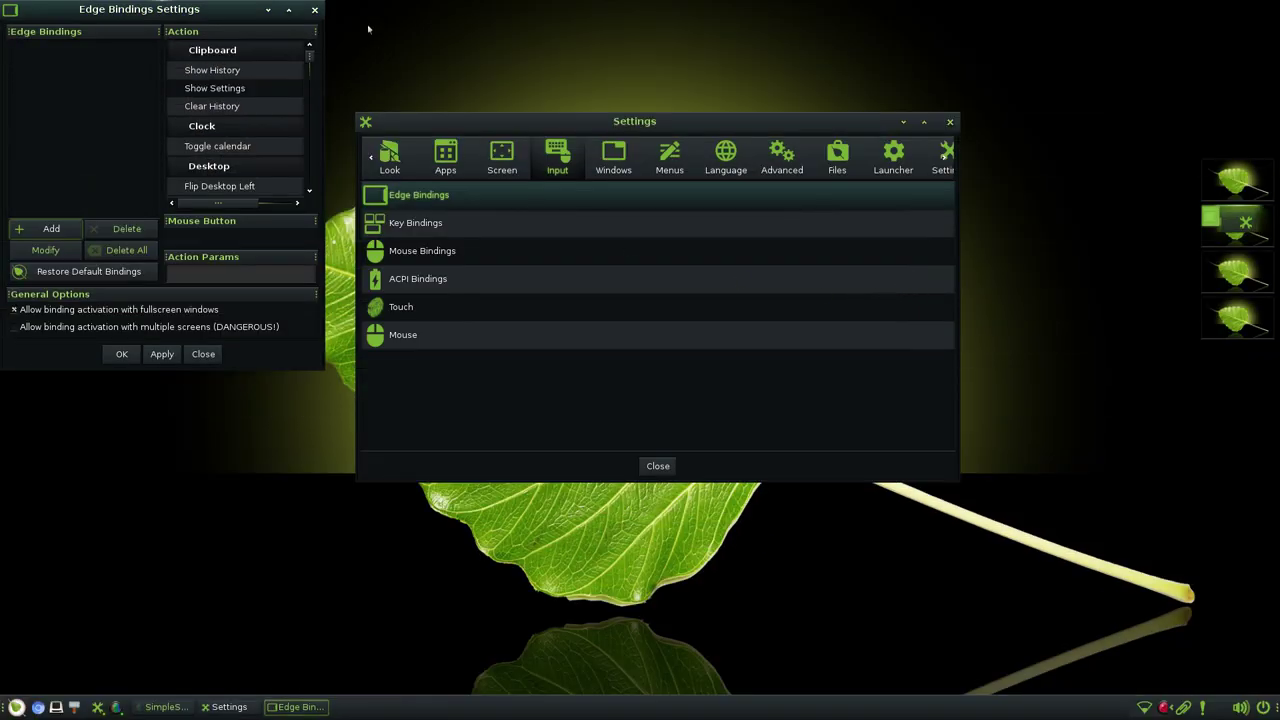
click(314, 9)
click(433, 222)
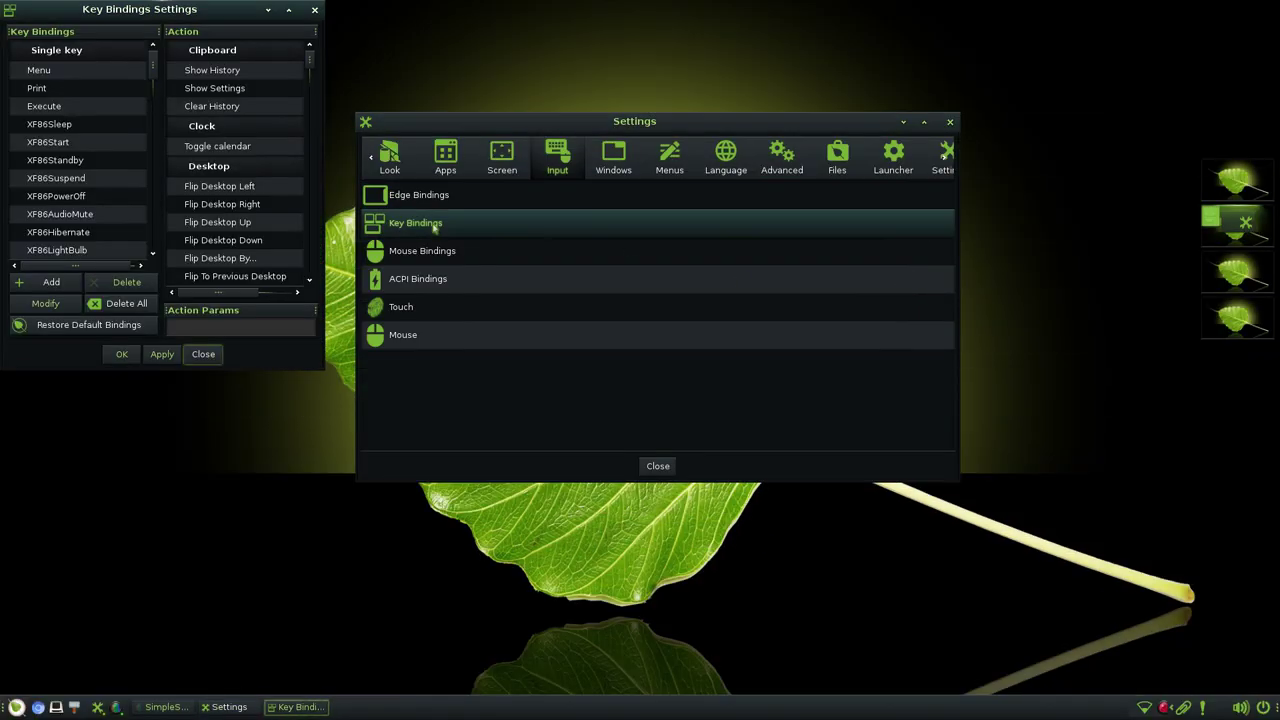
click(52, 72)
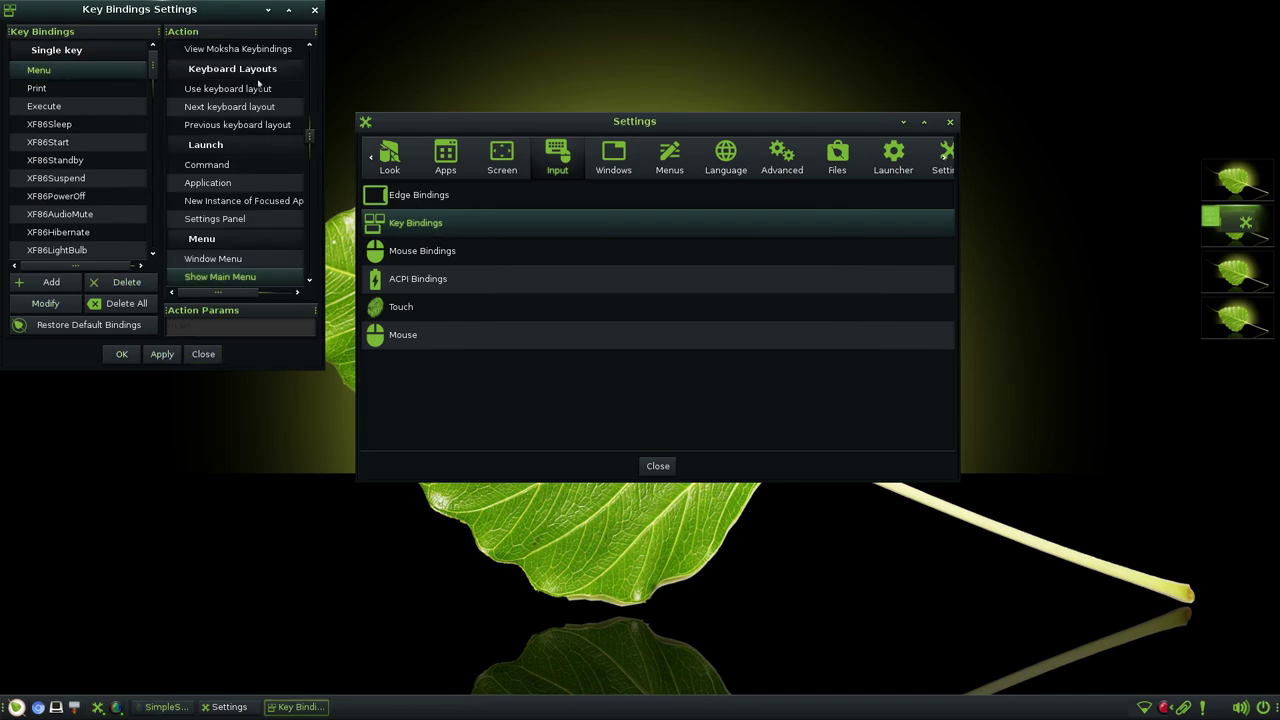
scroll(117, 160, down, 3)
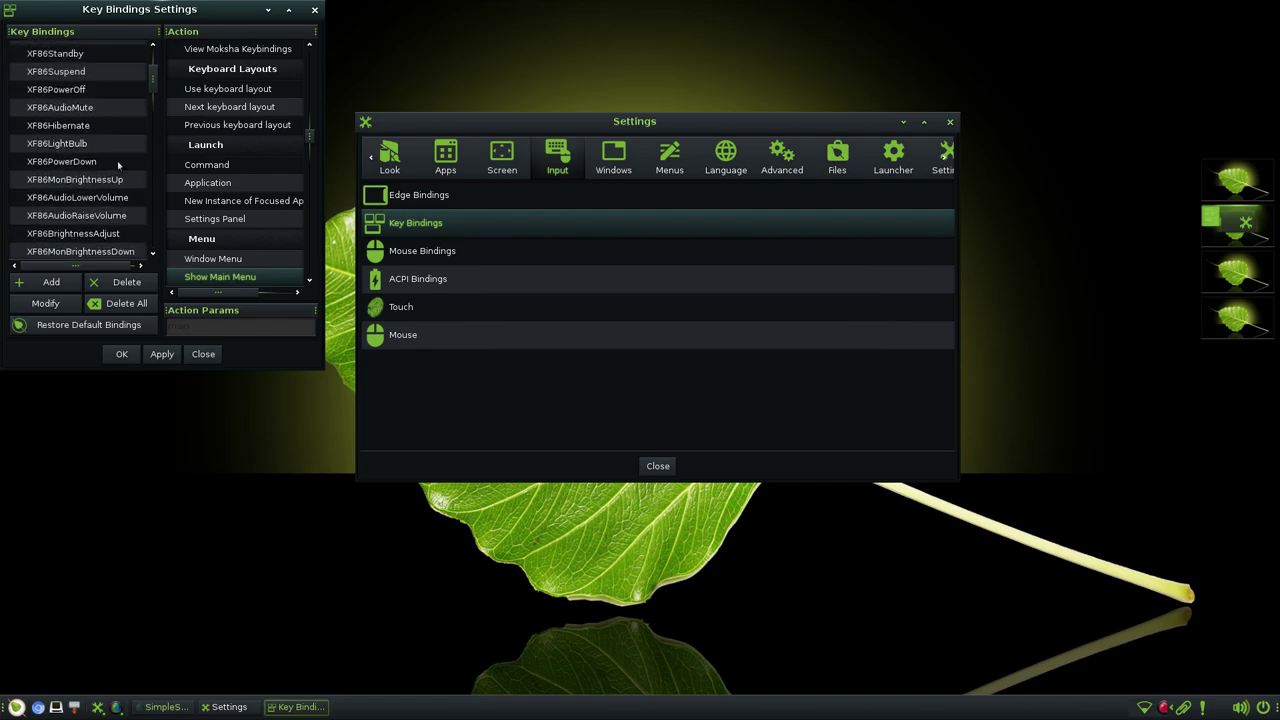
scroll(117, 165, up, 3)
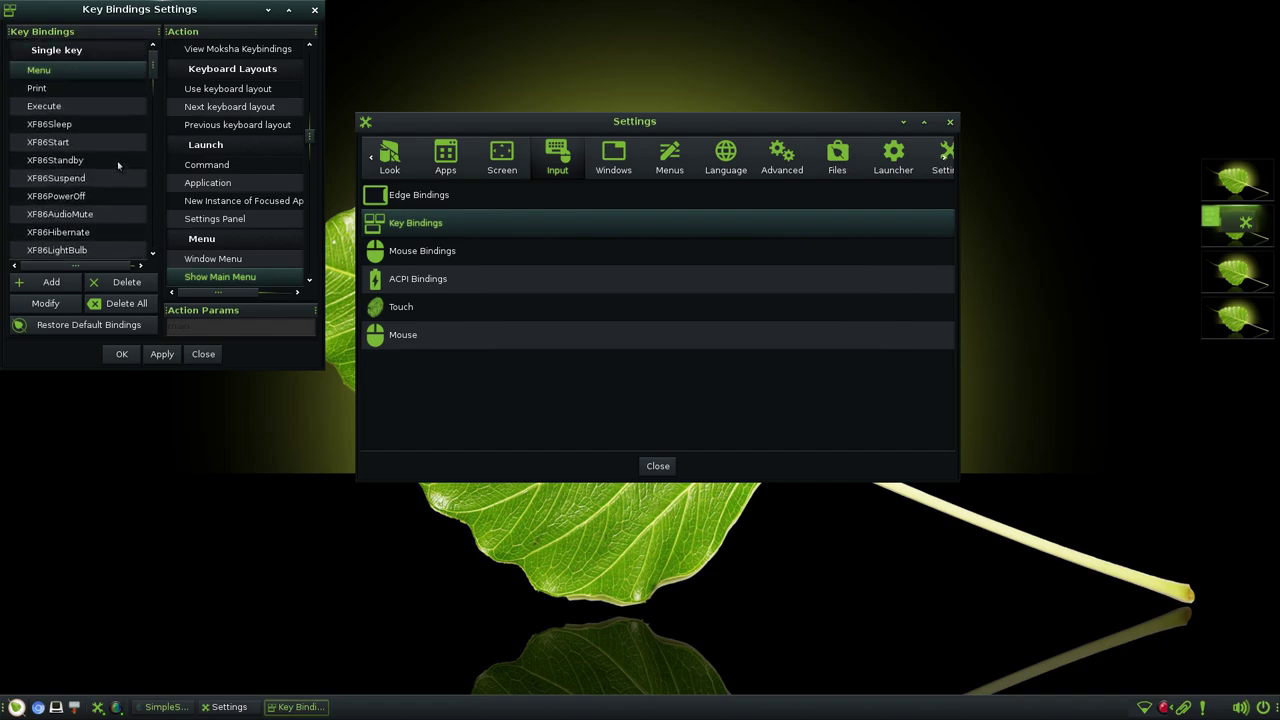
click(314, 9)
- Check the Left button, Left button + ALT, and Lid Closed bindings in Mouse and ACPI Bindings
click(452, 251)
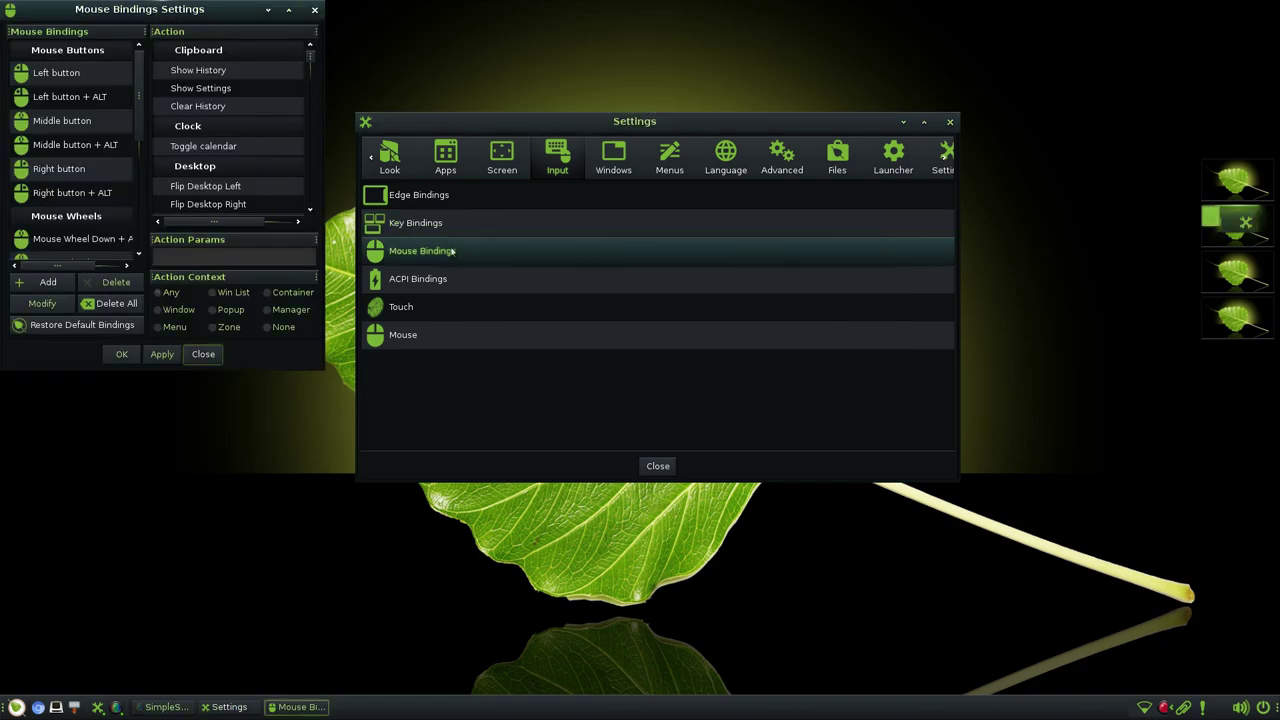
click(57, 70)
click(57, 95)
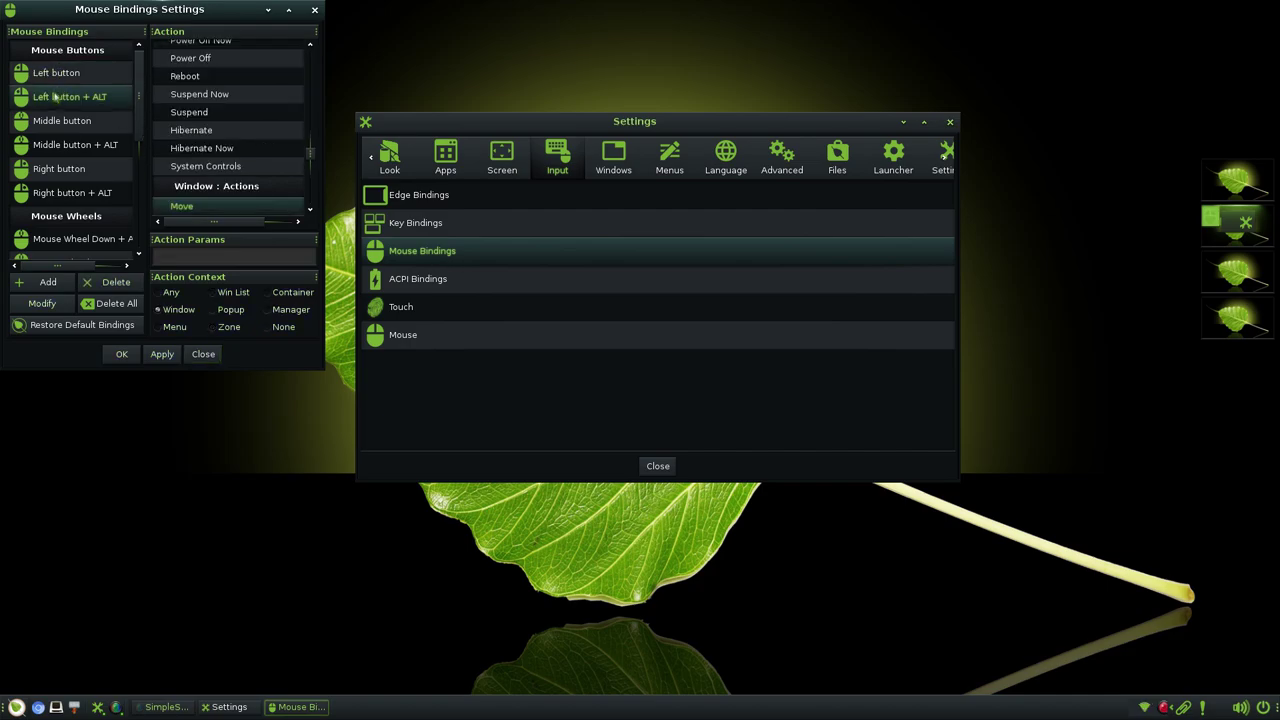
click(314, 10)
click(445, 280)
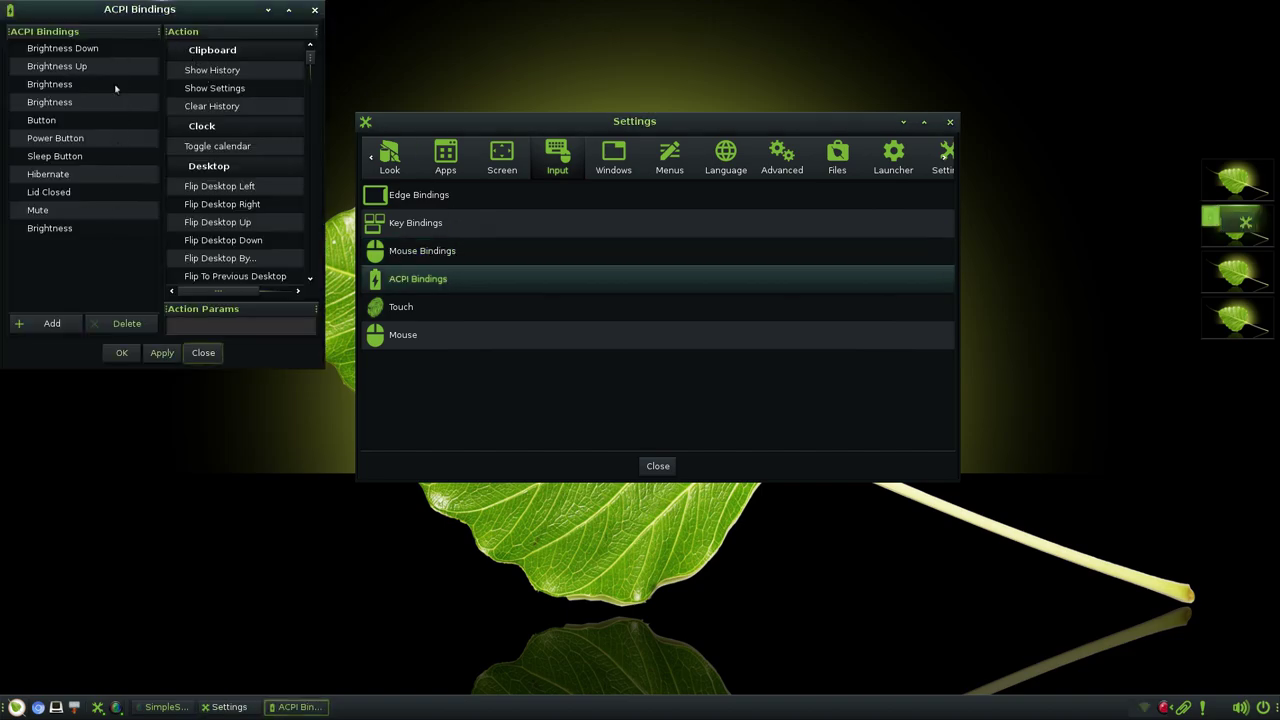
click(60, 191)
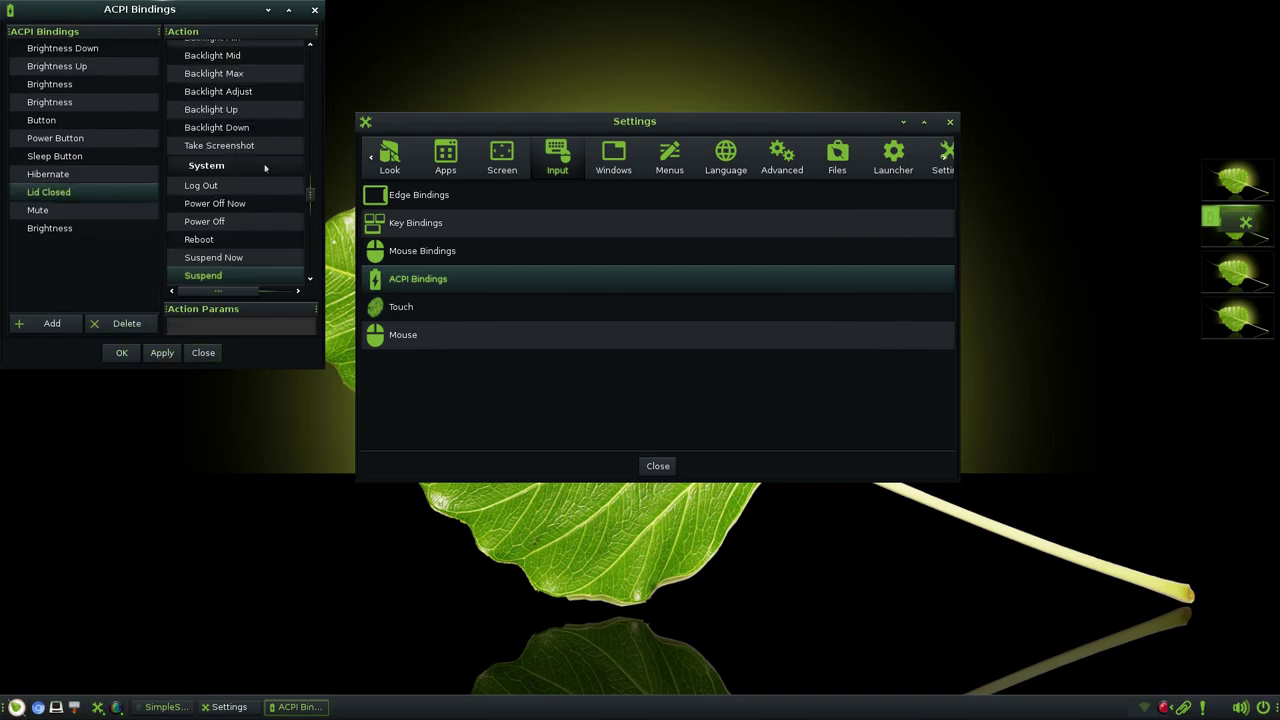
click(315, 10)
- Glance at the Touch settings, then open Mouse settings
click(430, 312)
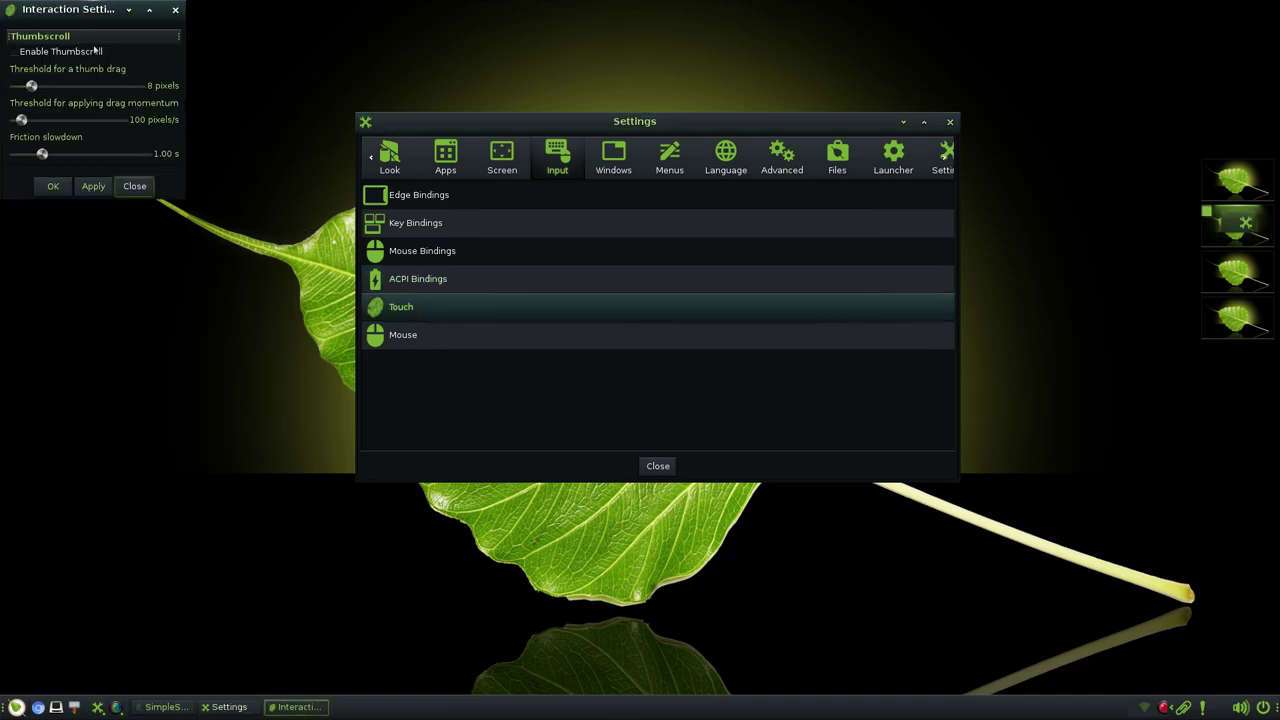
click(175, 10)
click(443, 336)
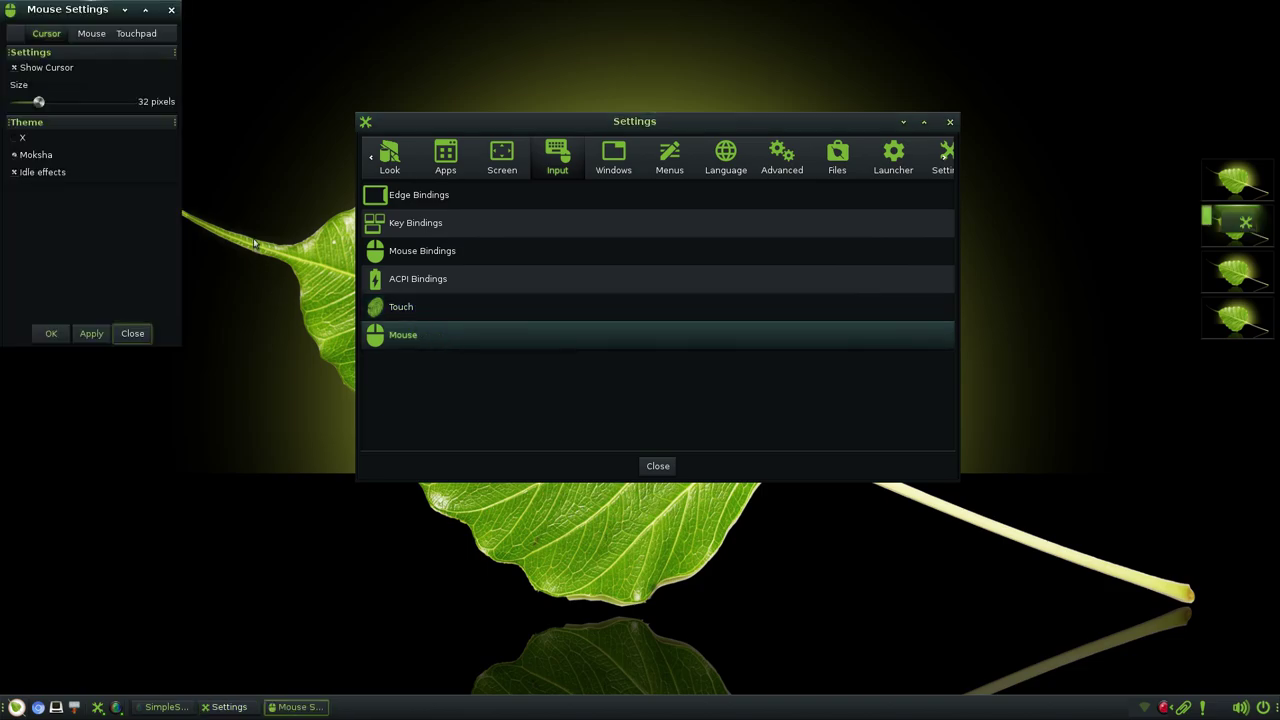
- Close Mouse settings and browse the Window Display placement, shading and screen limits tabs
click(171, 10)
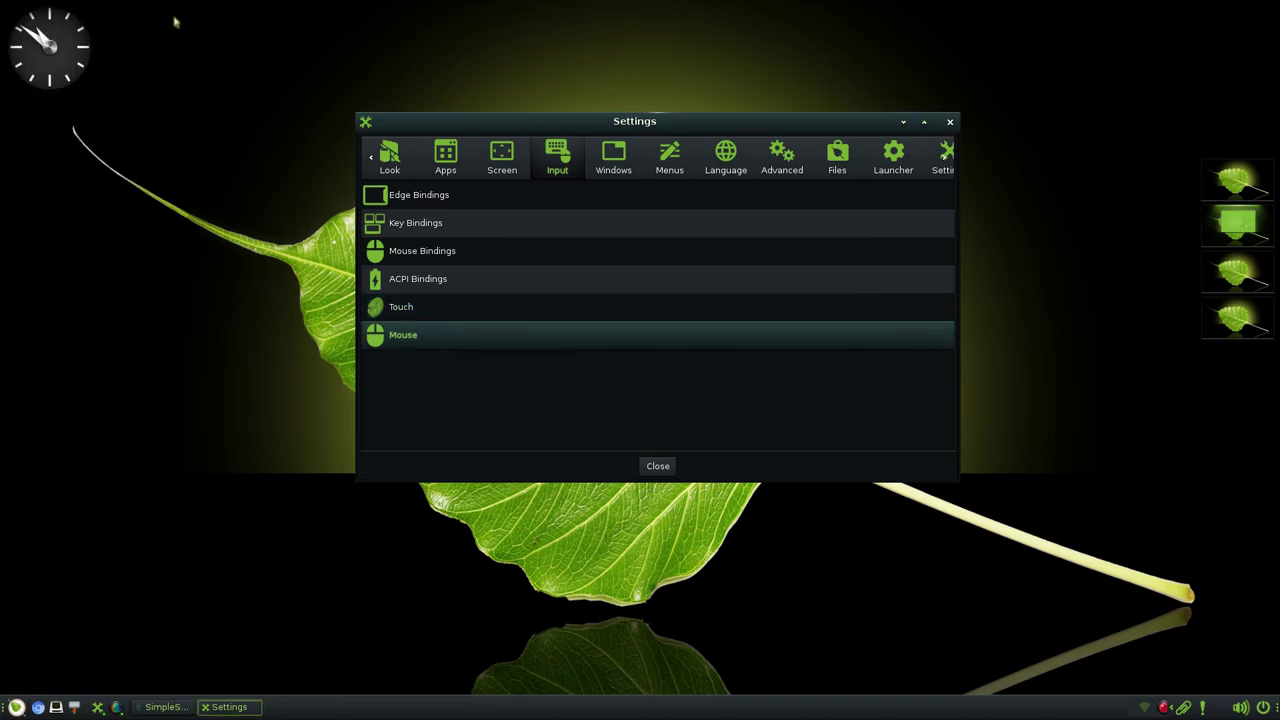
click(611, 165)
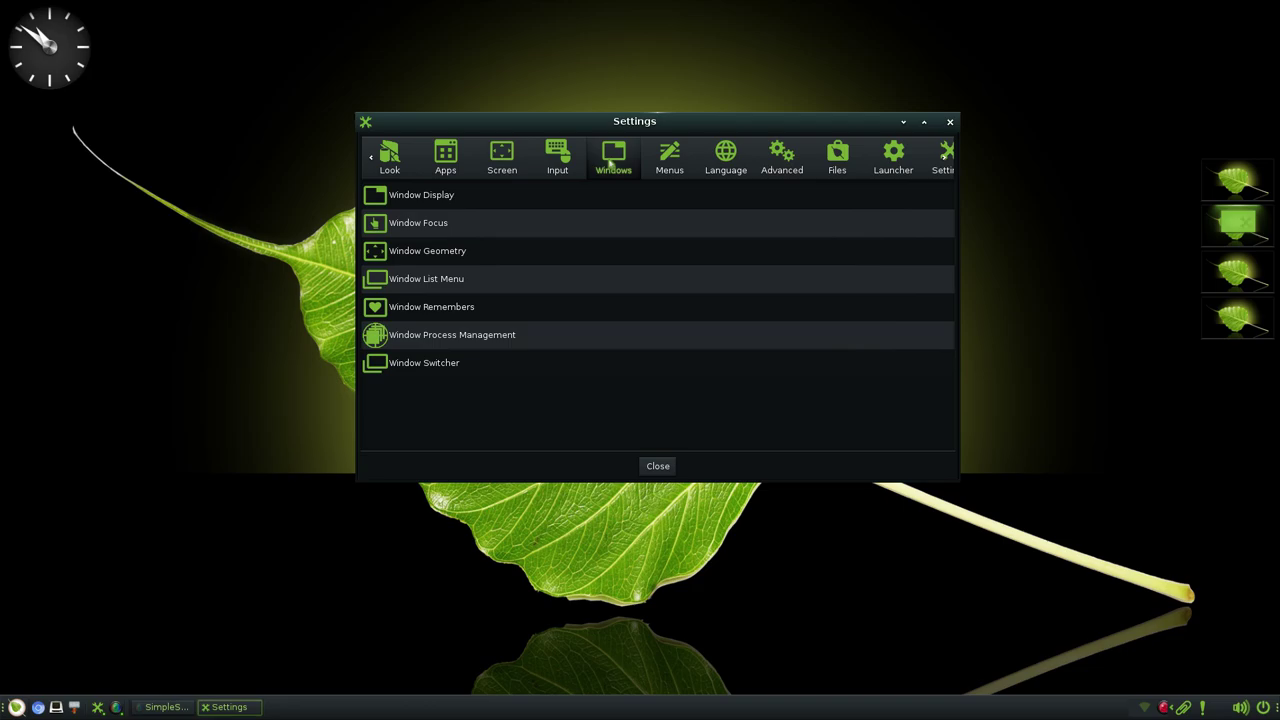
click(454, 195)
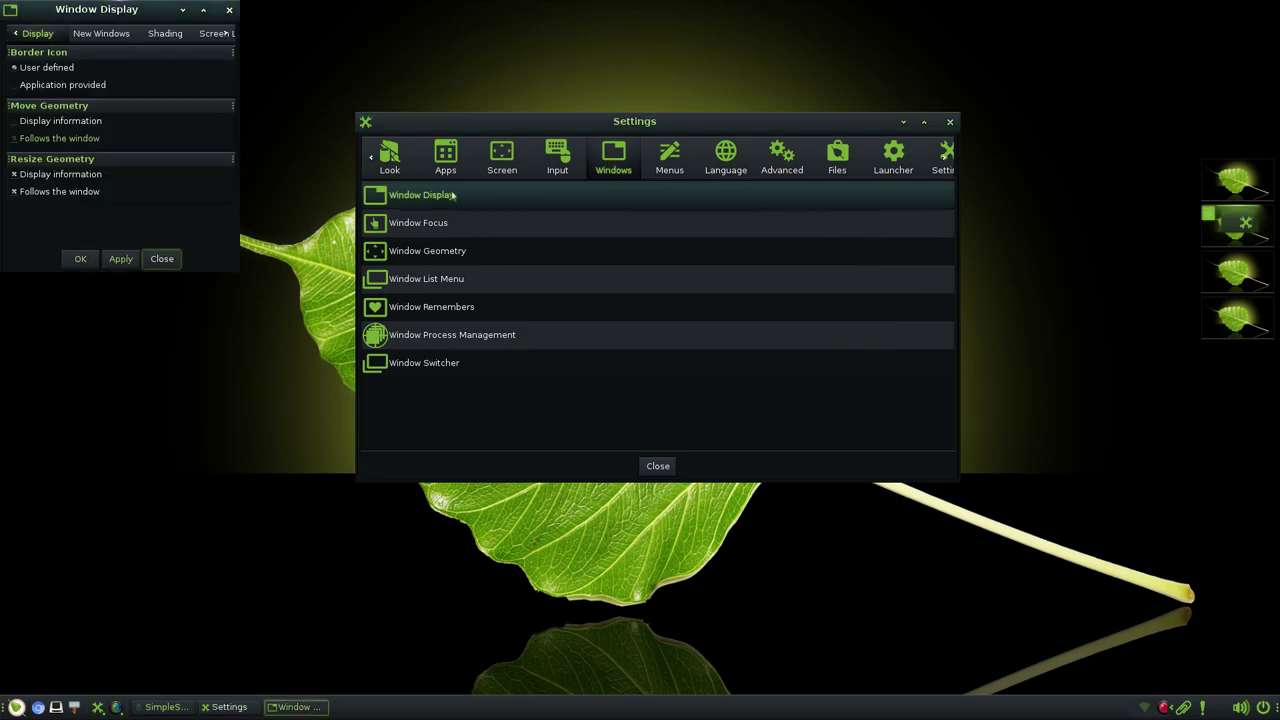
click(103, 34)
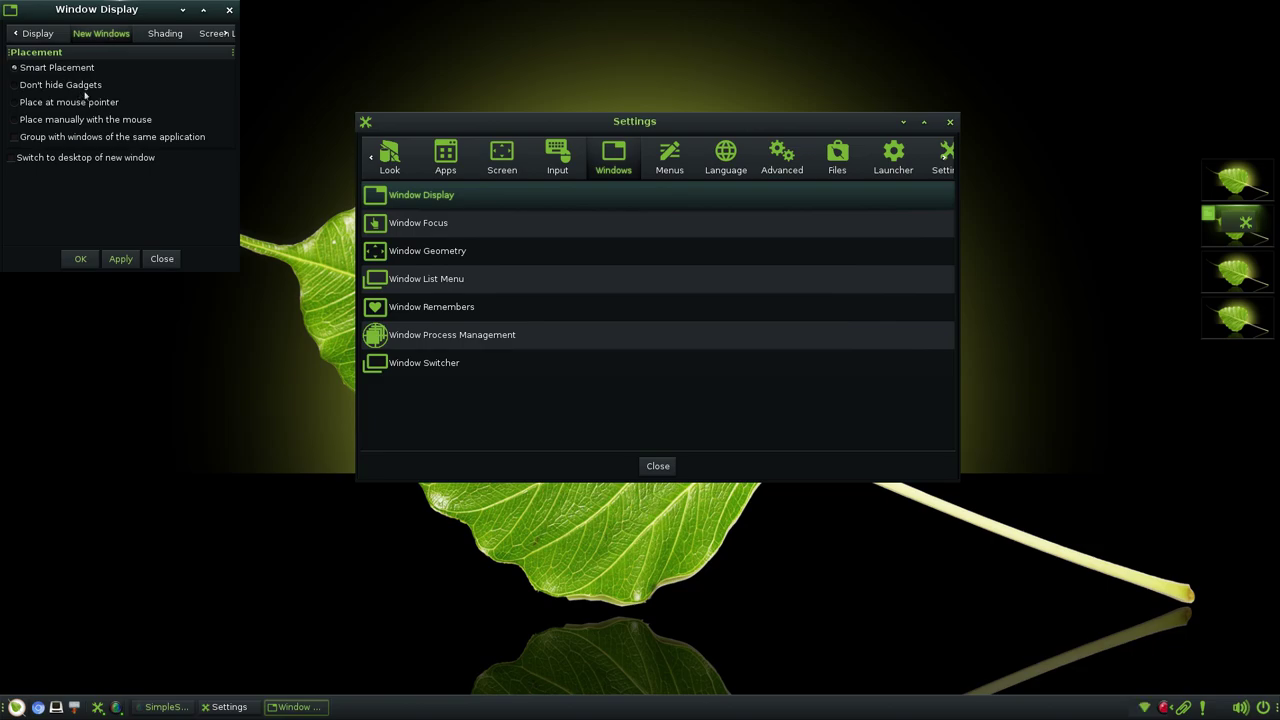
click(172, 37)
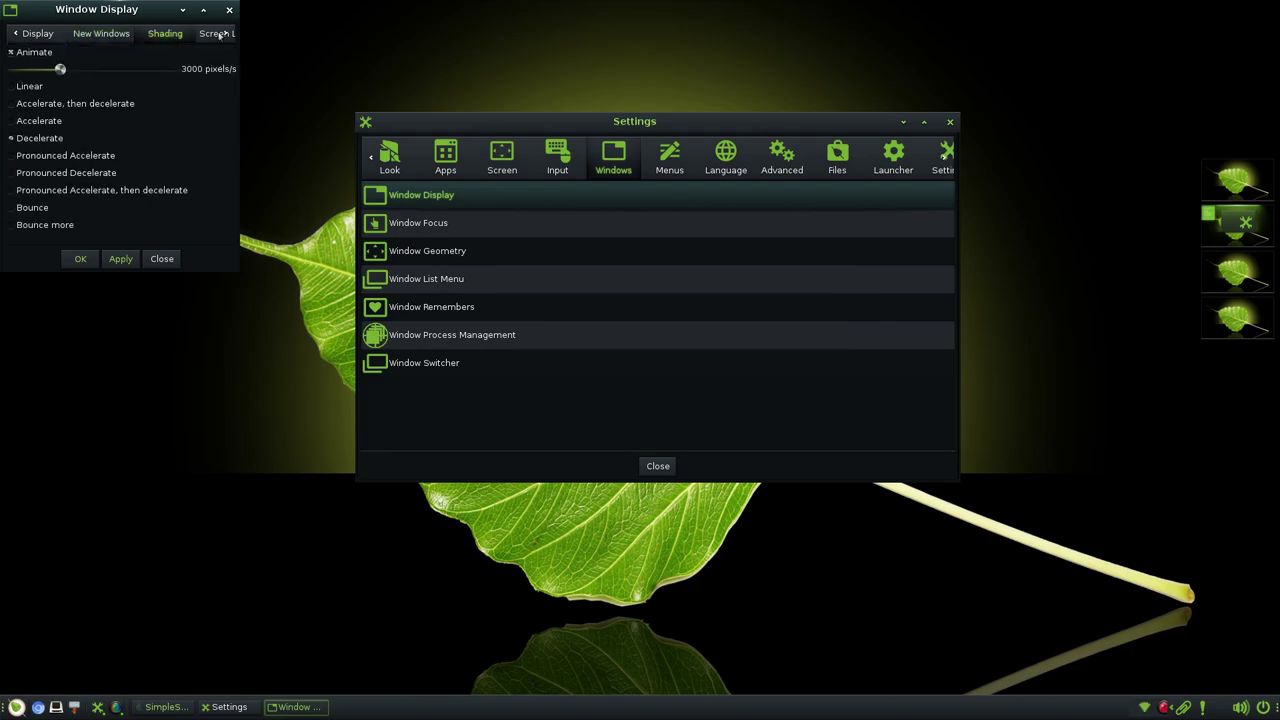
click(220, 34)
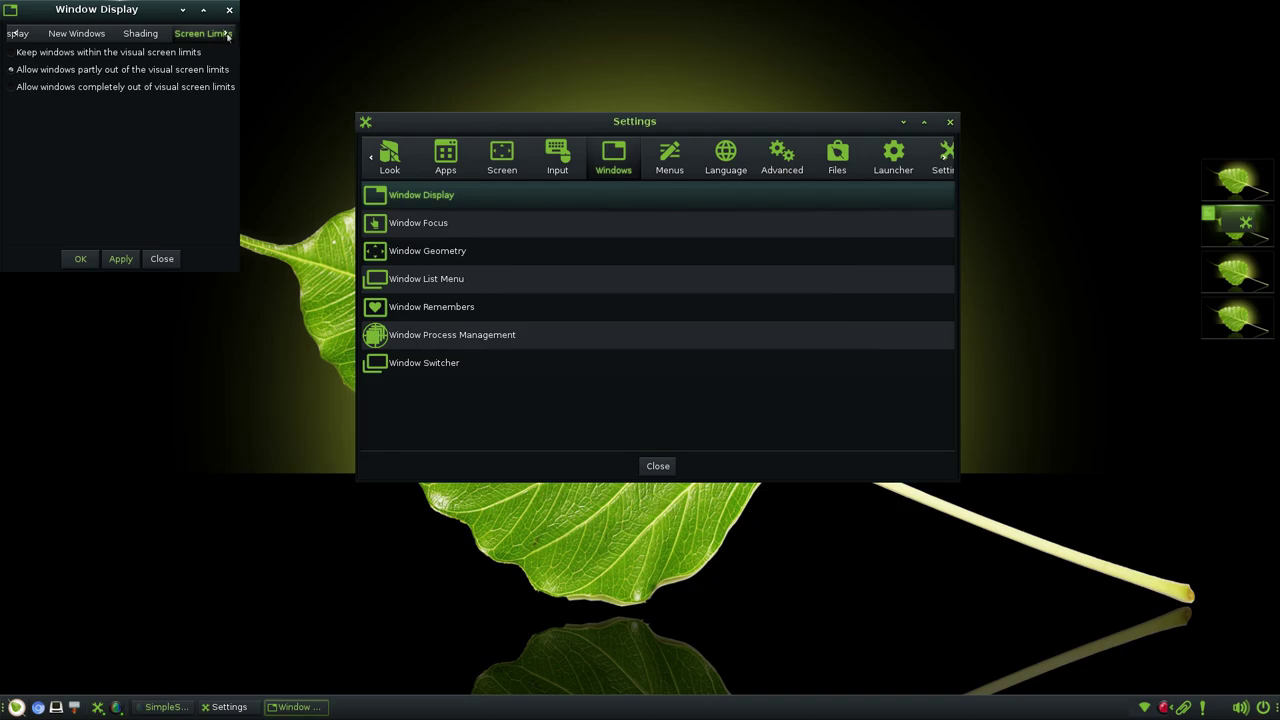
click(229, 10)
- Review Window Focus, then browse Window Geometry's maximization, keyboard and automation tabs
click(438, 224)
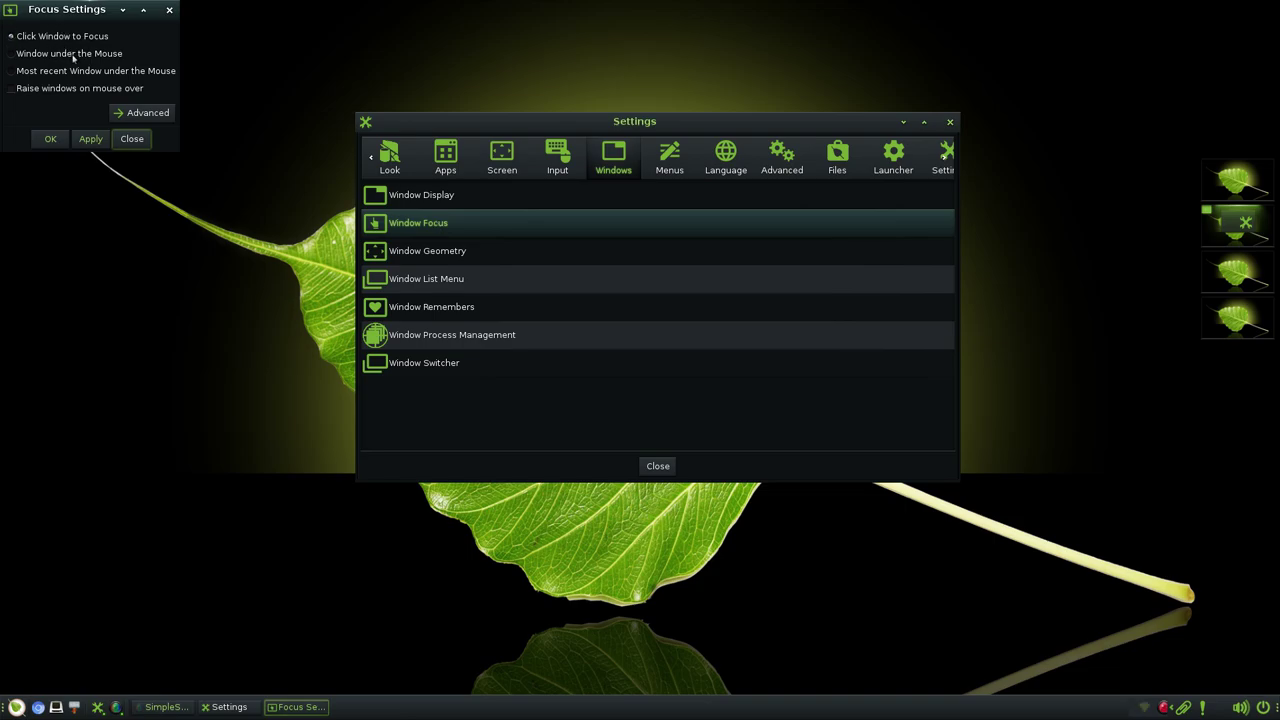
click(132, 138)
click(437, 256)
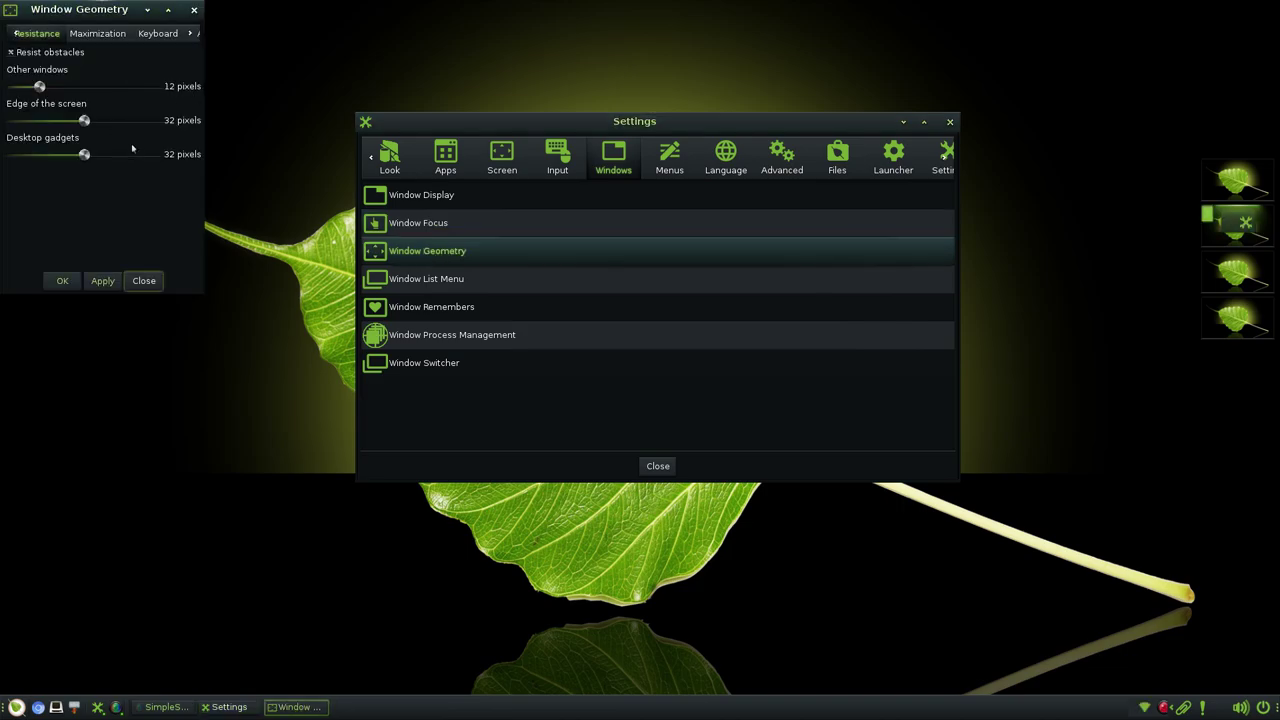
click(114, 36)
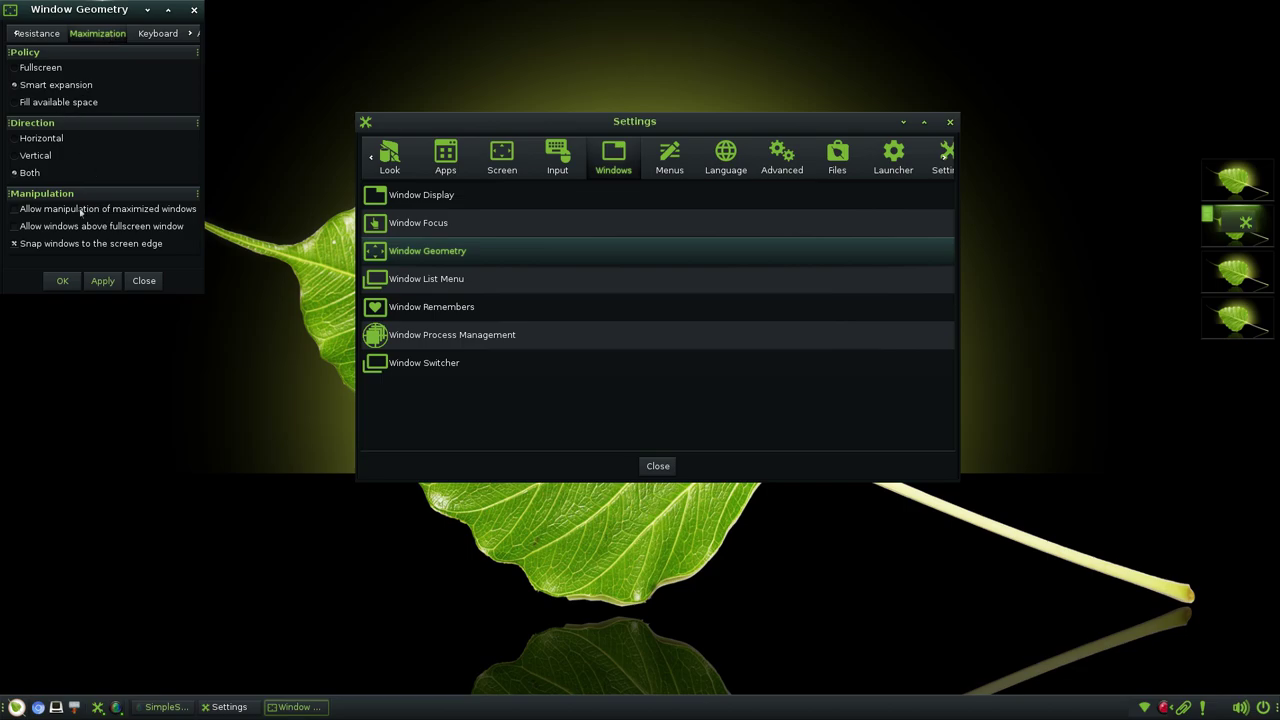
click(160, 34)
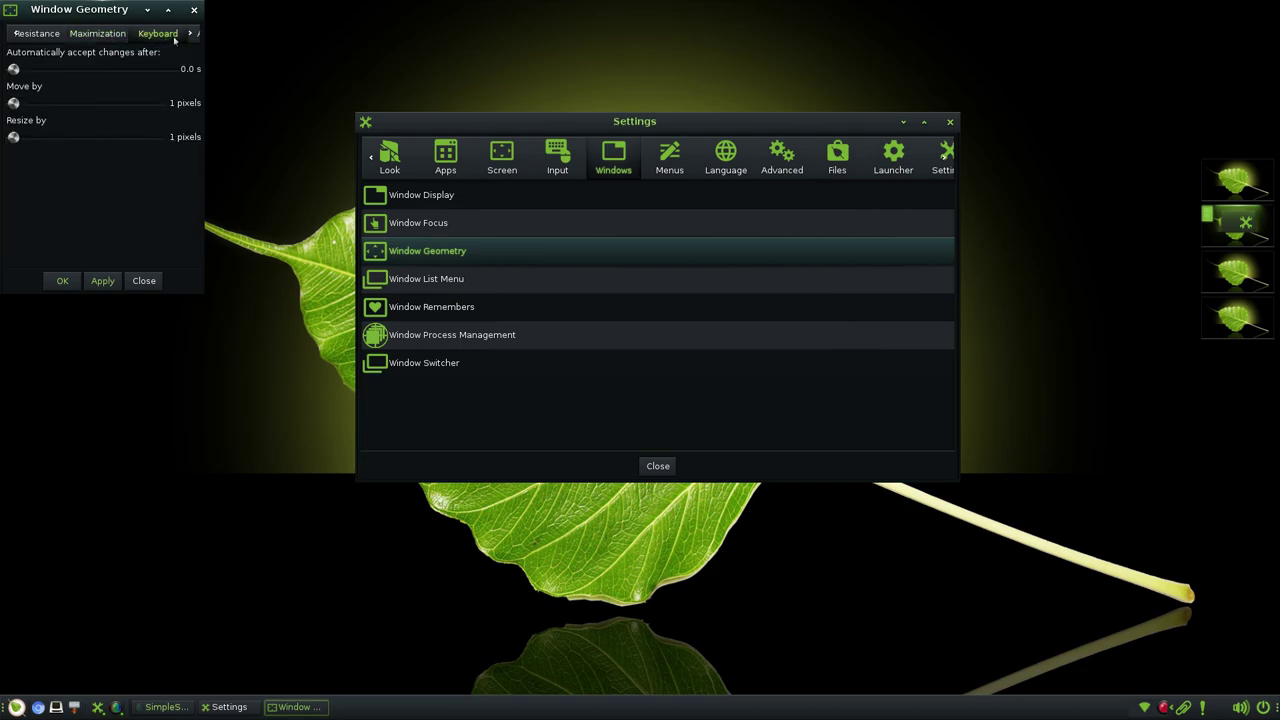
click(191, 34)
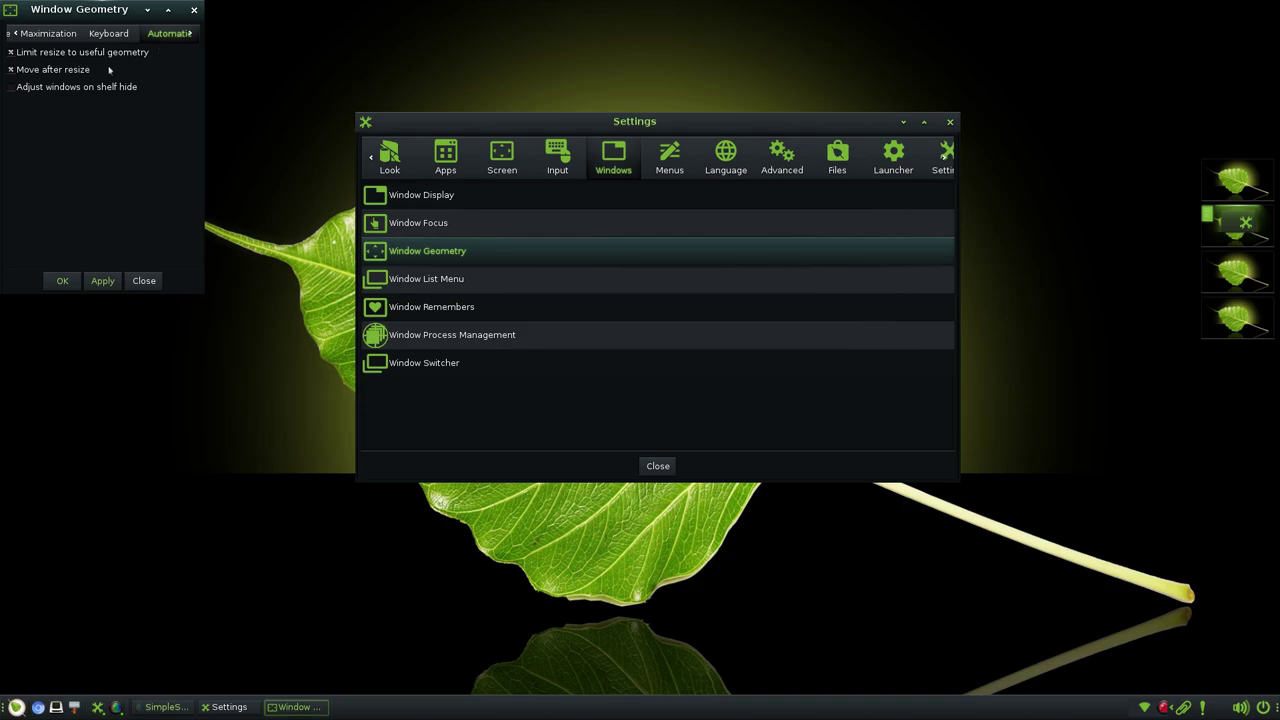
click(194, 10)
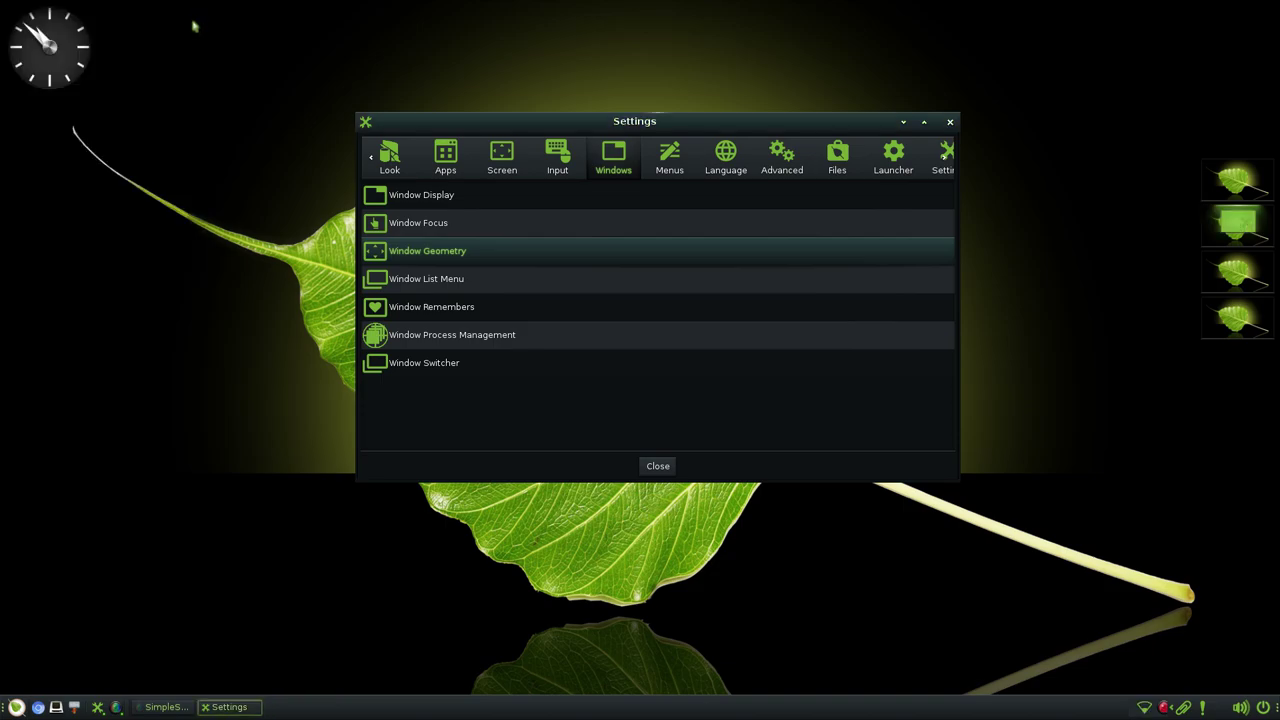
- Launch Synaptic Package Manager from Applications > System Tools in the main menu
click(426, 285)
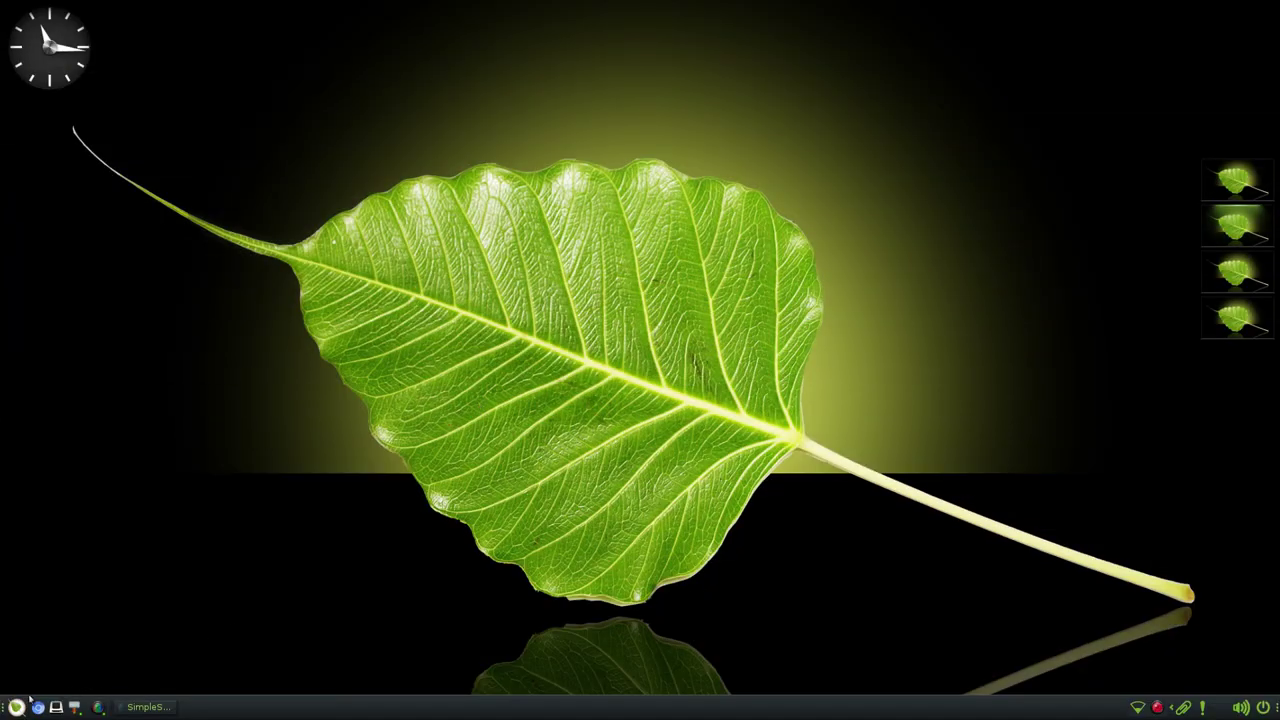
click(16, 707)
mouse_move(84, 562)
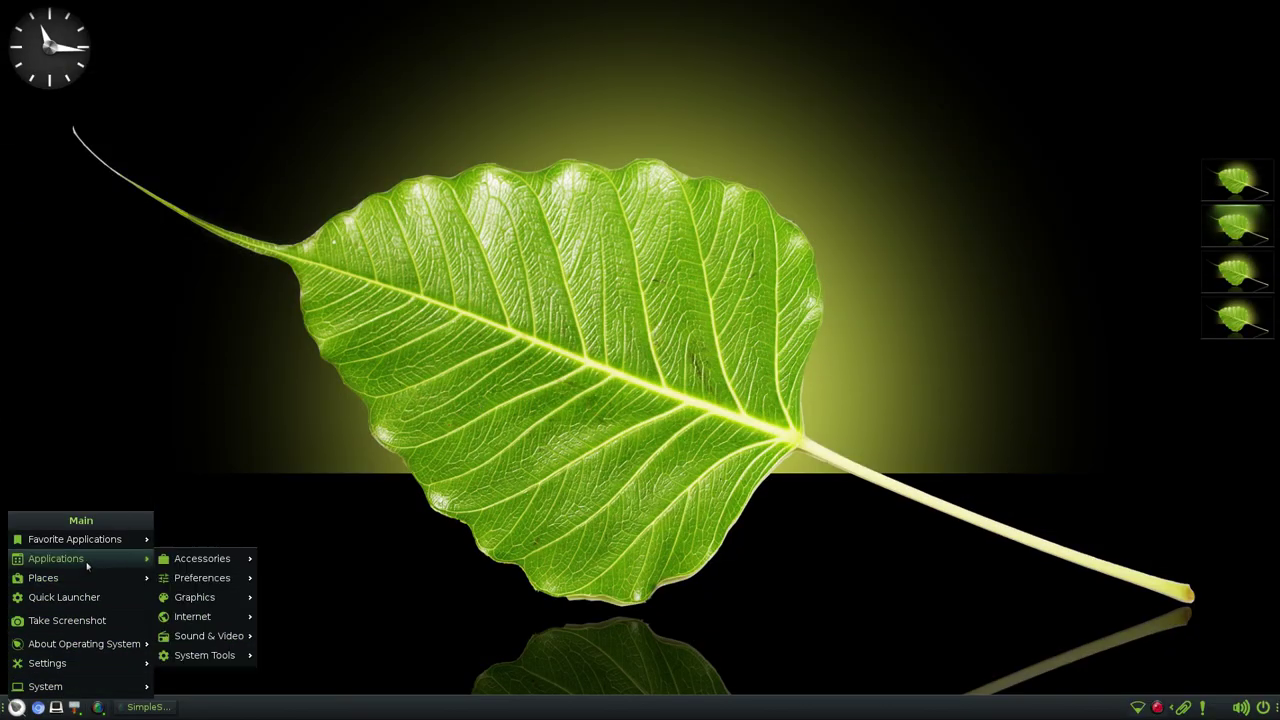
mouse_move(222, 585)
mouse_move(230, 658)
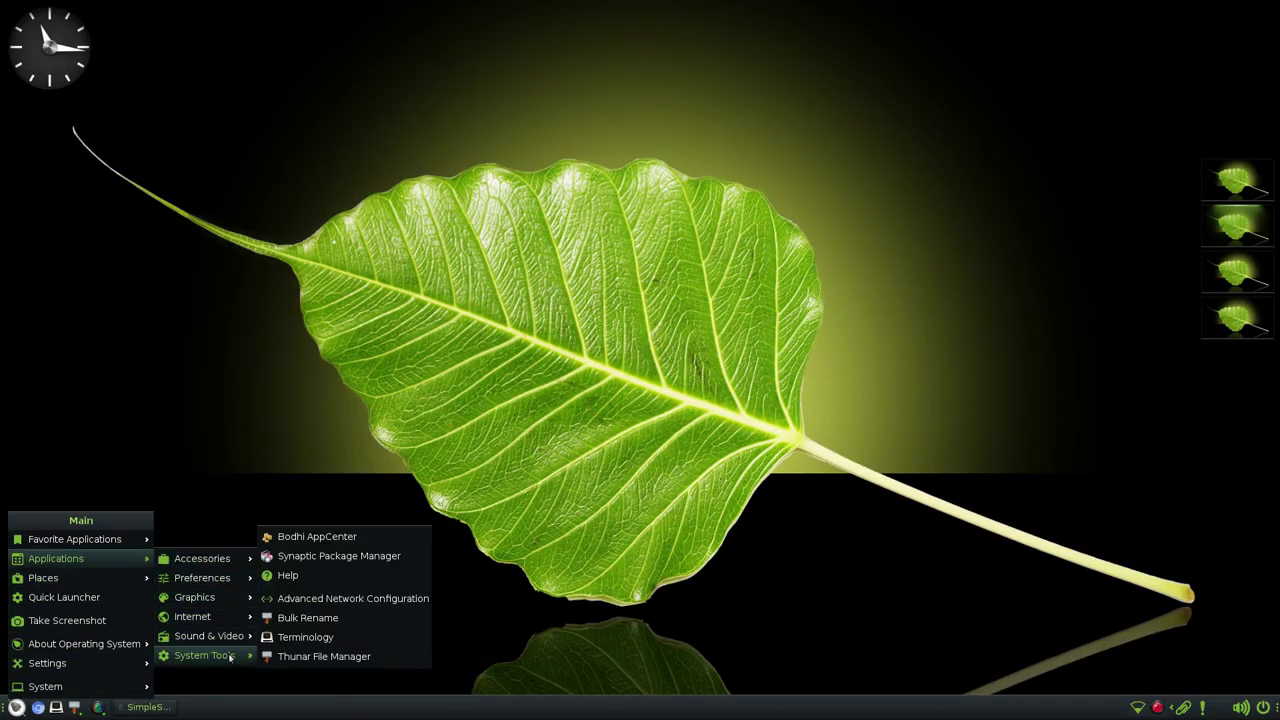
click(314, 557)
- Start Synaptic with the account password, then widen its window and enlarge the package list
text(password)
key(Return)
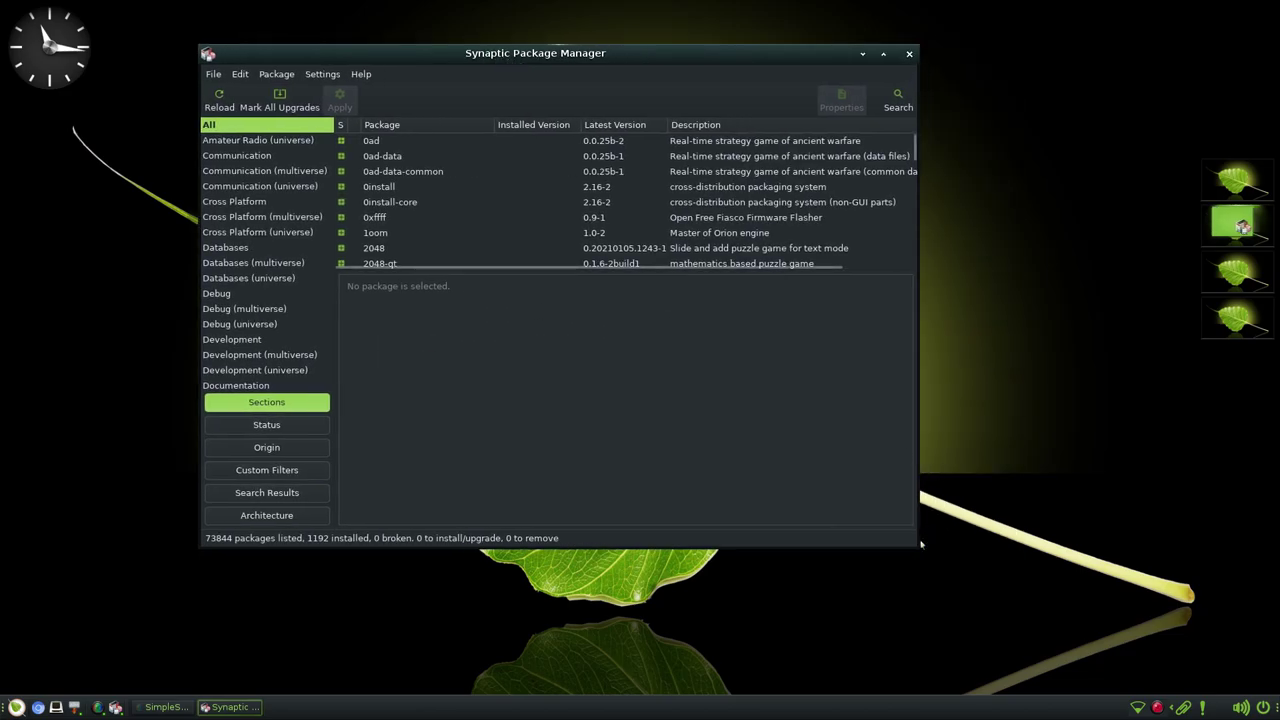
drag(922, 552, 1059, 653)
drag(575, 312, 575, 396)
- Read the descriptions of the 0ad, 0ad-data, 0xffff and 2048 packages
click(424, 145)
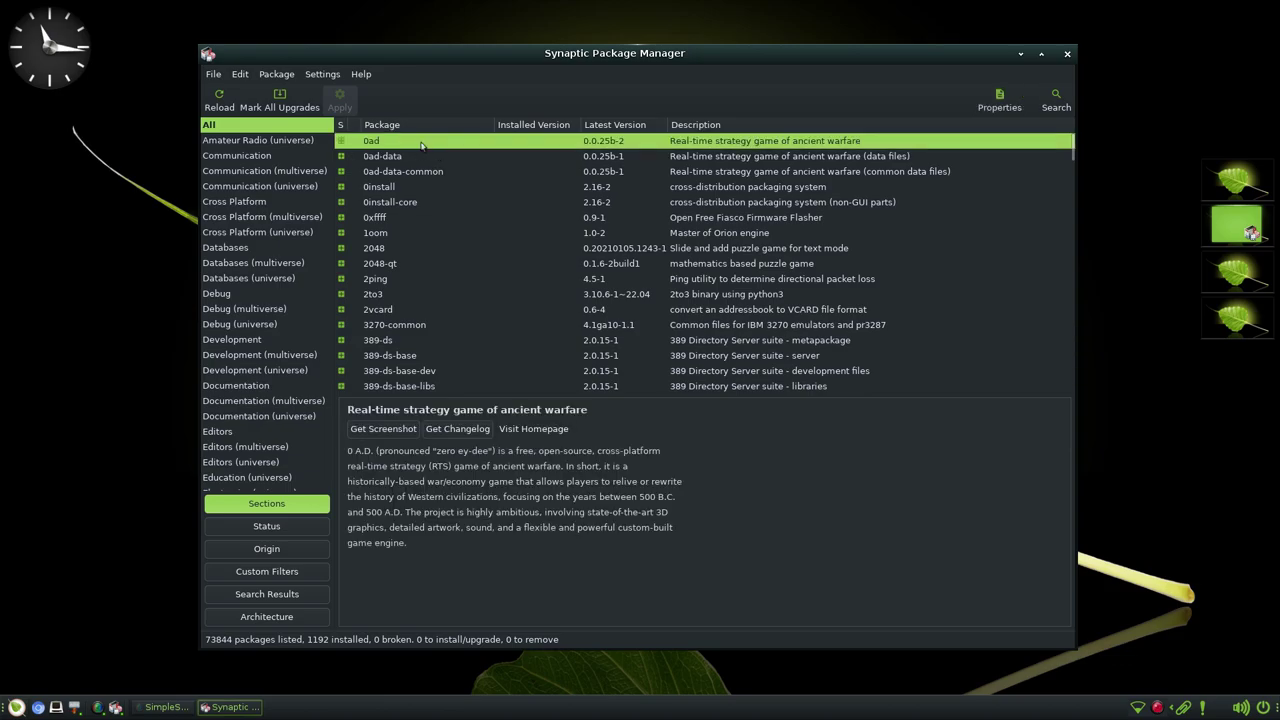
triple_click(398, 454)
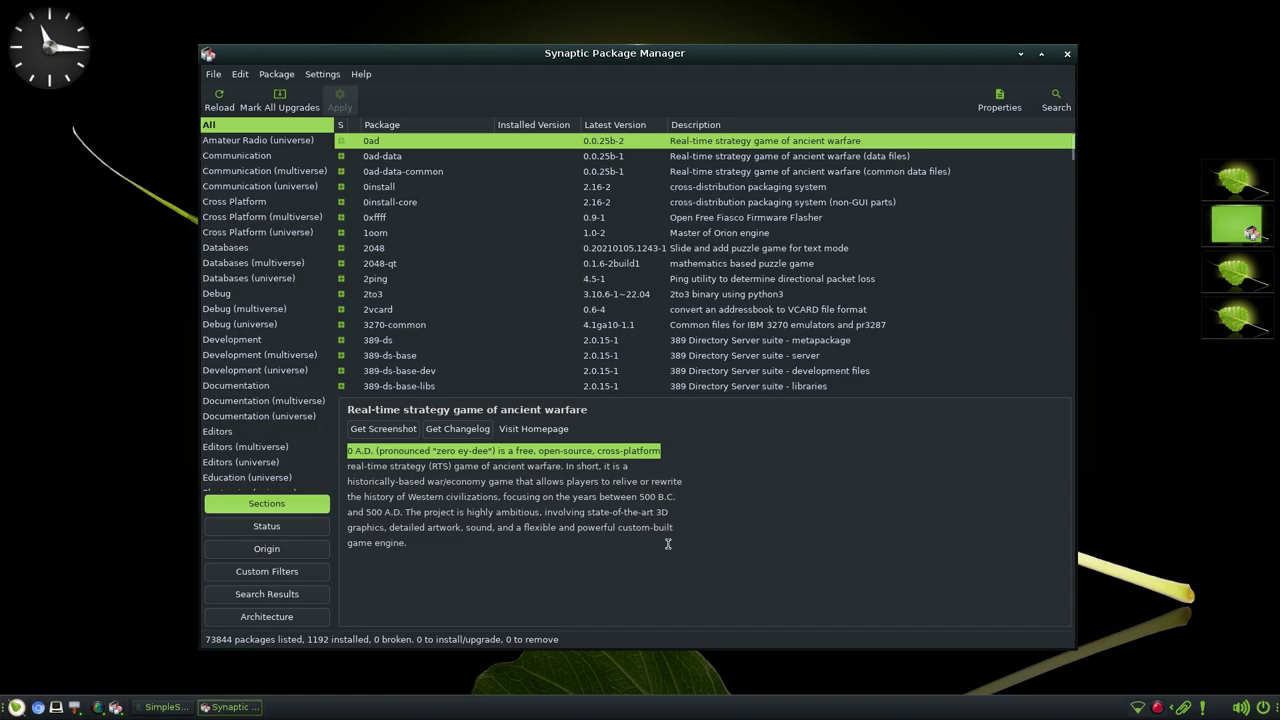
click(378, 158)
click(386, 217)
click(390, 248)
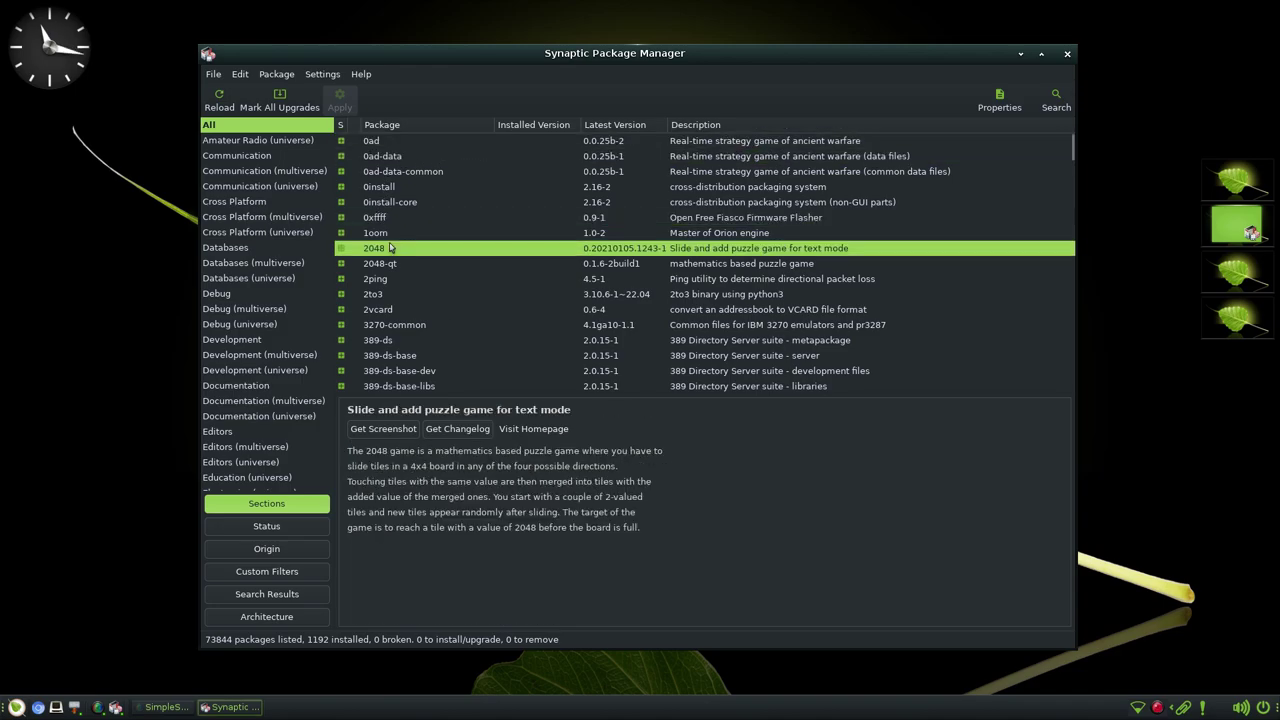
scroll(440, 335, down, 10)
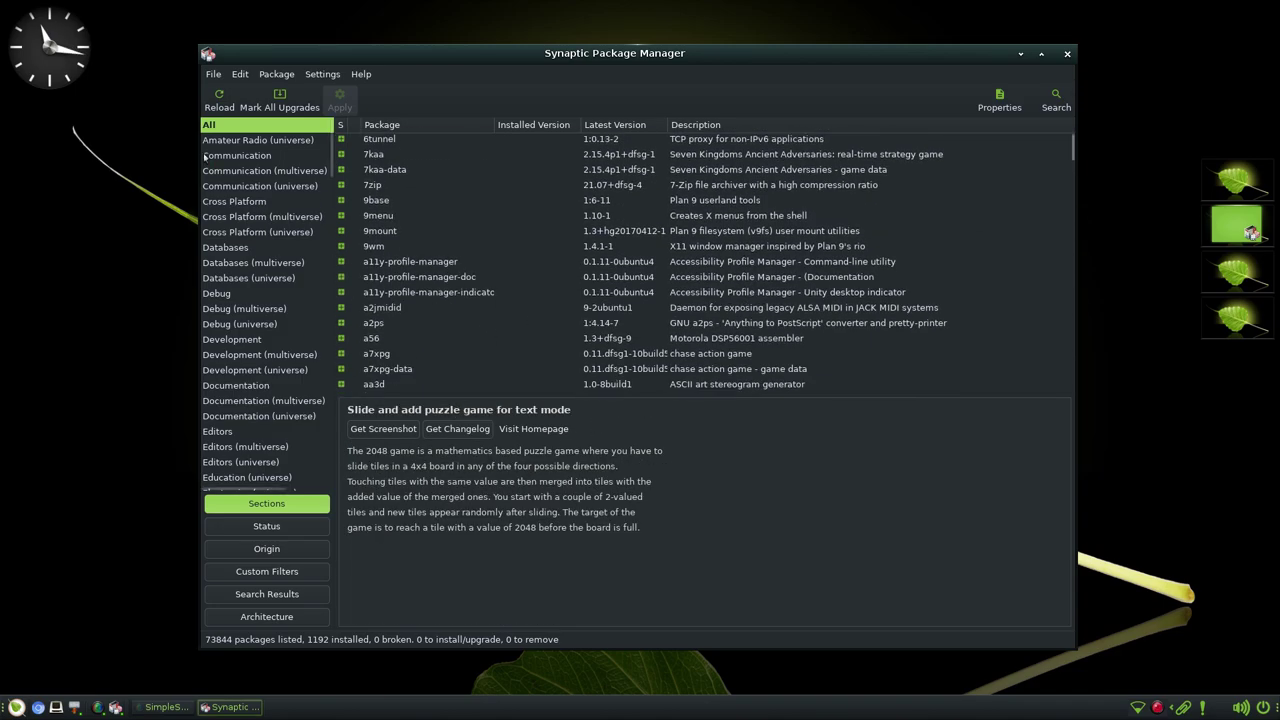
scroll(437, 345, down, 5)
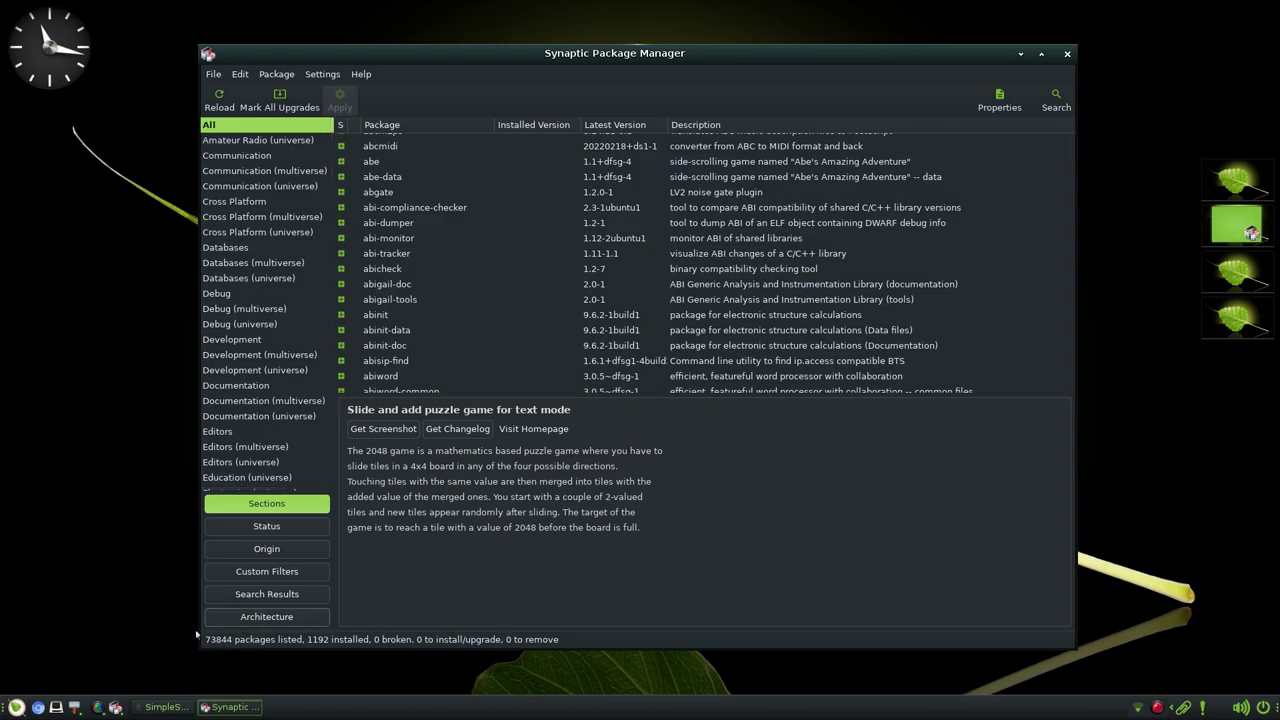
- Try the Status, Origin and Custom filters, list Not installed packages (72652), then return to Sections
click(266, 526)
click(286, 550)
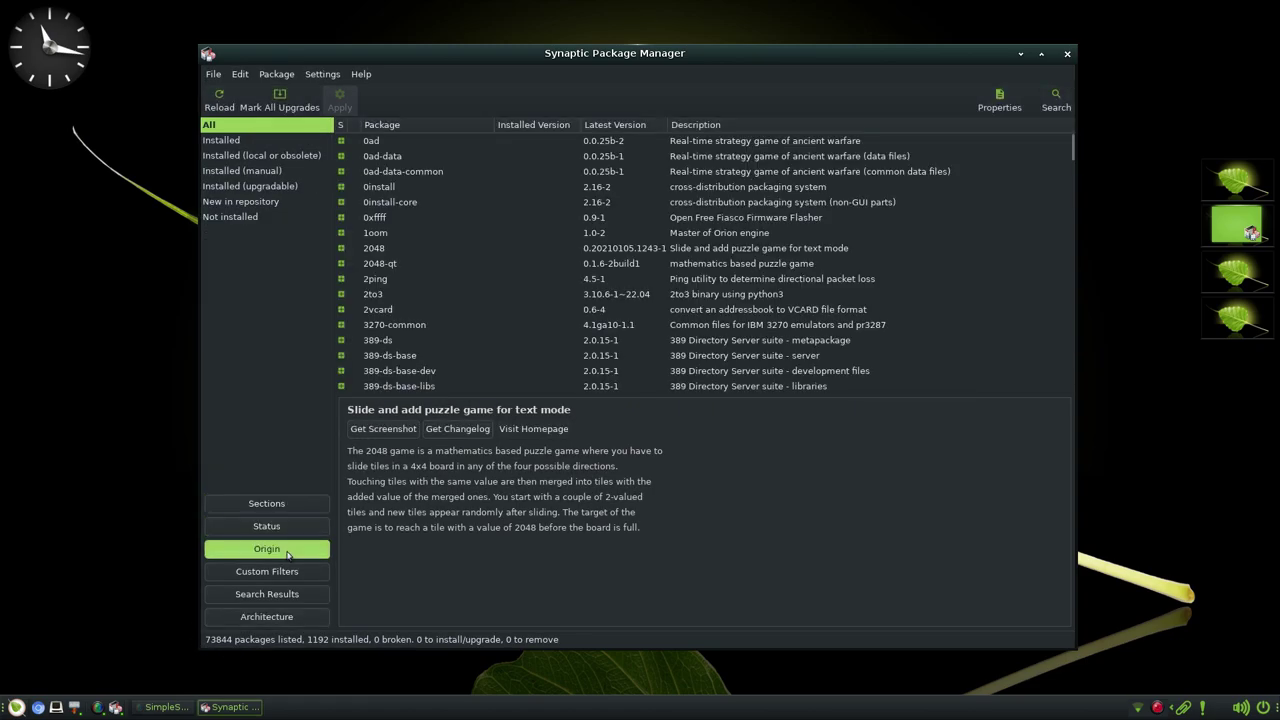
click(290, 571)
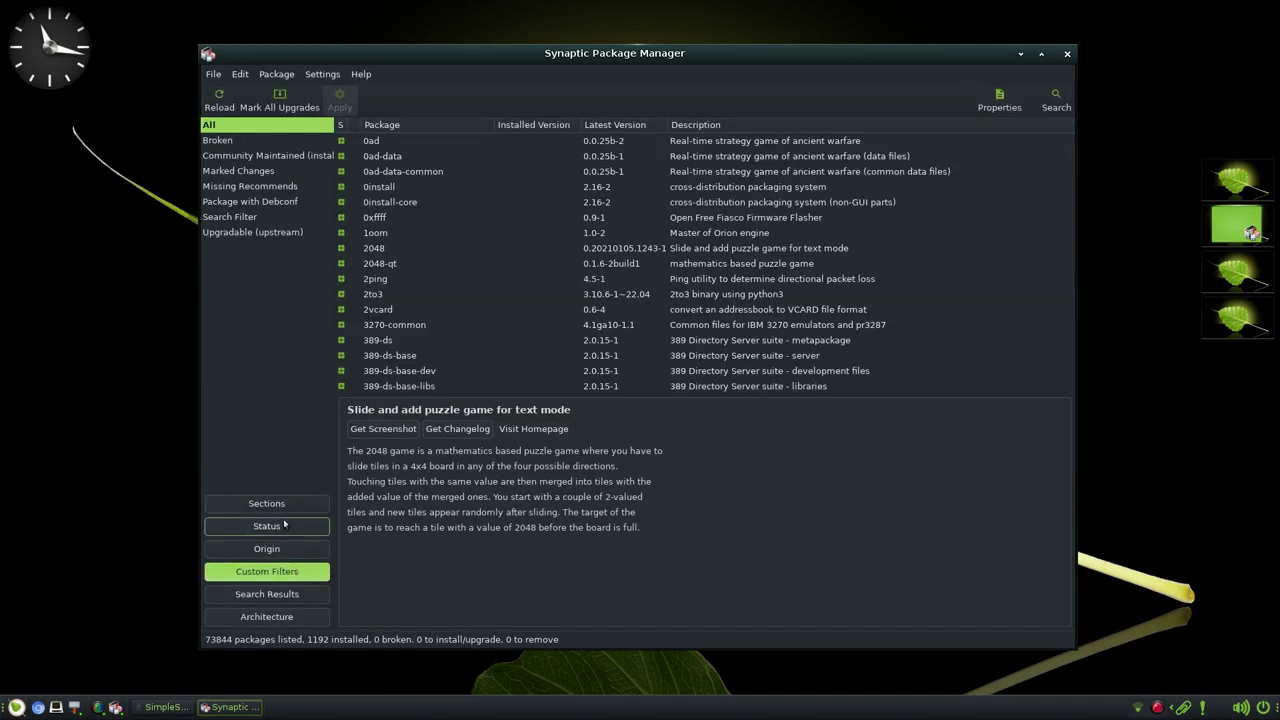
click(277, 519)
click(286, 157)
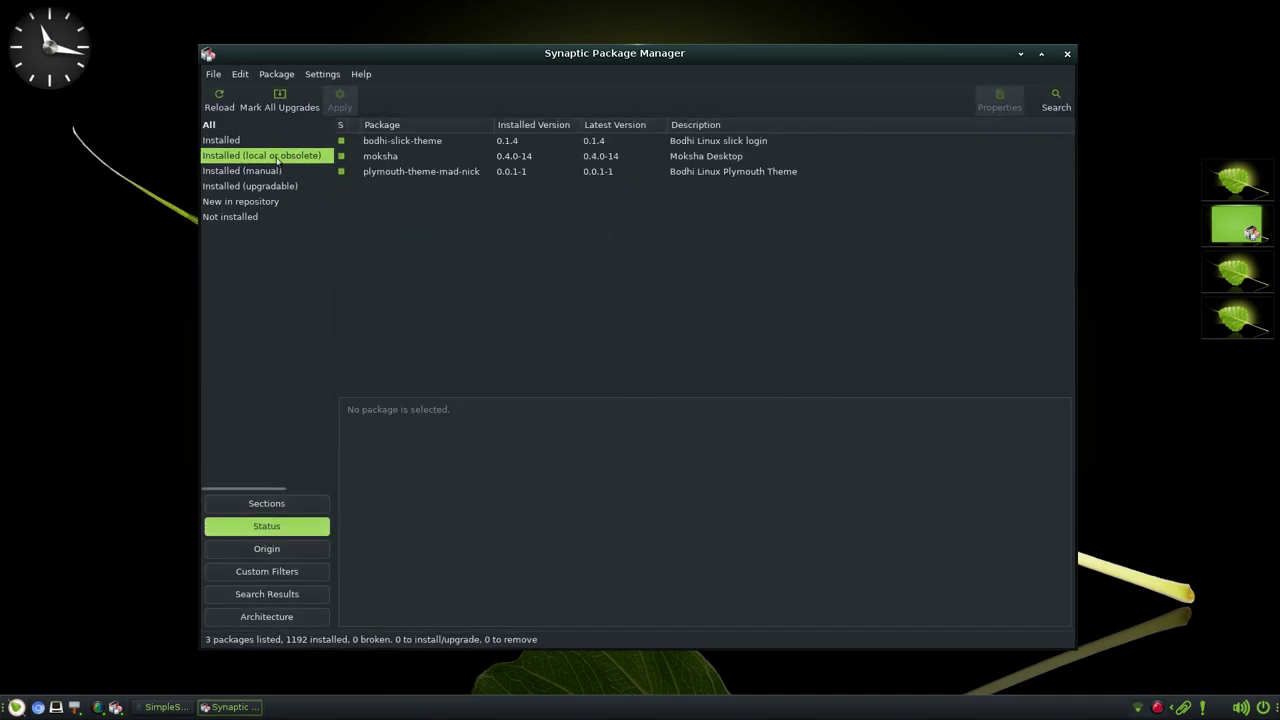
click(265, 202)
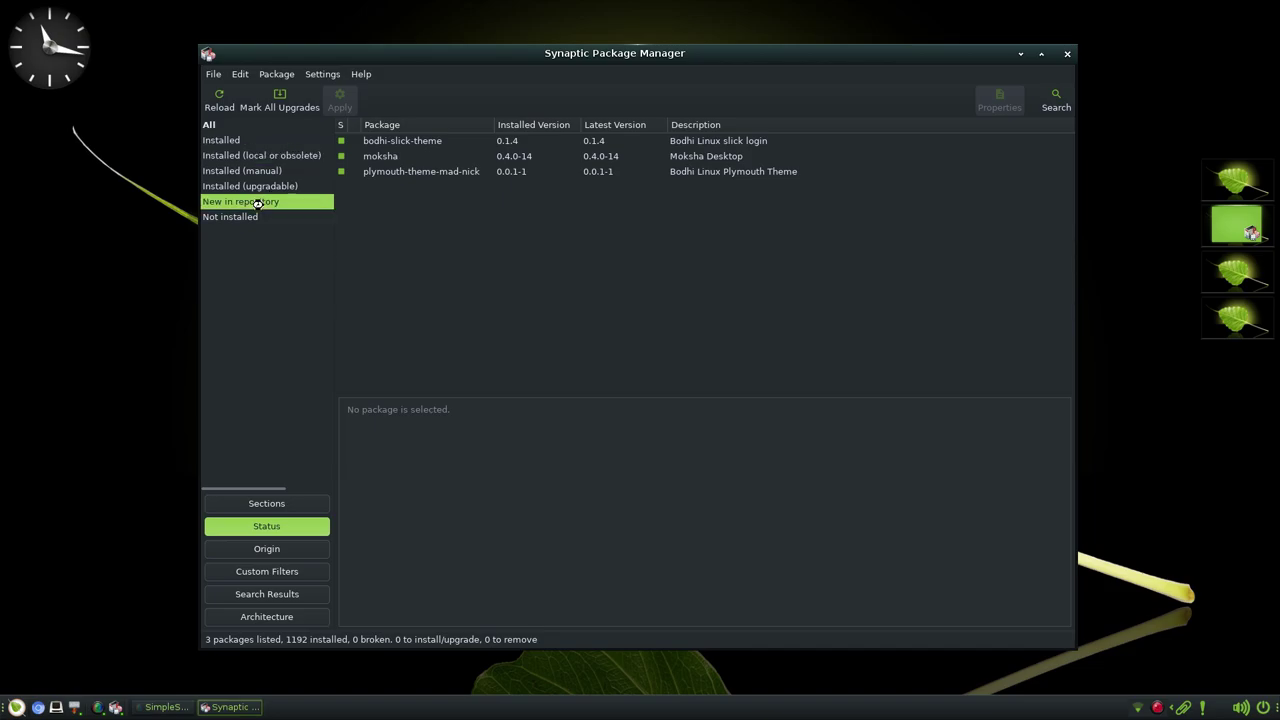
click(264, 216)
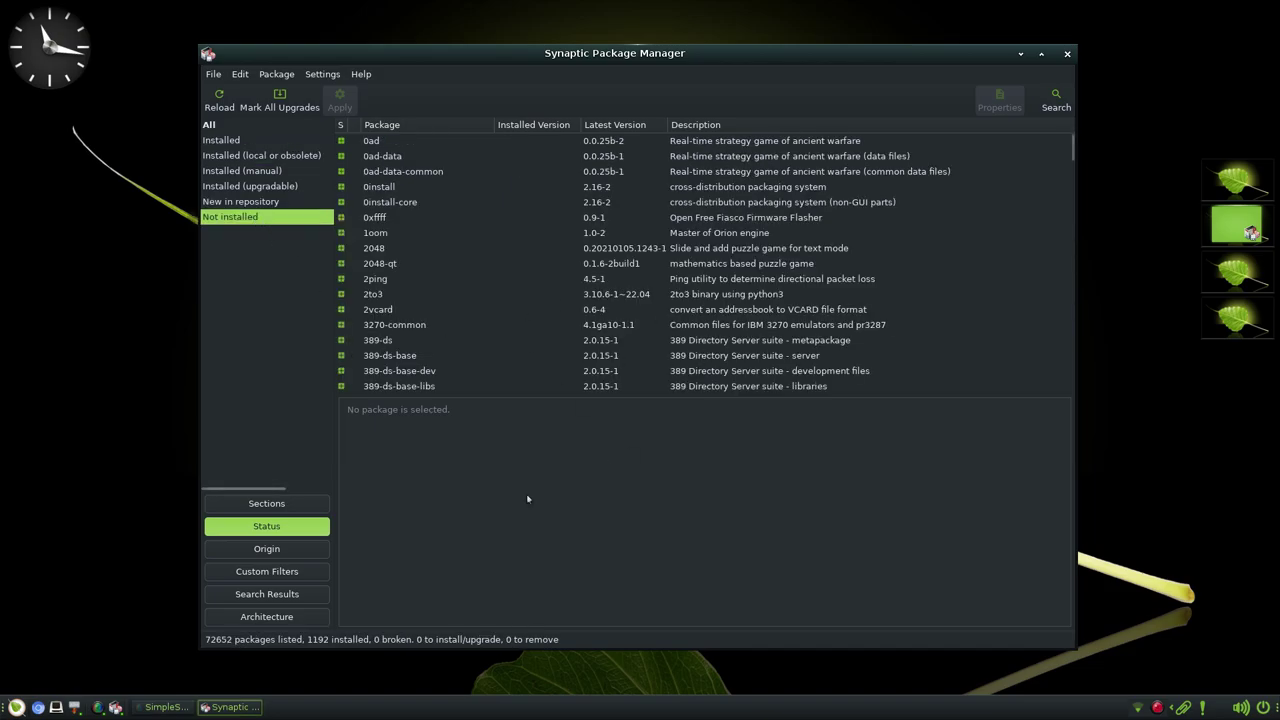
click(255, 503)
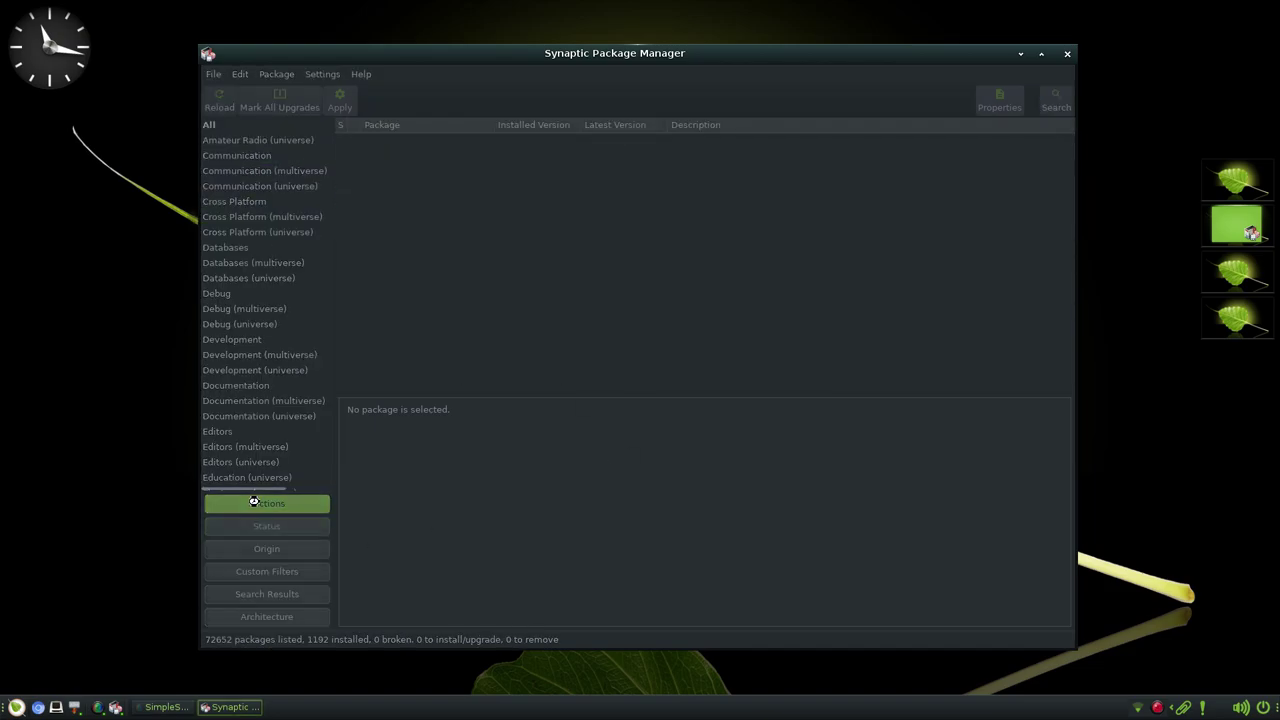
- Search for 'kdel' and read the kdenlive package description
click(1055, 100)
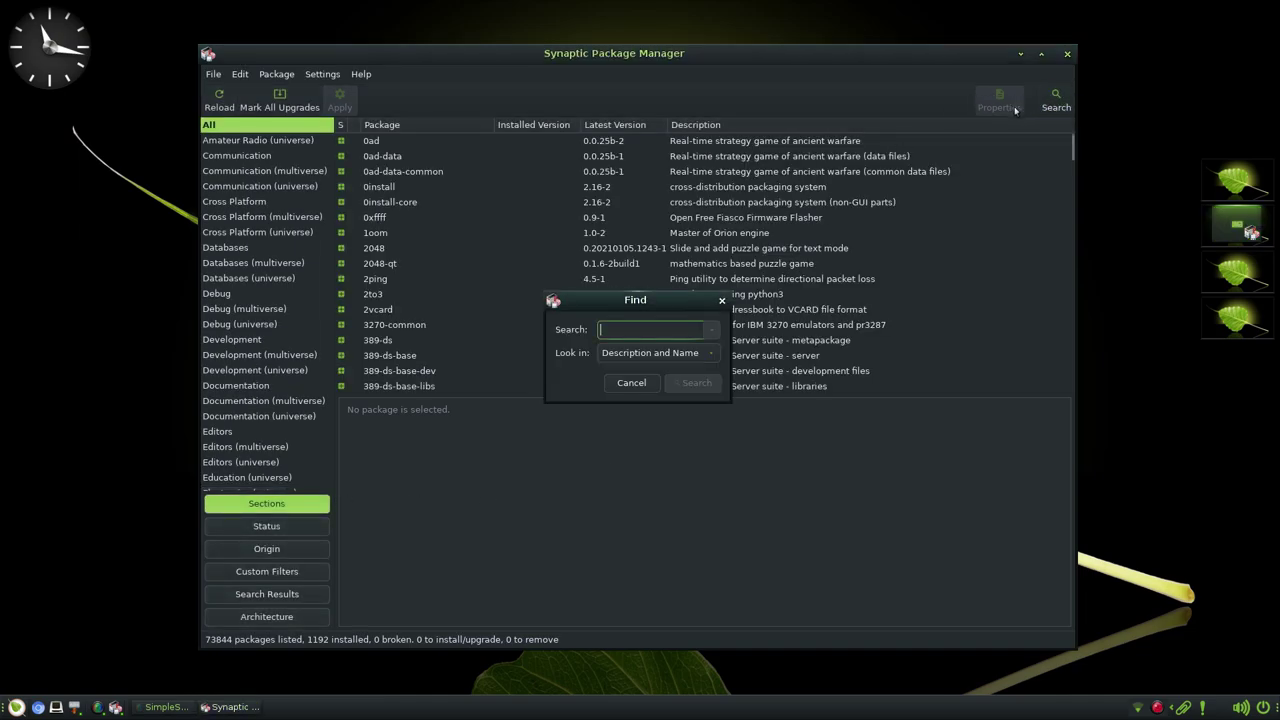
text(kdel)
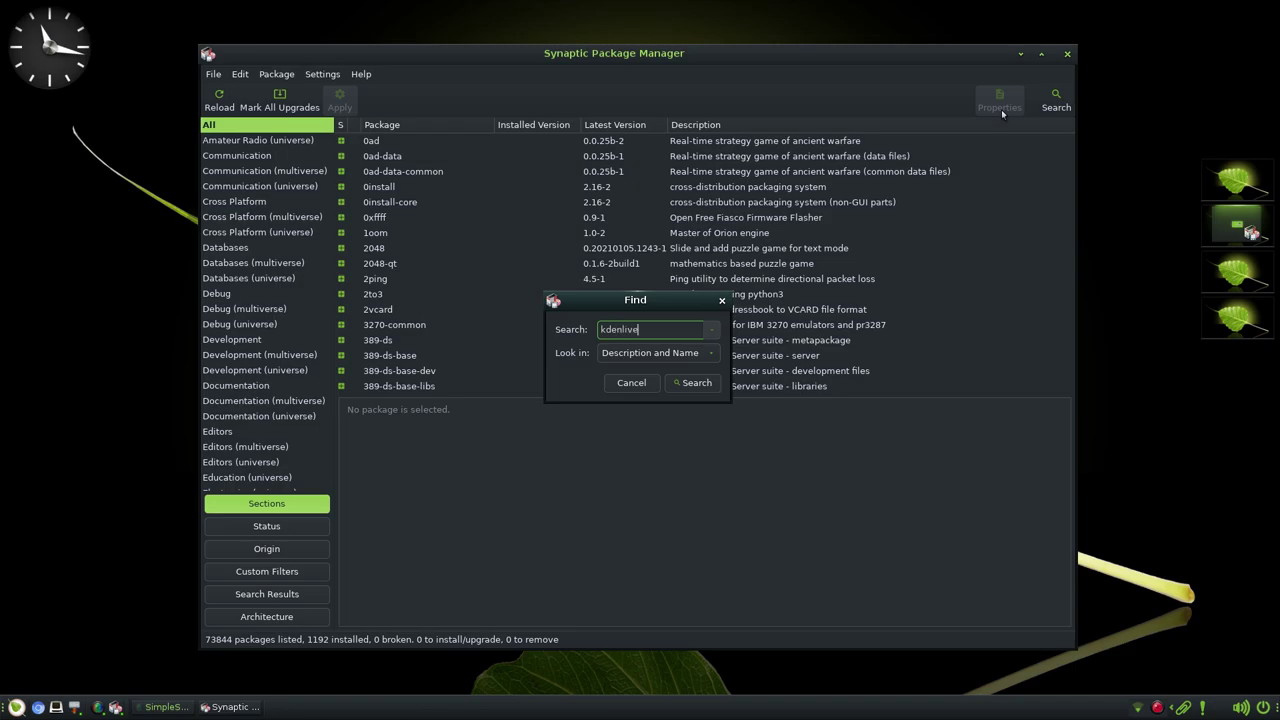
key(Return)
click(456, 142)
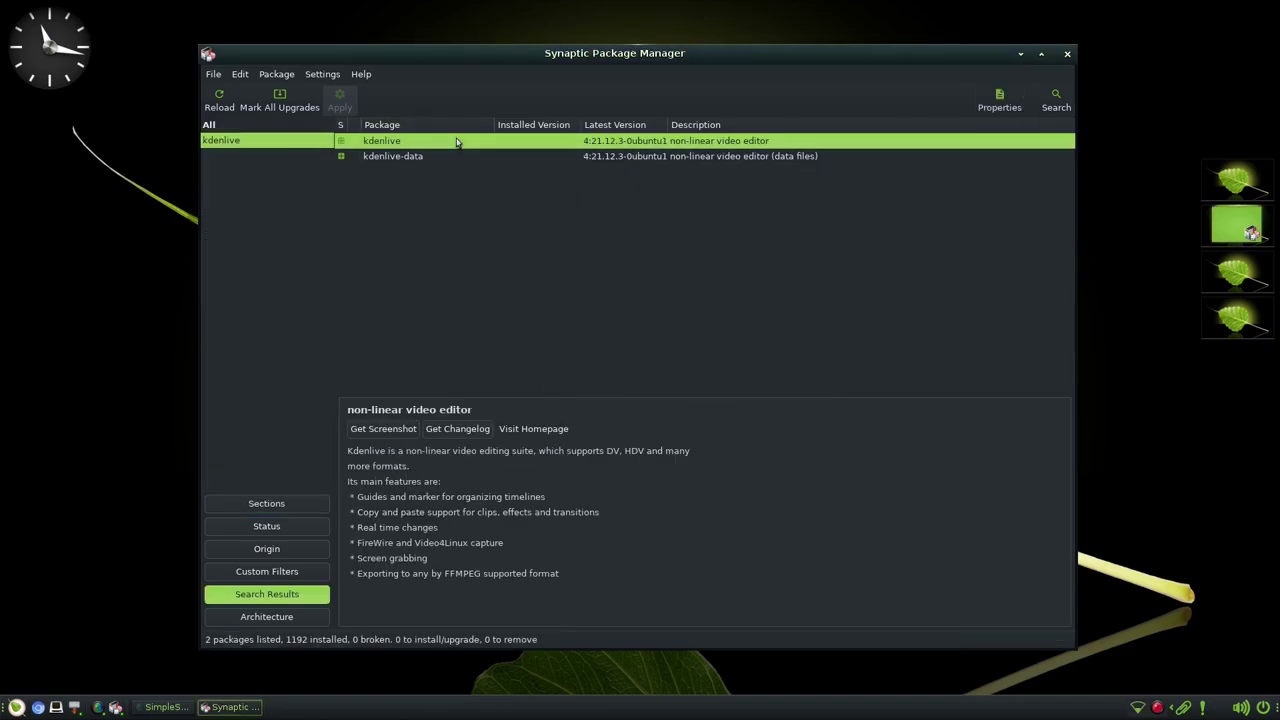
triple_click(450, 451)
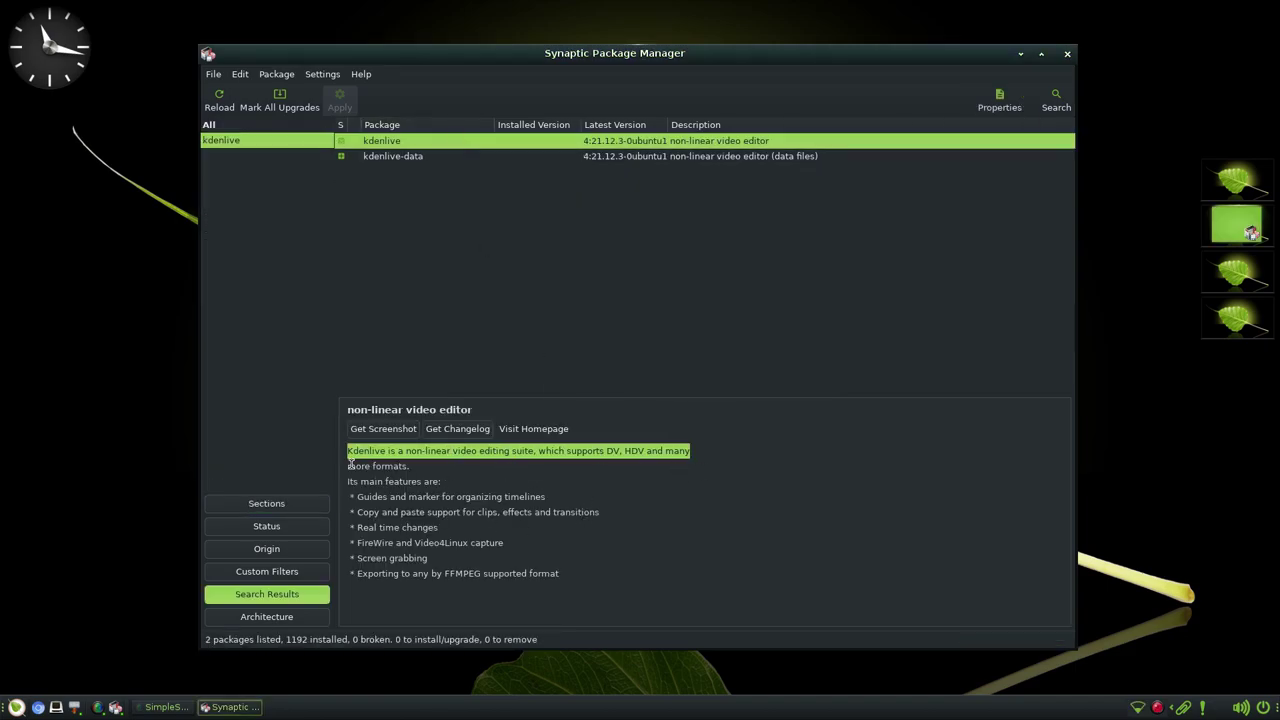
click(350, 462)
- Search Synaptic for 'vscodium'
click(1056, 100)
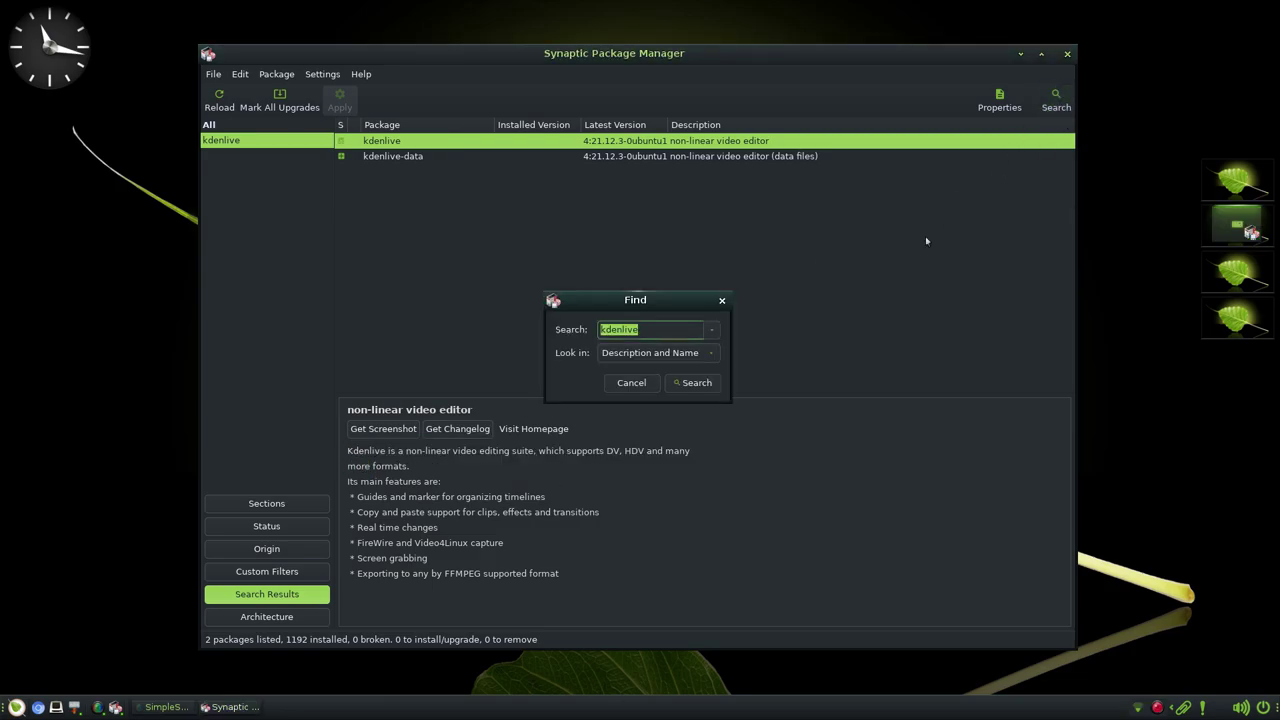
text(vscodium)
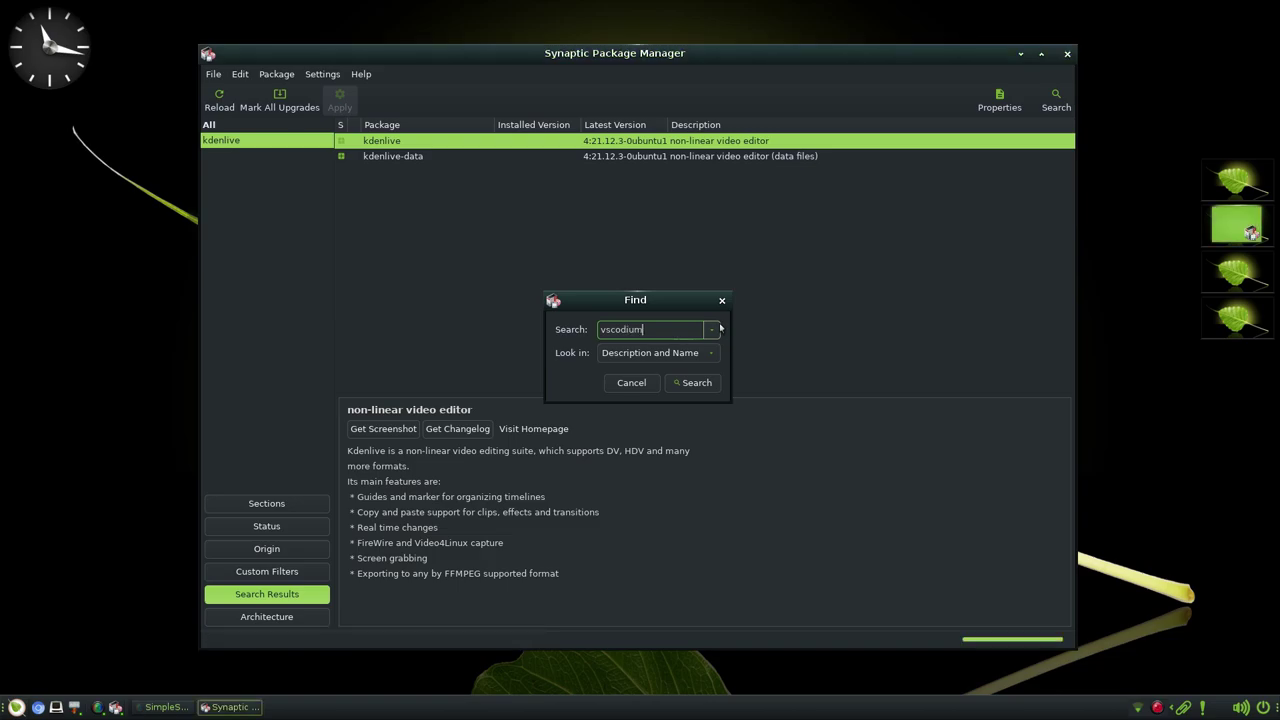
key(Return)
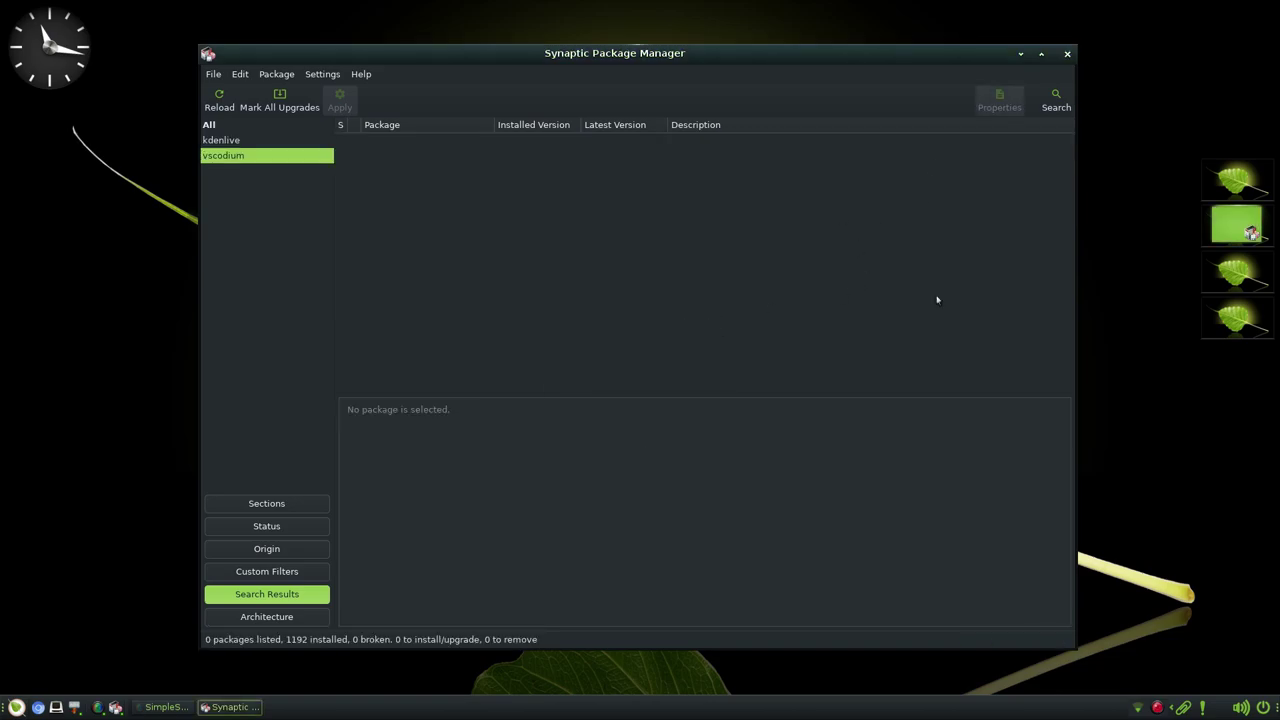
- Search for 'gimp' (112 results) and read the GIMP 2.10.30 description
click(1056, 100)
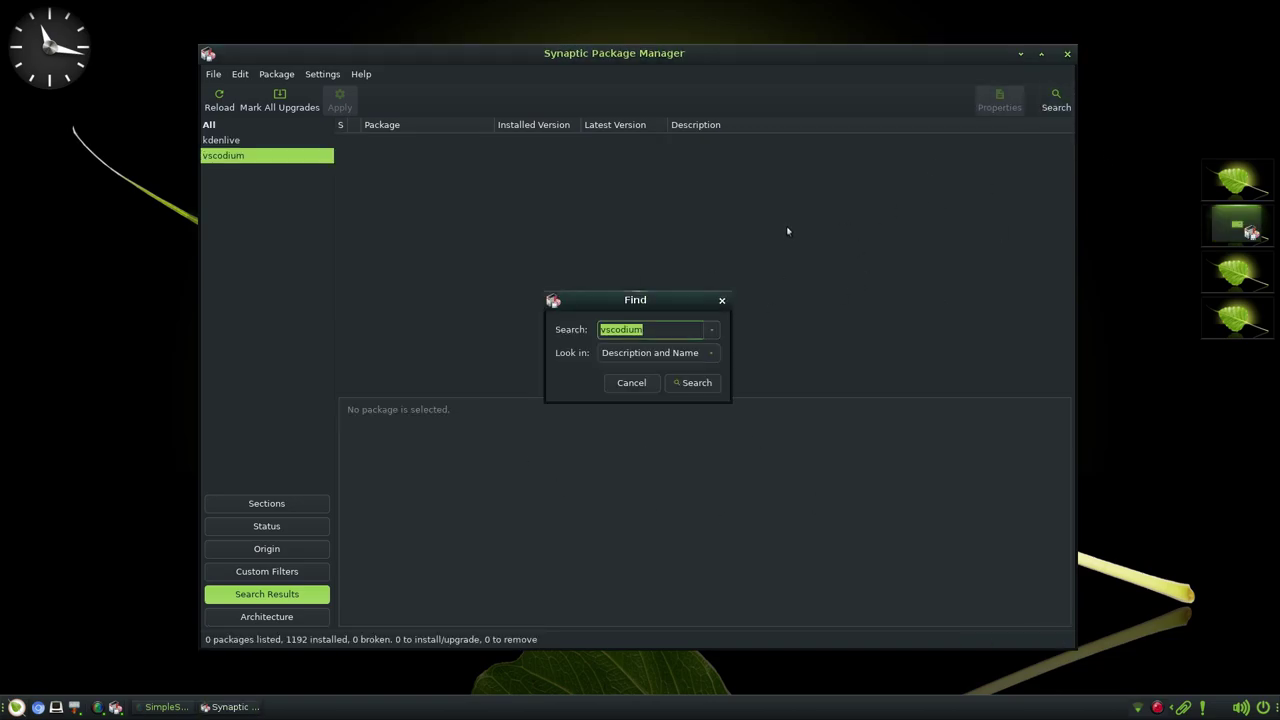
key(BackSpace)
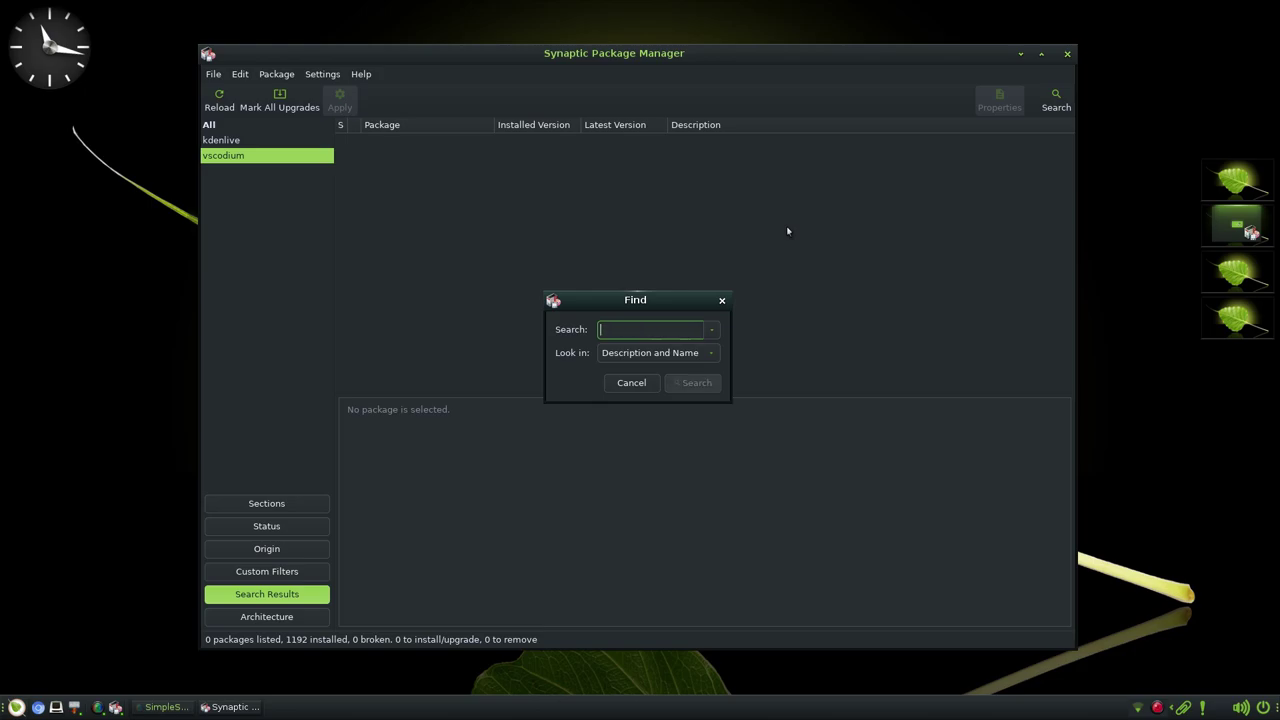
text(gimp)
key(Return)
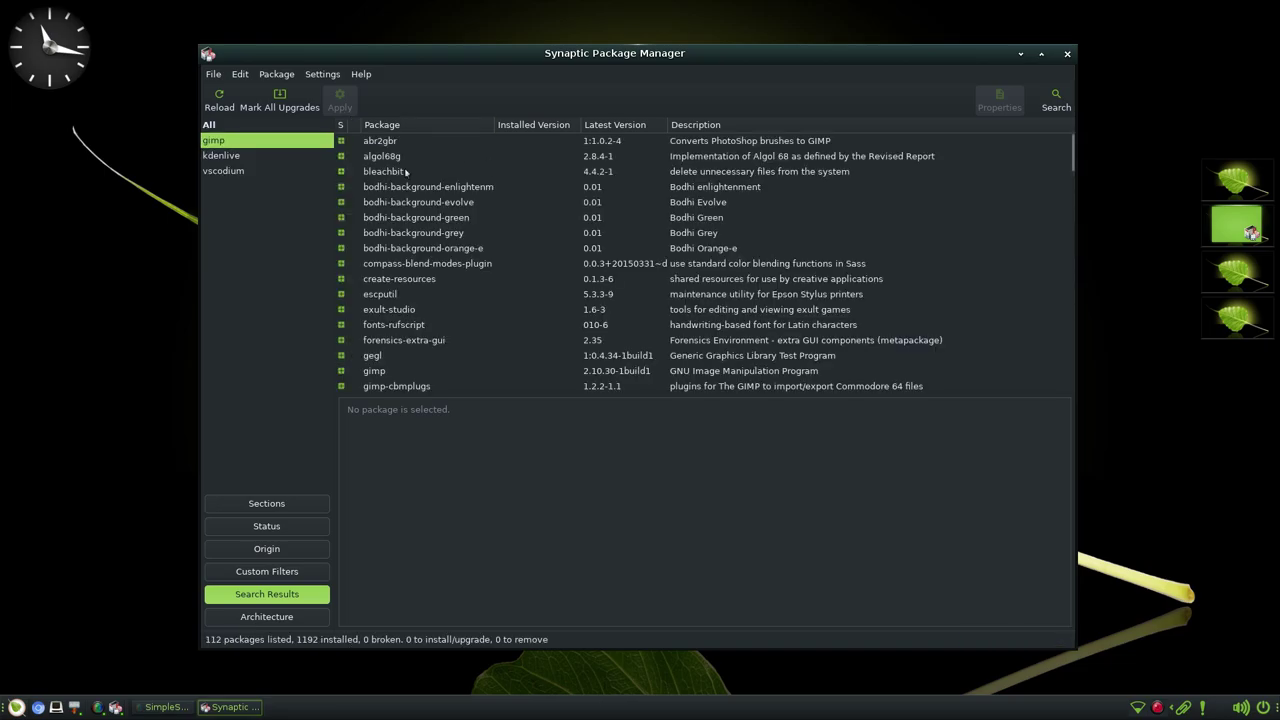
click(385, 371)
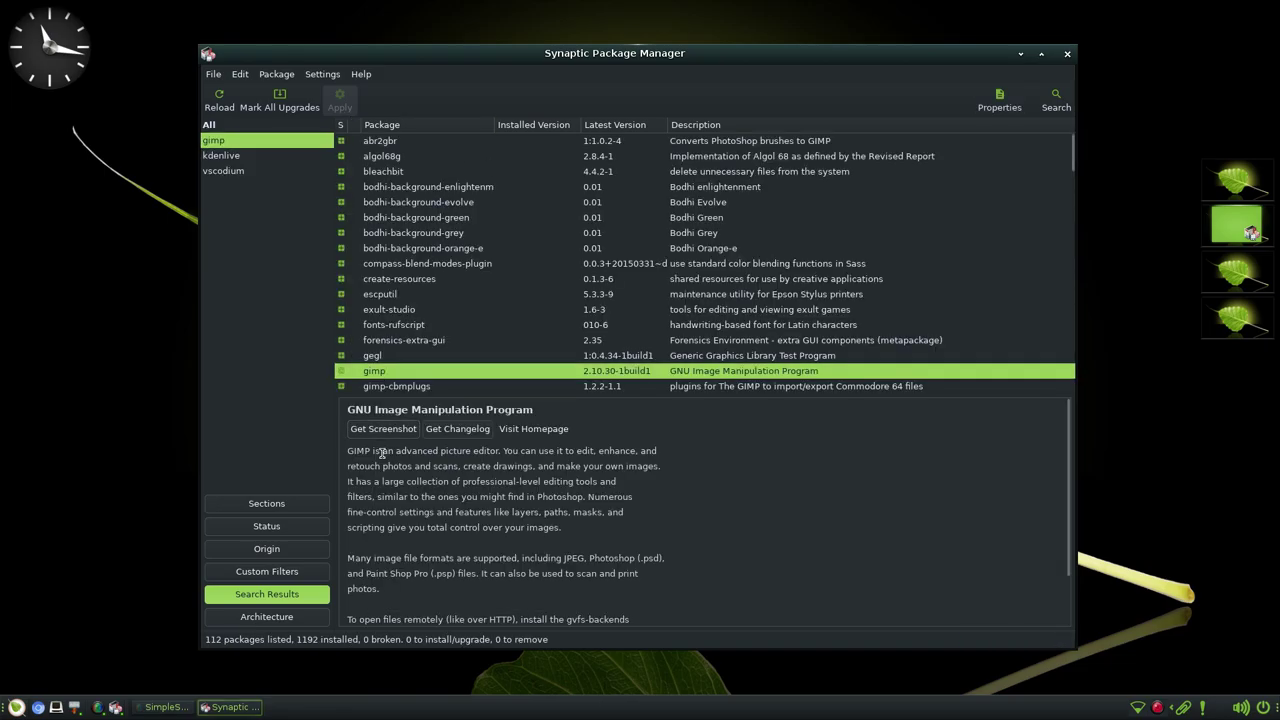
drag(347, 452, 657, 452)
double_click(445, 466)
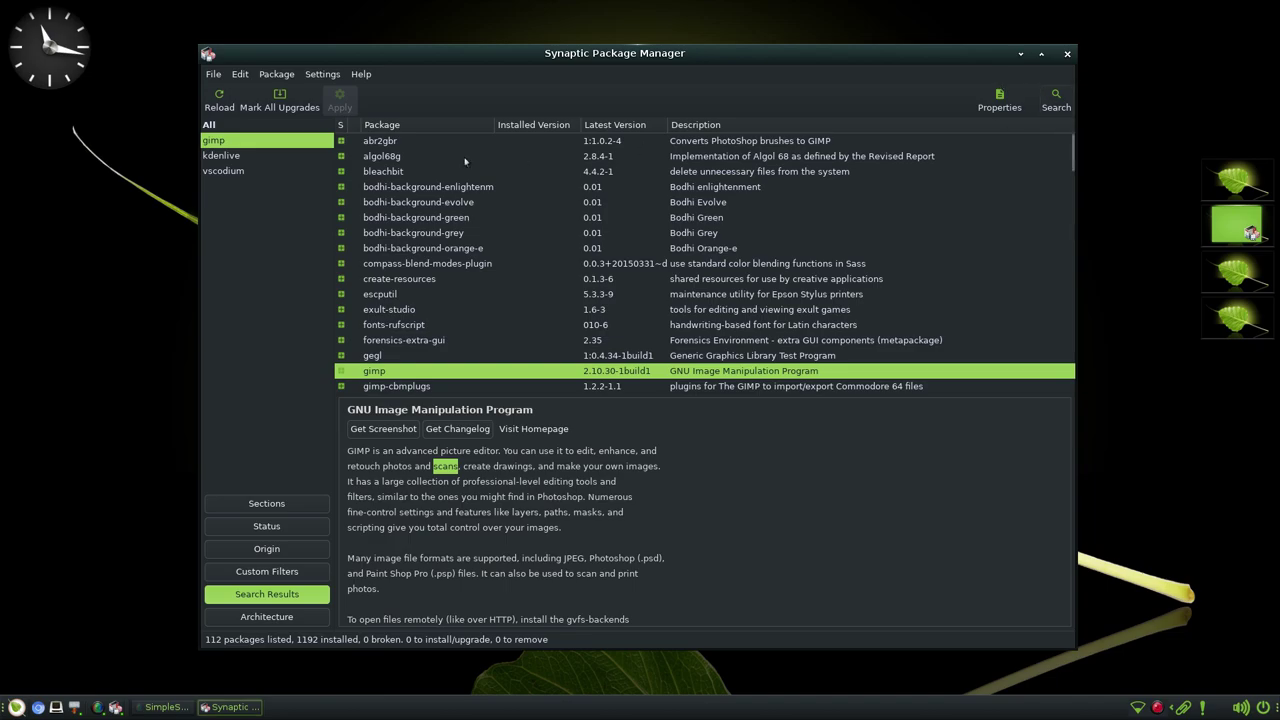
- Show all packages, then browse the Communication, multiverse and universe sections
click(210, 124)
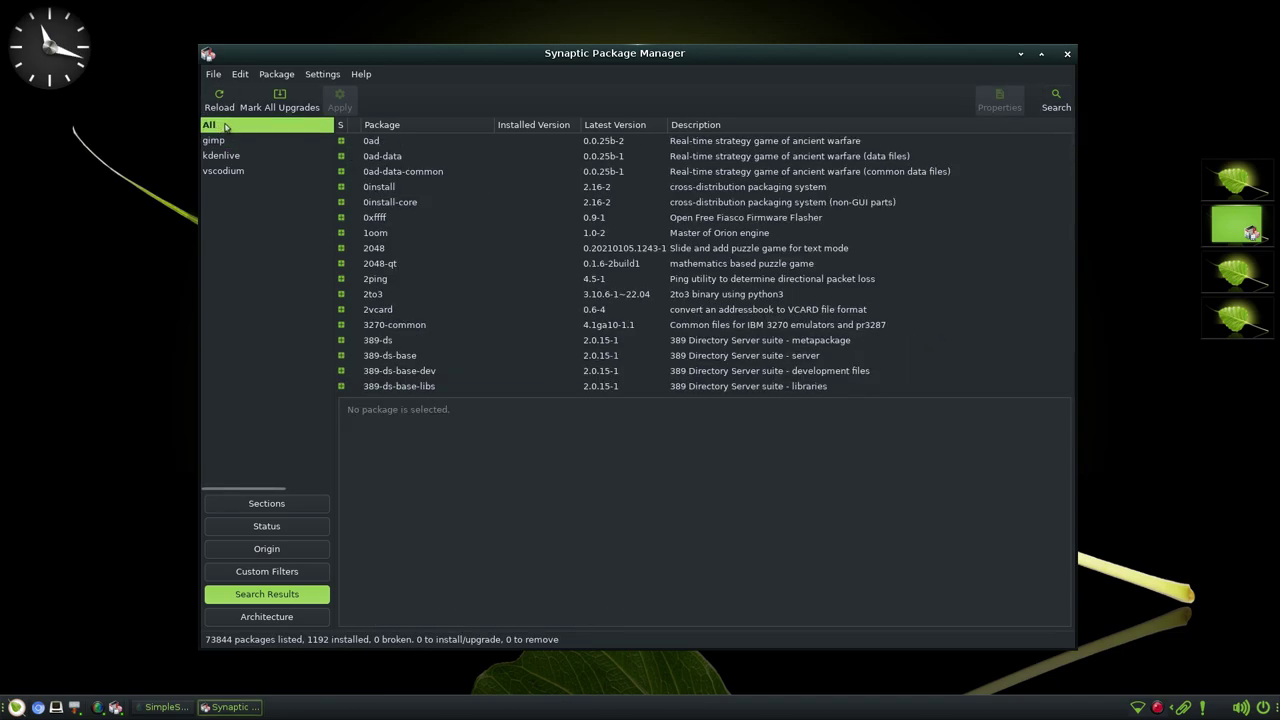
click(267, 503)
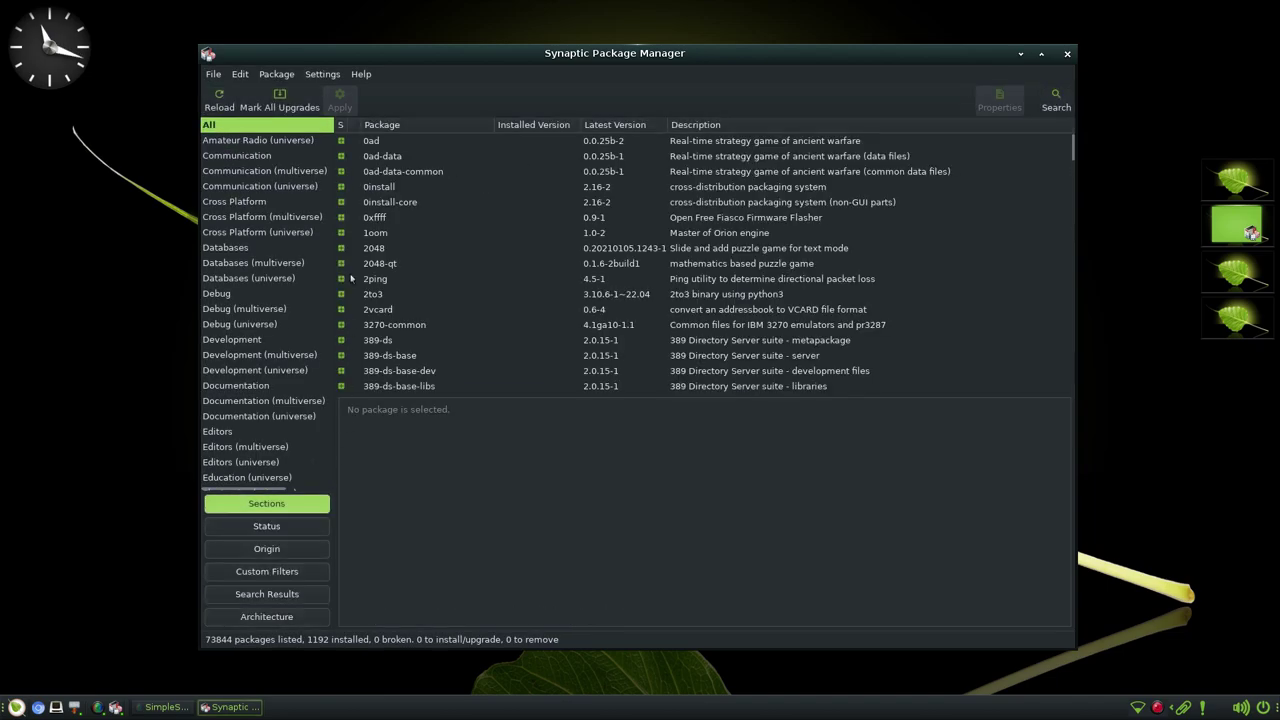
click(262, 155)
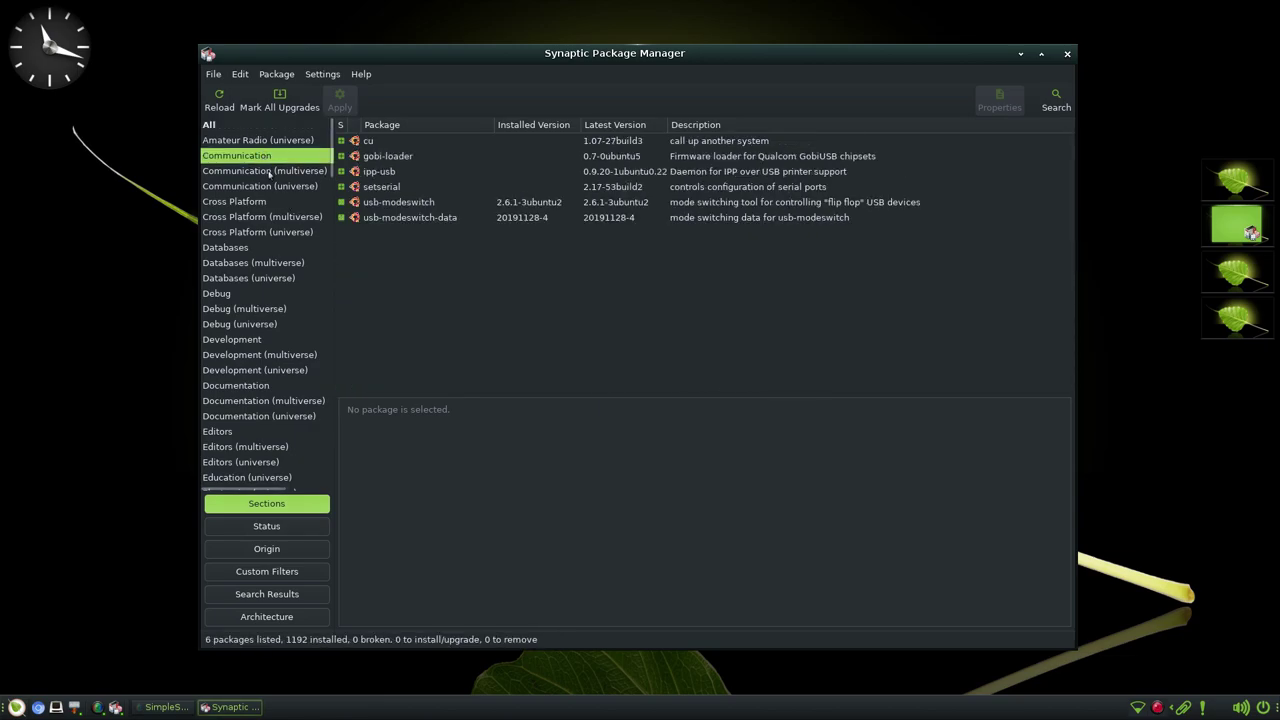
click(268, 172)
click(271, 188)
scroll(600, 260, down, 4)
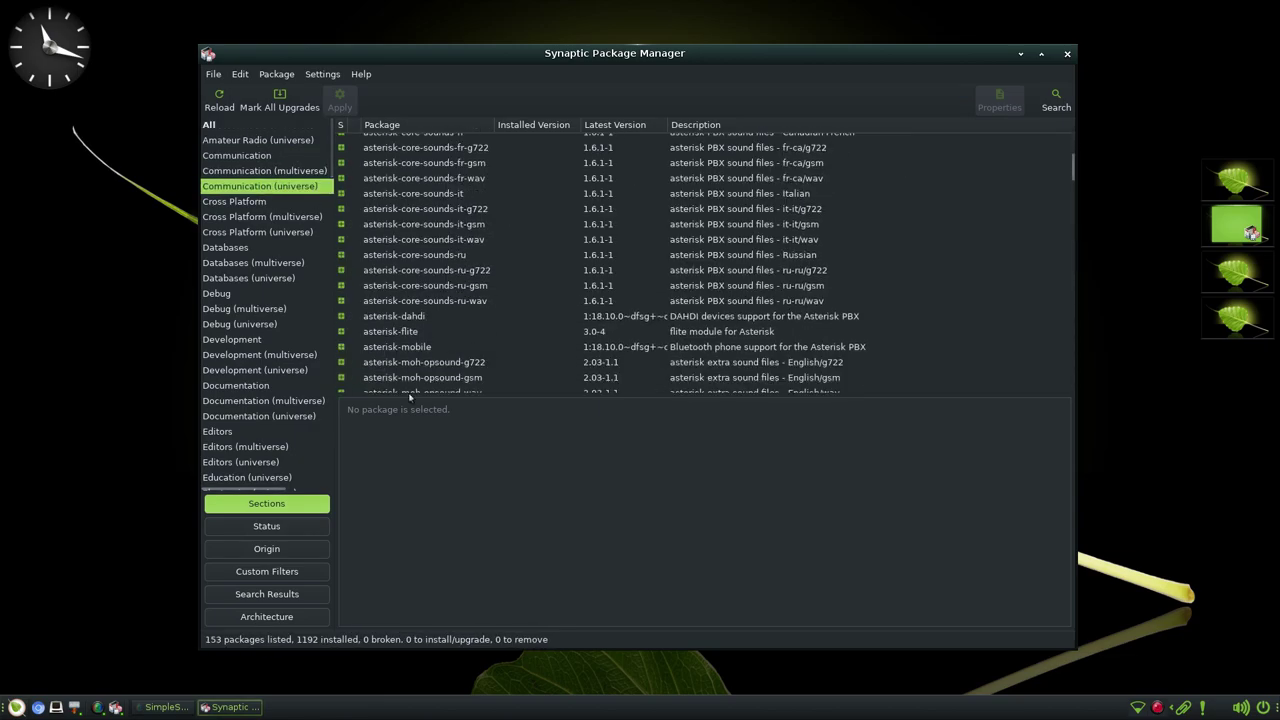
- Open the Databases section and read the mysql-client, mysql-server and mysql-server-8.0 descriptions
click(226, 247)
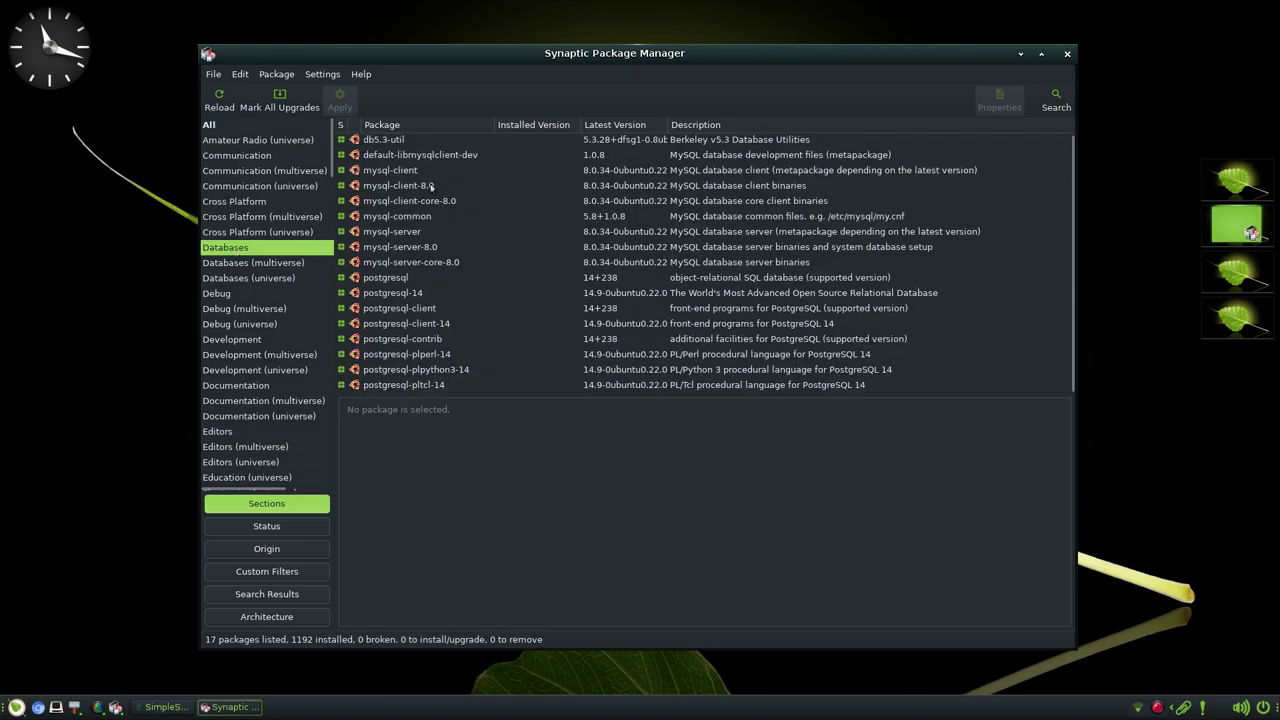
click(406, 170)
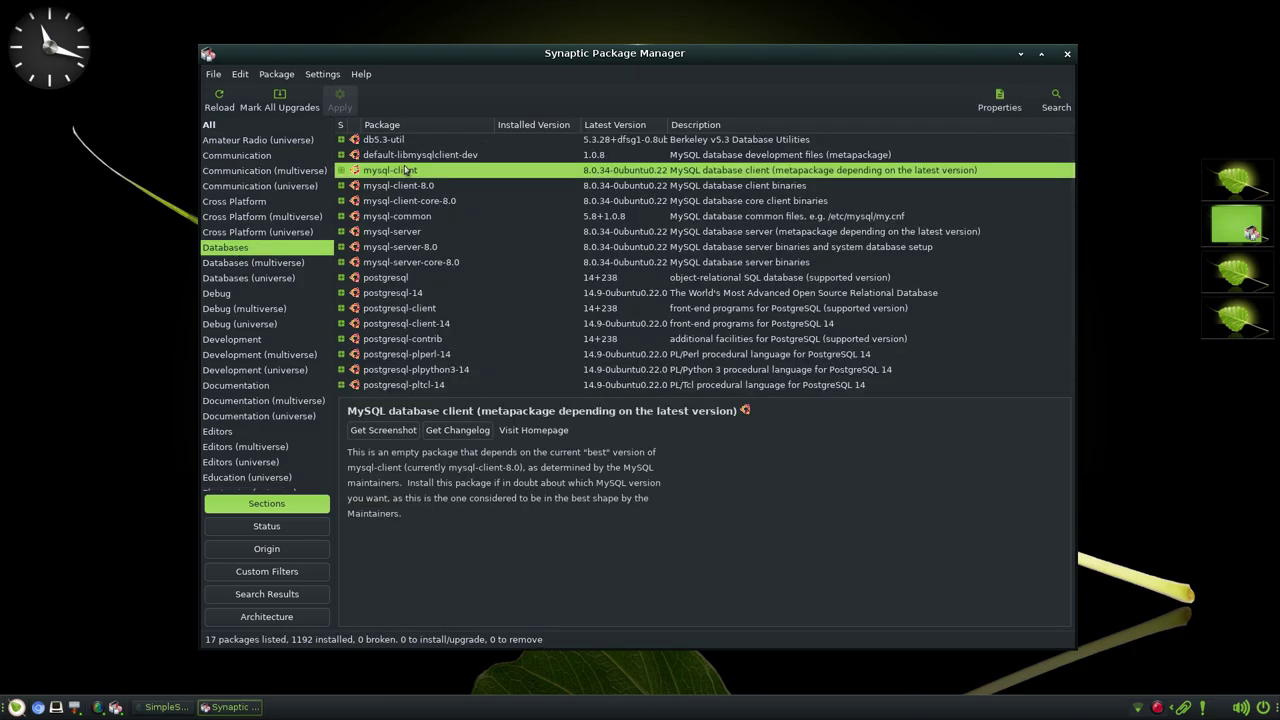
click(414, 233)
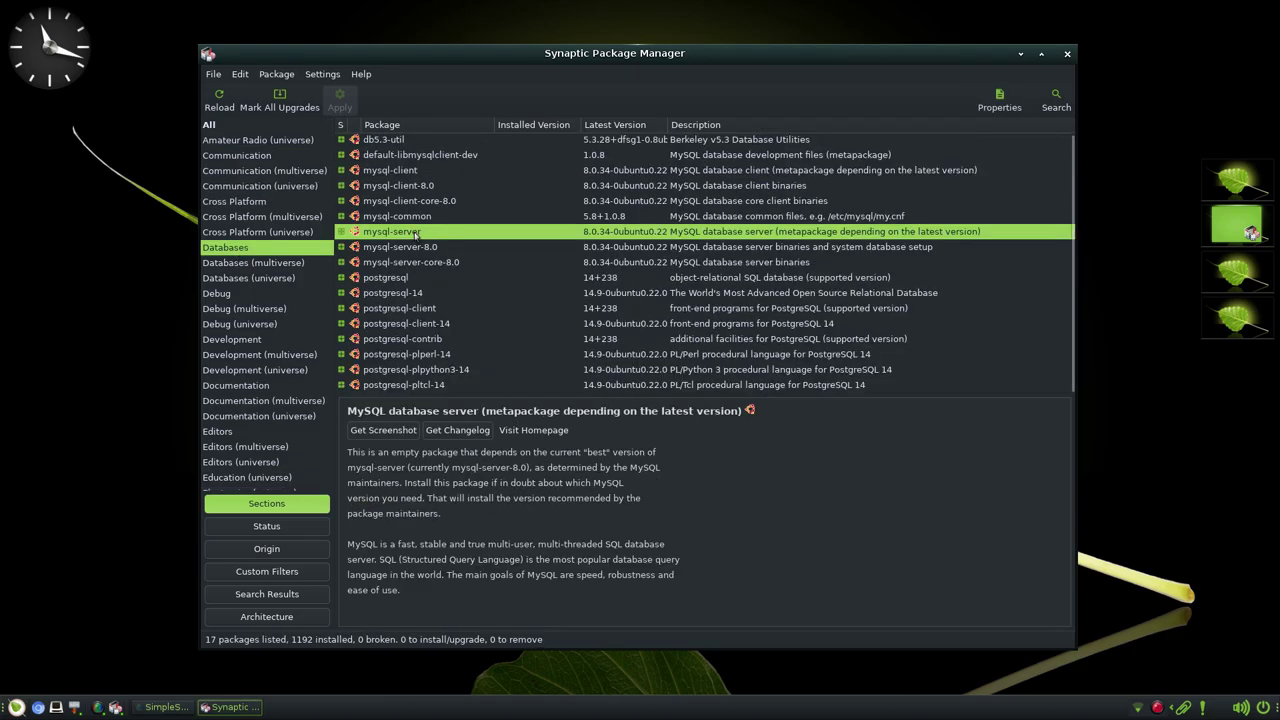
triple_click(379, 451)
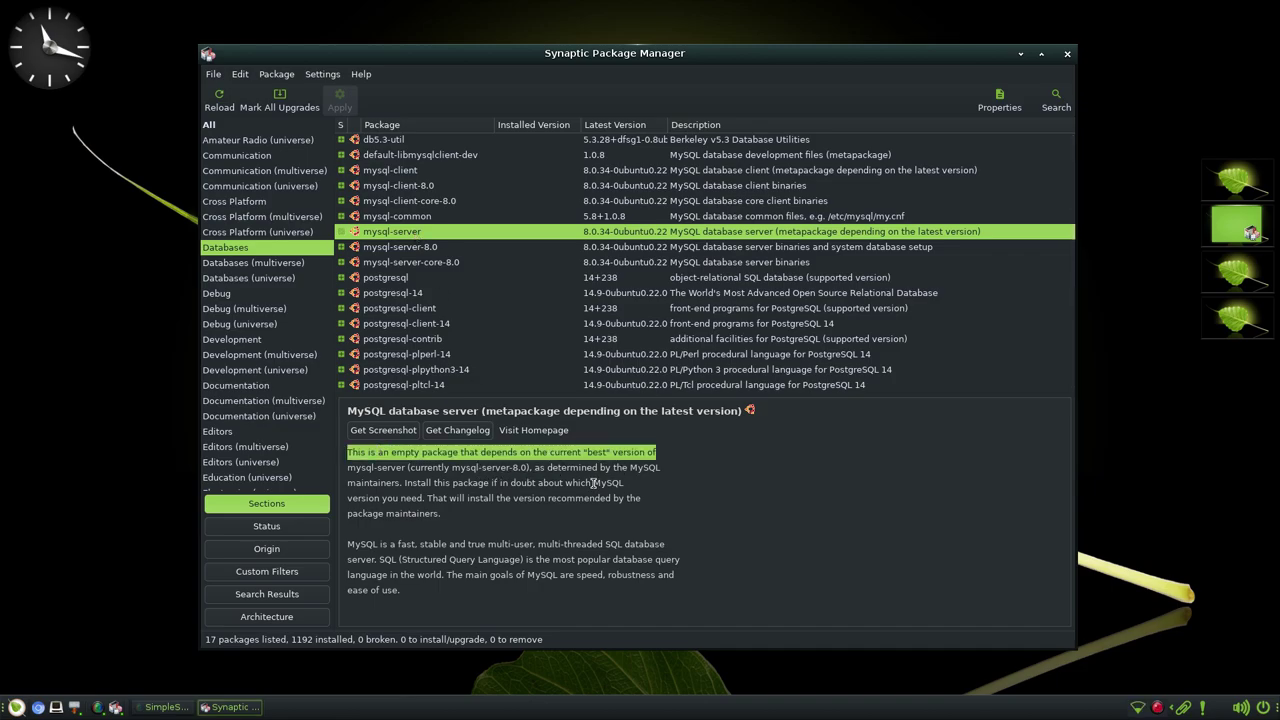
click(397, 248)
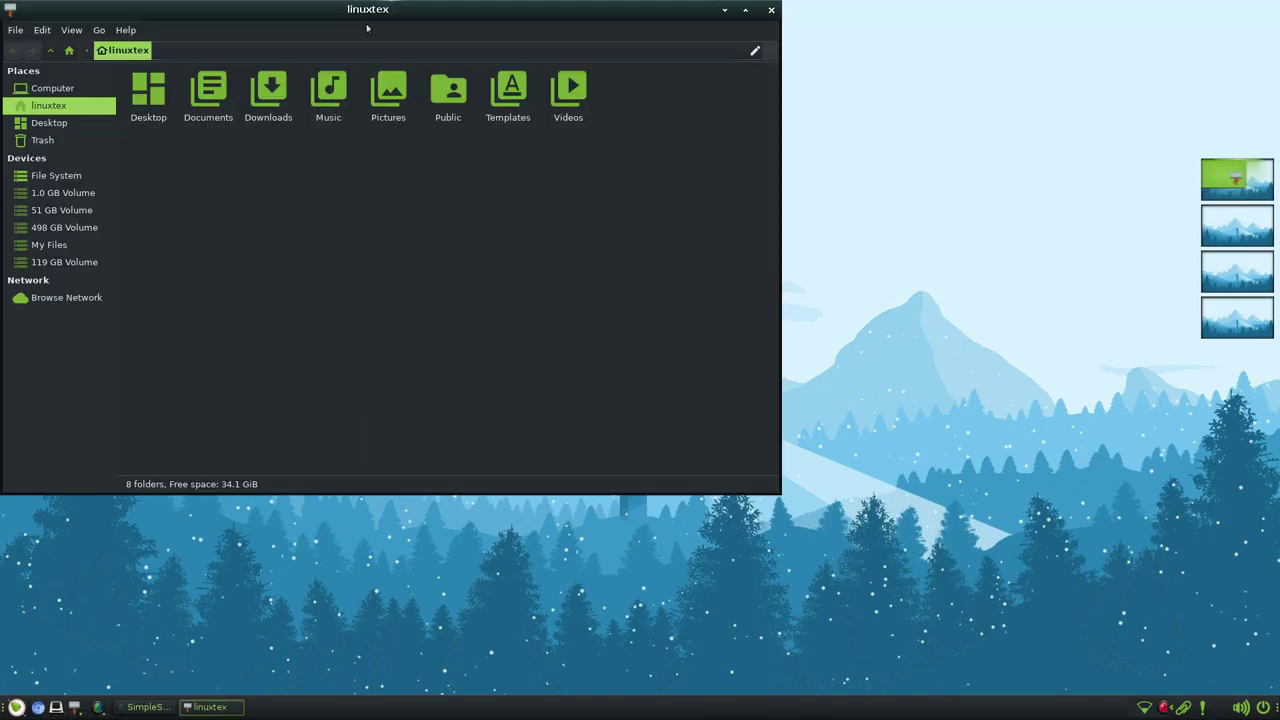
- Go into Downloads/Xonotic in the home folder and run xonotic-linux64-glx
drag(366, 26, 408, 42)
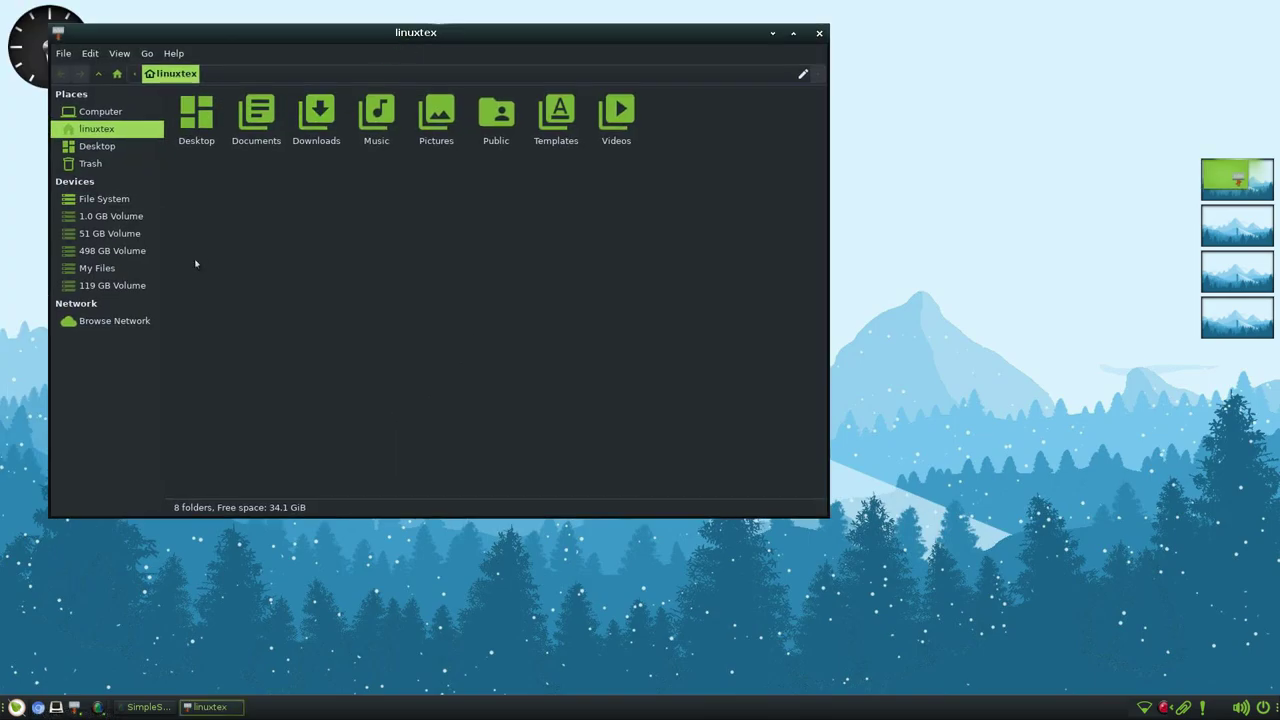
double_click(314, 115)
double_click(217, 140)
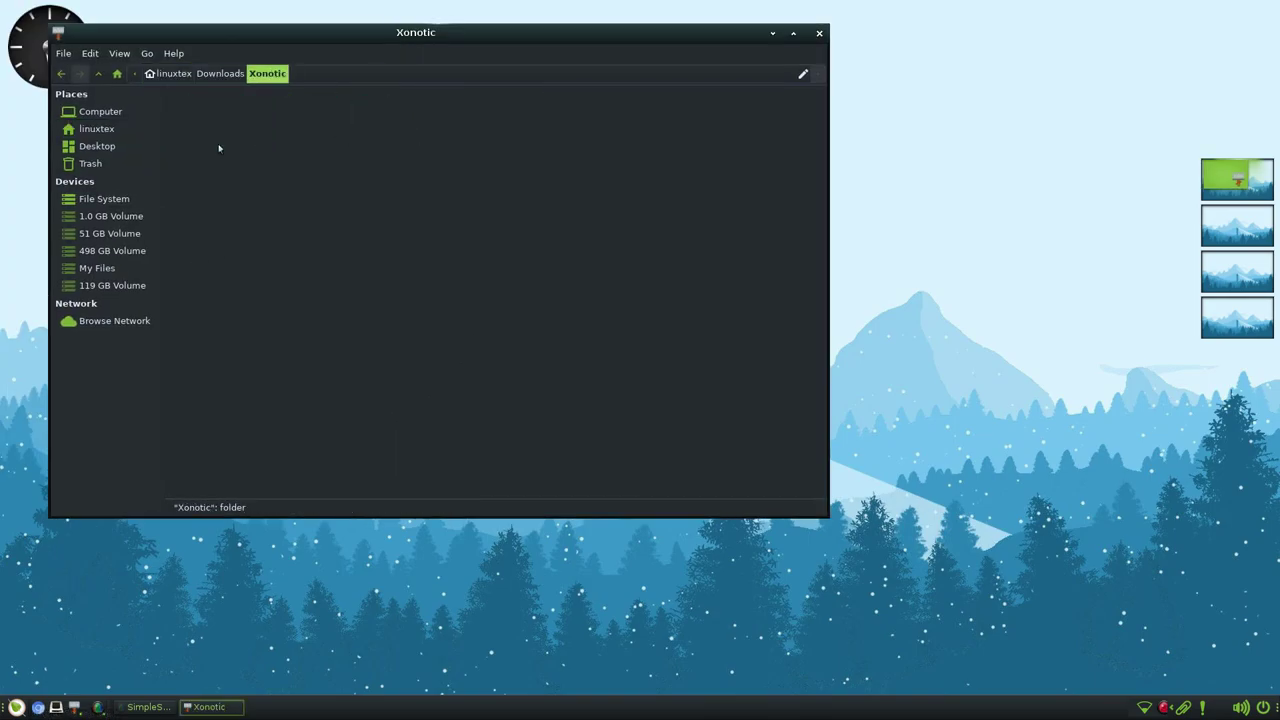
double_click(599, 256)
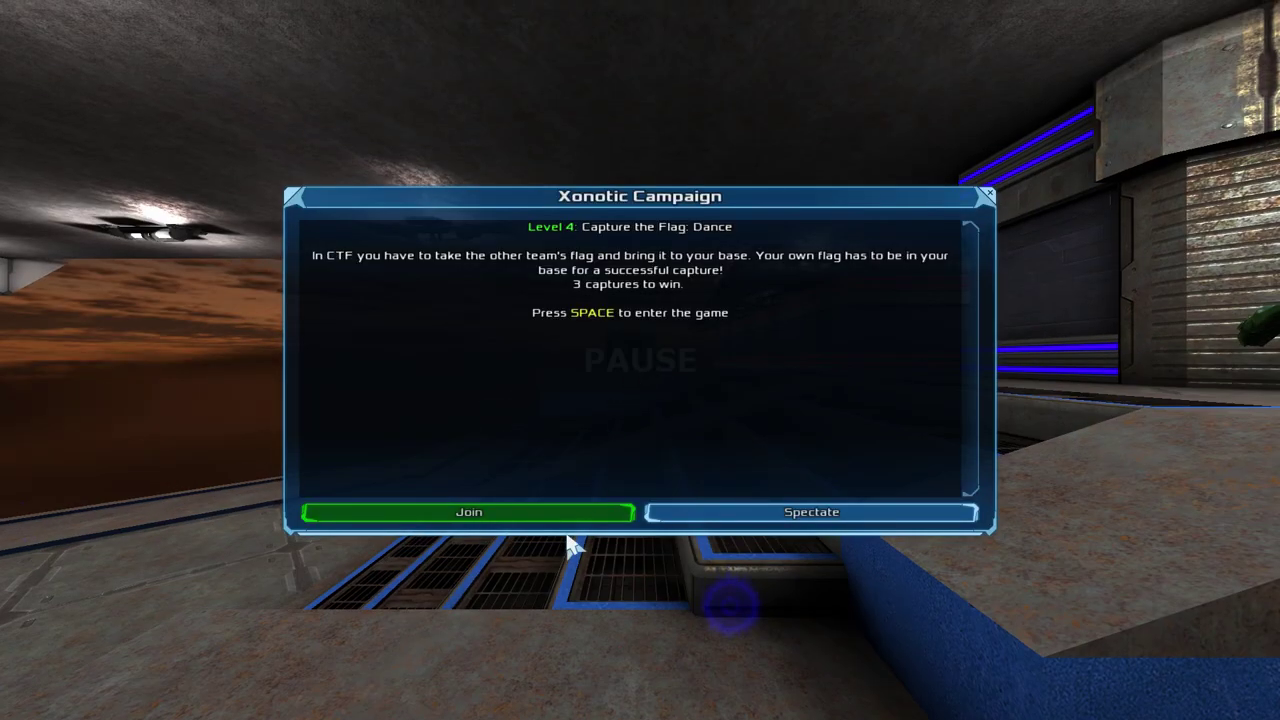
- Join the Capture the Flag match, pick up the Vortex and fire at opponents
click(571, 514)
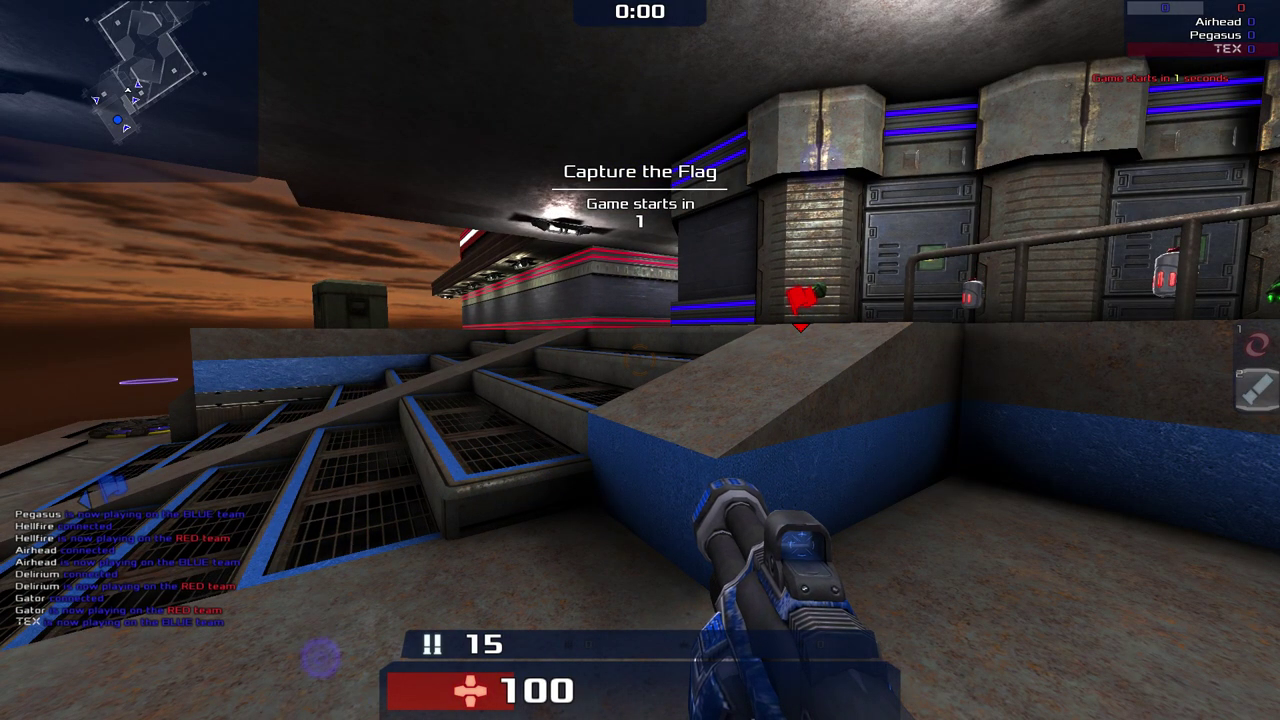
key(w)
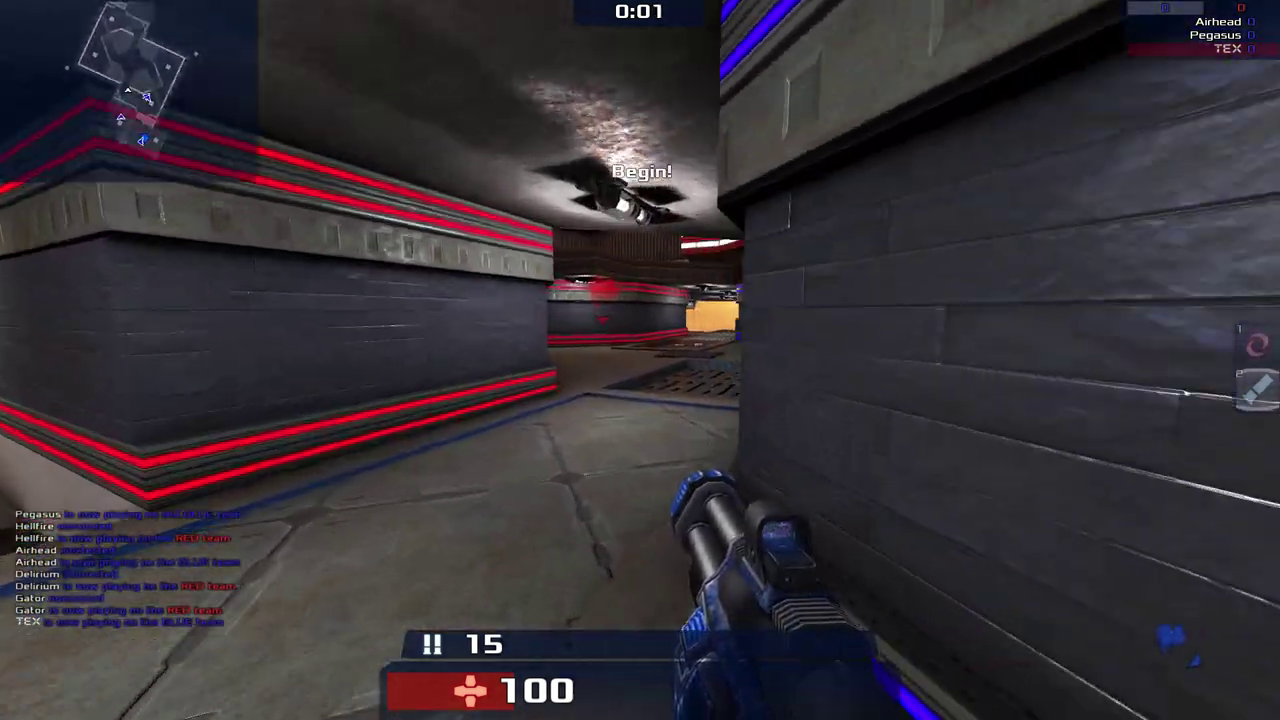
key(w)
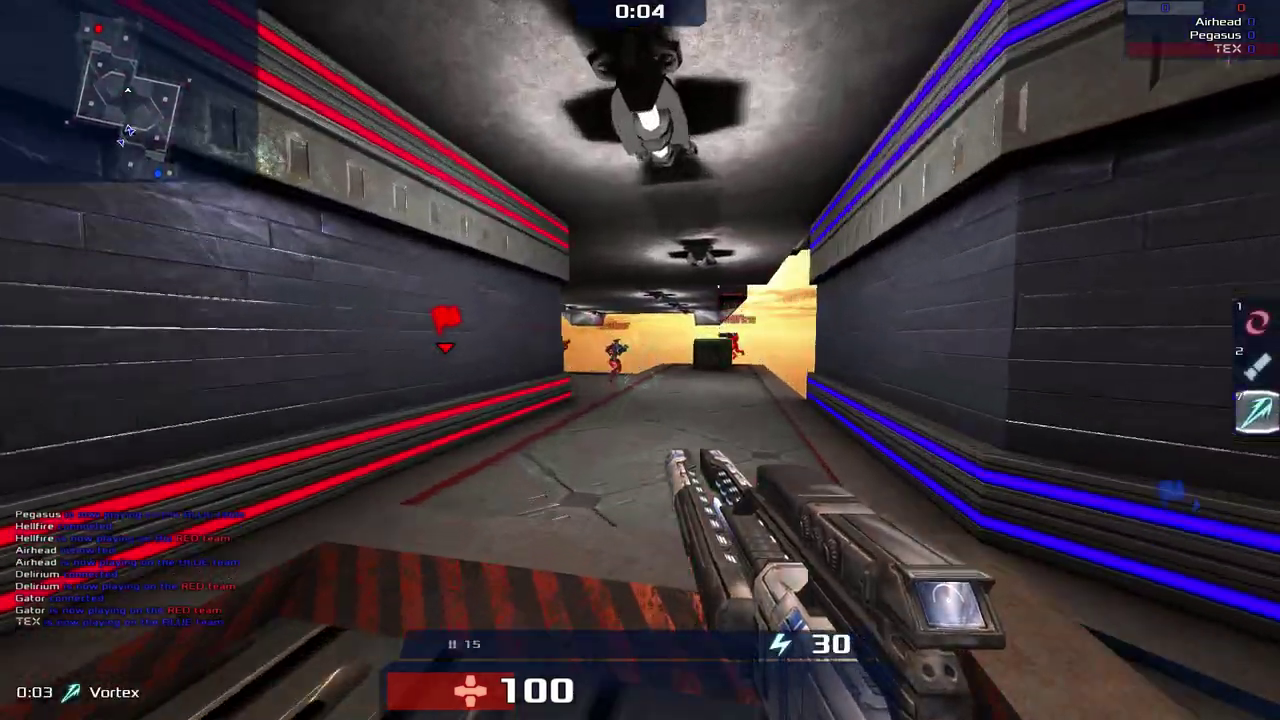
key(w)
click(640, 360)
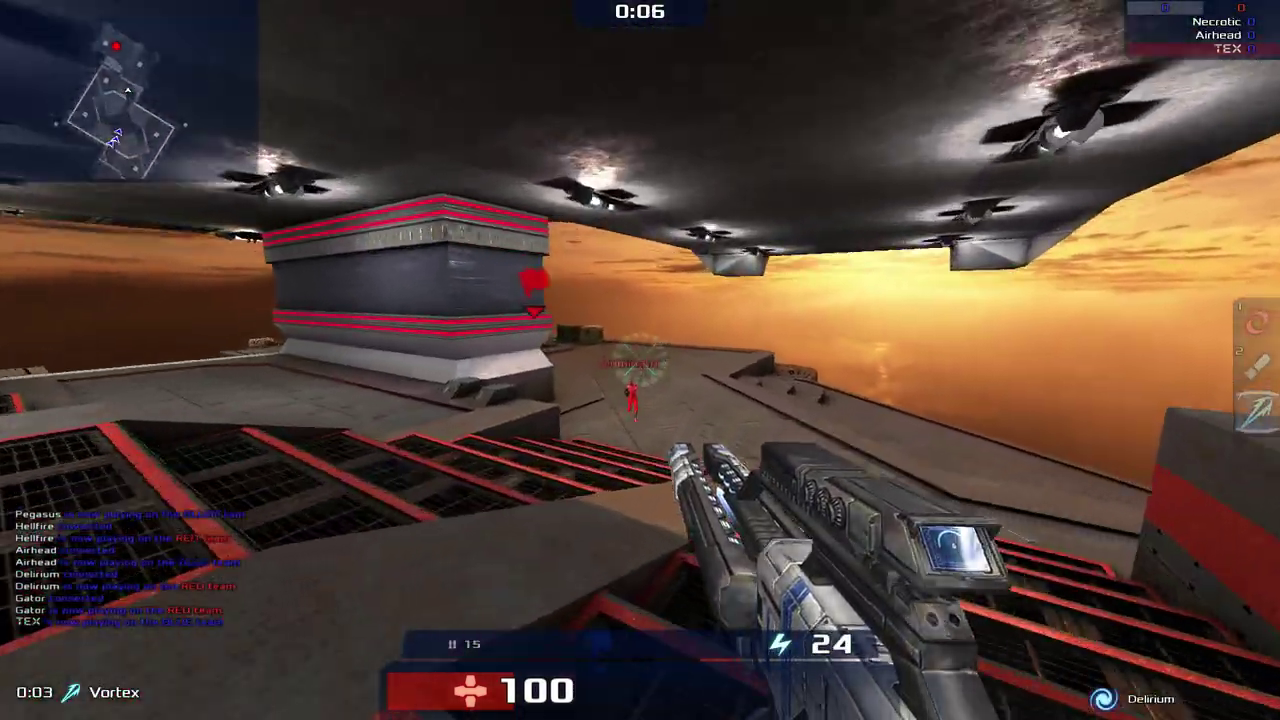
click(640, 360)
- Grab the RED flag and carry it home, fragging Dominator and red enemies
key(w)
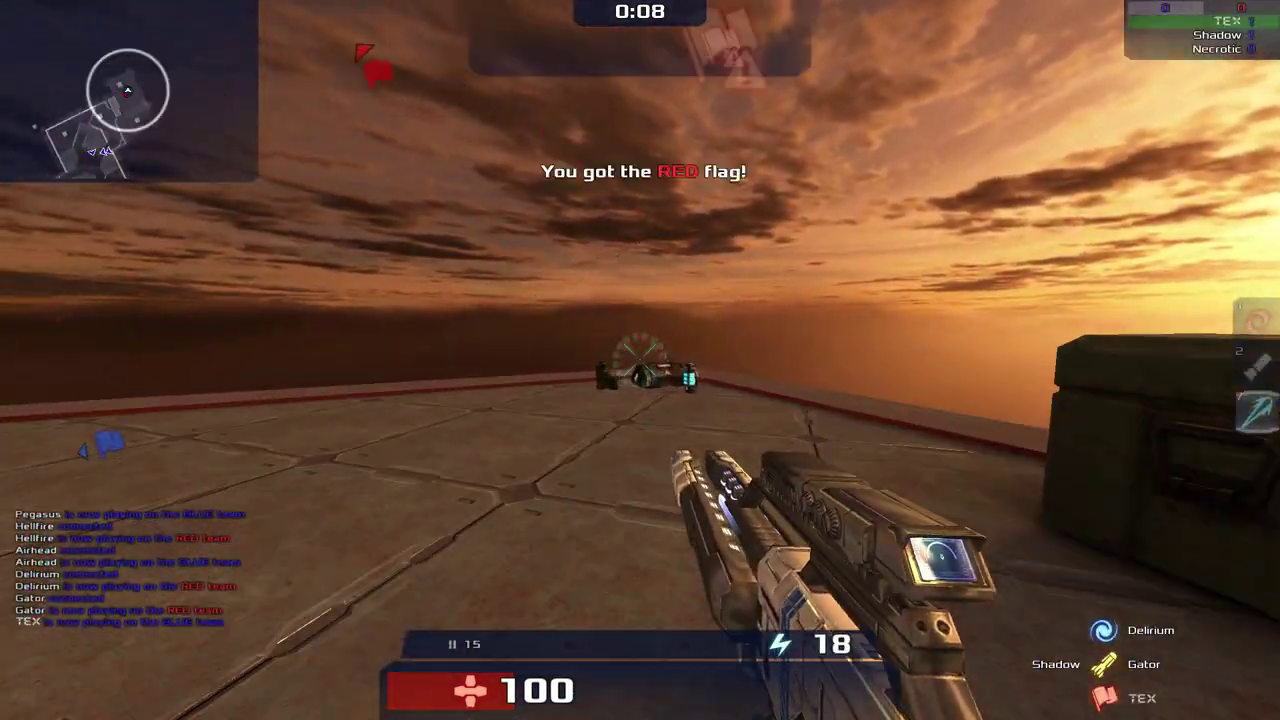
key(w)
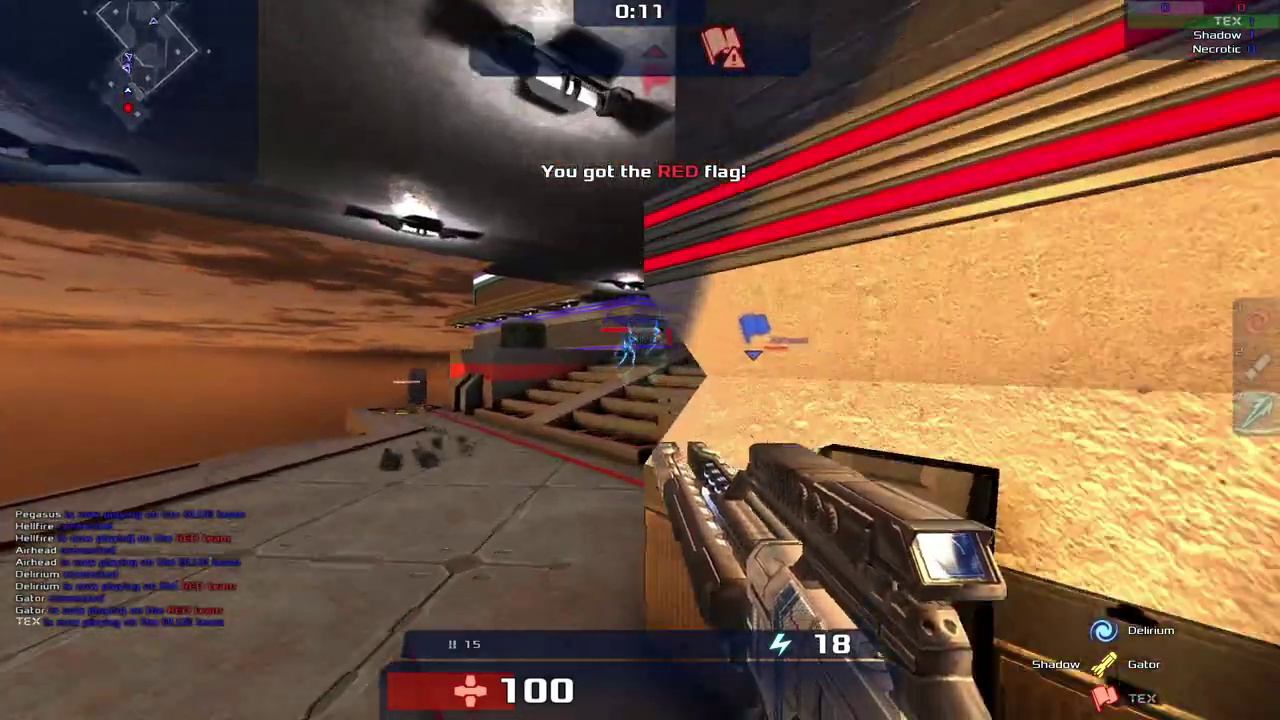
key(w)
click(640, 360)
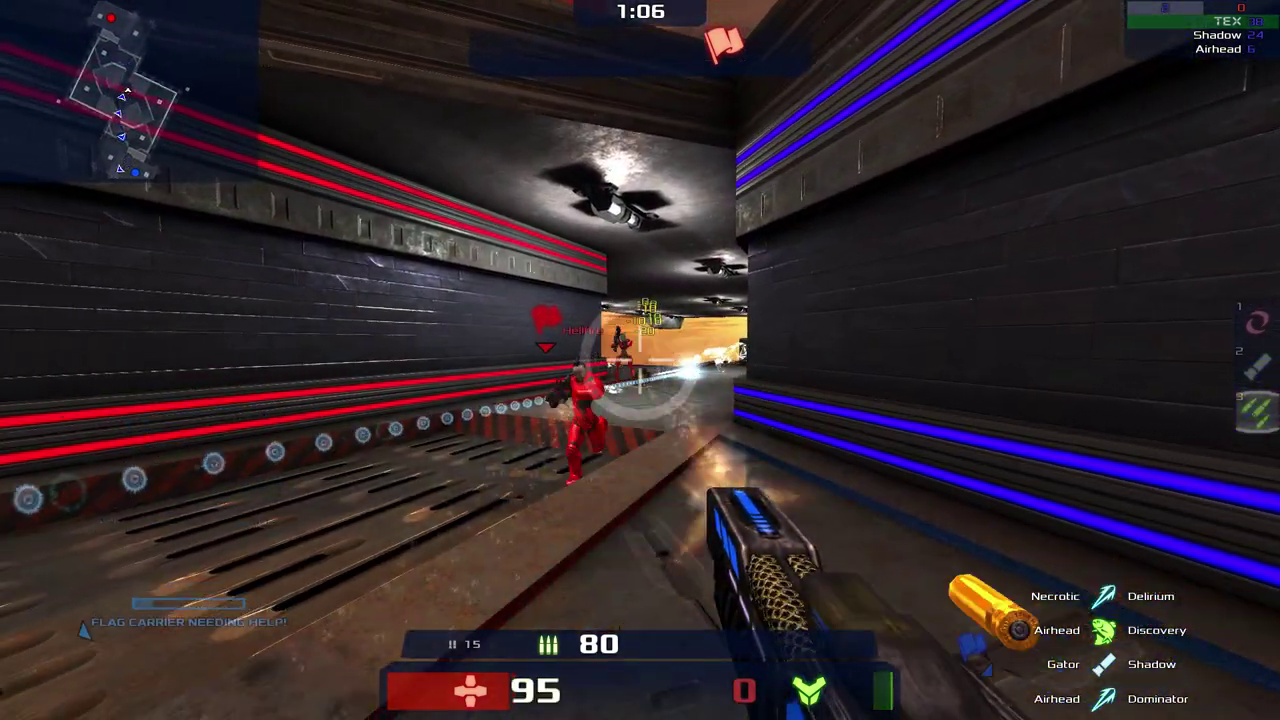
mouse_move(640, 360)
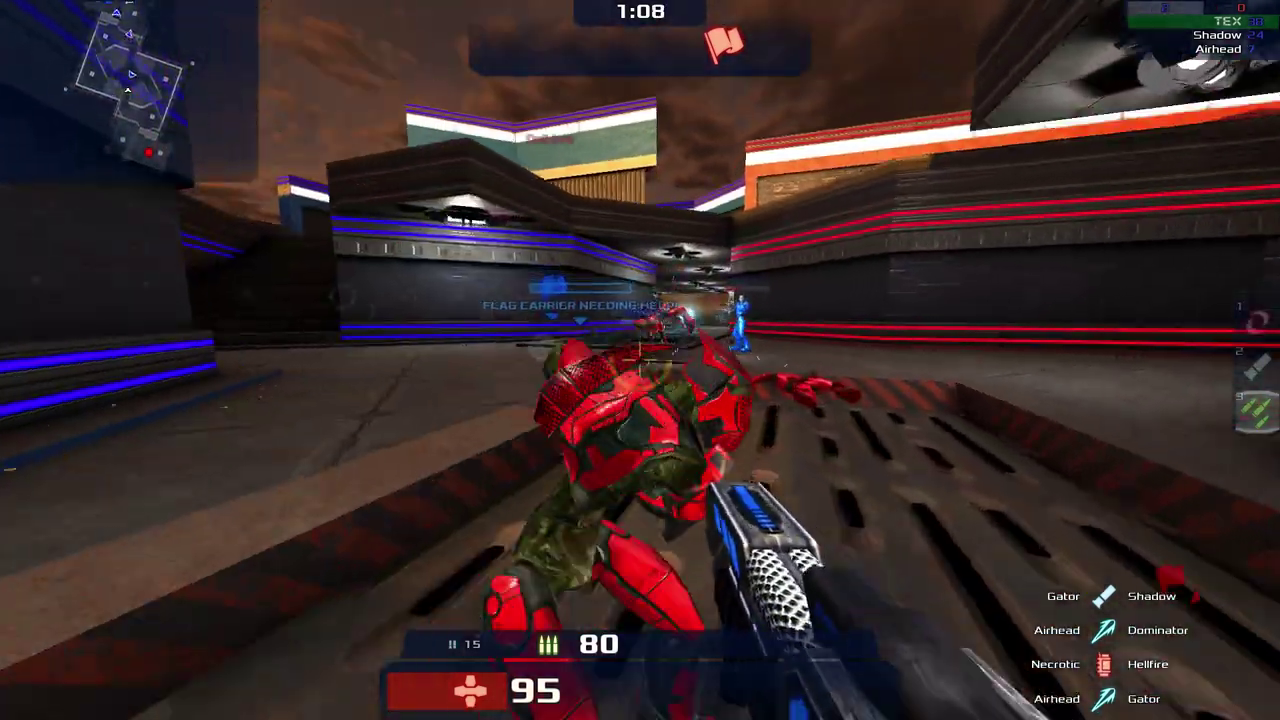
click(640, 360)
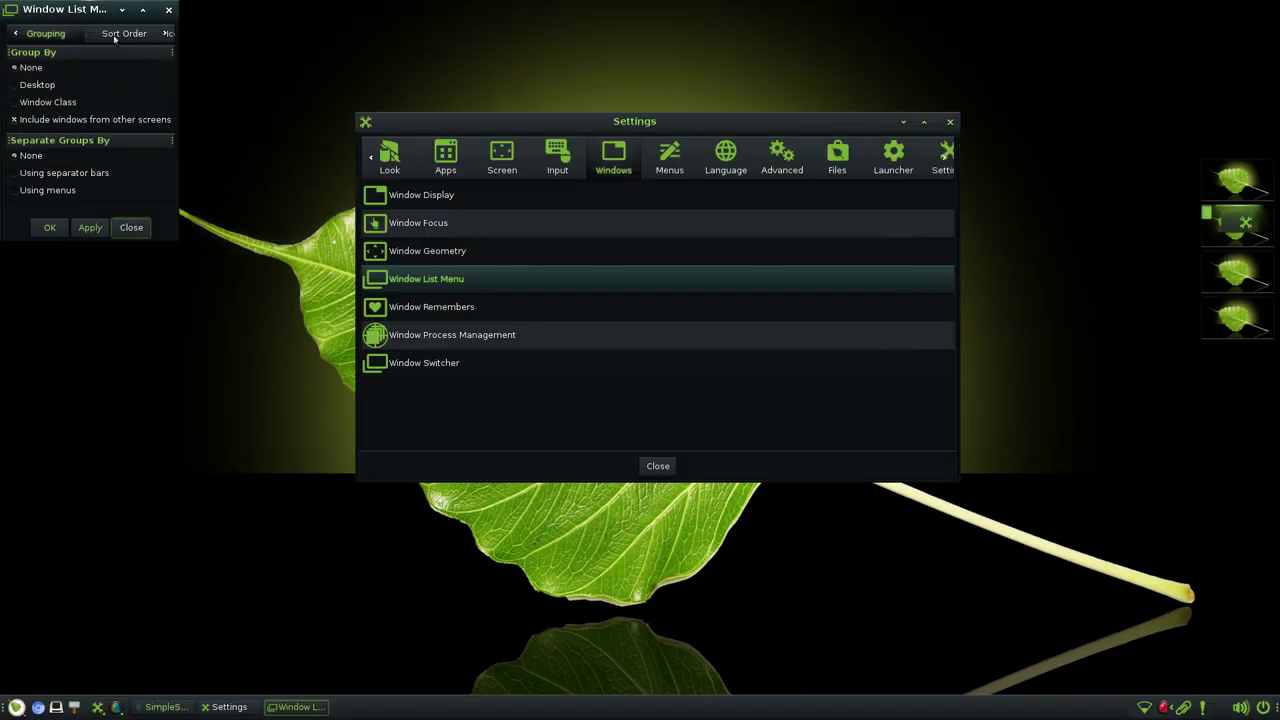
- Review Window List Menu's sort order and iconified grouping tabs, then browse Window Remembers
click(114, 38)
click(168, 36)
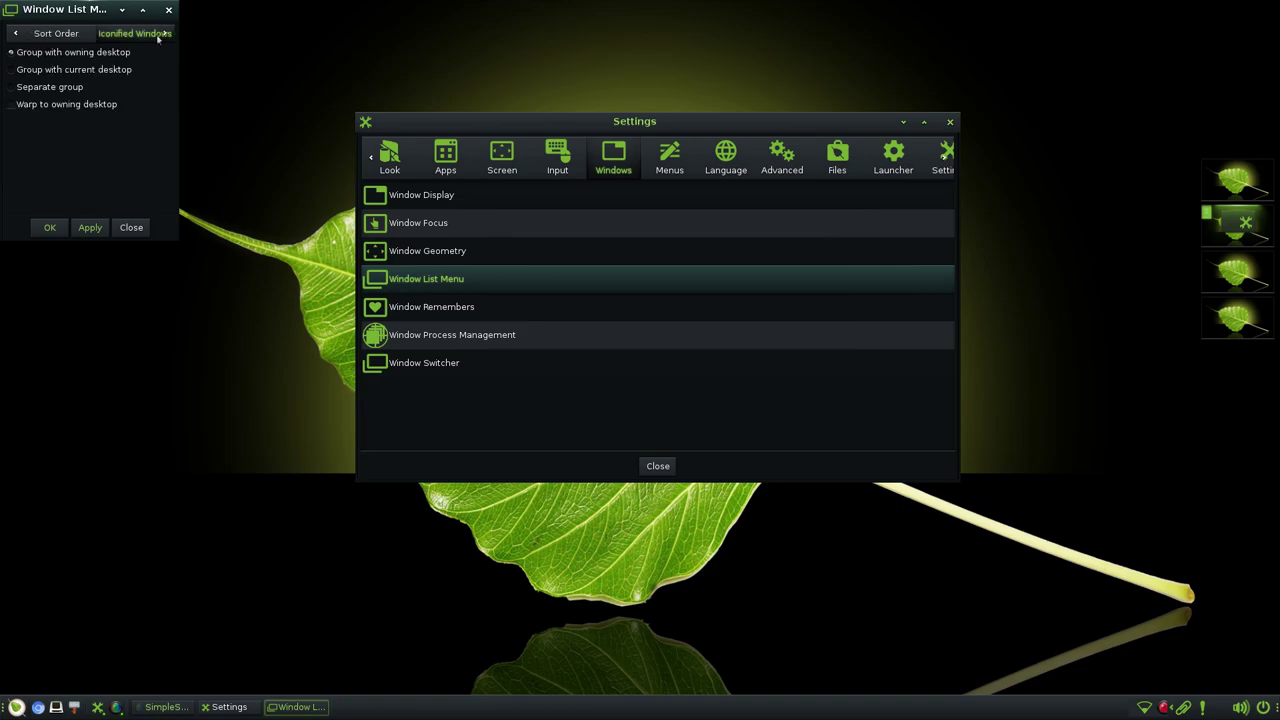
click(168, 9)
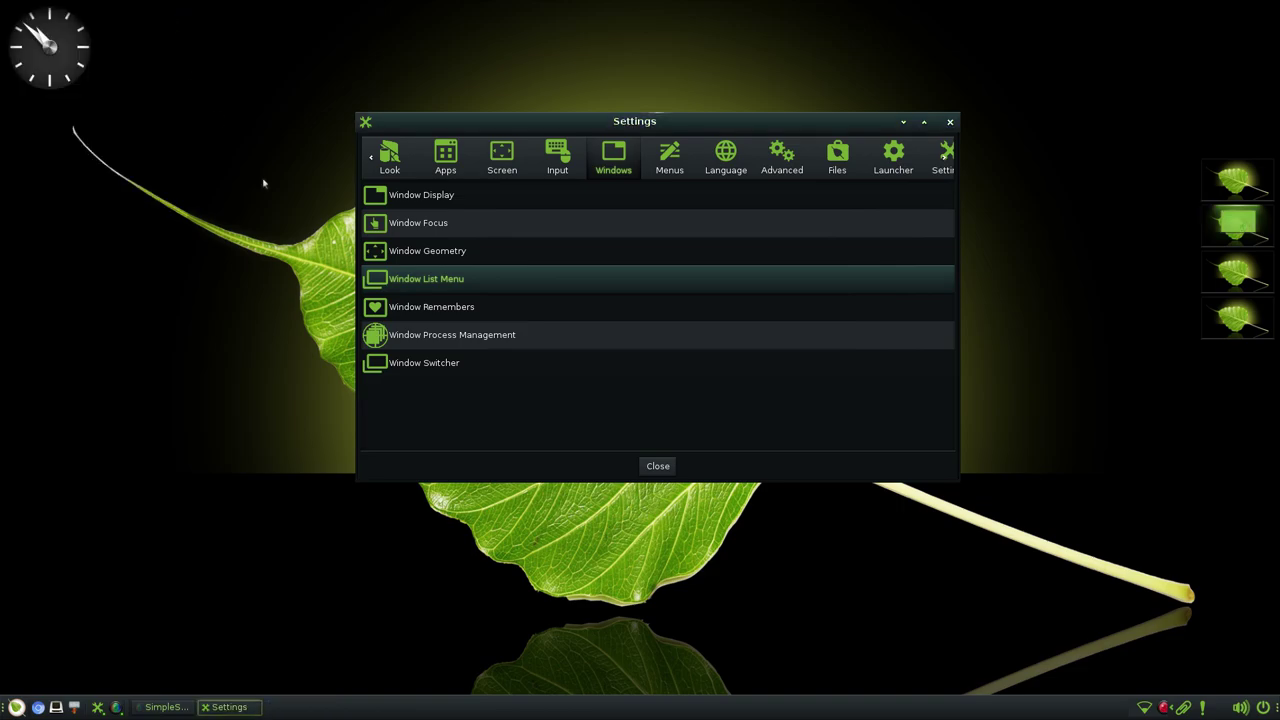
click(403, 308)
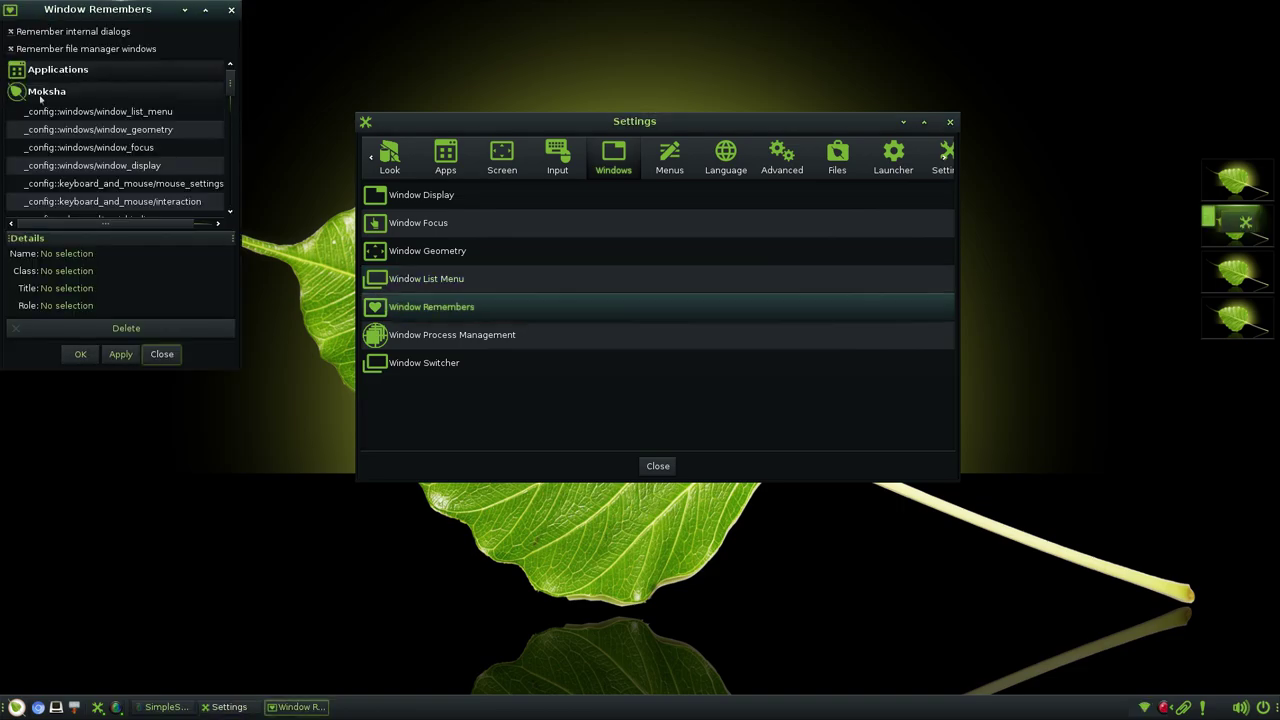
scroll(118, 120, down, 10)
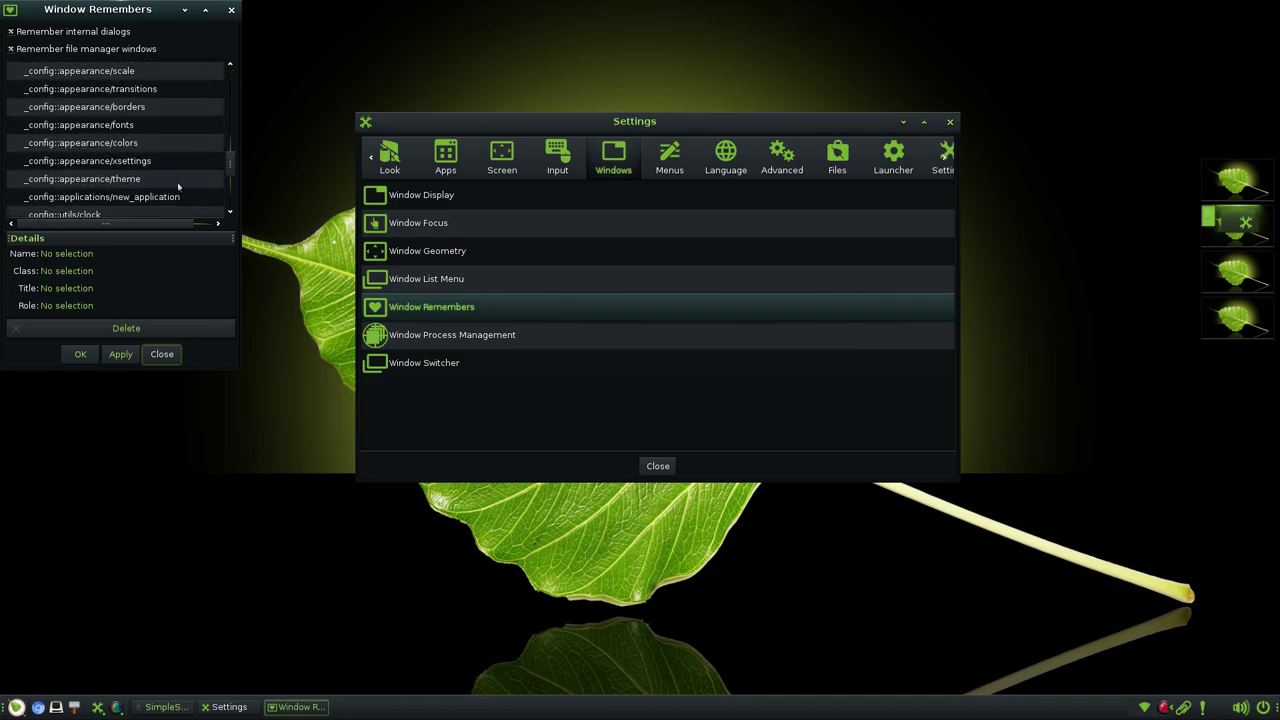
click(233, 10)
- View Window Process Management, then Window Switcher's selecting, speed and width-limit tabs
click(445, 340)
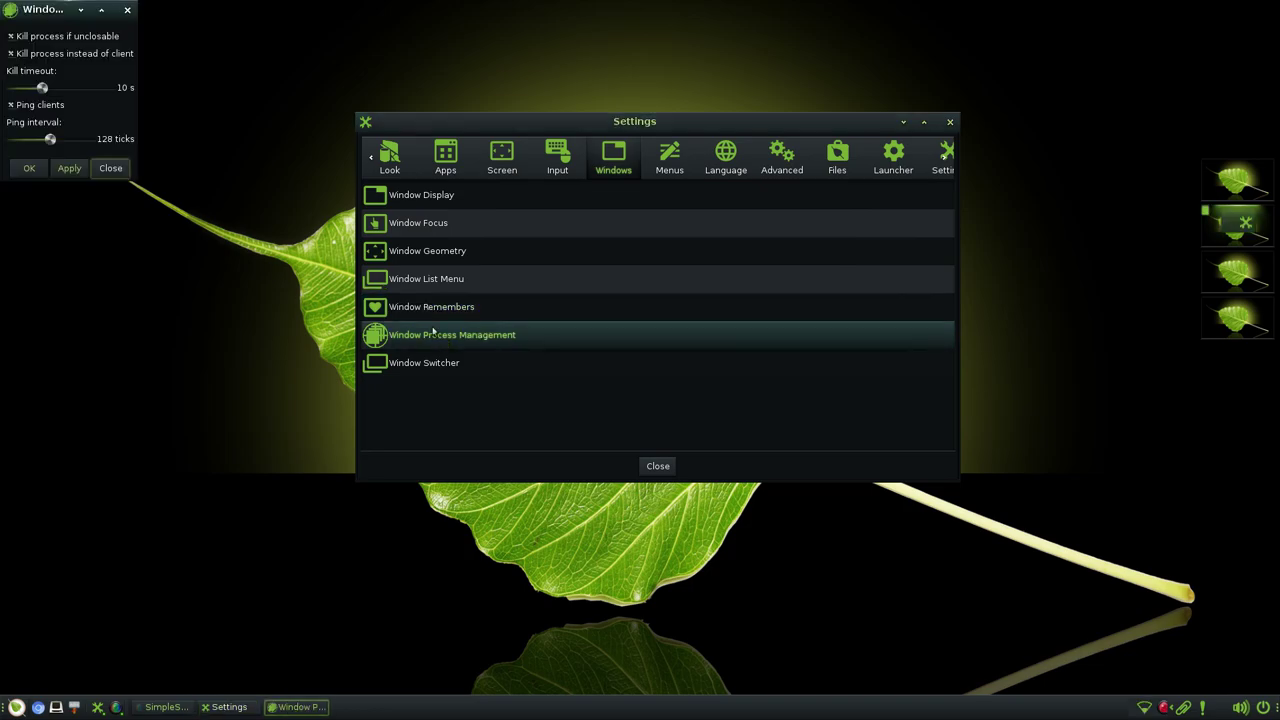
drag(68, 17, 109, 36)
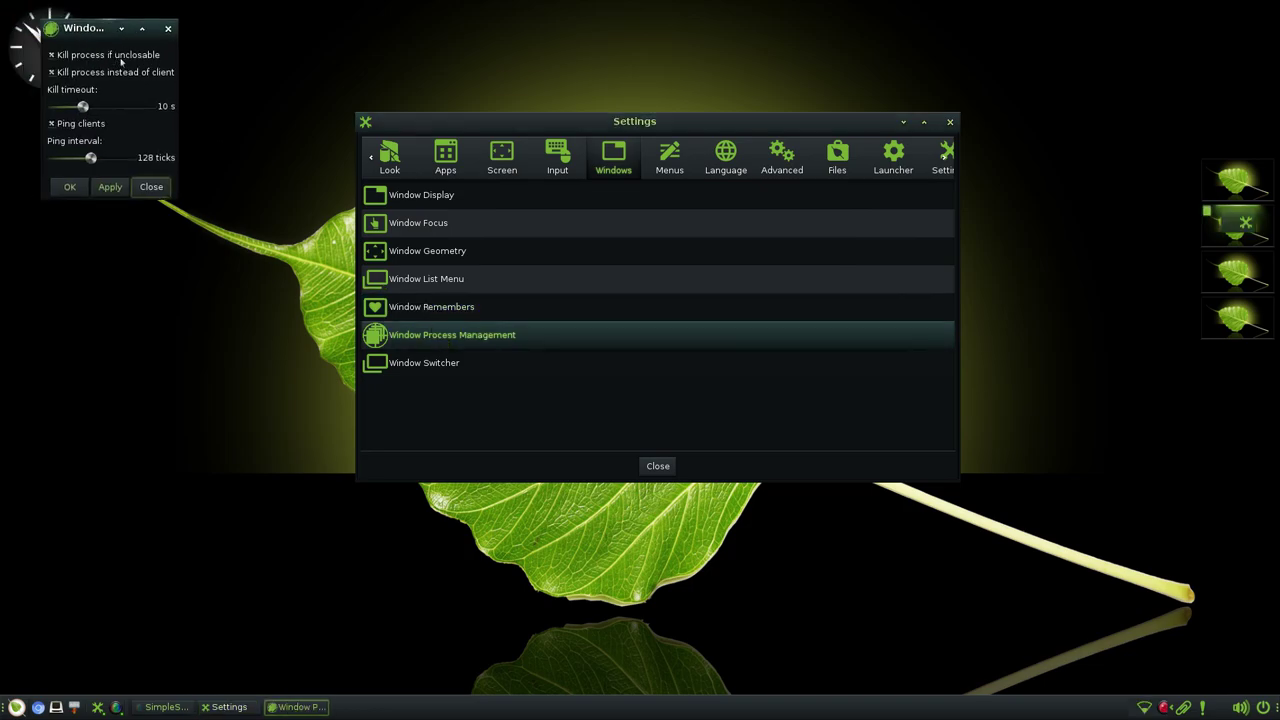
click(168, 28)
click(432, 368)
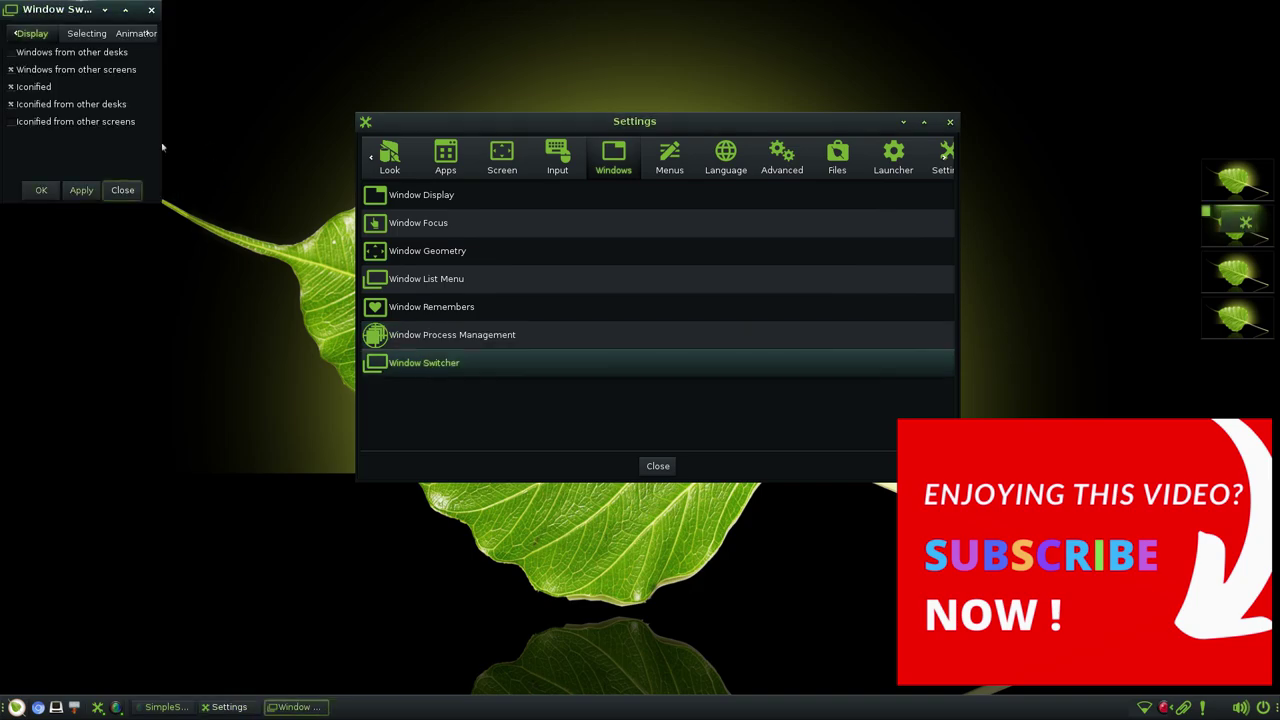
click(84, 39)
click(125, 38)
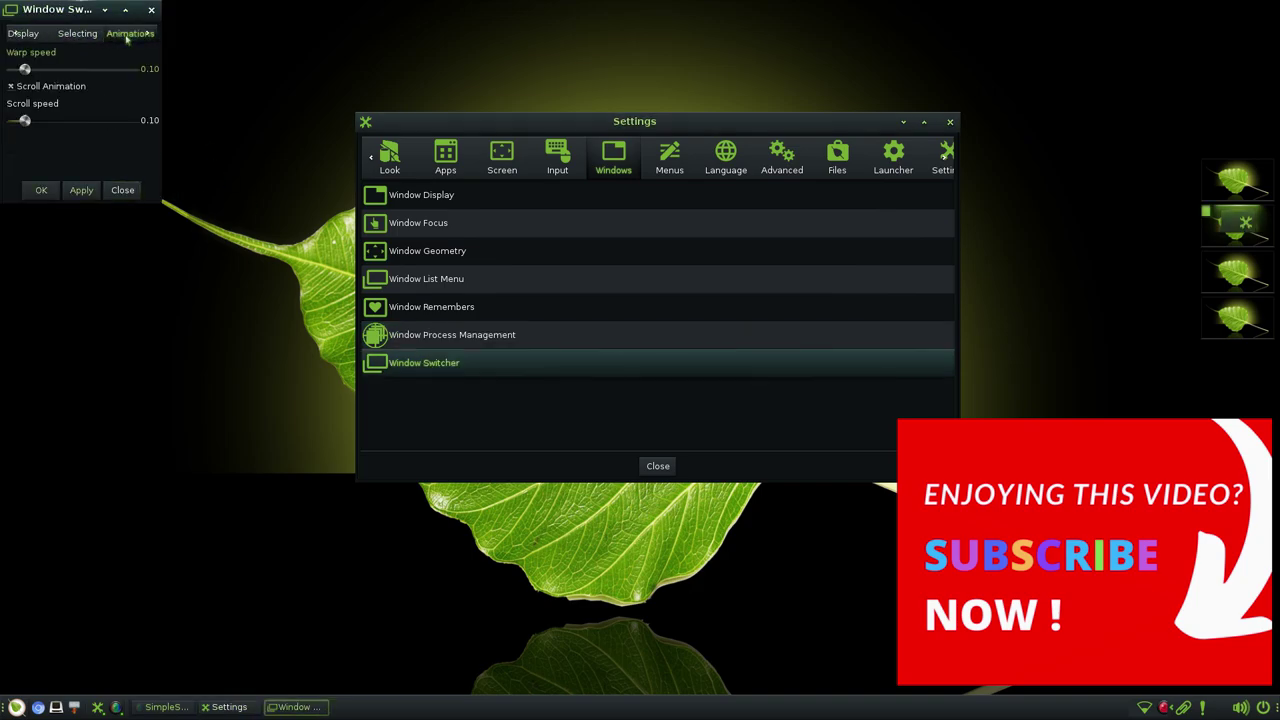
click(147, 36)
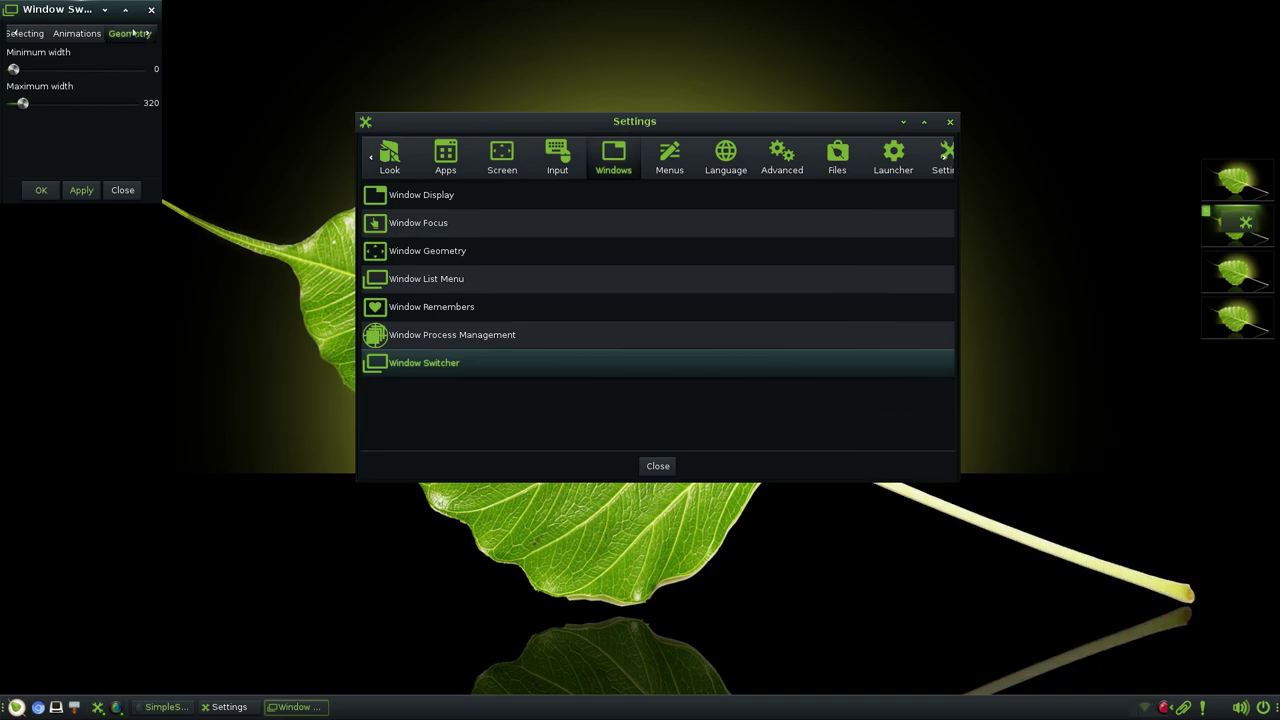
click(150, 11)
- Under Menus, review Menu Settings' Applications, Autoscroll and Miscellaneous tabs, then the Configuration Panel
click(664, 162)
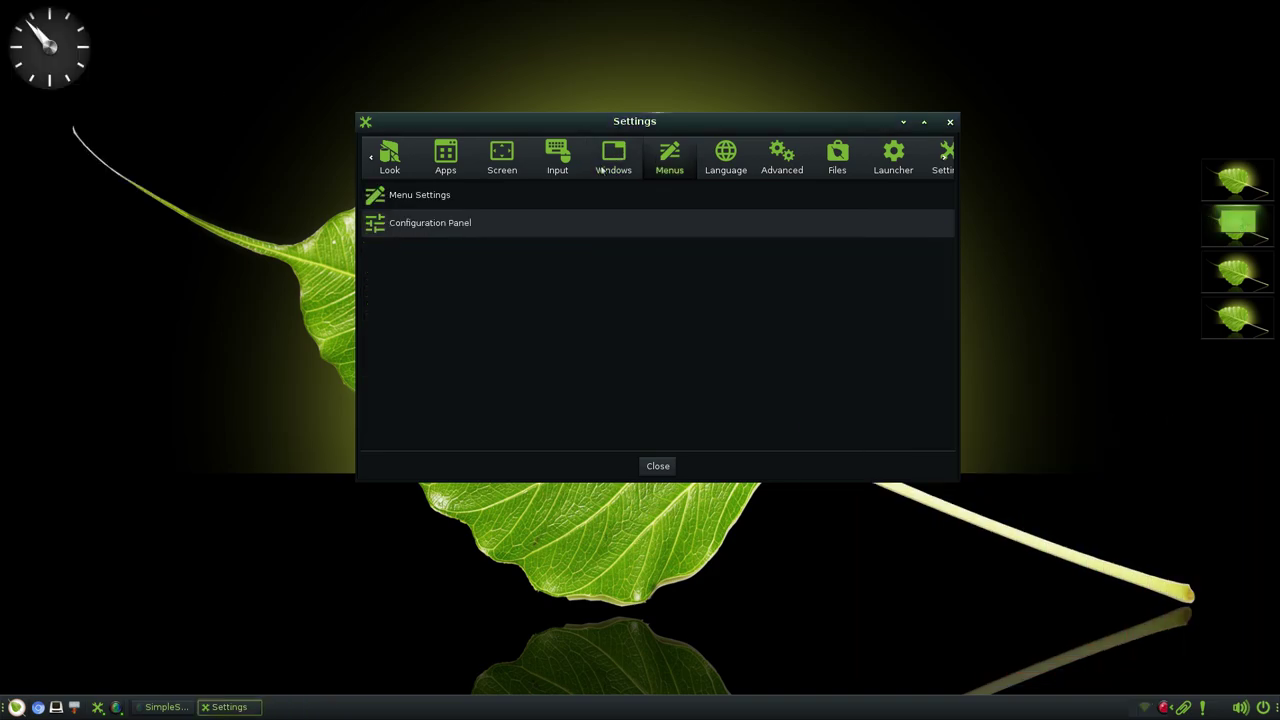
click(406, 195)
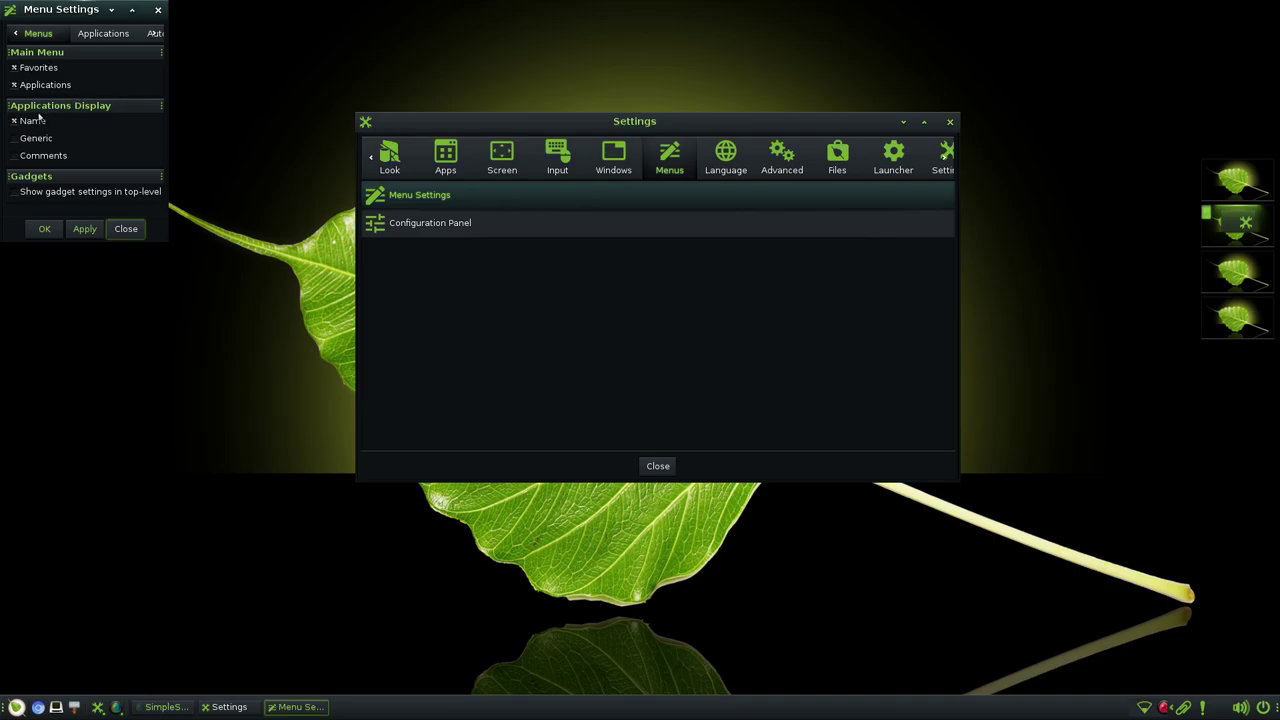
click(105, 34)
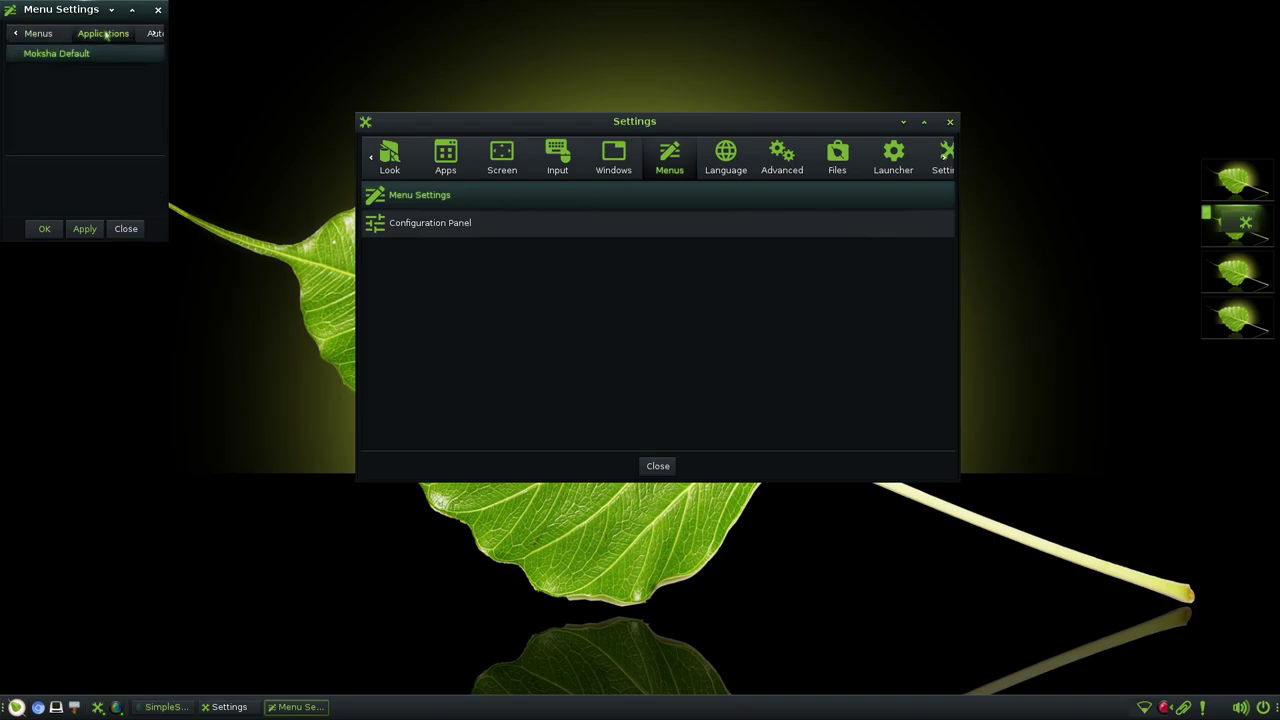
click(155, 33)
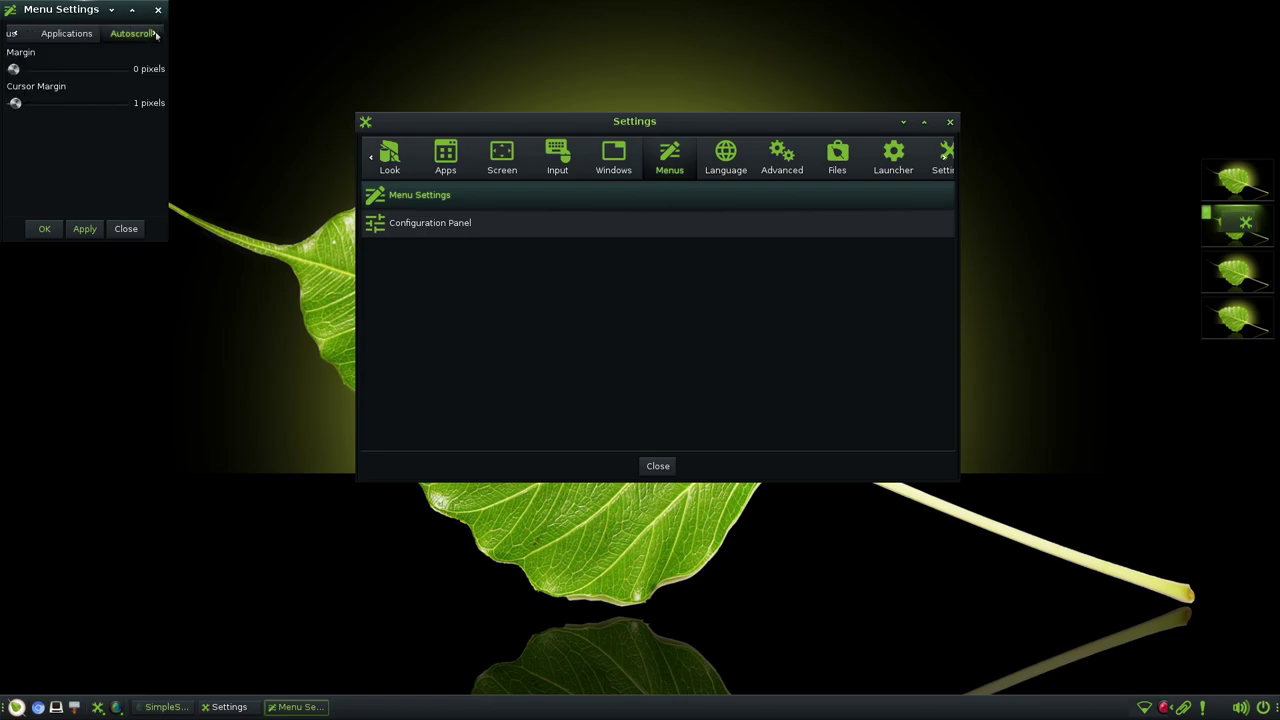
click(150, 34)
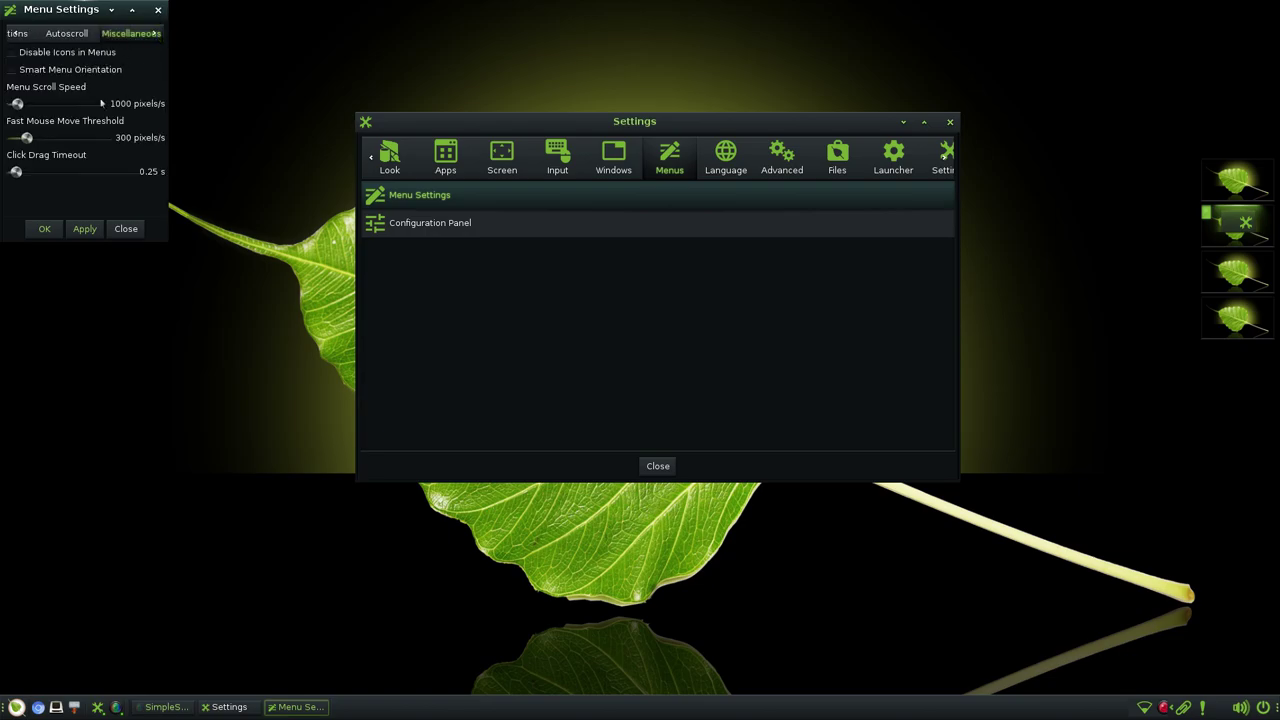
click(158, 10)
click(421, 224)
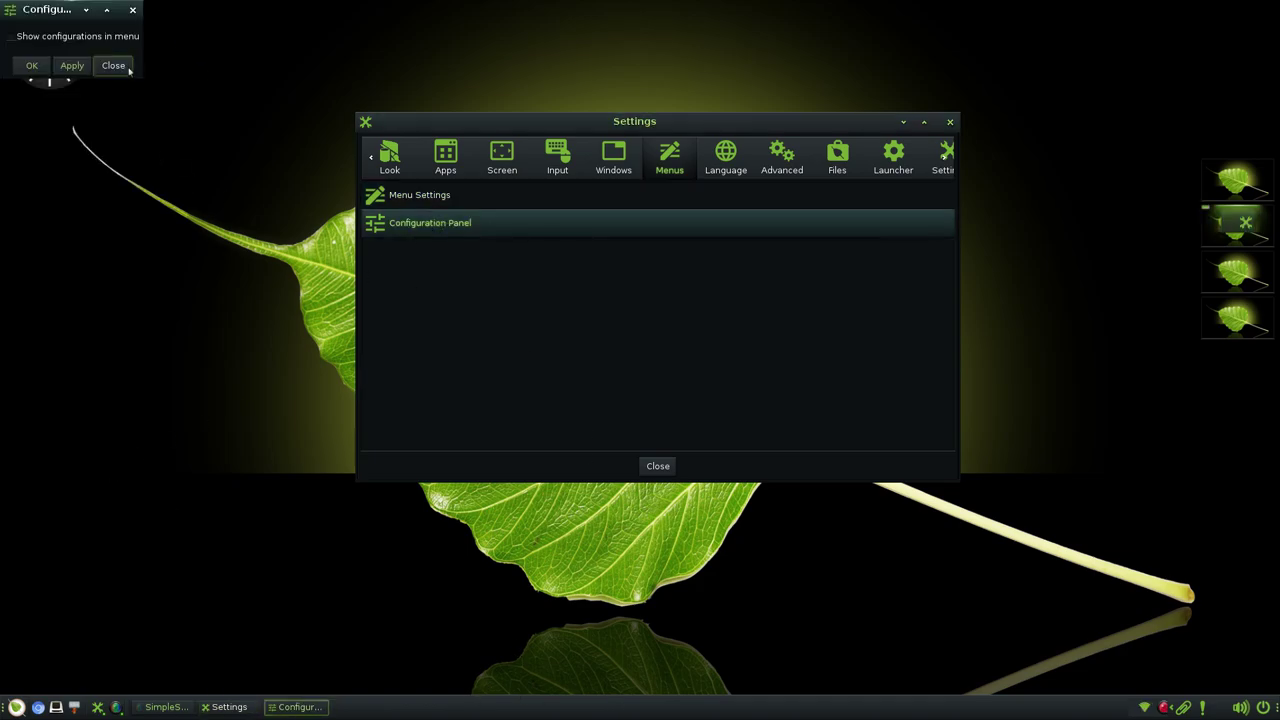
click(131, 11)
- Under Language, review the Desklock Language and Language settings dialogs
click(706, 165)
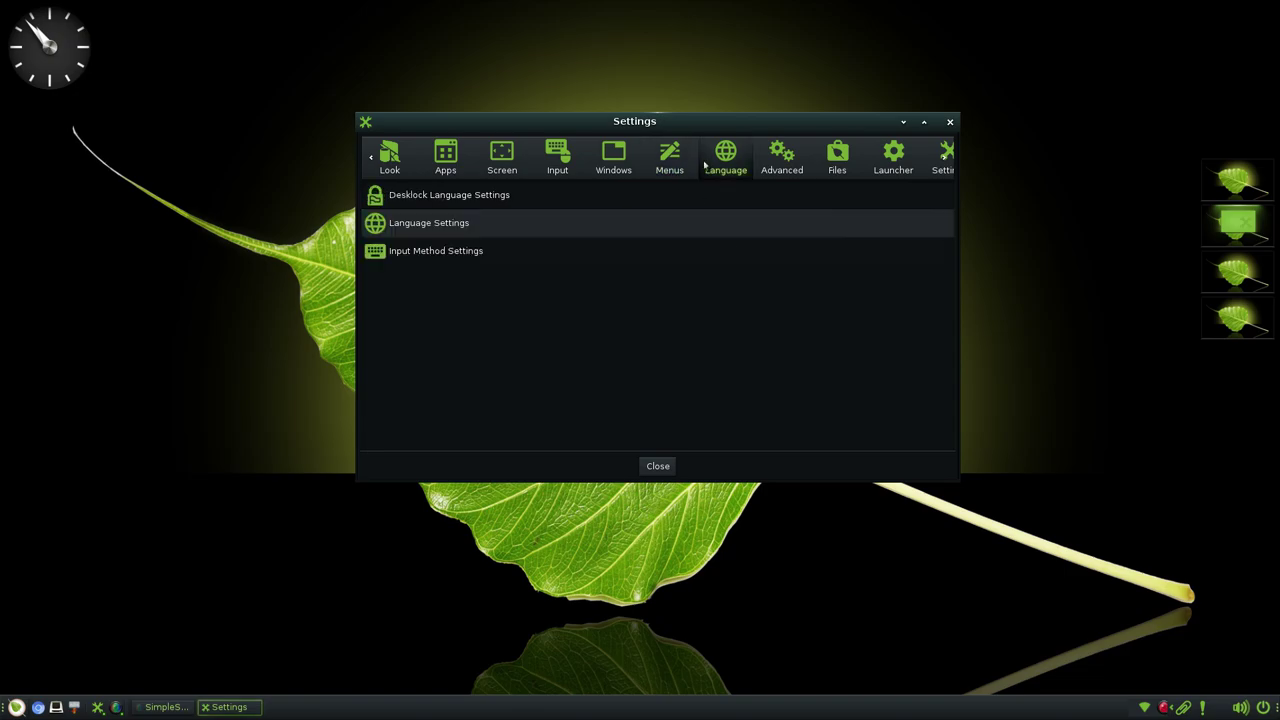
click(437, 193)
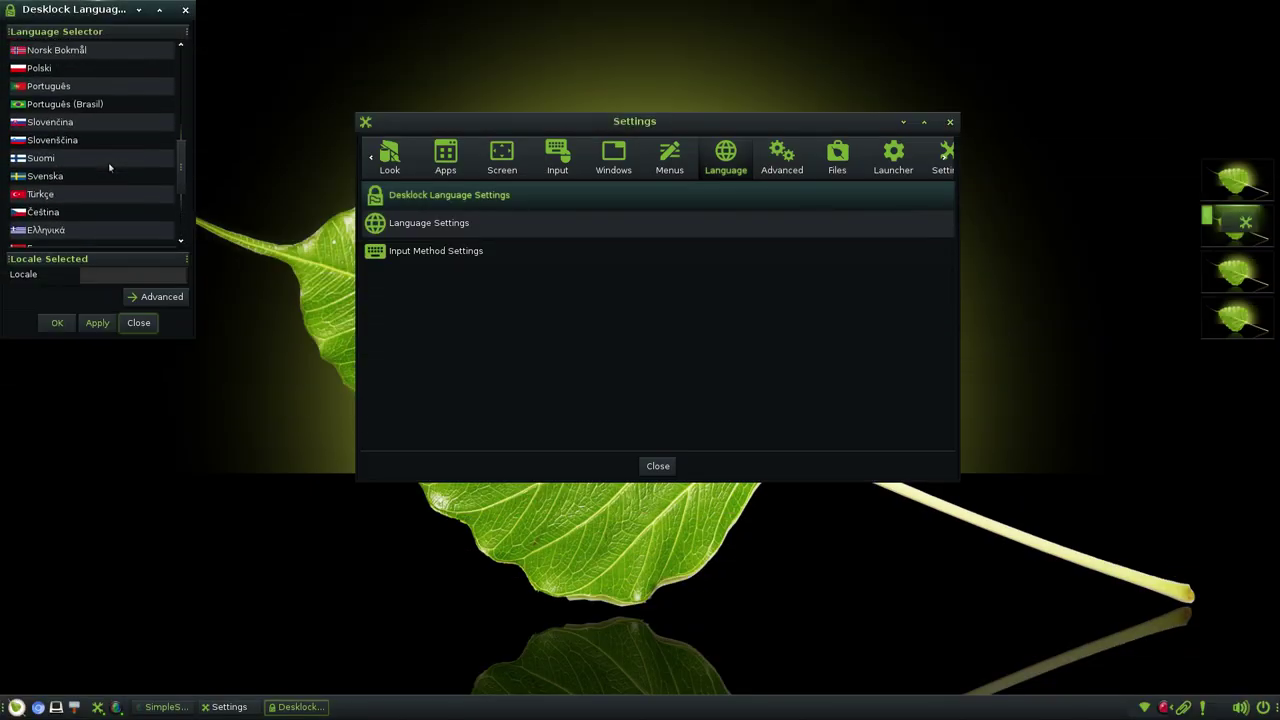
click(186, 10)
click(482, 229)
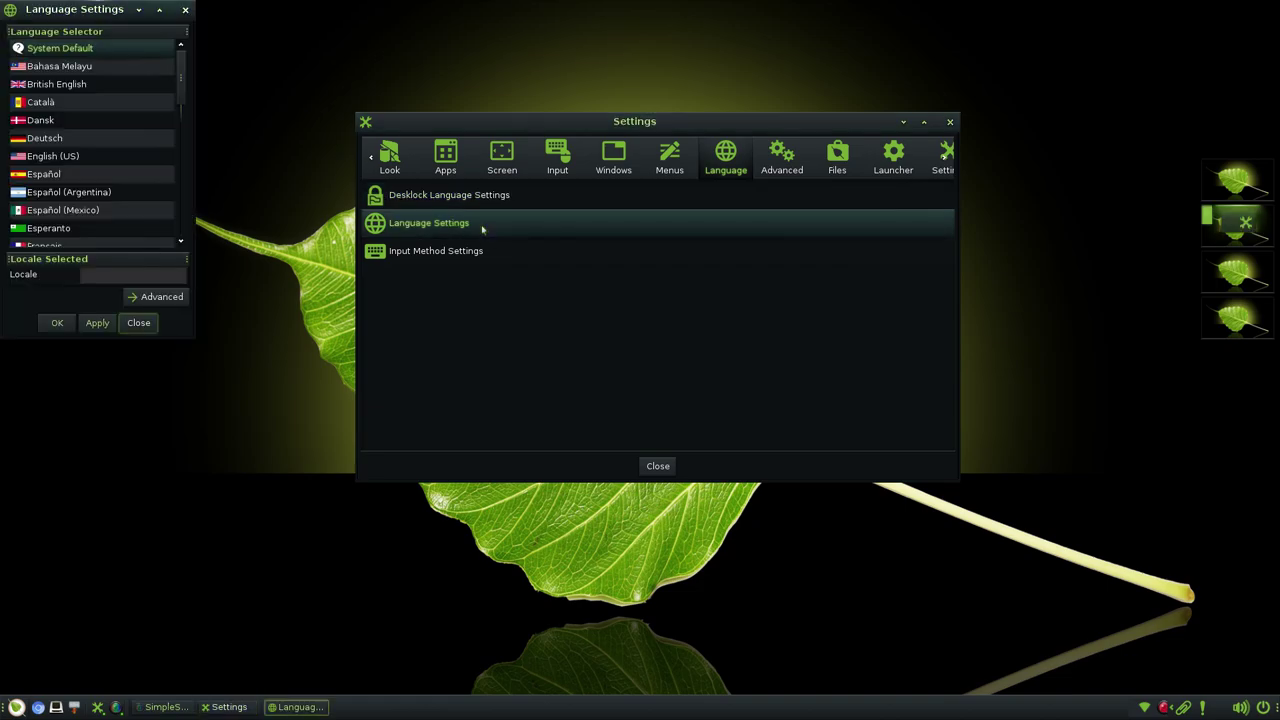
scroll(124, 105, down, 10)
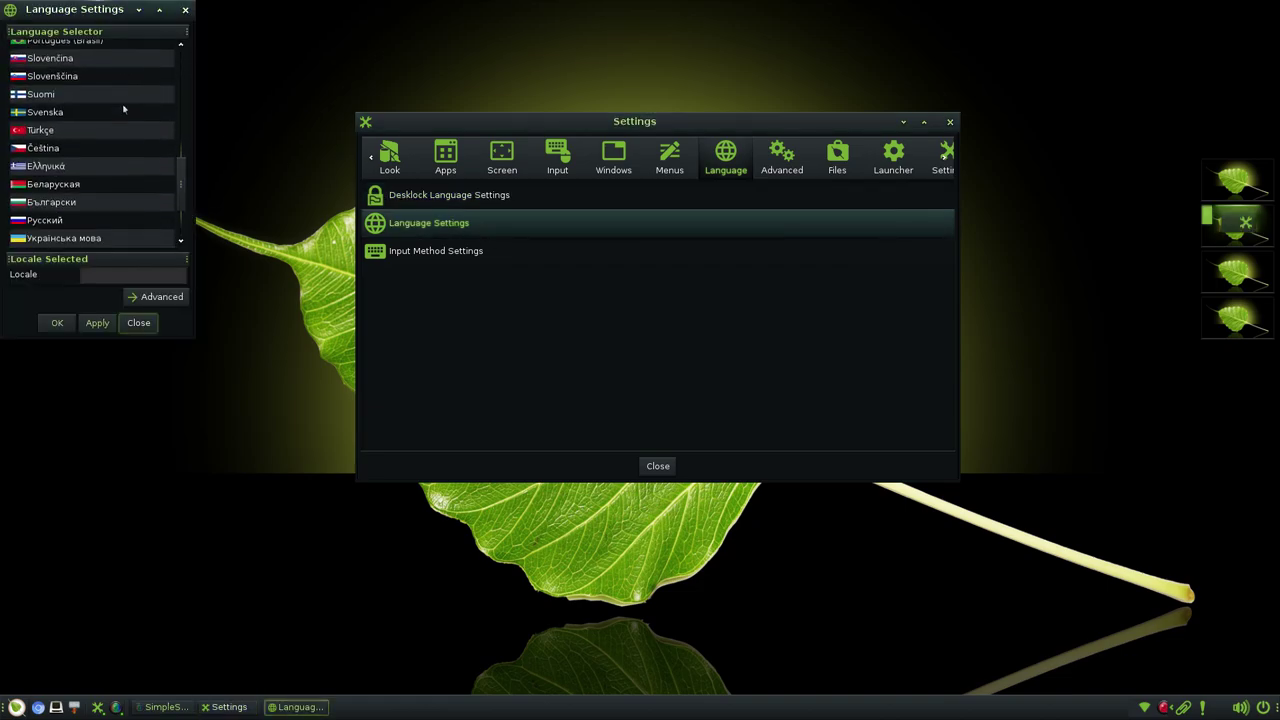
click(185, 10)
- Select gcin in the Input Method settings and close the dialog
click(450, 257)
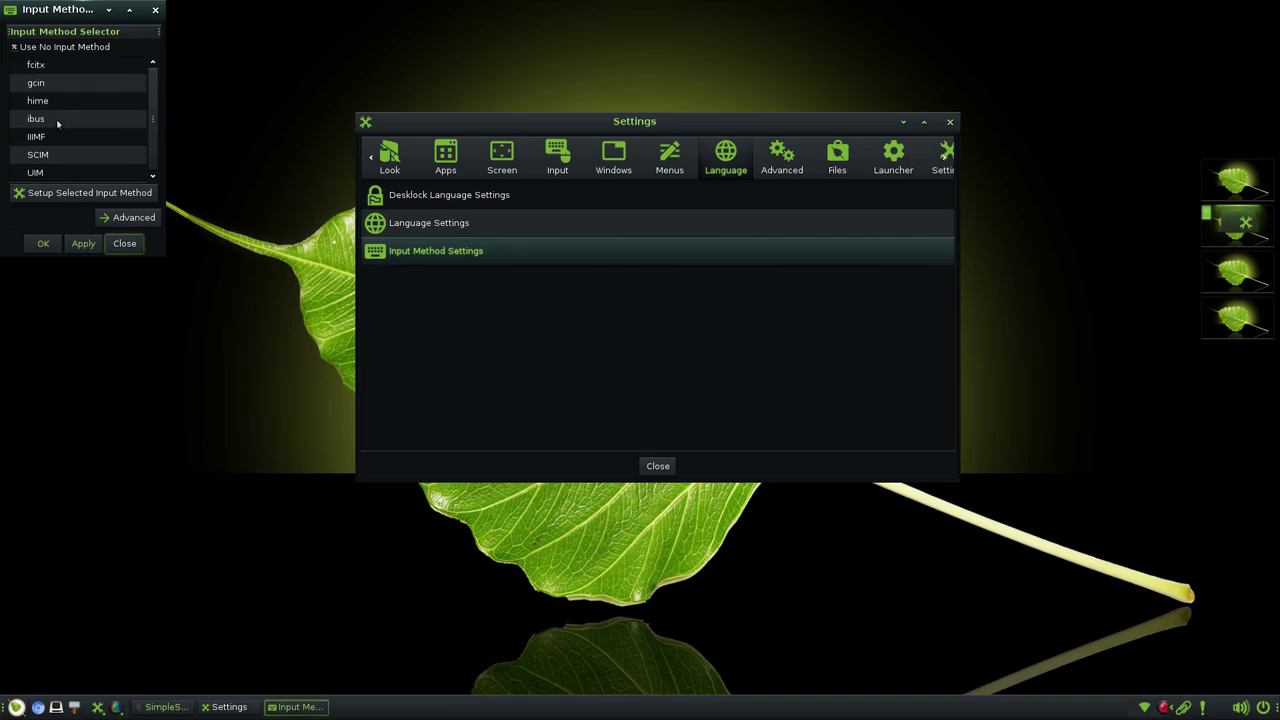
click(75, 85)
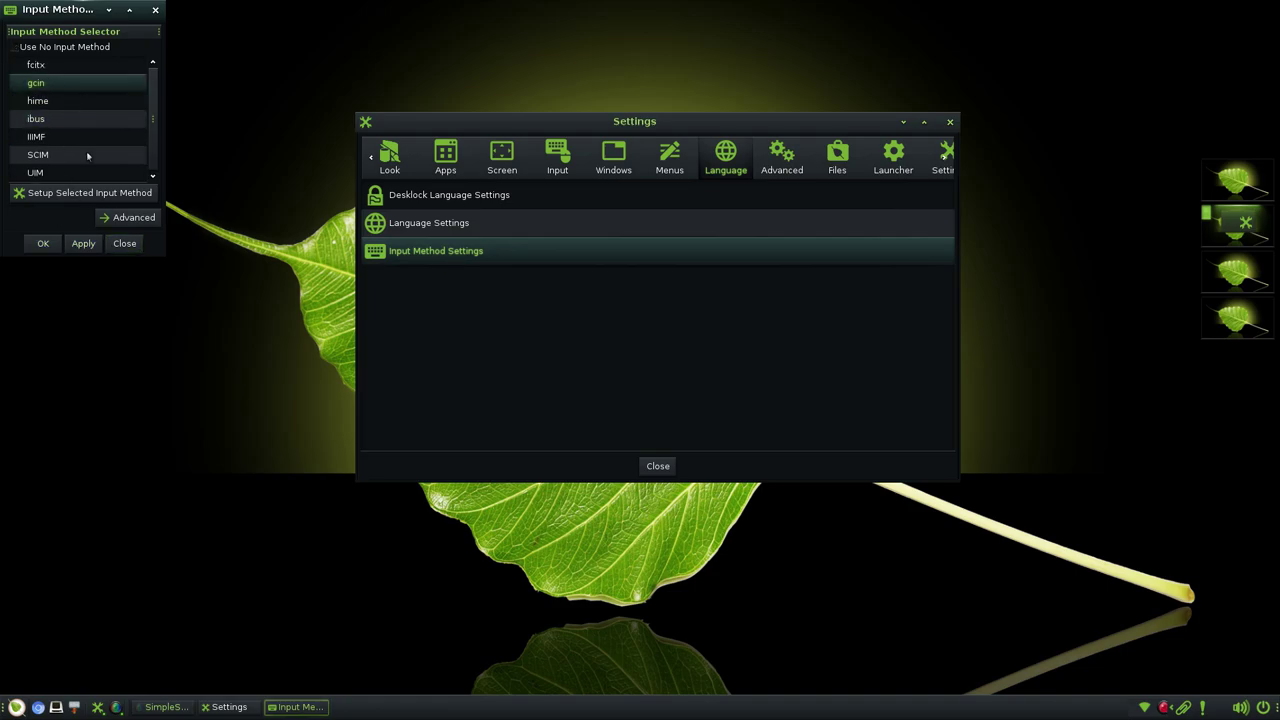
click(154, 10)
- Under Advanced, browse Signal Bindings and the System Controls Default Action tab
click(766, 167)
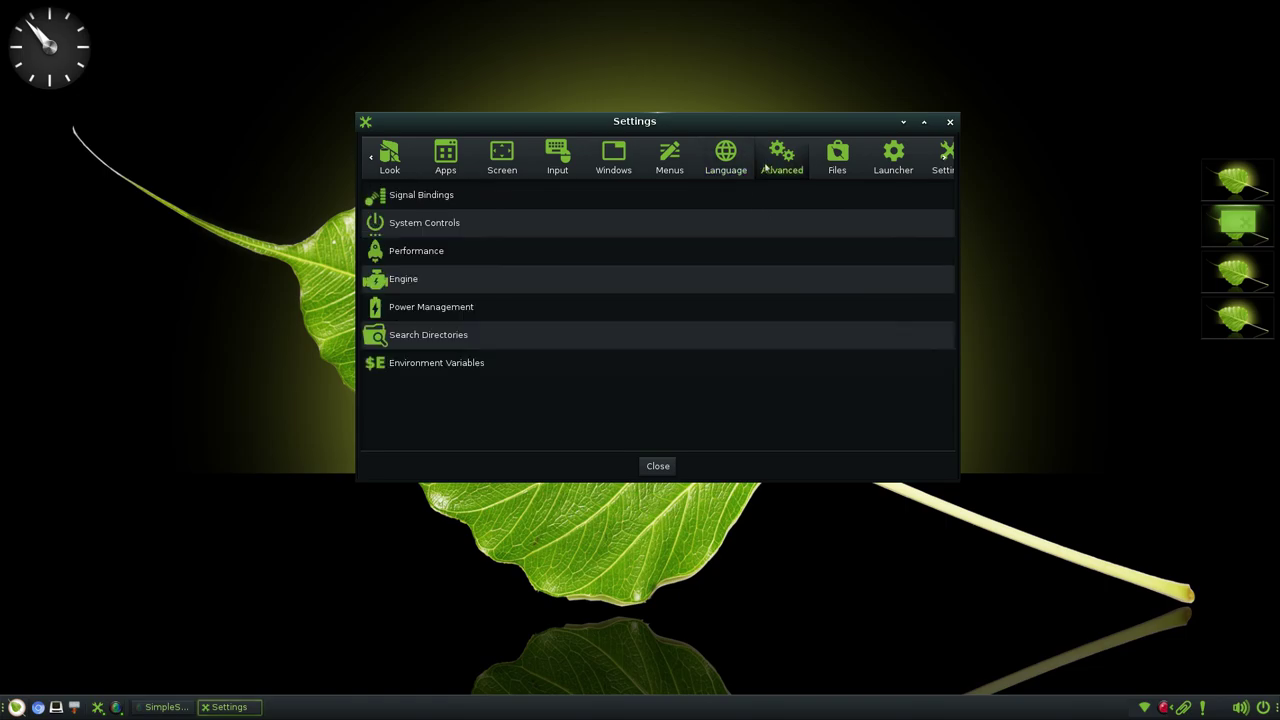
click(455, 198)
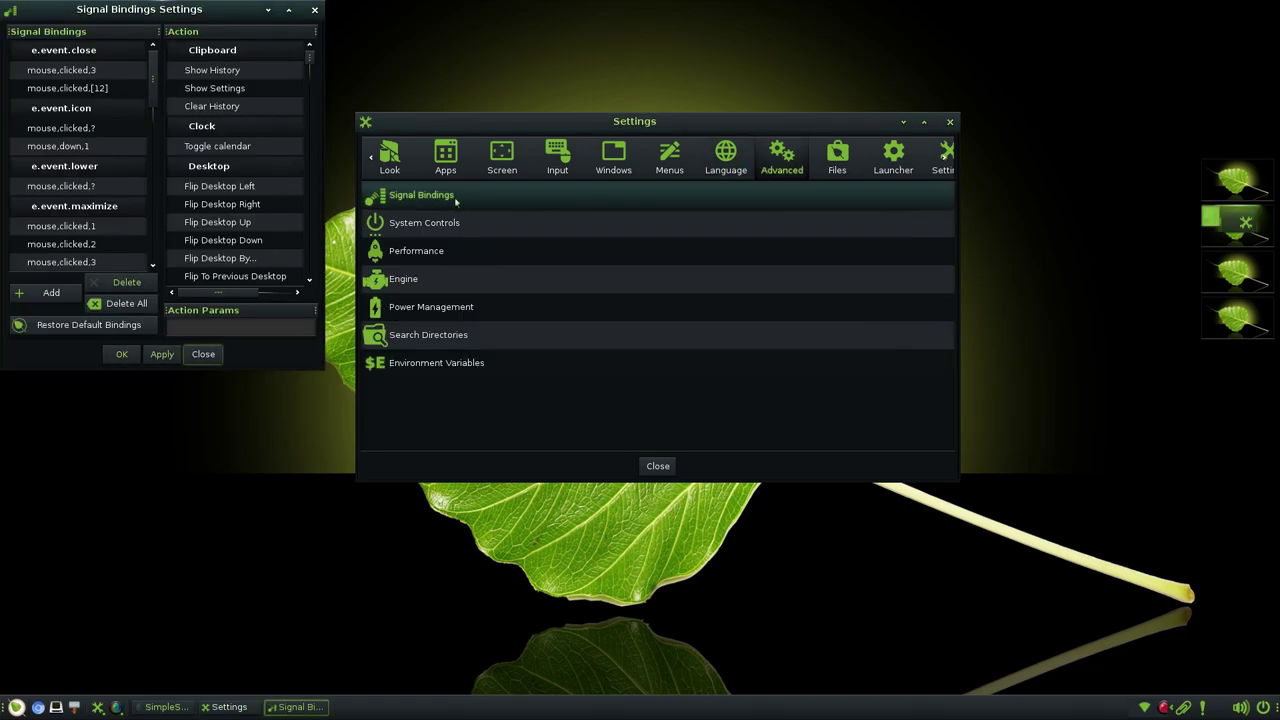
scroll(87, 141, down, 3)
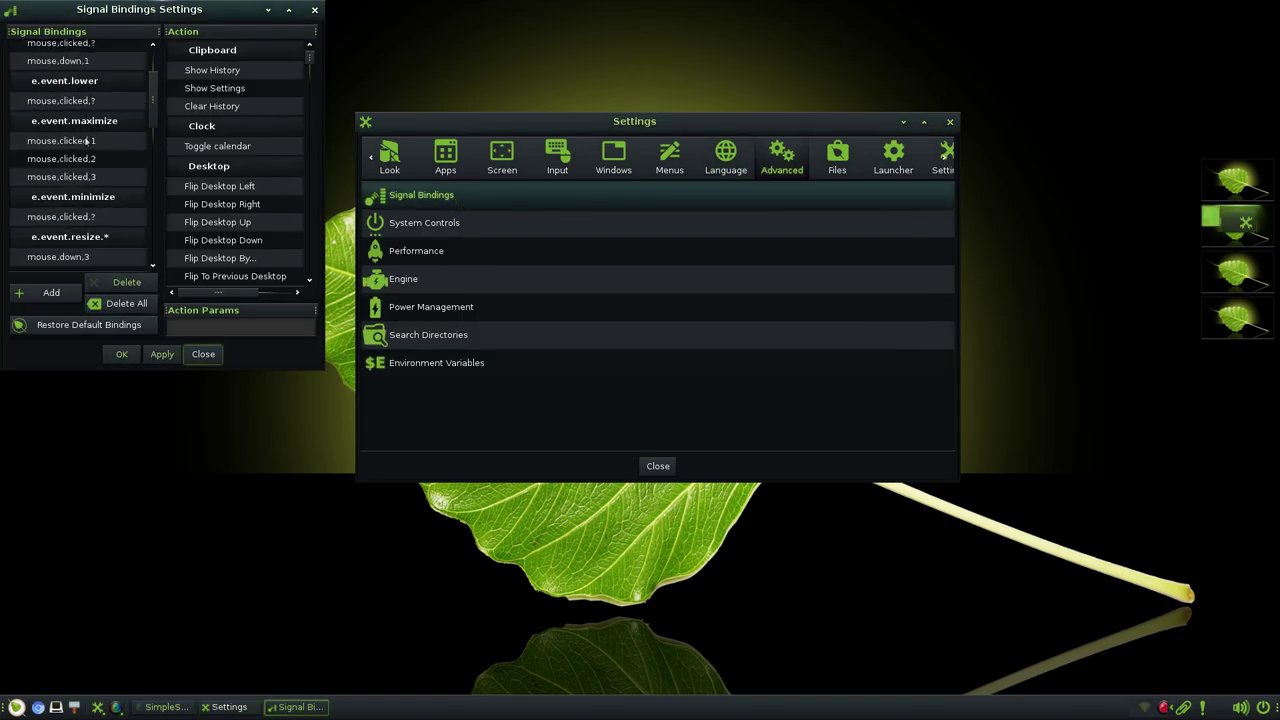
scroll(87, 141, down, 9)
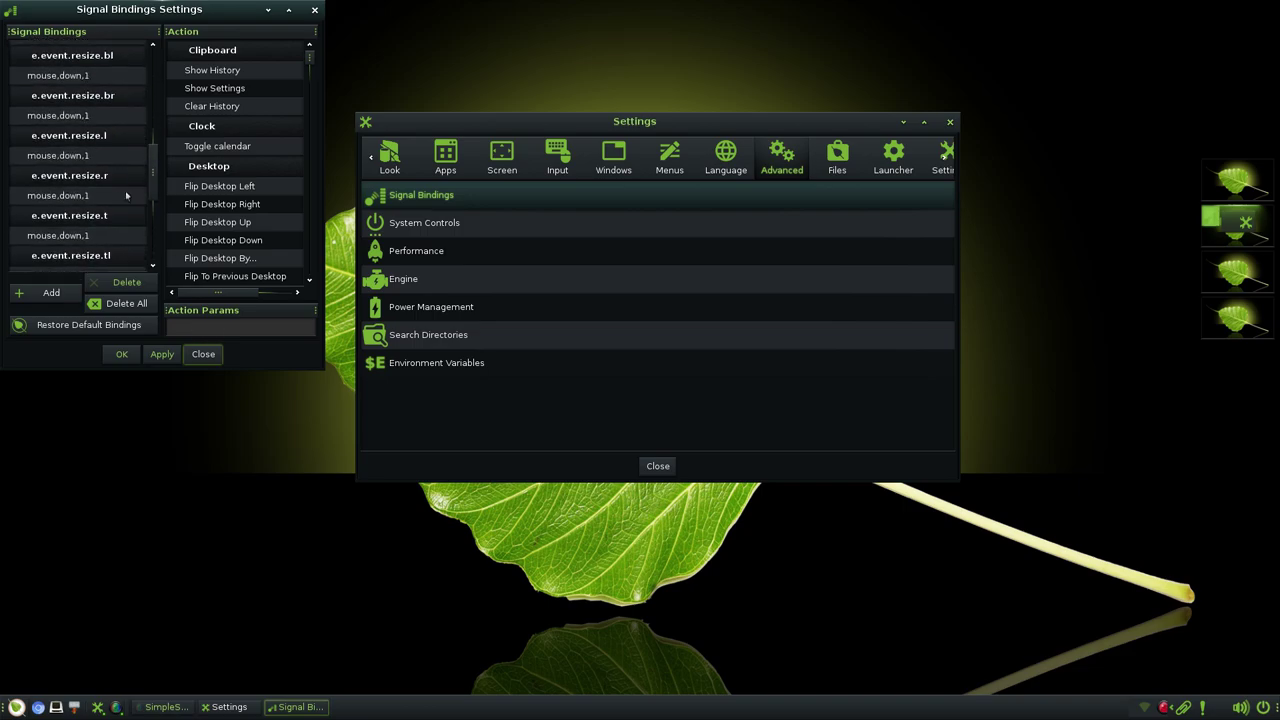
click(314, 9)
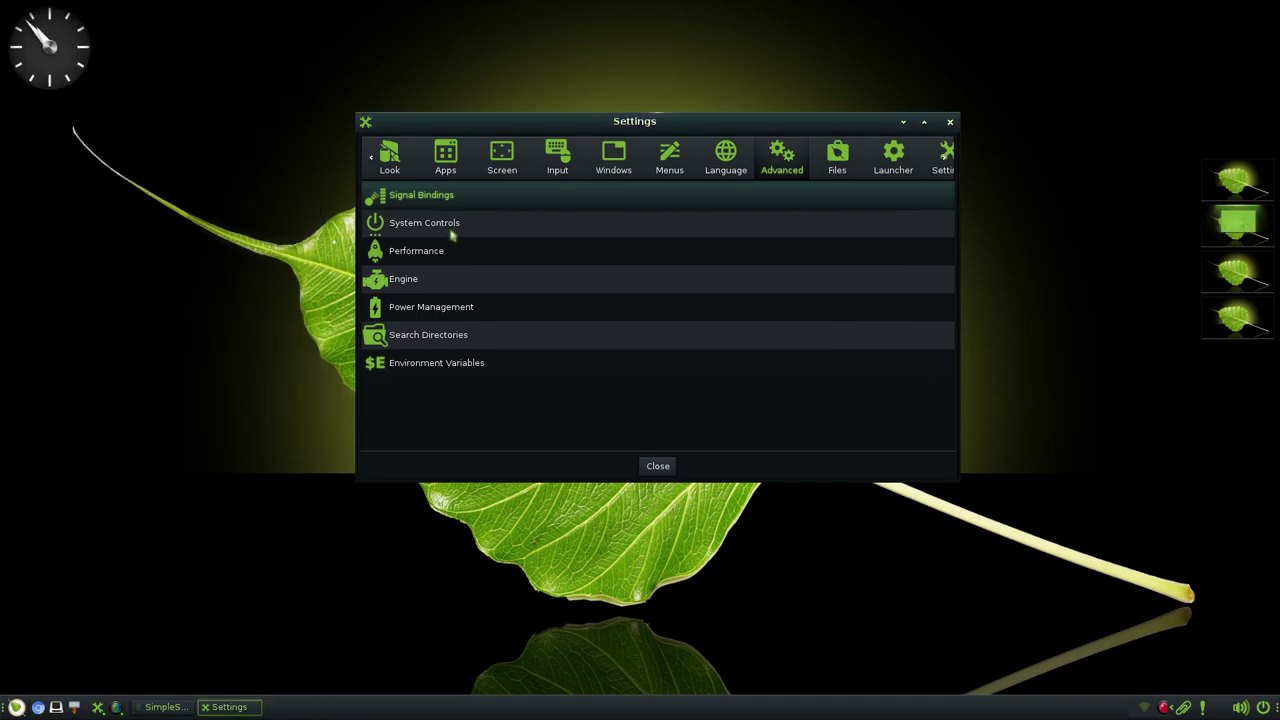
click(452, 228)
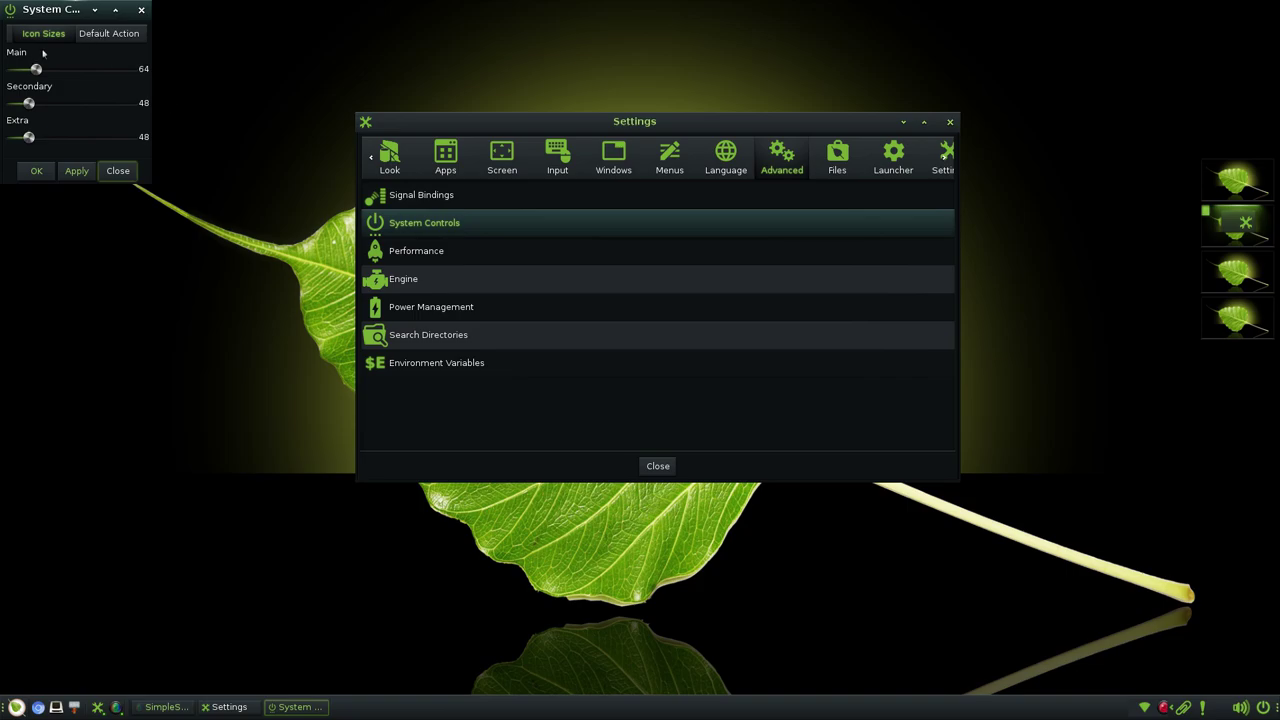
click(117, 35)
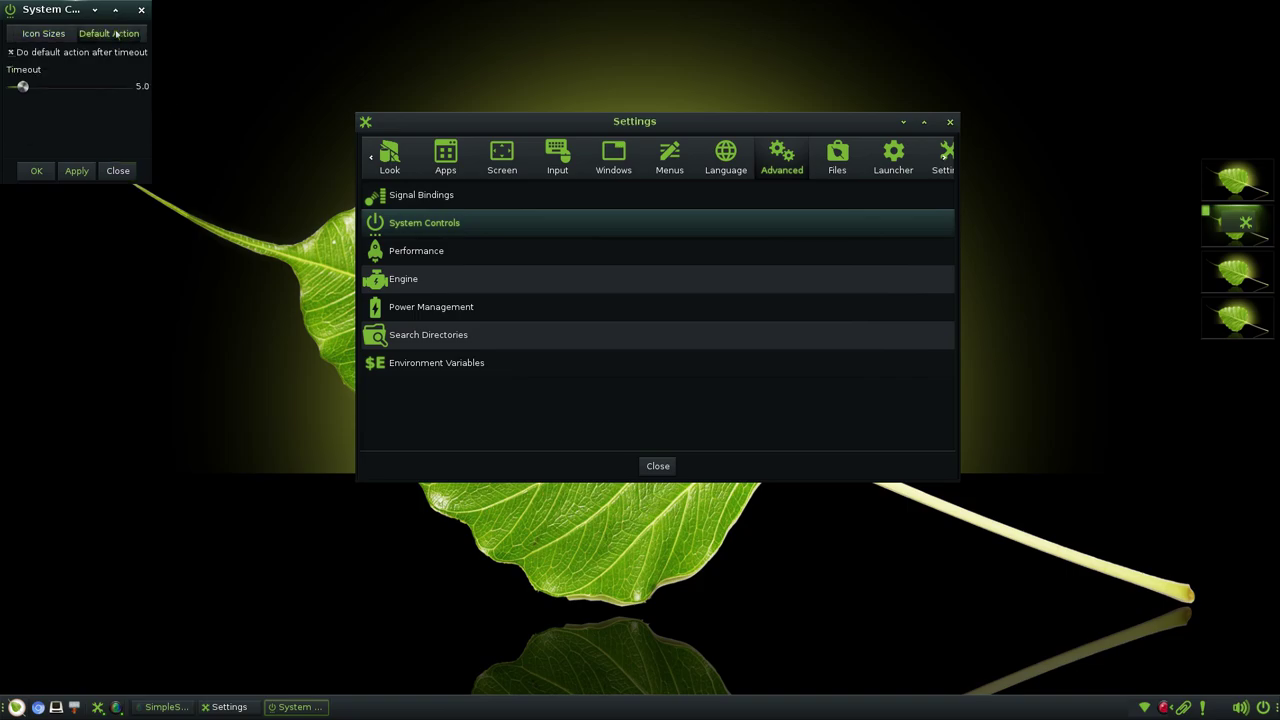
click(141, 10)
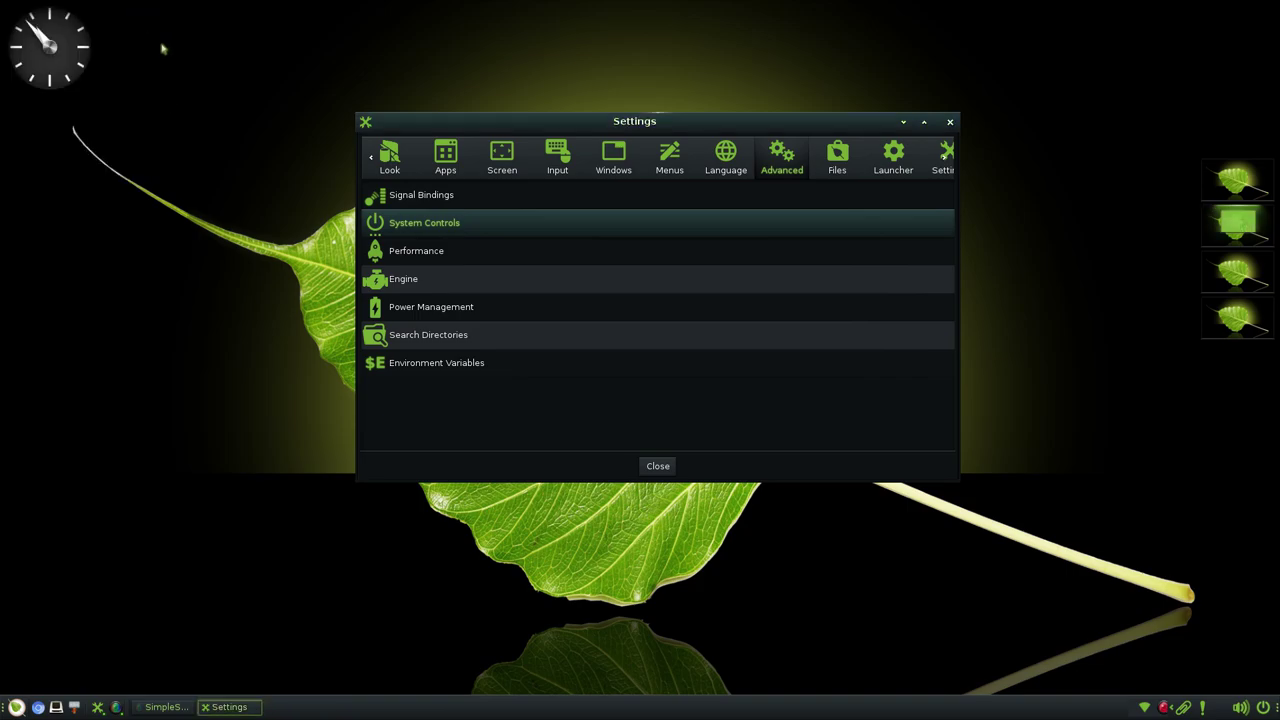
- Review Performance's Caches and Edje Cache tabs, then bring up Engine settings
click(440, 253)
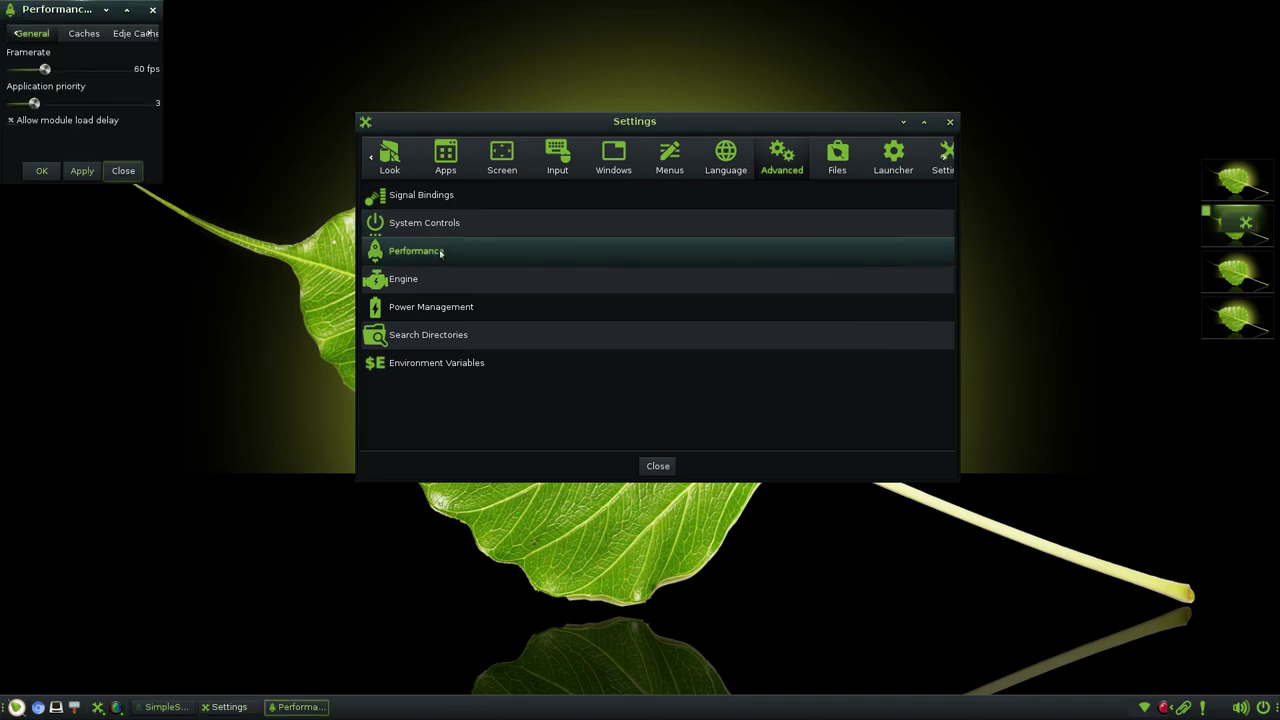
click(80, 35)
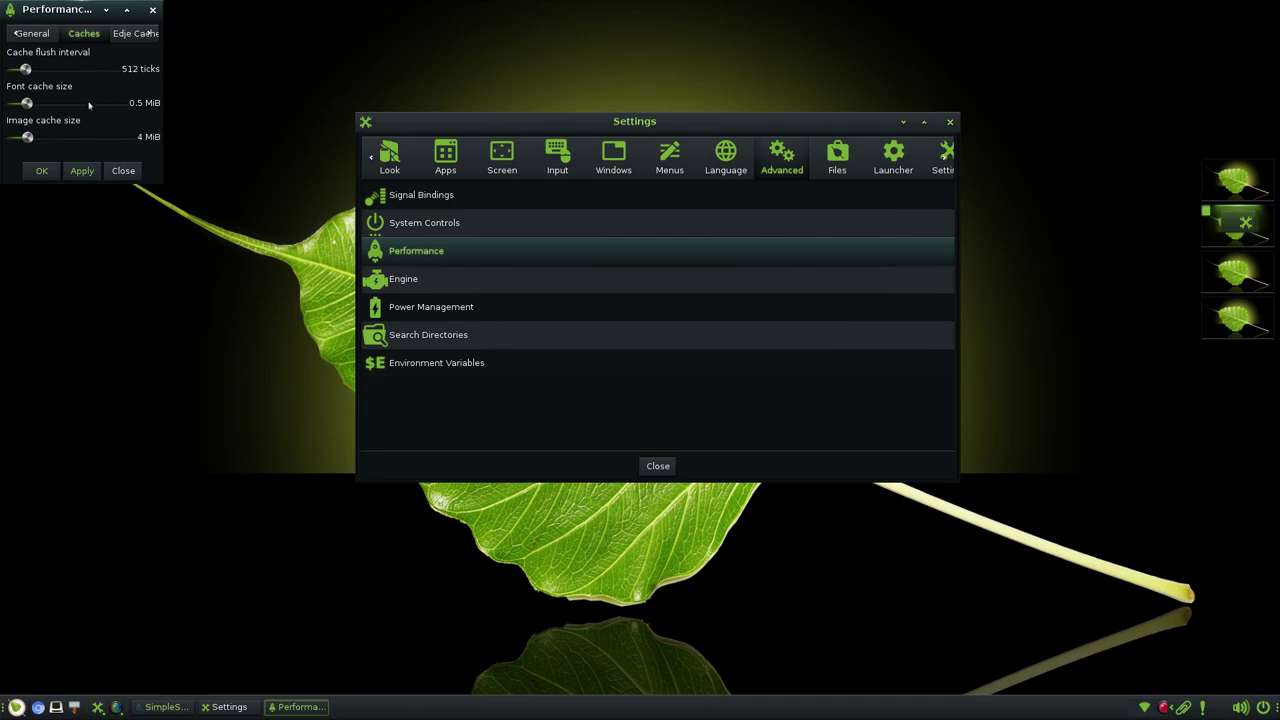
click(128, 33)
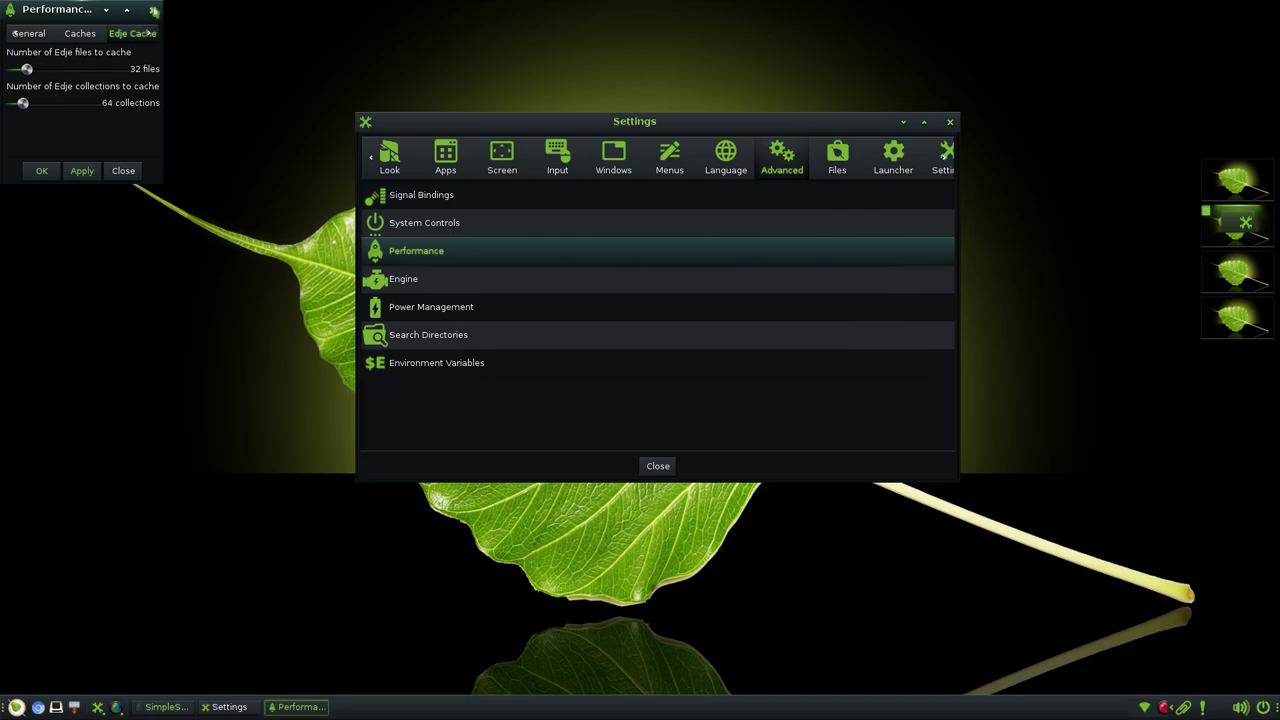
click(152, 9)
click(432, 283)
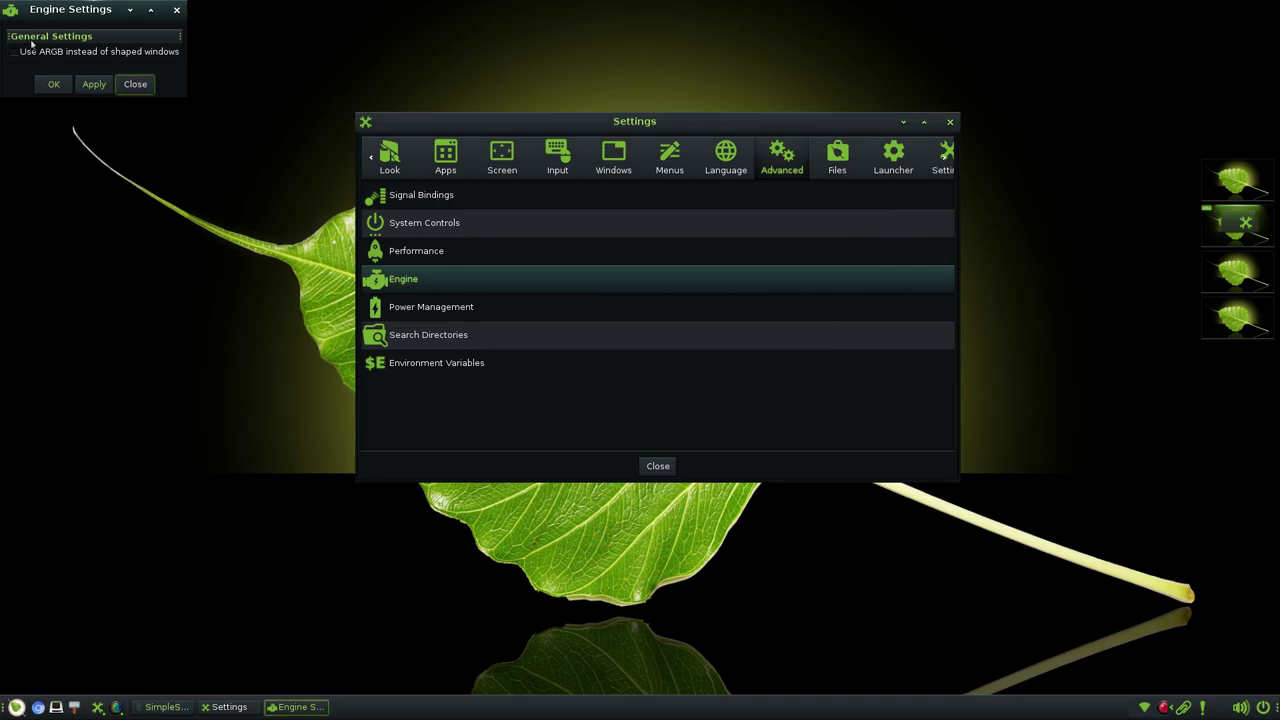
- Close Engine settings and look over the Power Management settings
click(176, 9)
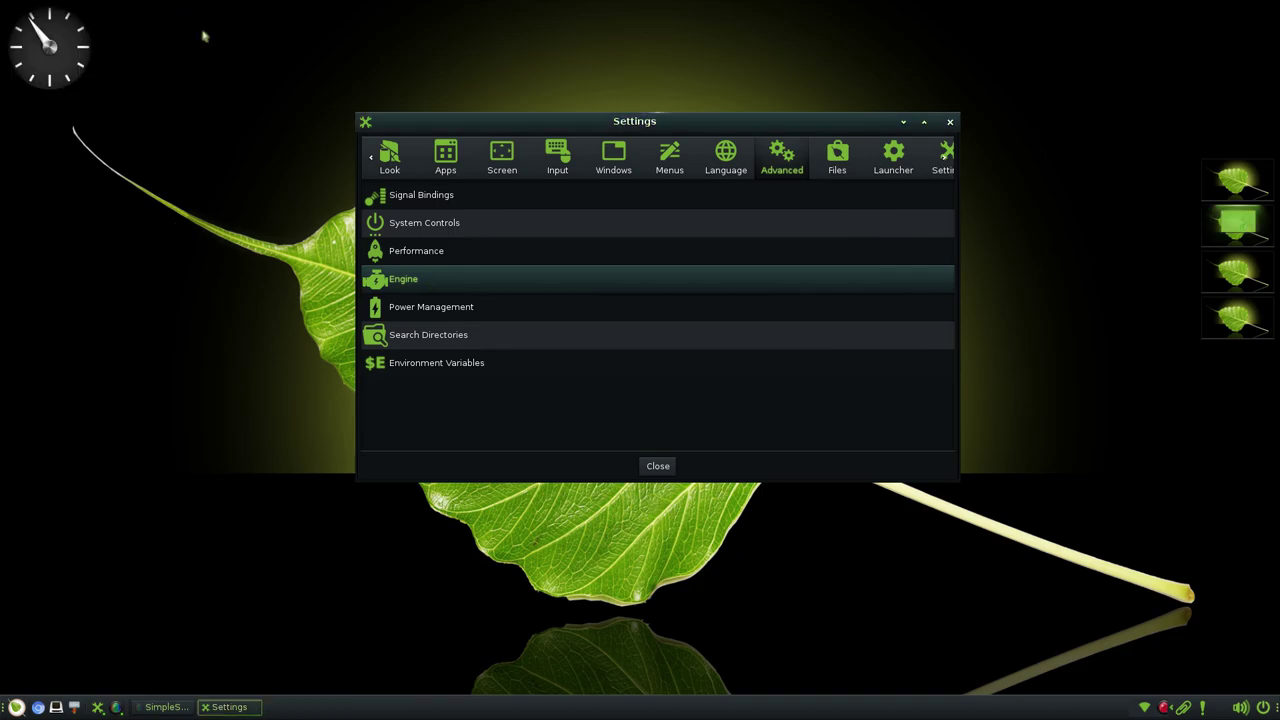
click(477, 309)
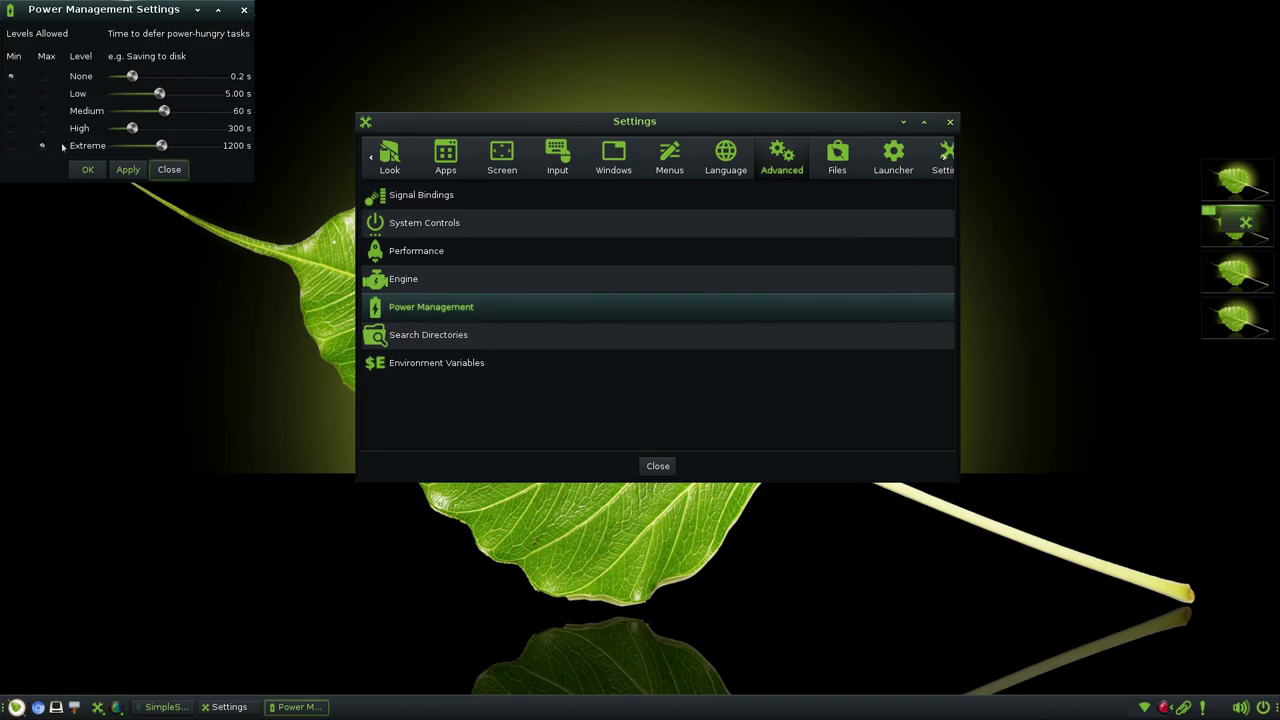
click(243, 9)
- View Search Directories in an enlarged window, then the Environment Variables settings
click(465, 336)
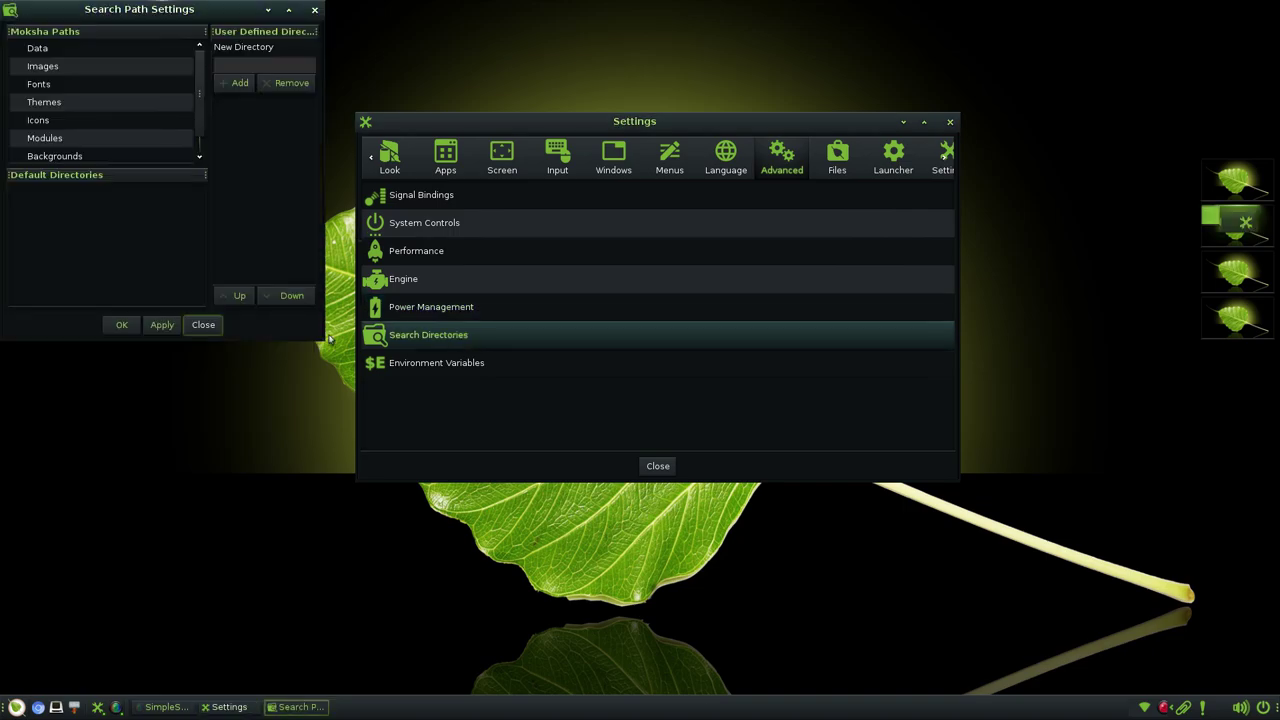
drag(326, 342, 472, 409)
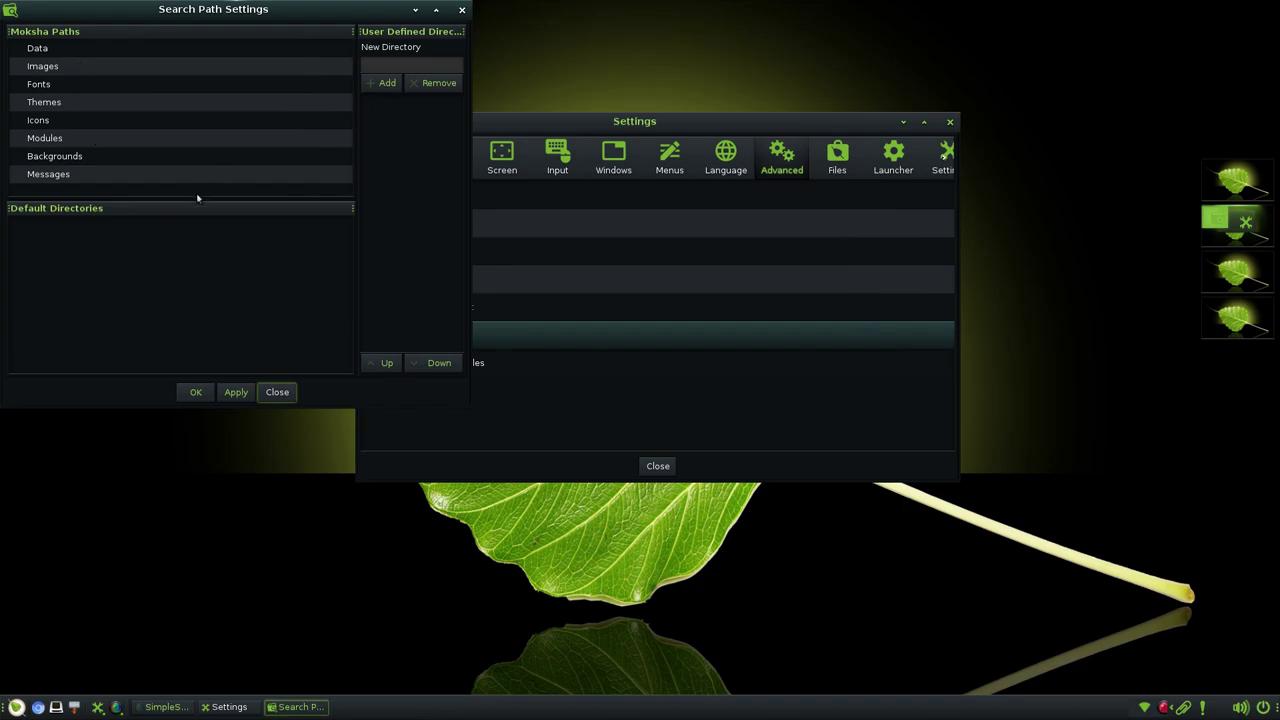
click(462, 9)
click(441, 366)
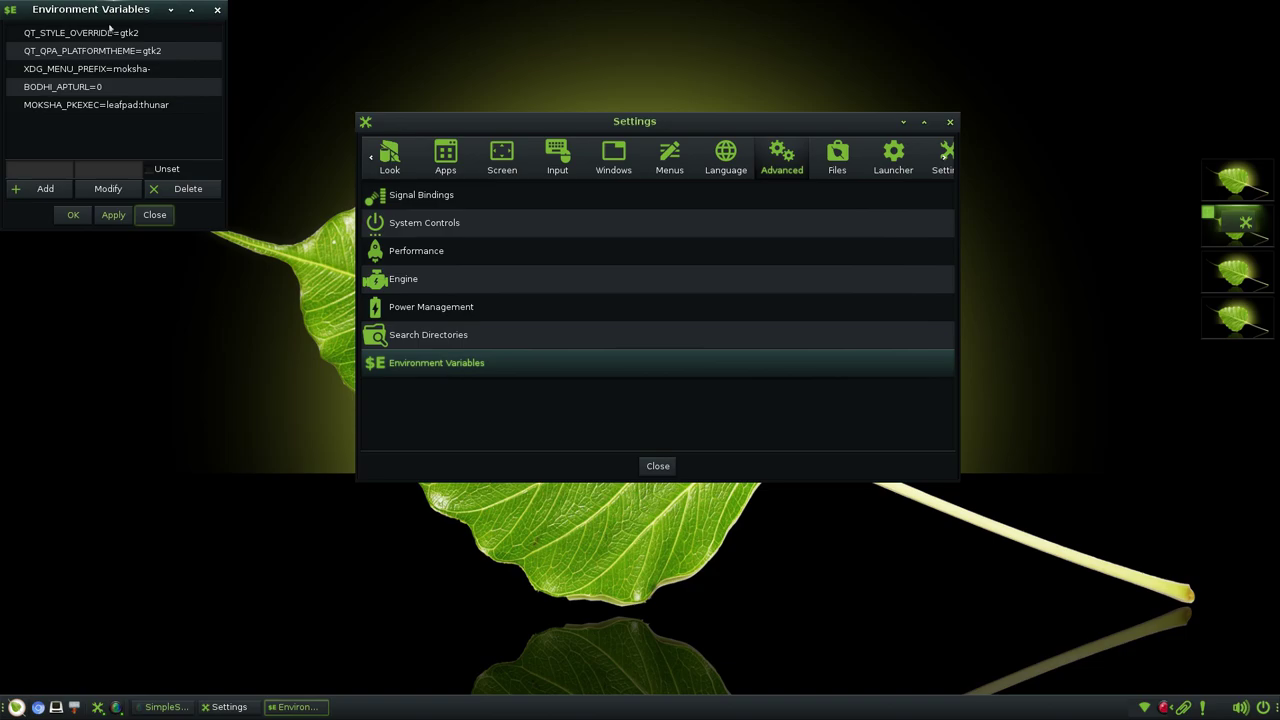
click(218, 12)
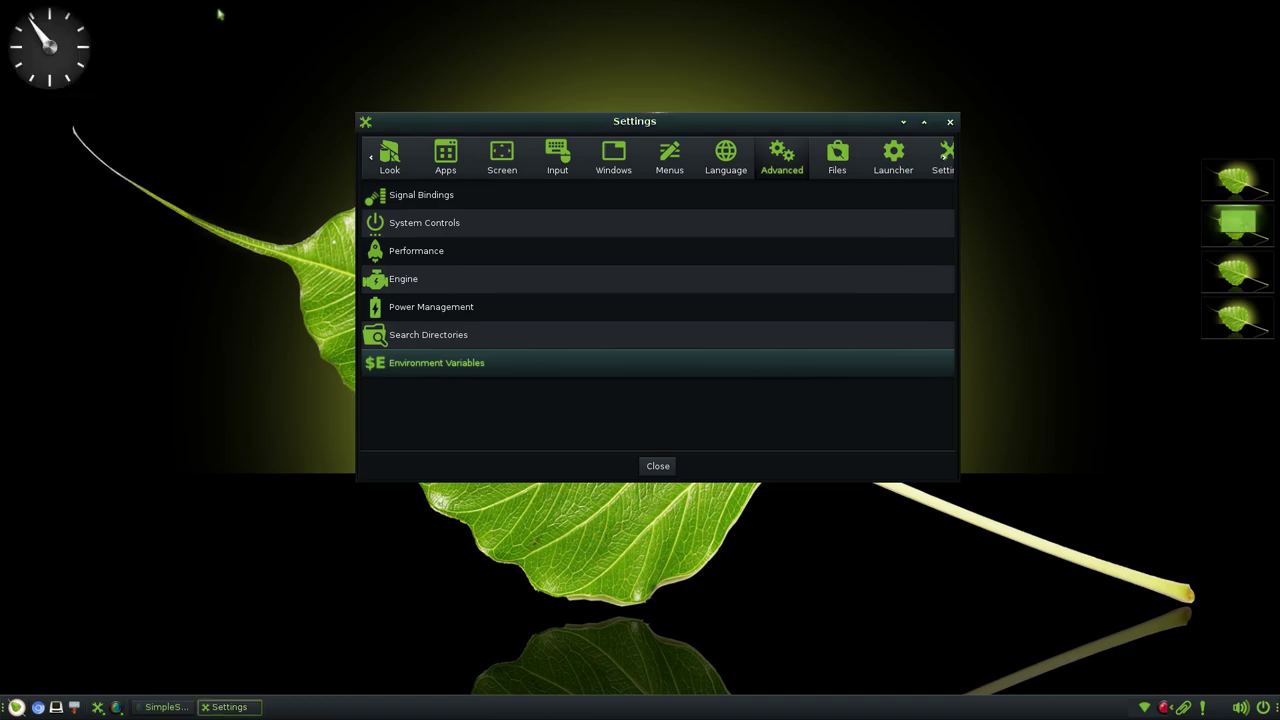
- Switch the Settings panel to the Files category to reach the Places settings
click(837, 158)
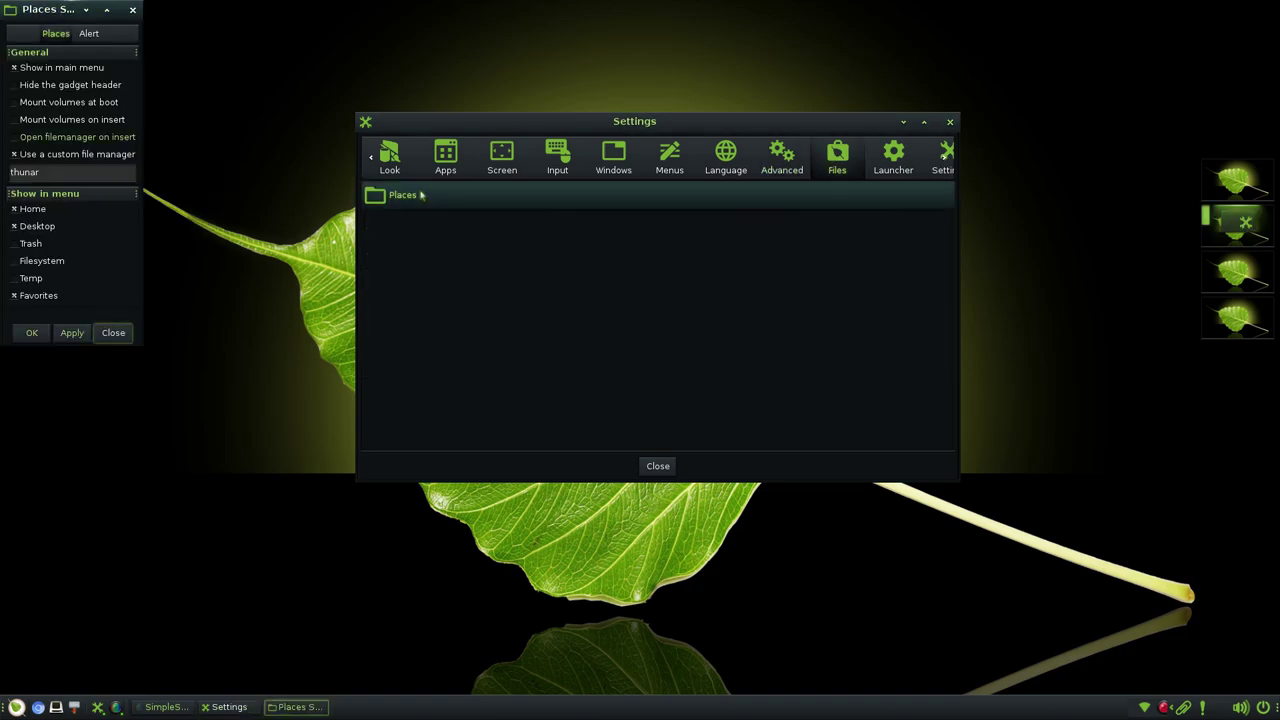